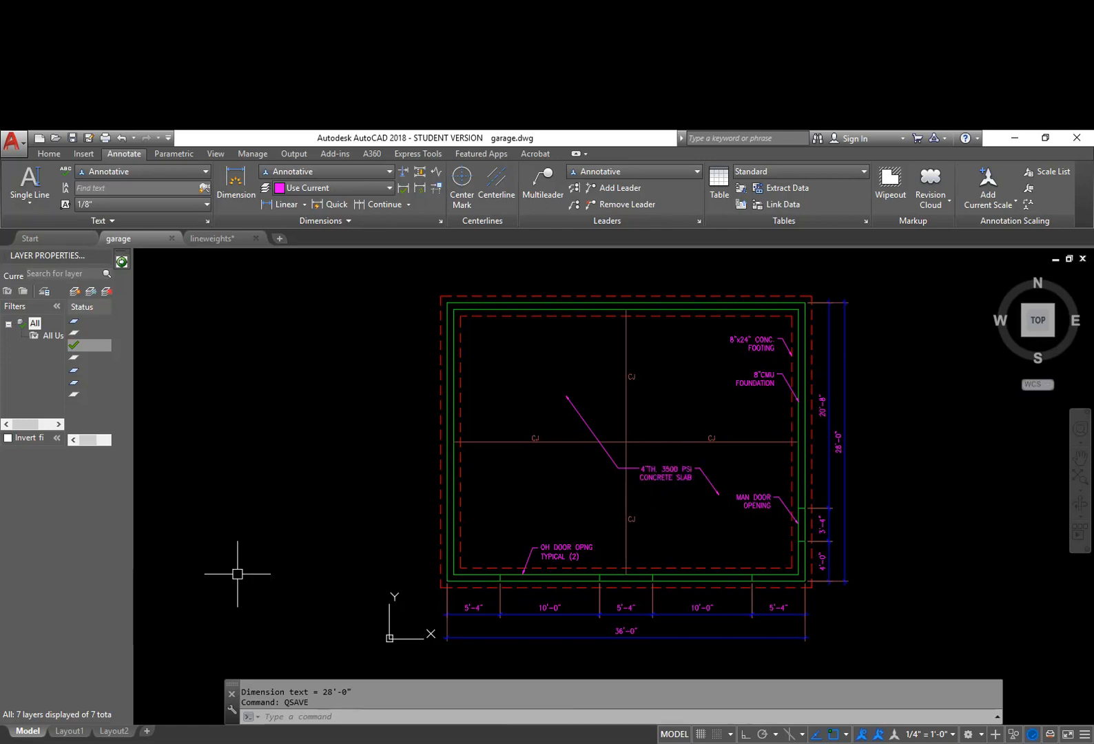
In Layout1, set the garage plan viewport's scale to 1/4" = 1'-0"
left_click(72, 732)
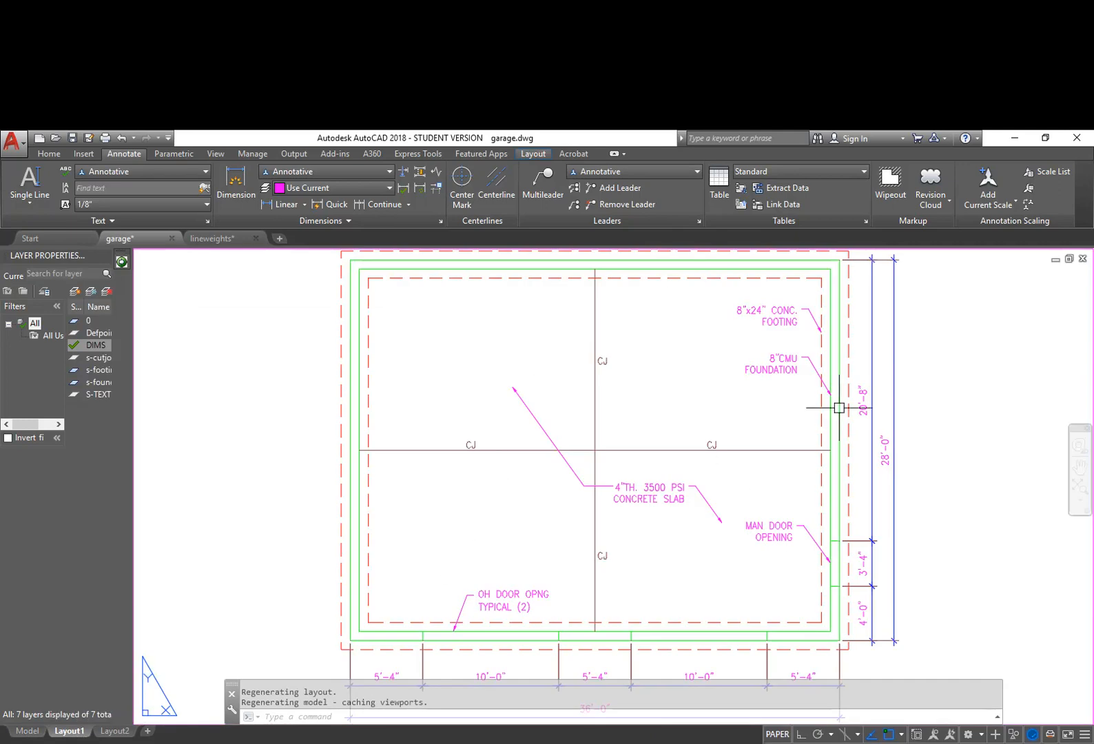
scroll(855, 414, "down", 4)
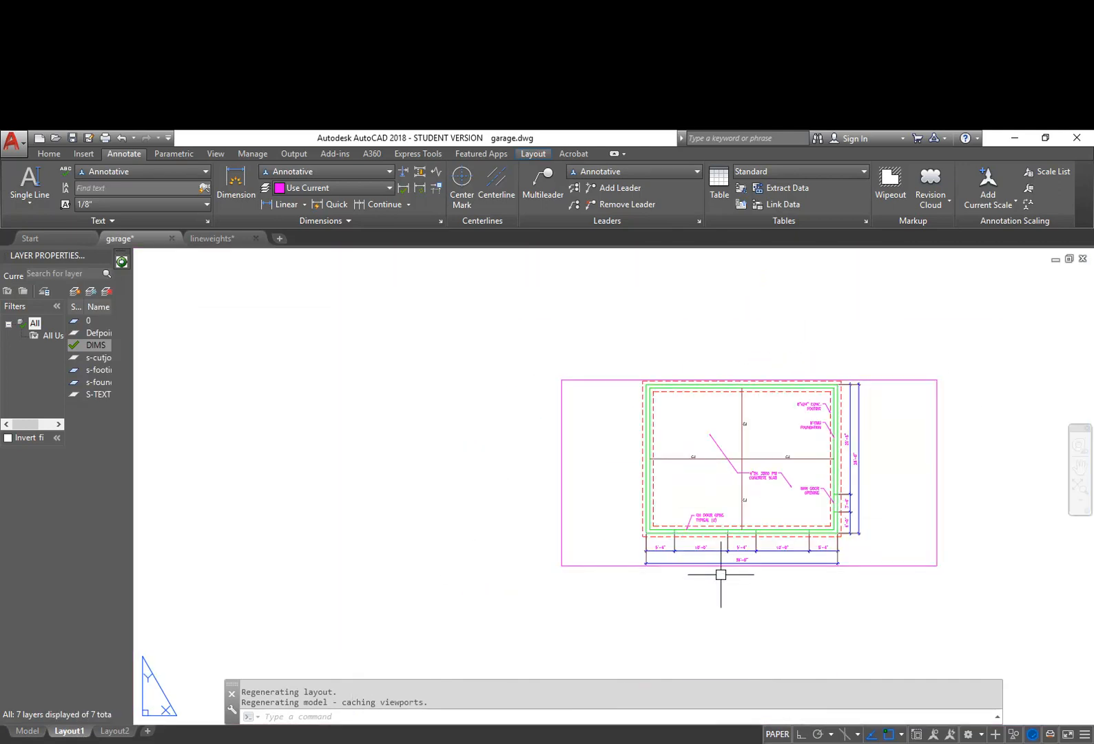
left_click(27, 731)
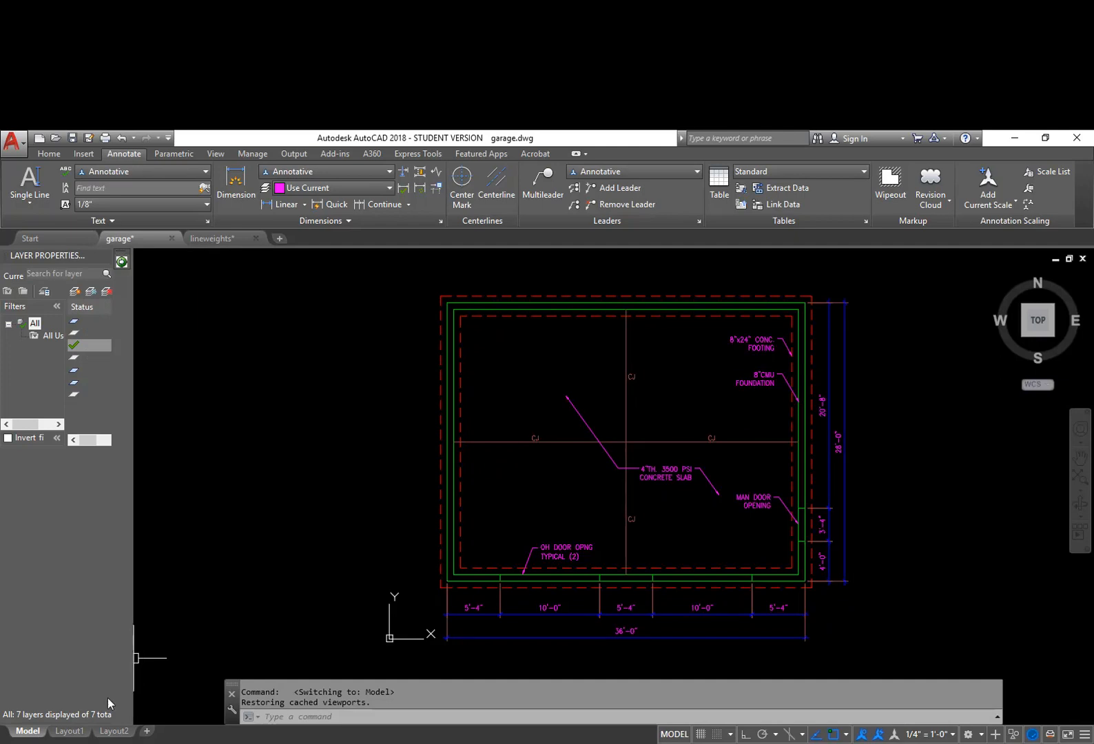
left_click(69, 731)
left_click(607, 566)
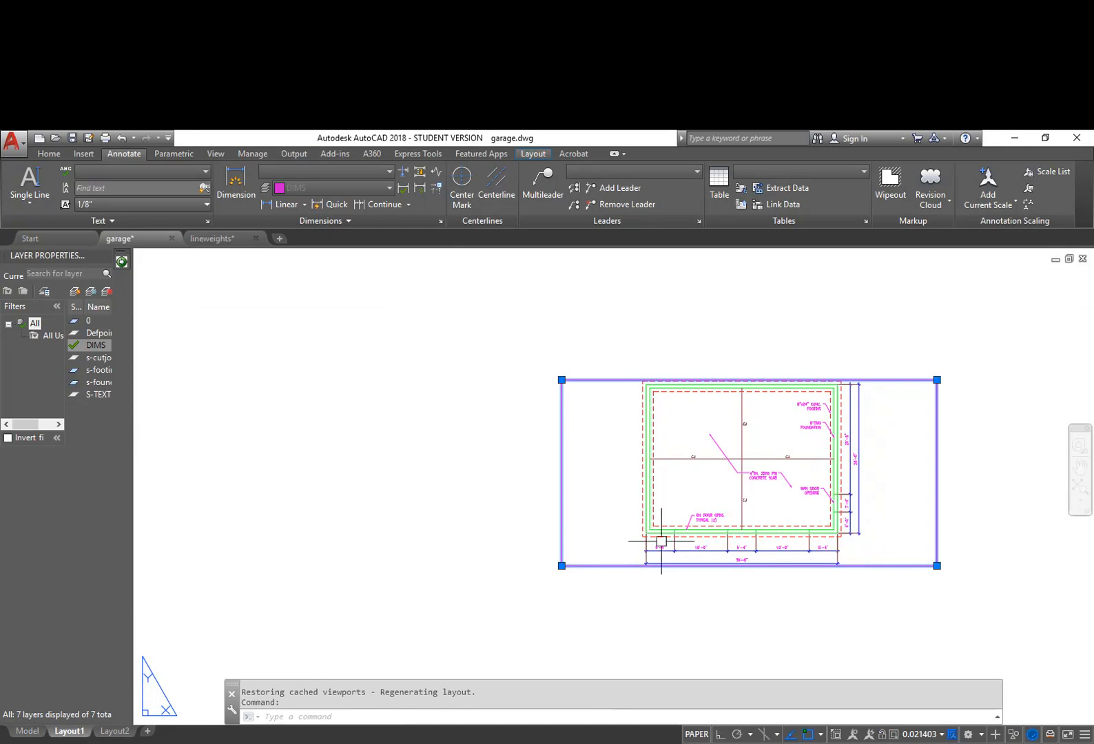
left_click(944, 736)
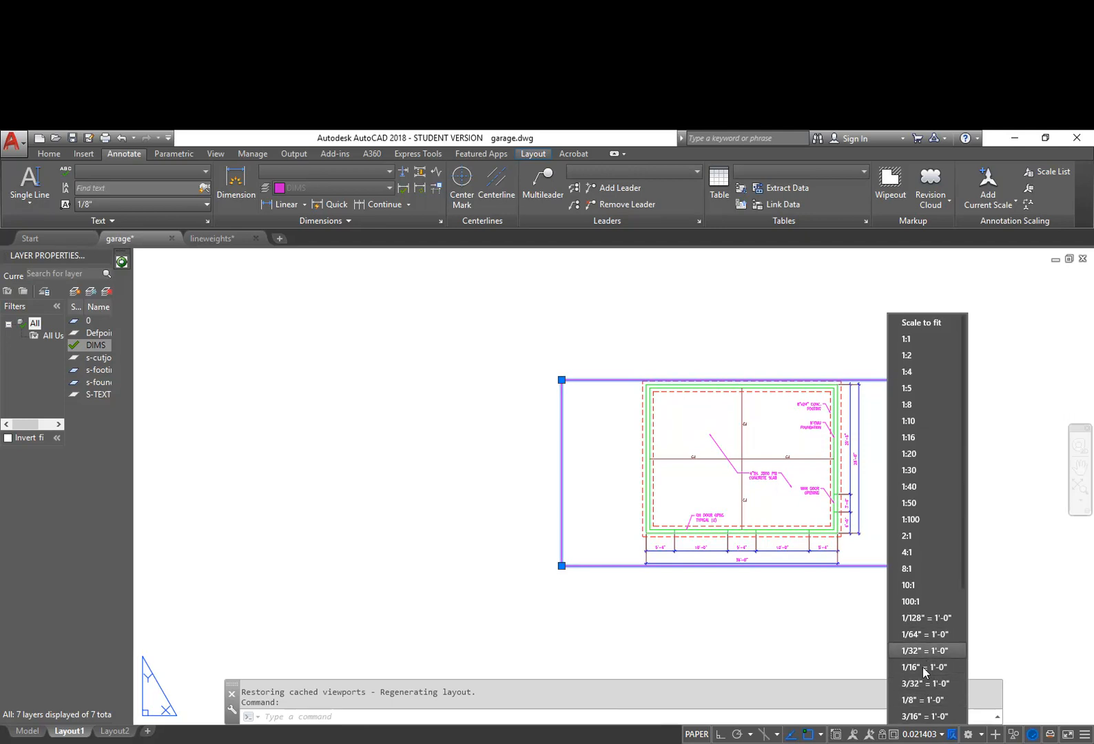
scroll(922, 665, "down", 1)
left_click(922, 698)
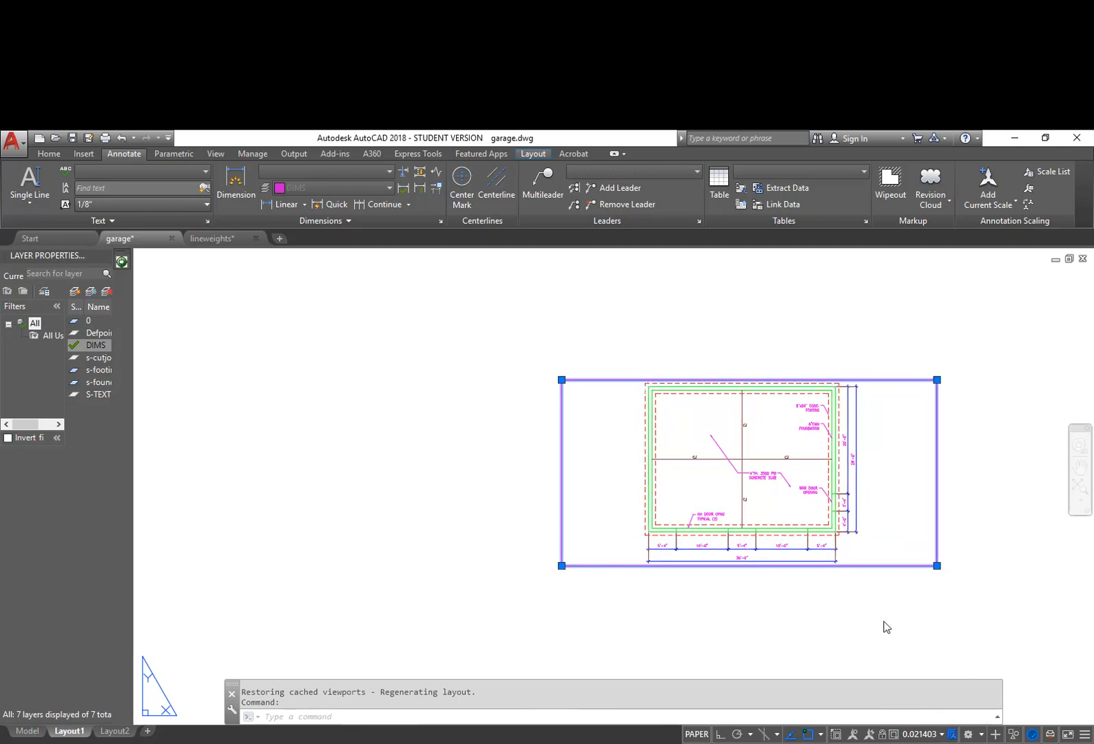
Shrink the Layout1 viewport frame by its lower corners so it closely surrounds the garage plan and its dimensions, with object snap off
left_click(561, 565)
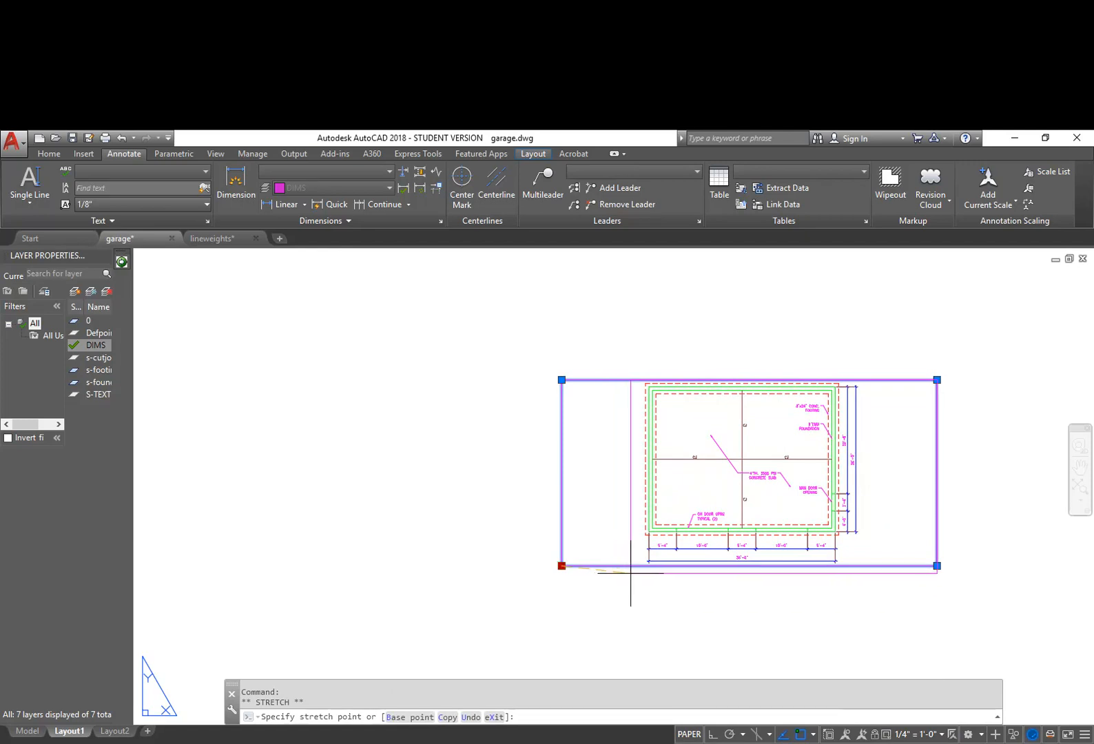
left_click(631, 573)
left_click(937, 573)
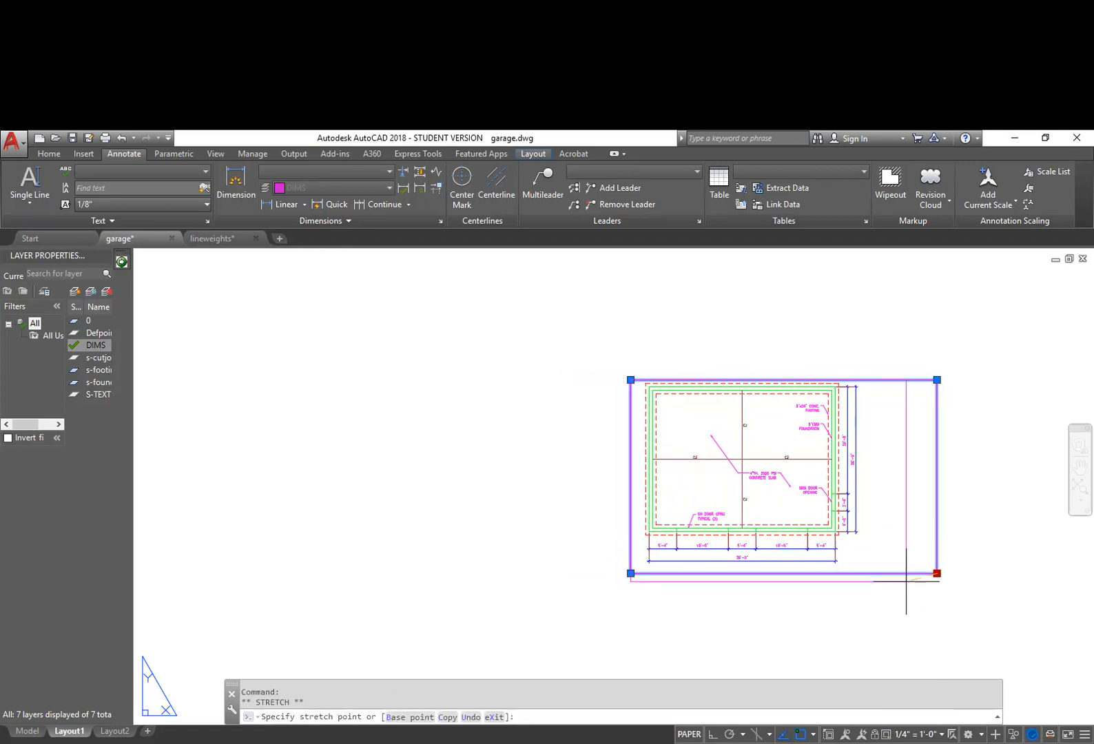
key("Escape")
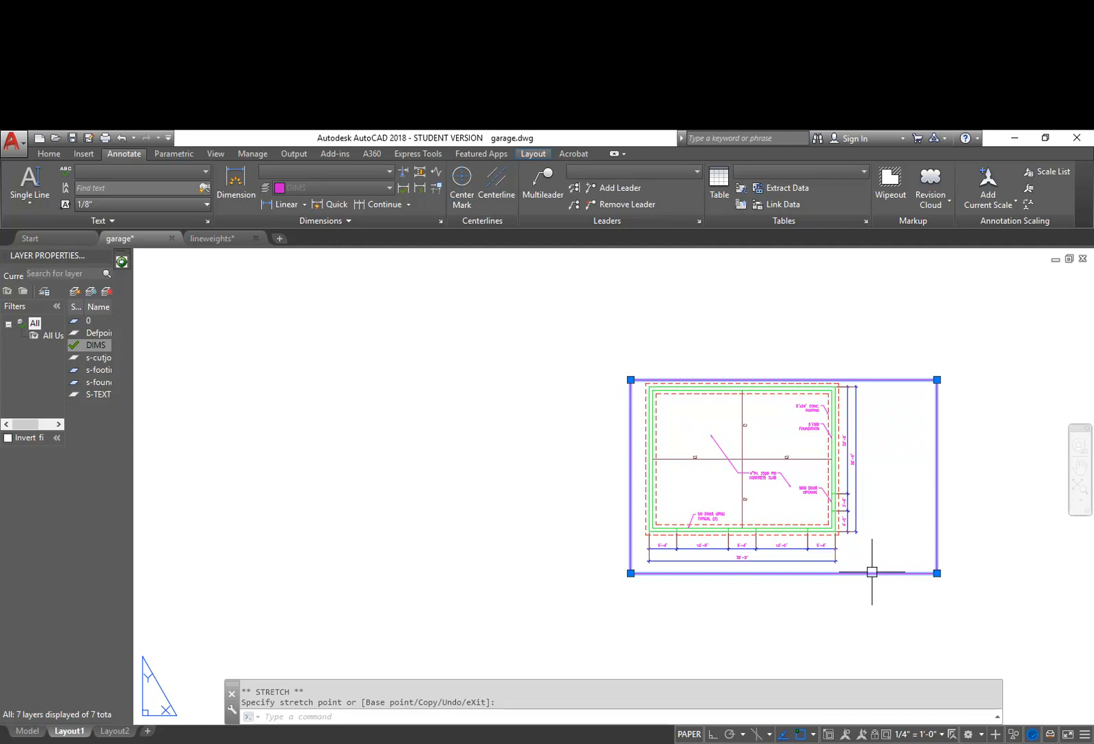
left_click(937, 573)
key("F3")
left_click(872, 573)
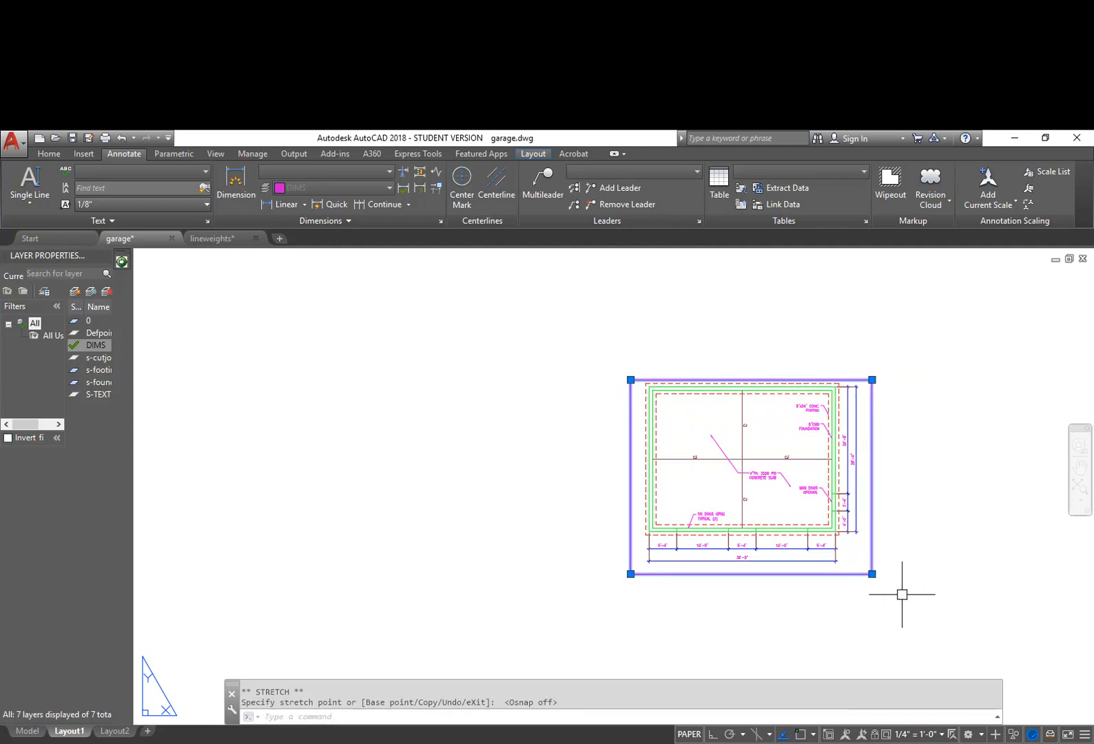
key("Escape")
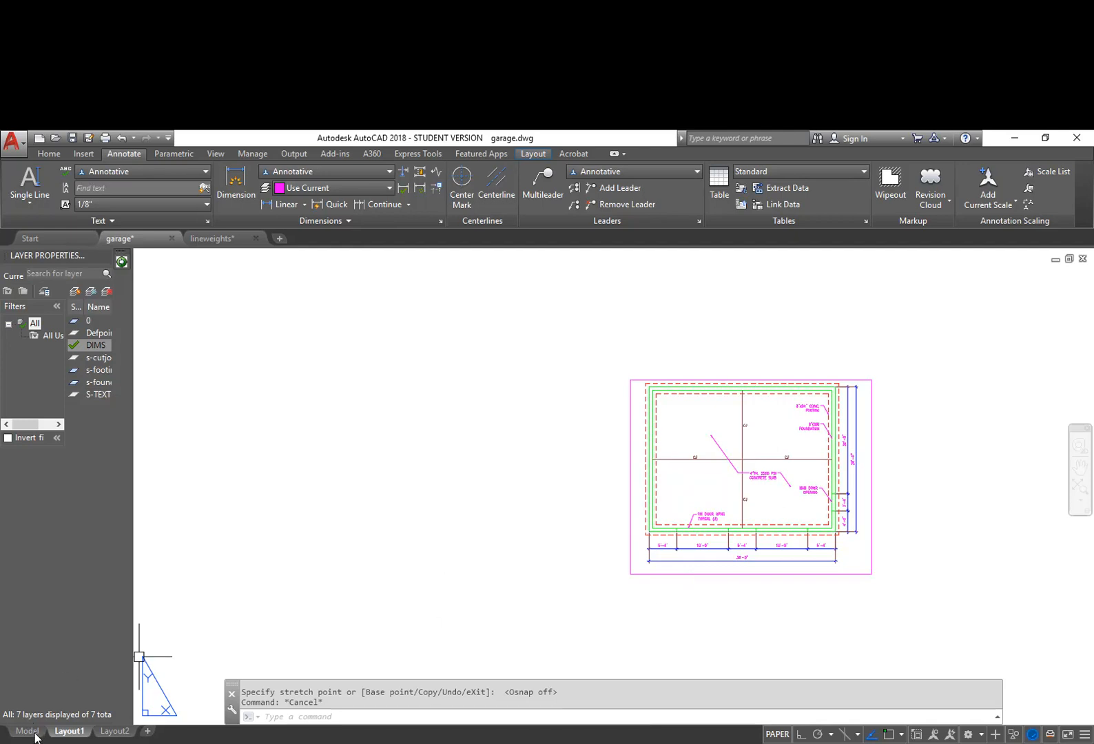
Create a new drawing and erase the dashed green rectangle in its model space
left_click(281, 239)
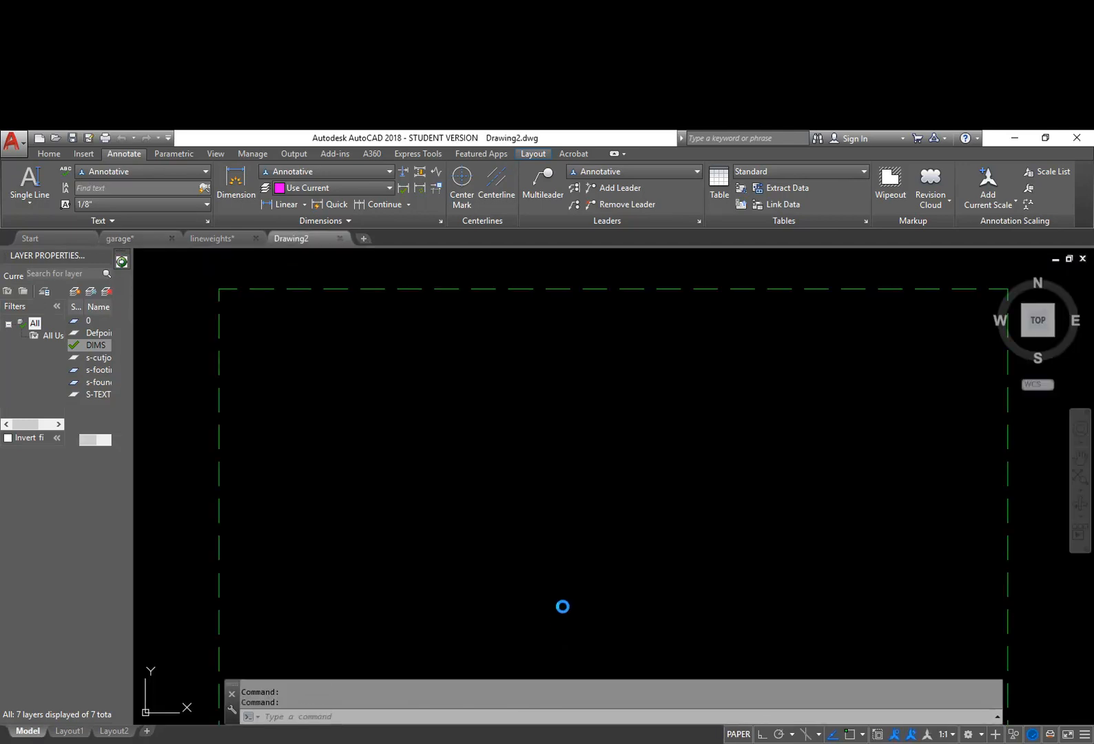
scroll(674, 530, "down", 2)
left_click(865, 647)
left_click(363, 370)
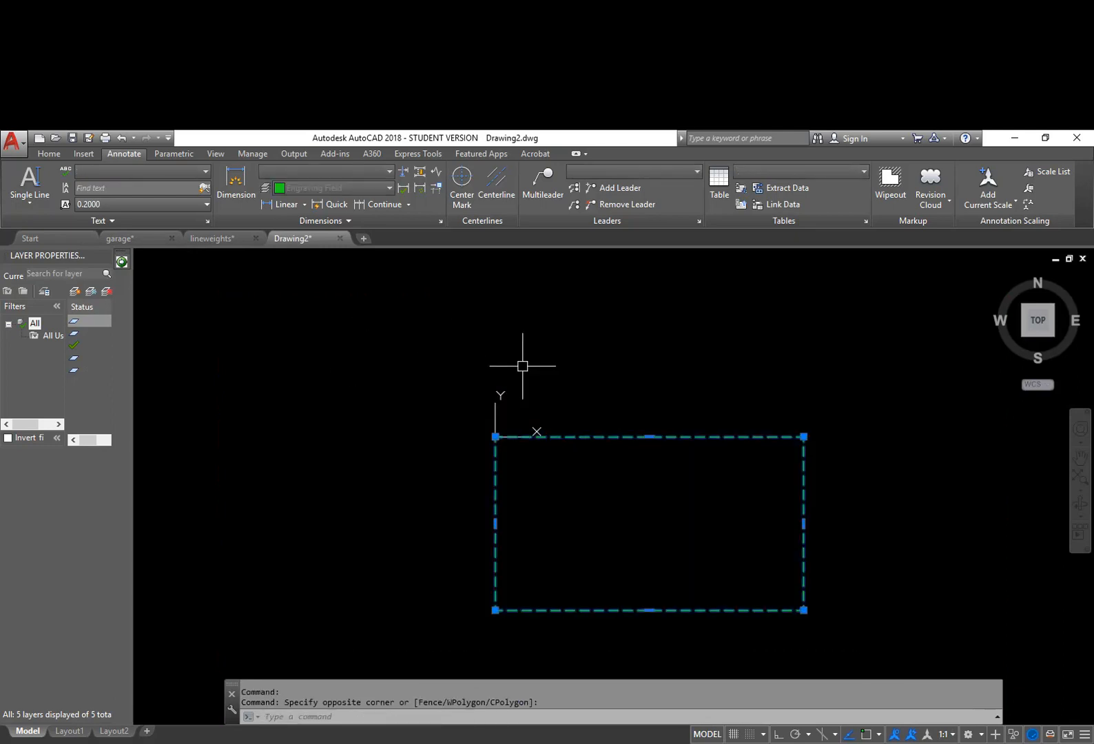
key("Delete")
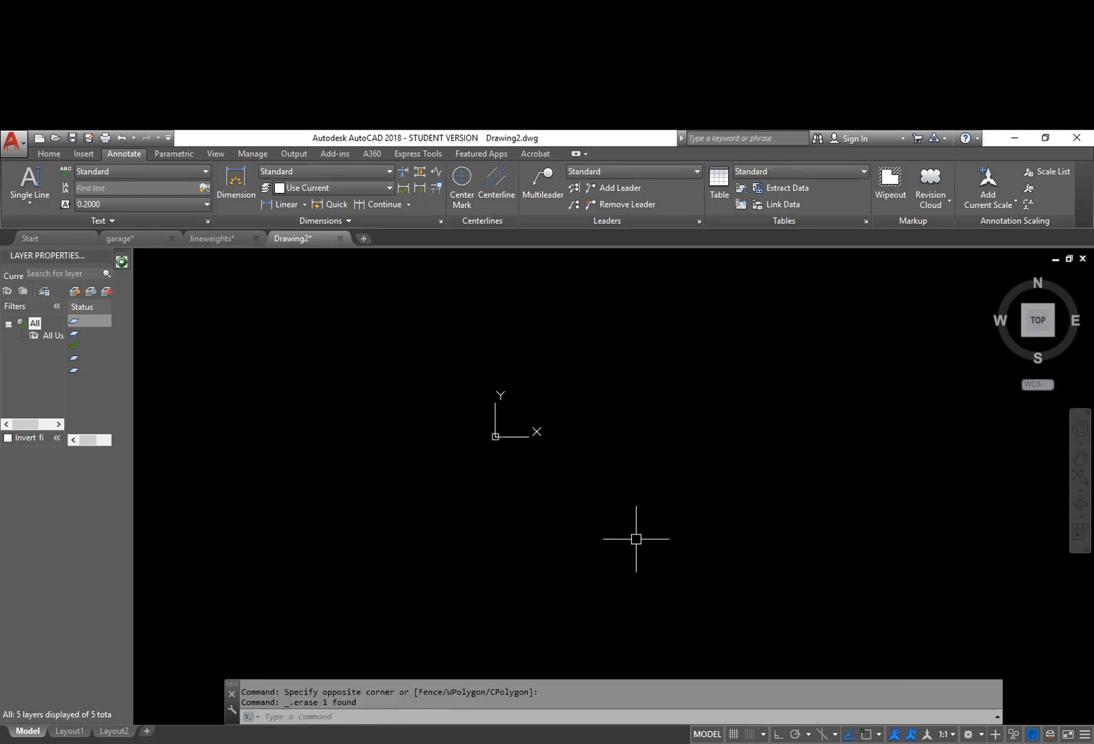
Draw a closed rectangle 15.5 wide and 9.5 high from line segments with Ortho on
type("l")
key("Return")
left_click(644, 565)
key("F8")
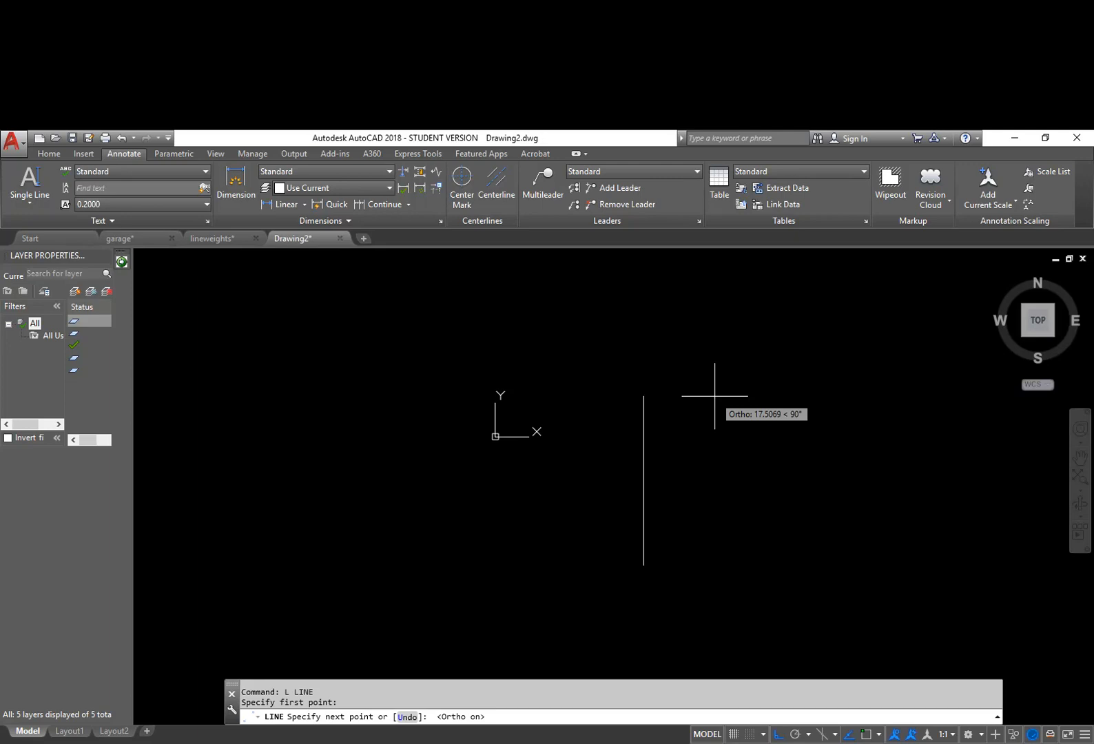
key("Return")
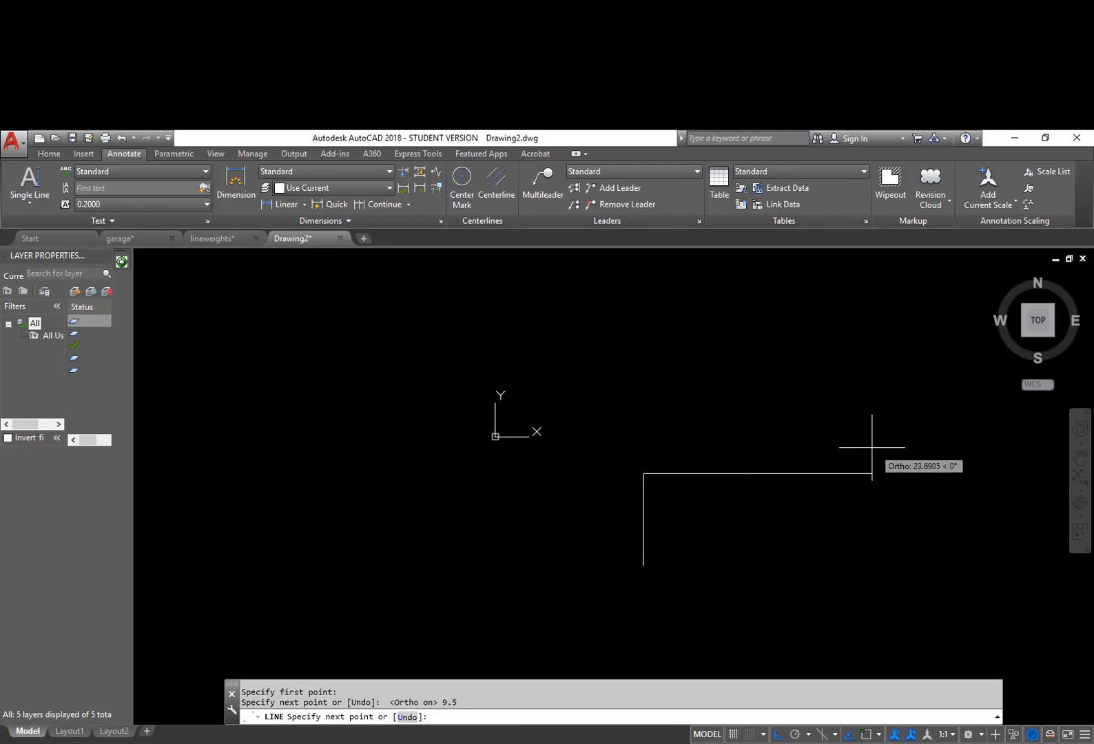
type("15.5")
key("Return")
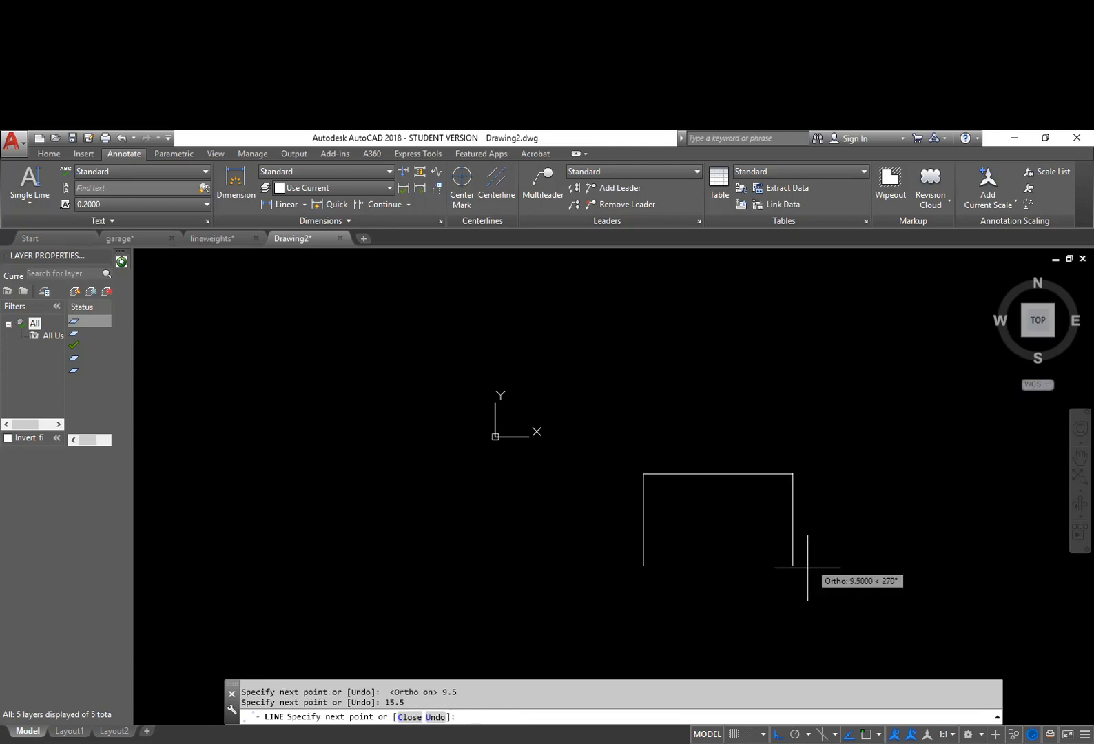
type("9.5")
key("Return")
type("C")
key("Return")
scroll(727, 543, "up", 2)
middle_click_drag(728, 542, 737, 440)
scroll(723, 444, "up", 2)
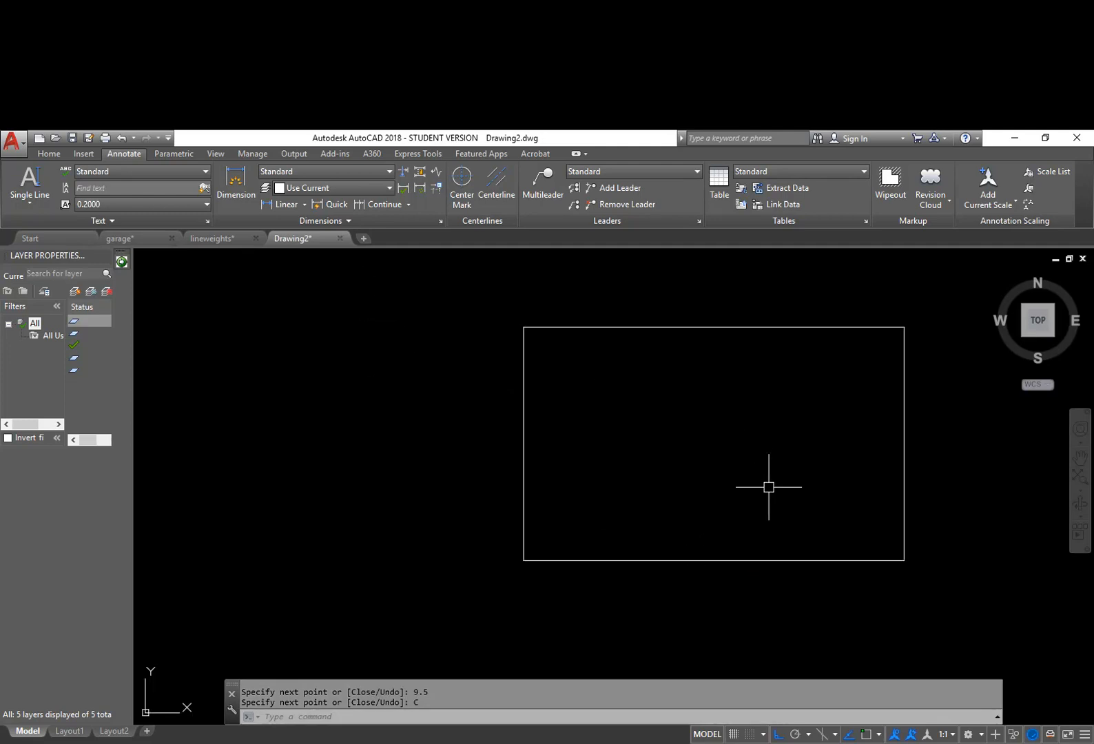
Return to the garage drawing and show its model space
type("L")
key("Return")
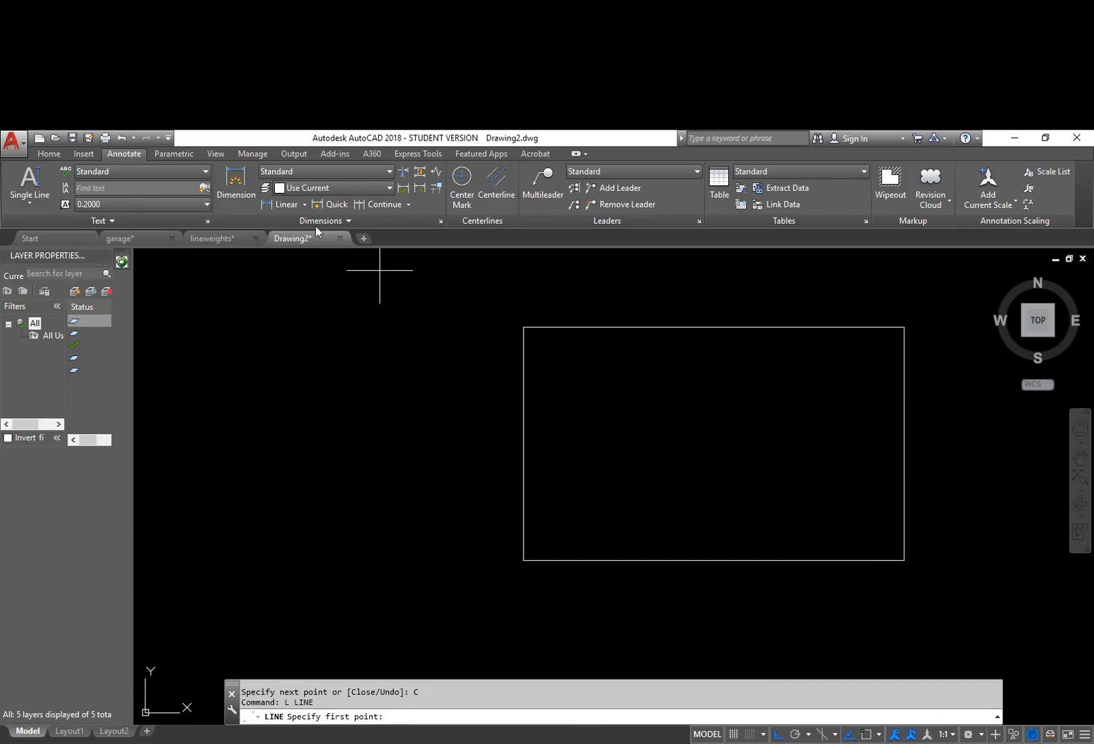
left_click(134, 238)
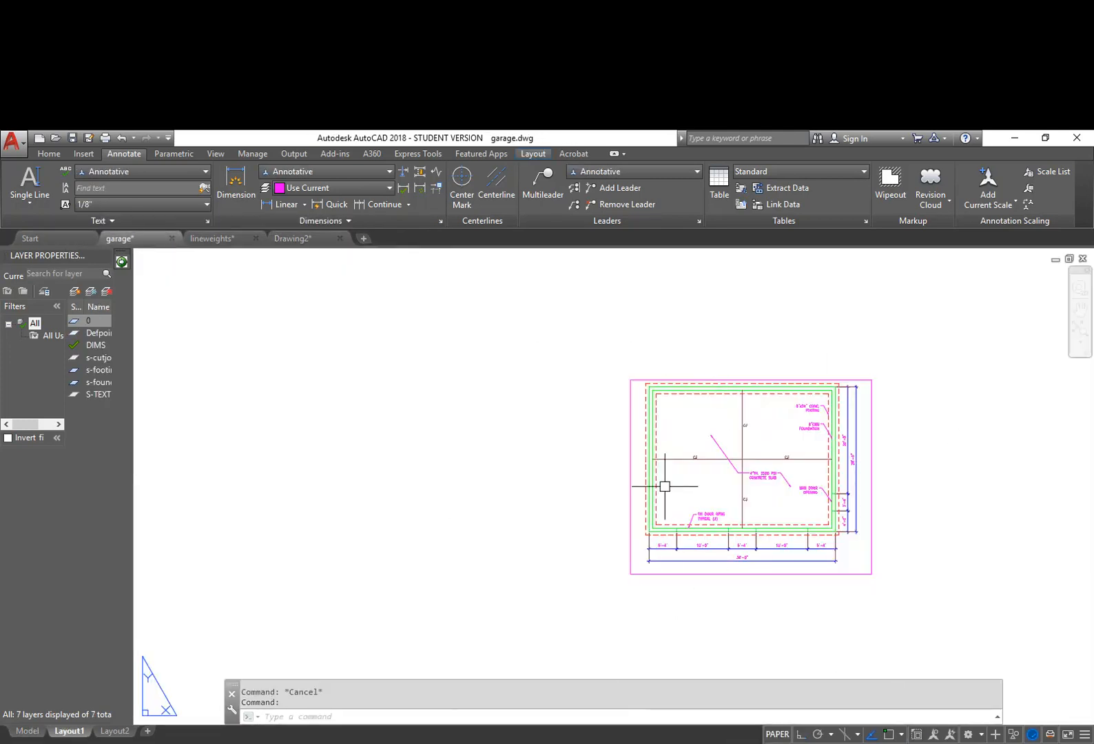
left_click(27, 731)
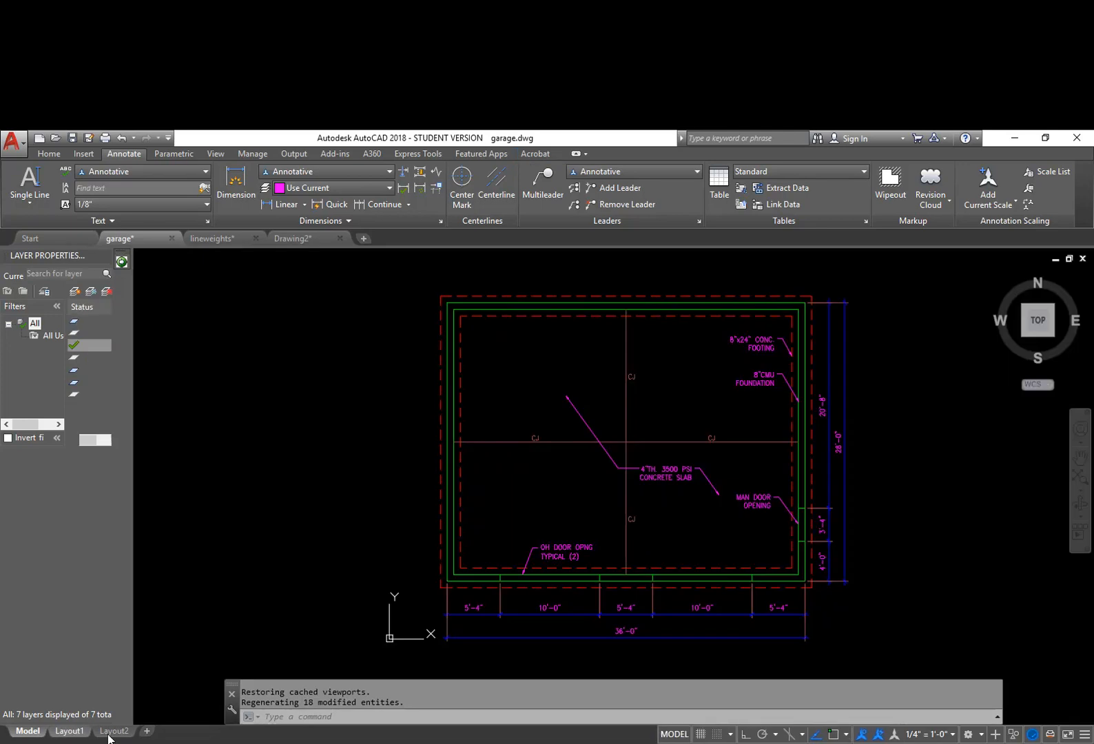
middle_click_drag(969, 525, 907, 499)
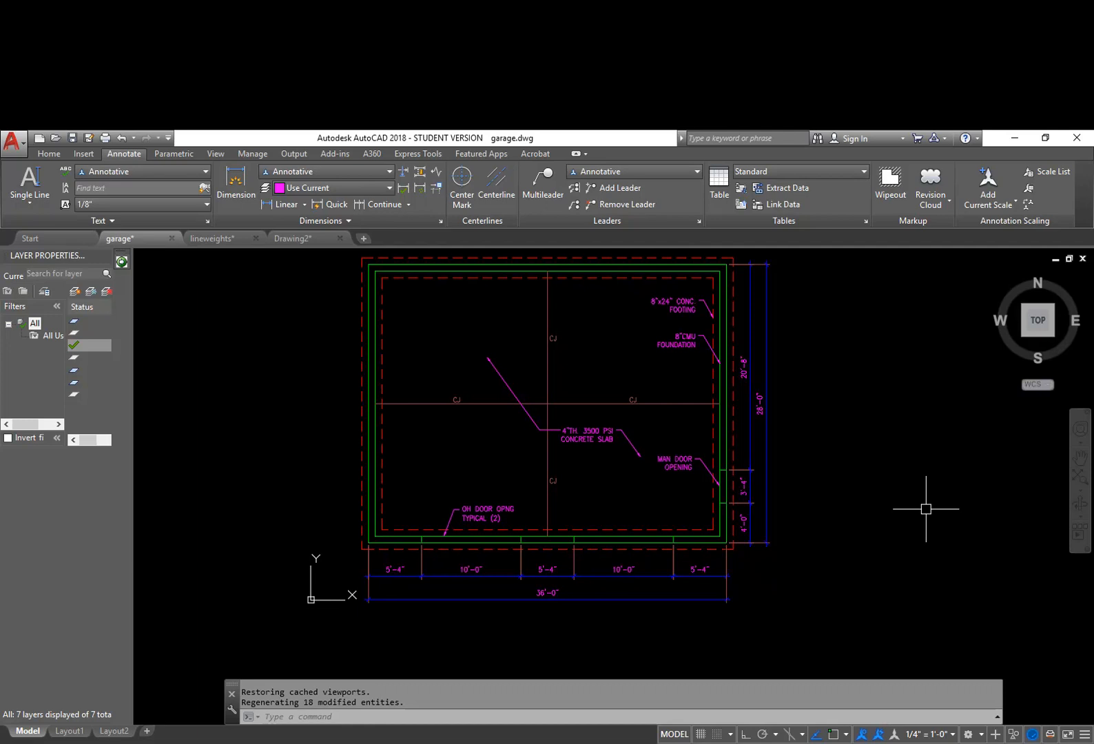
Make a new current layer named G-TB and assign it color 11
type("-la")
key("Return")
type("M")
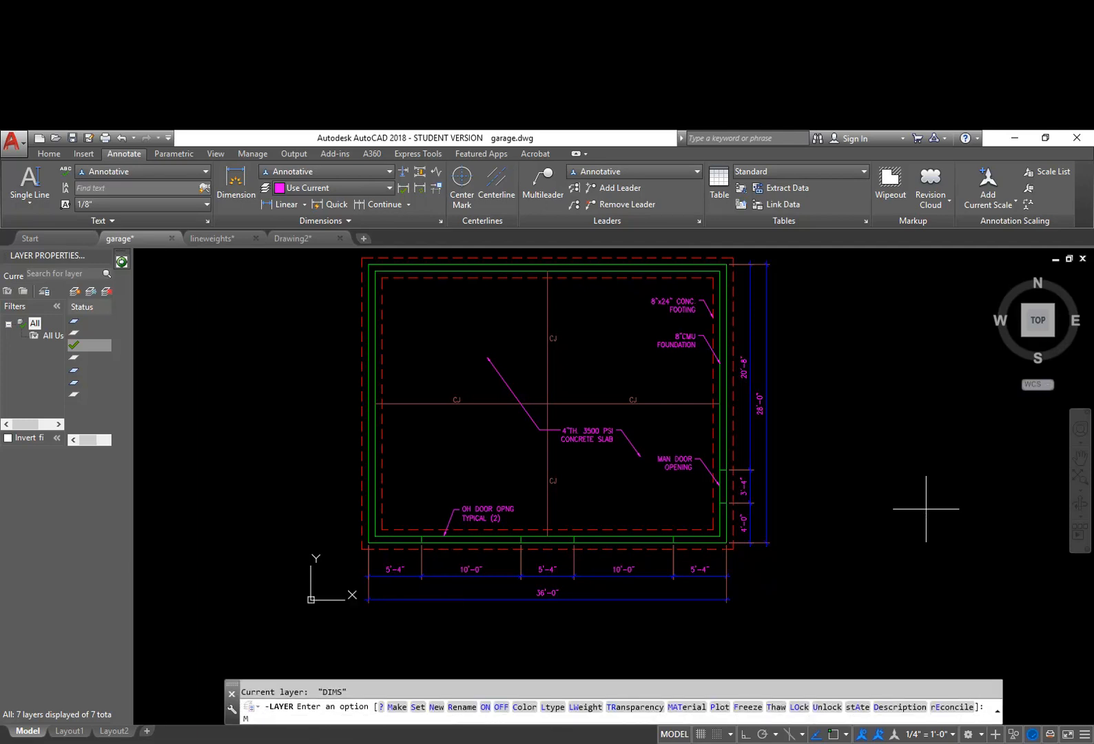
key("Return")
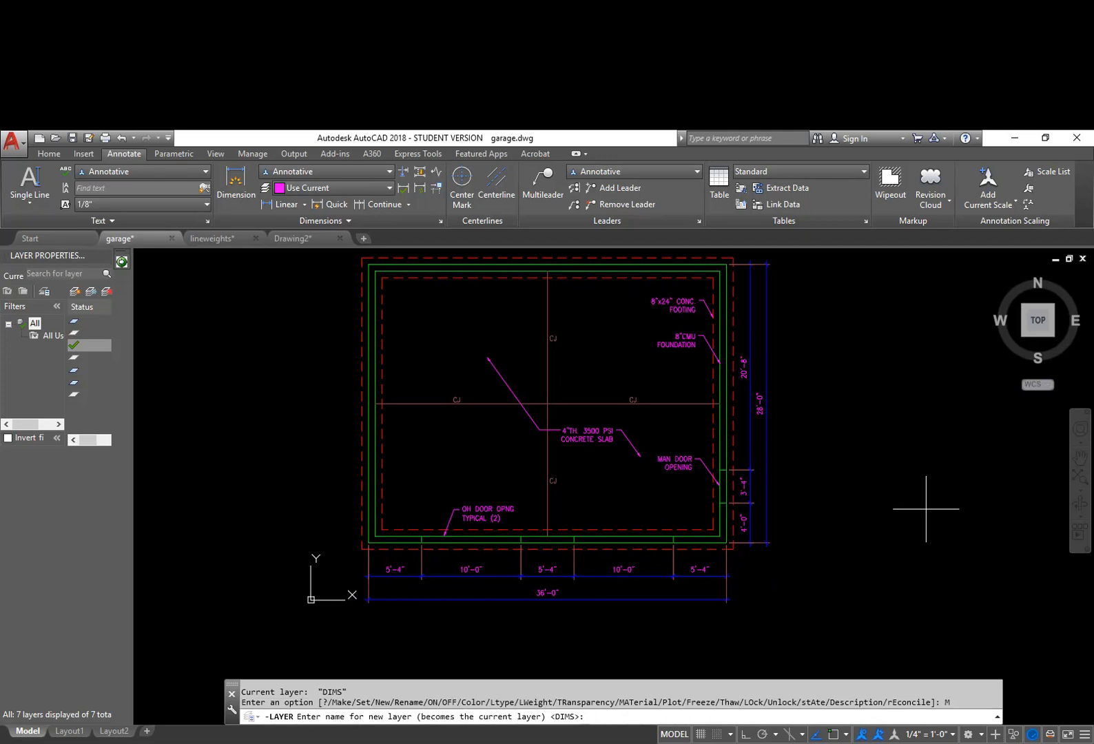
type("G-TB")
key("Return")
type("C")
key("Return")
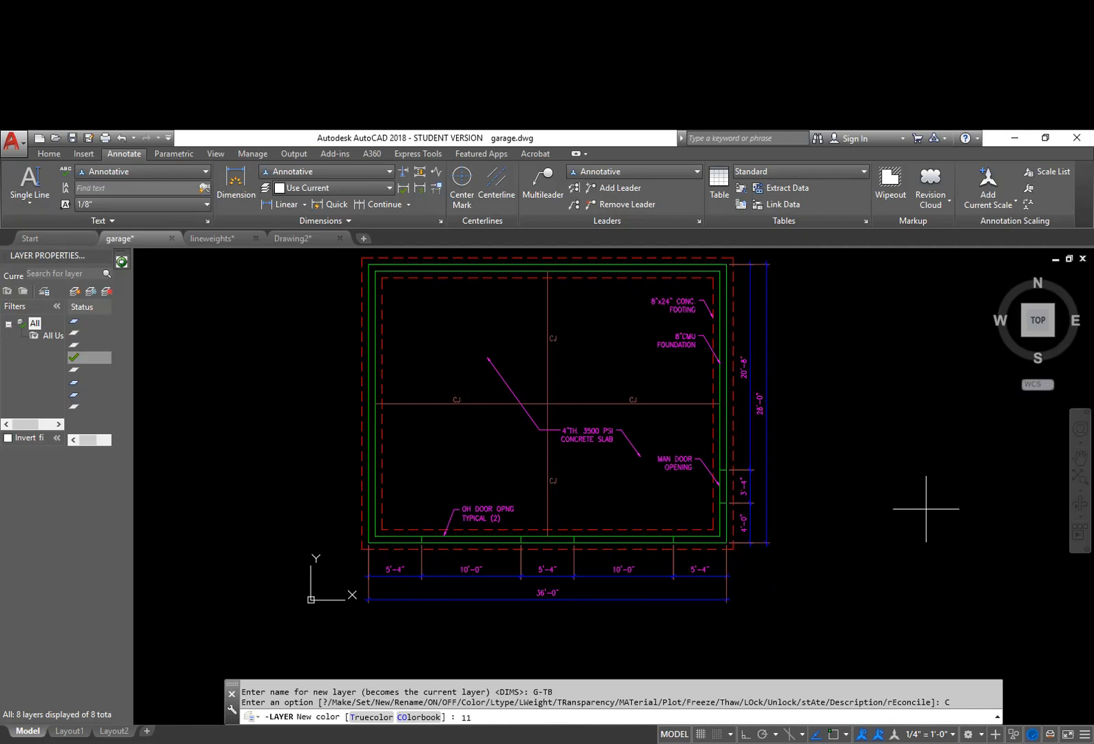
key("Return")
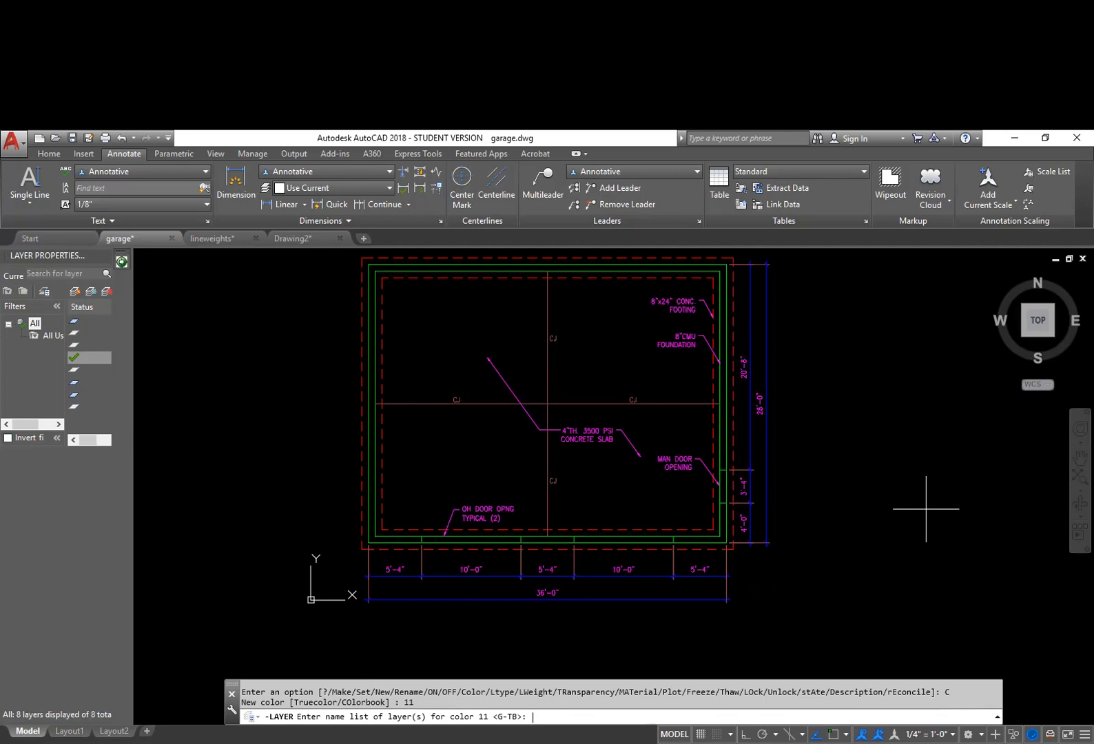
key("Return")
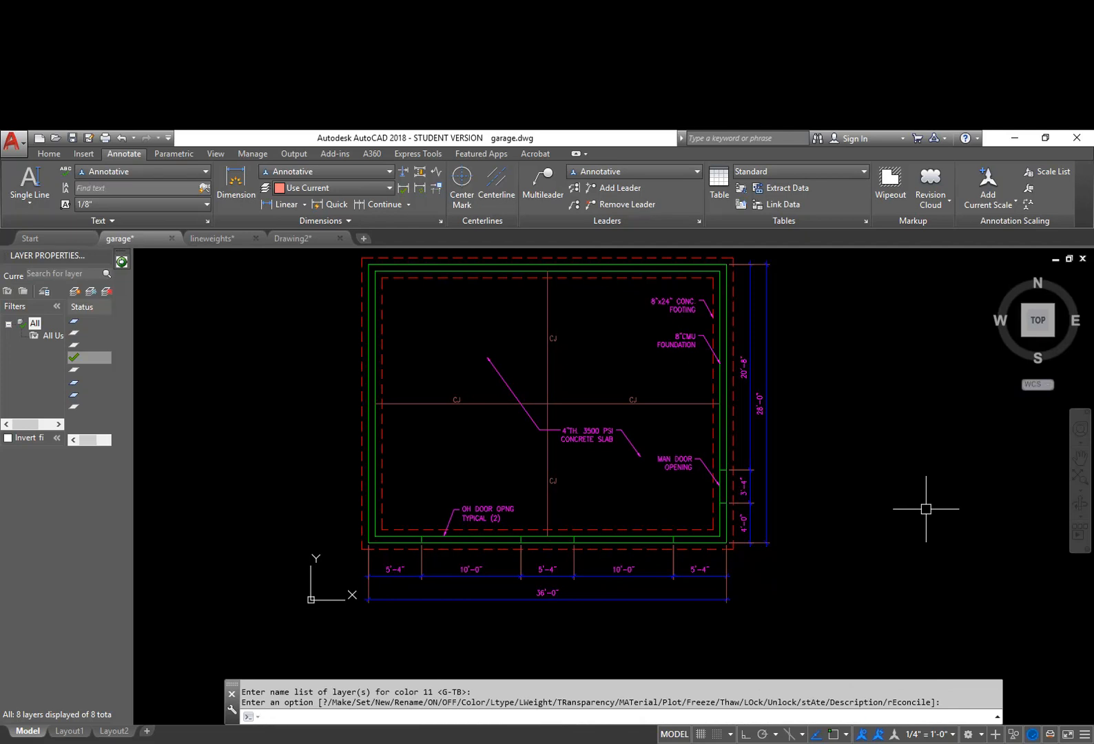
Start a line in the empty space beside the garage plan and draw a 9.5 vertical segment upward with Ortho on
left_click(49, 153)
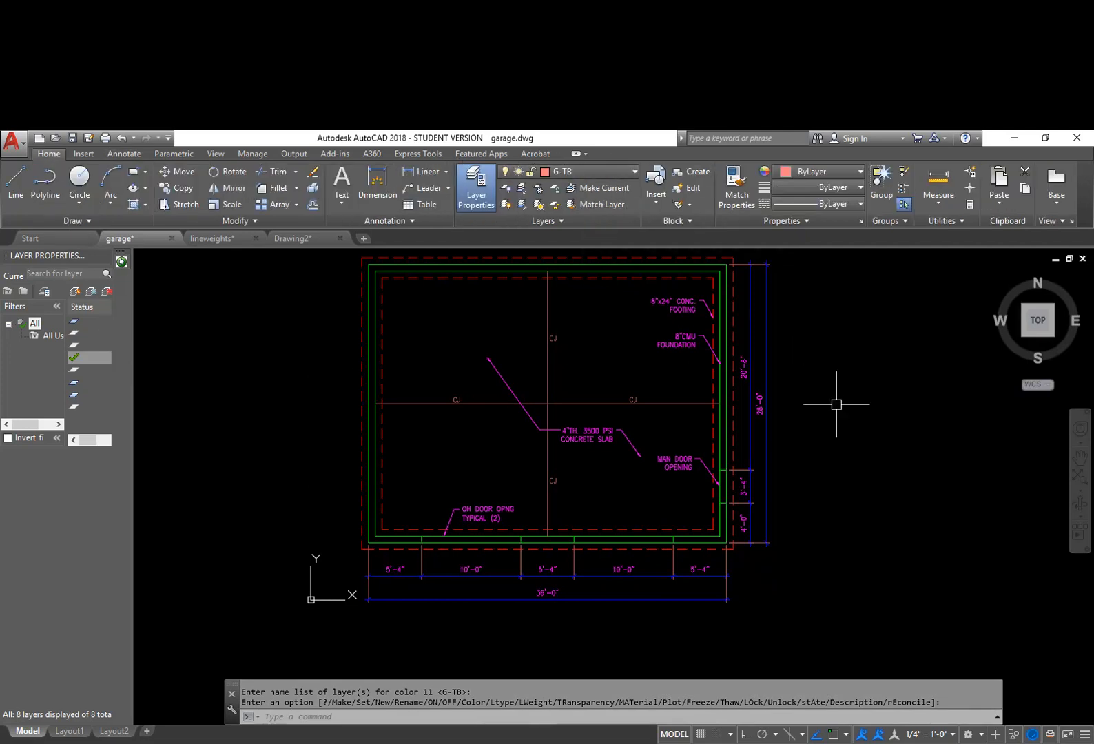
middle_click_drag(883, 474, 666, 478)
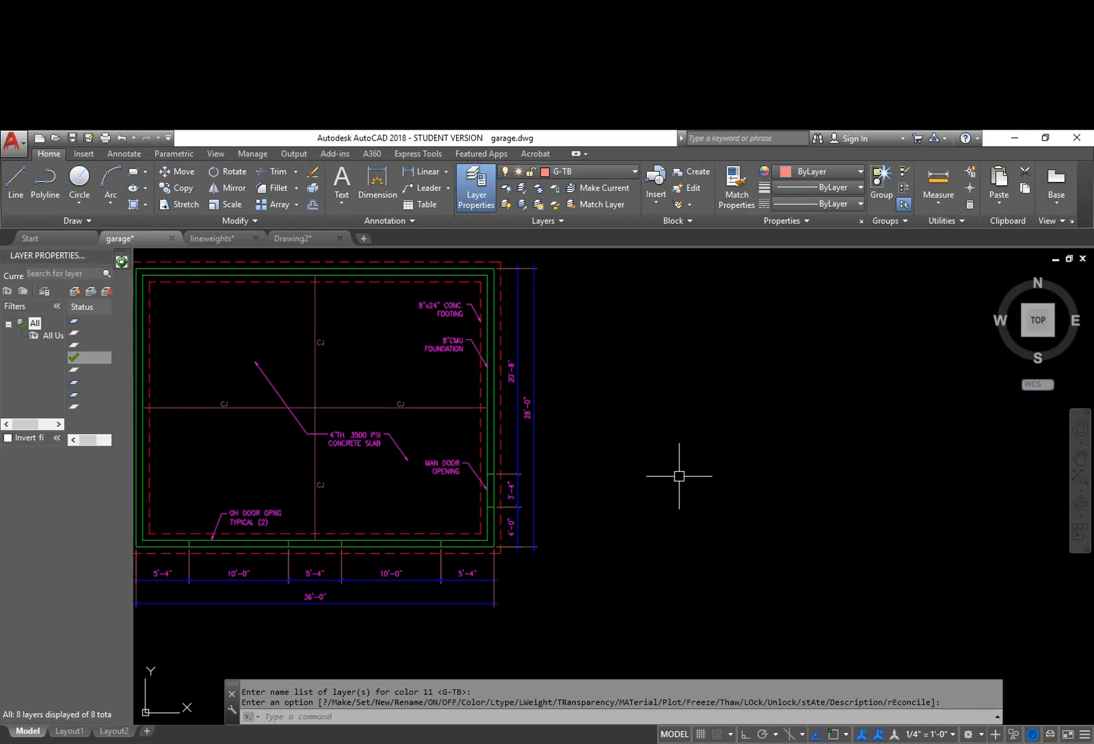
type("l")
key("Return")
left_click(753, 605)
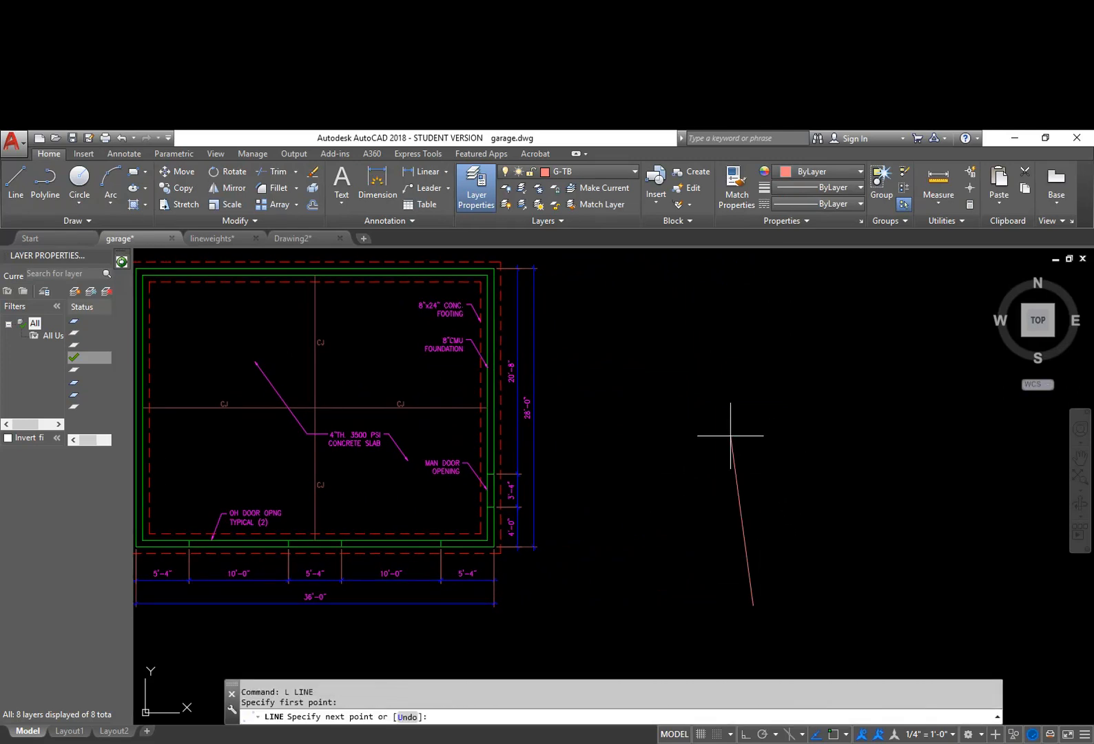
key("F8")
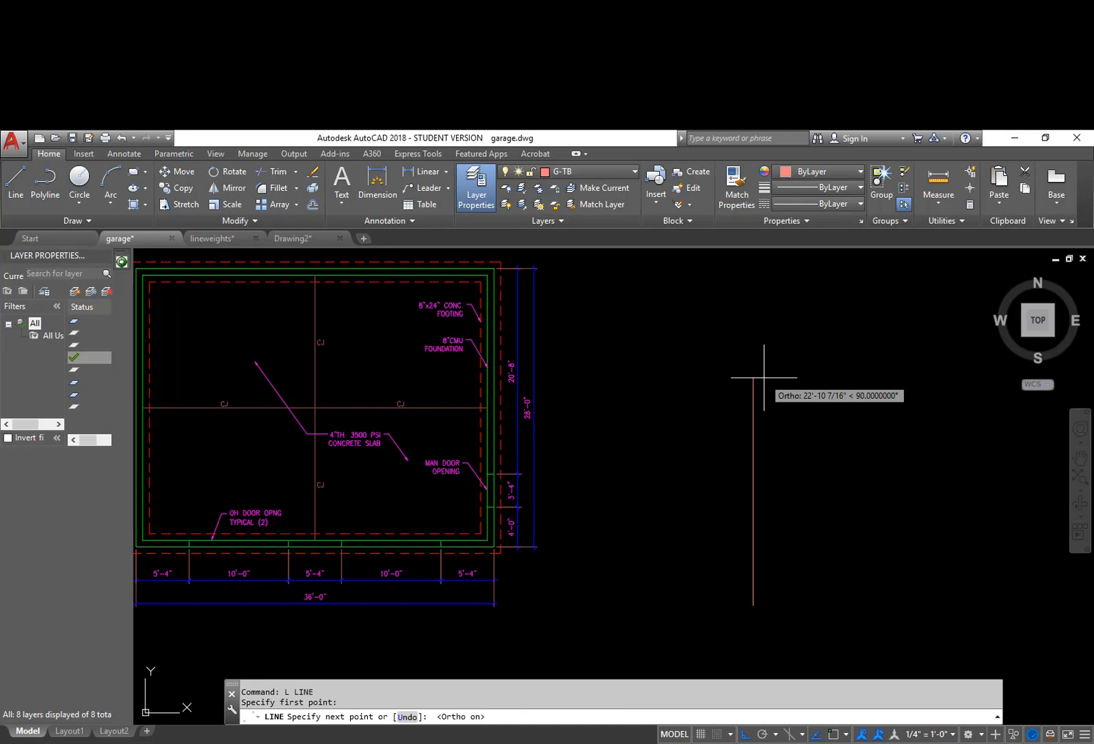
type("9.5")
key("Return")
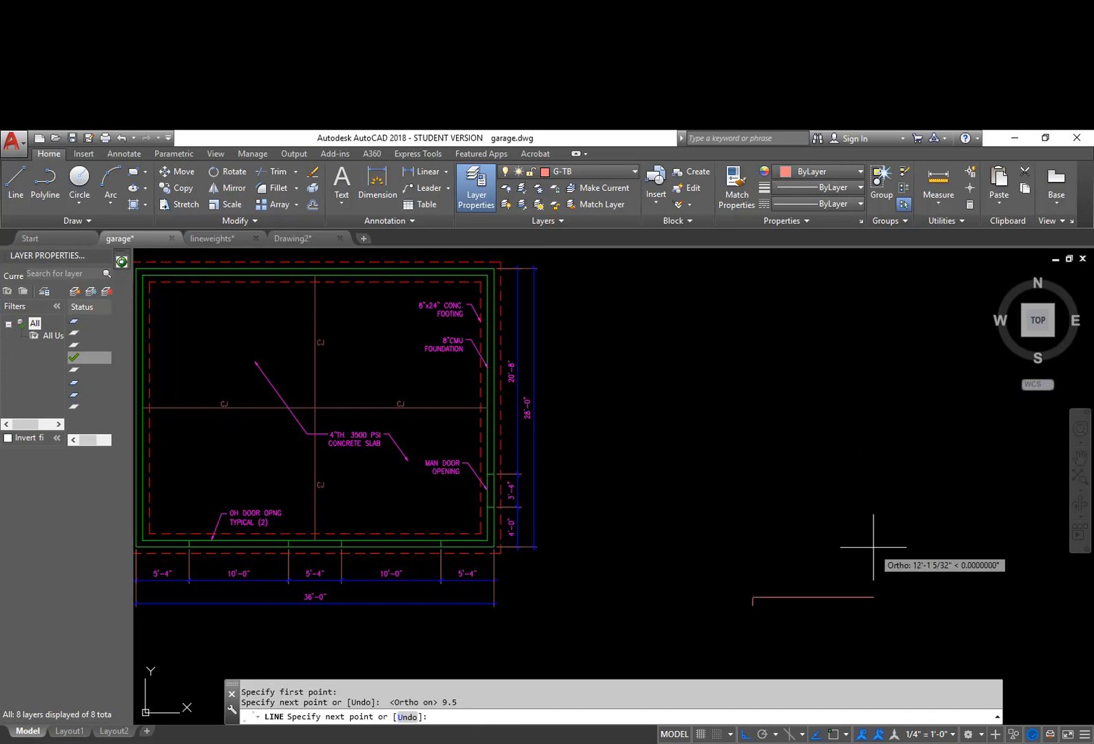
Continue the border with a 15.5 top edge and a 9.5 right edge, and close it at the starting endpoint
middle_click_drag(825, 603, 804, 459)
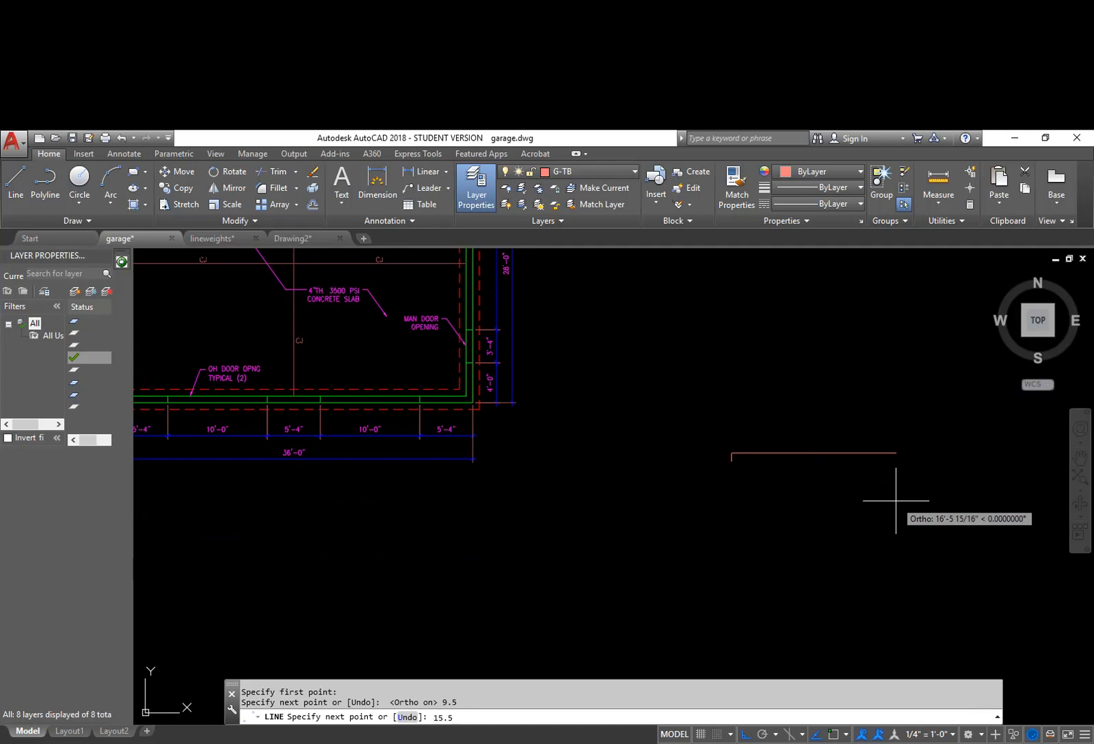
key("Return")
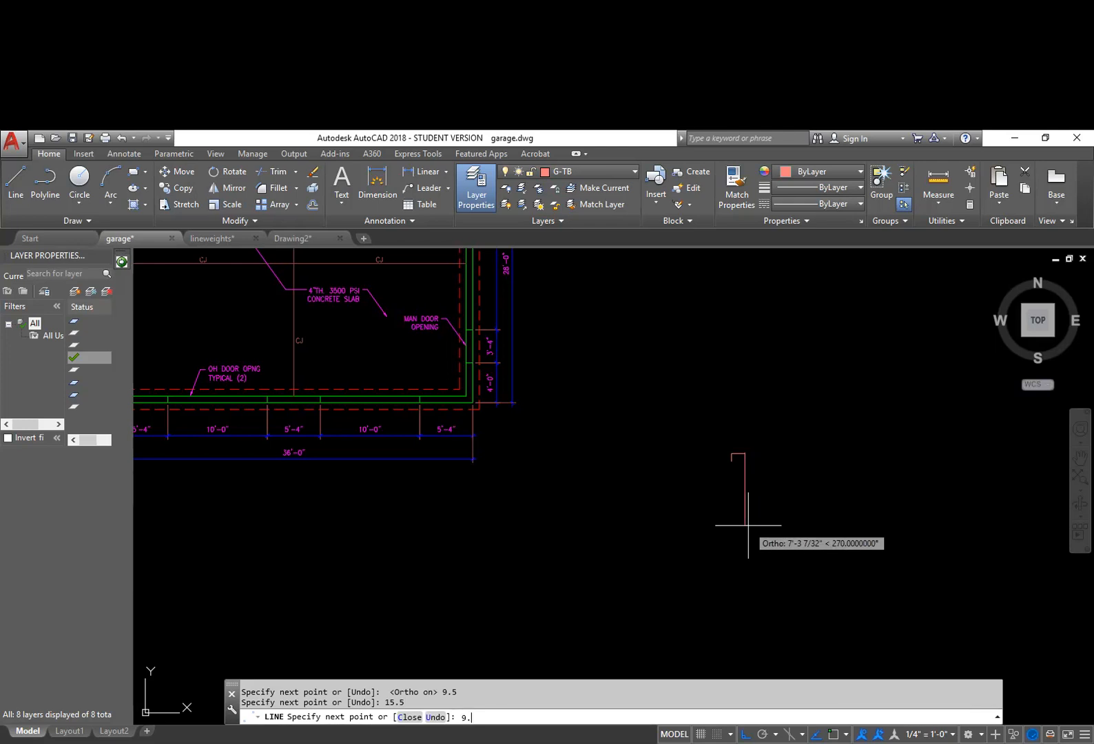
key("Return")
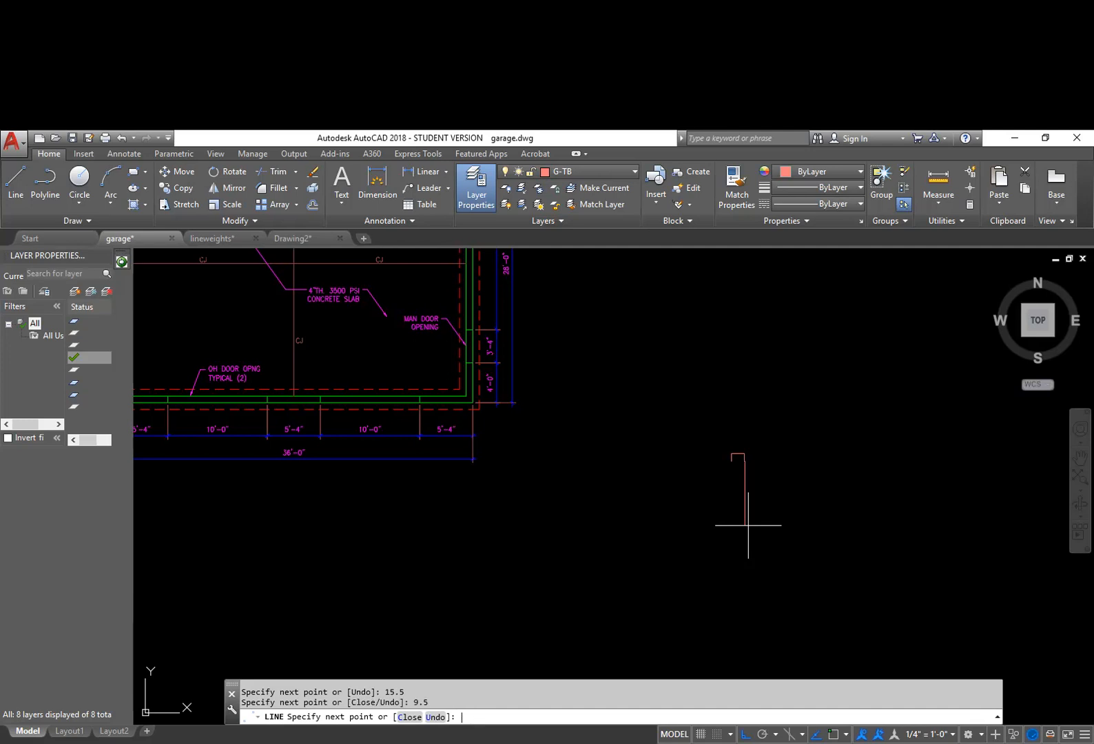
scroll(739, 462, "up", 5)
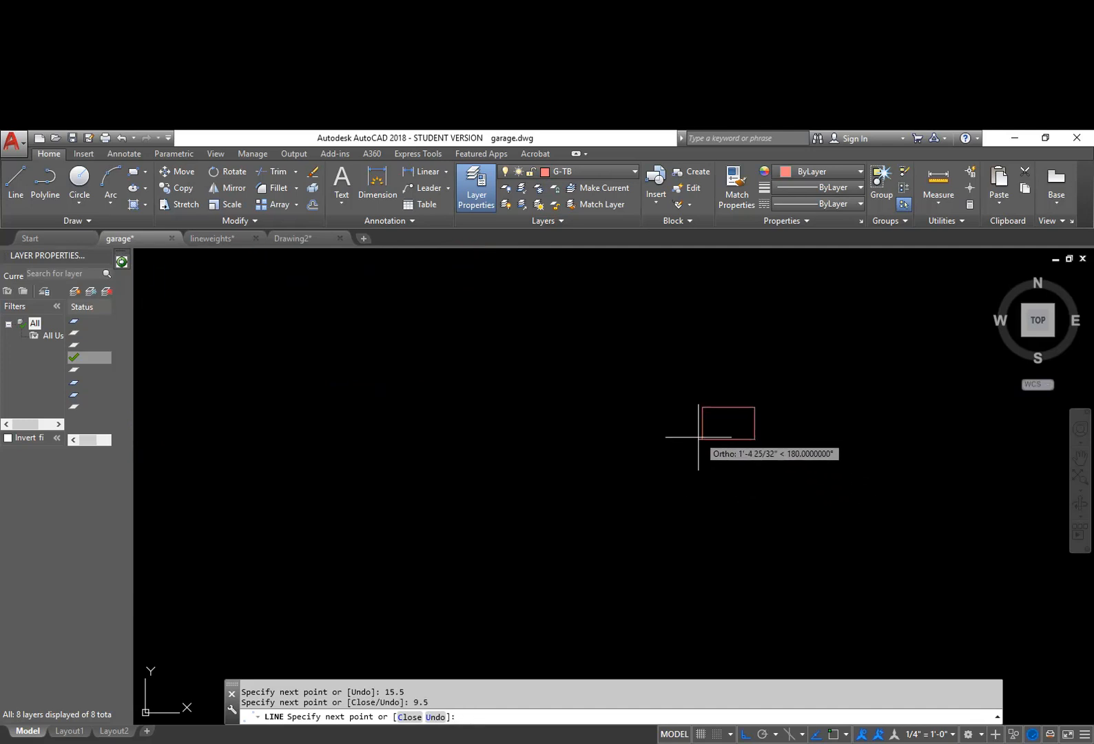
right_click(699, 438, "shift")
left_click(733, 496)
left_click(703, 439)
key("Escape")
key("Escape")
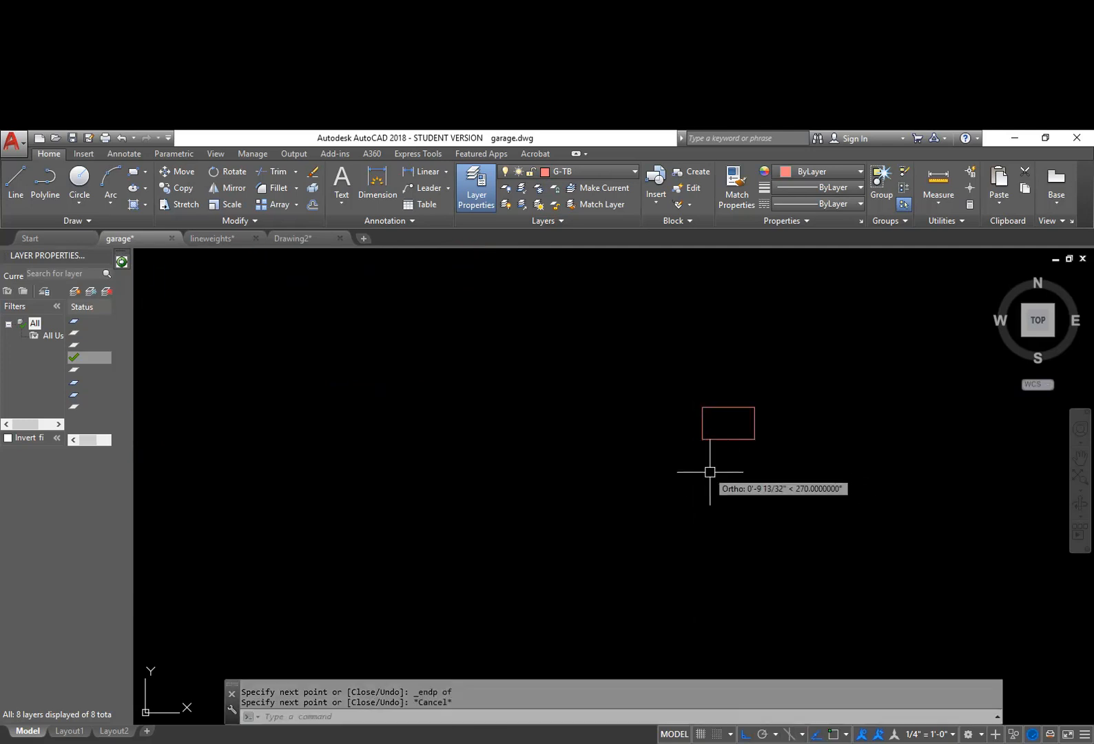
scroll(776, 431, "up", 10)
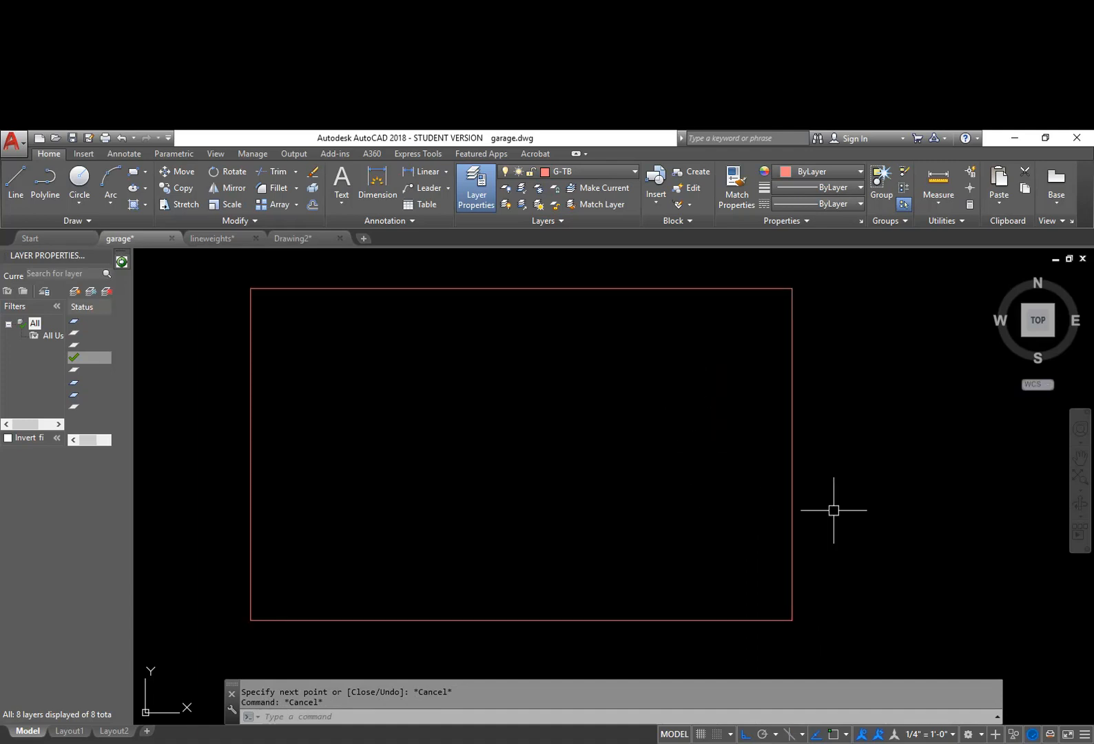
type("o")
key("Return")
scroll(772, 558, "down", 15)
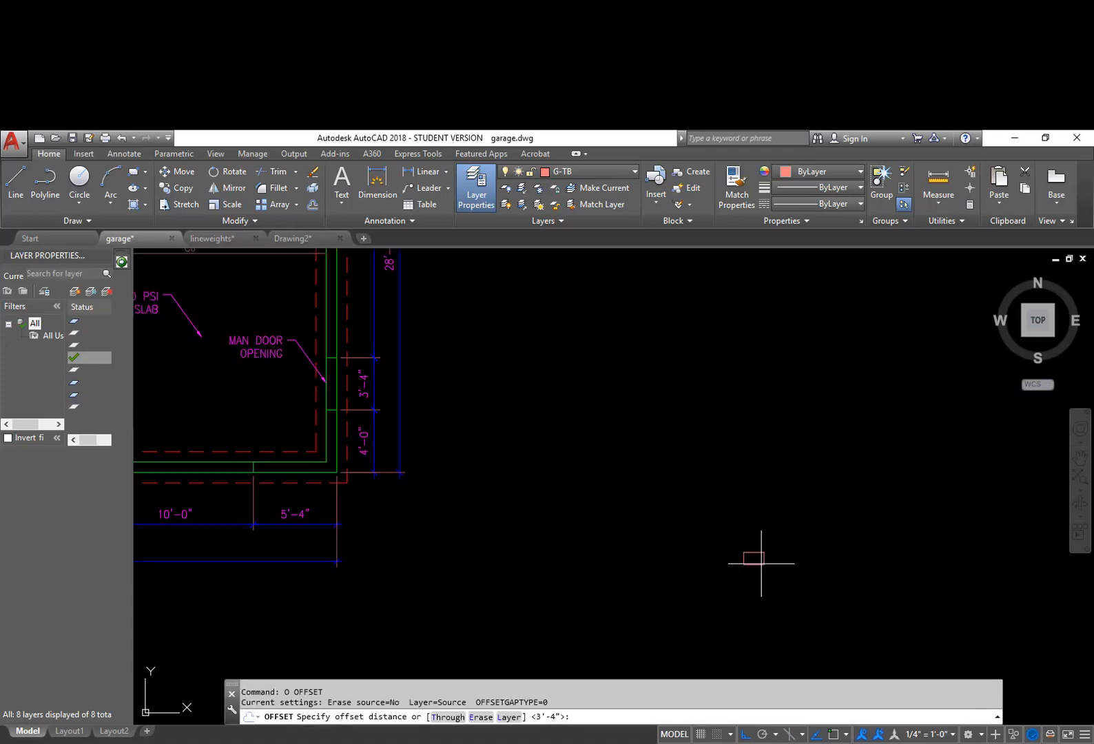
scroll(761, 563, "down", 8)
scroll(759, 570, "up", 11)
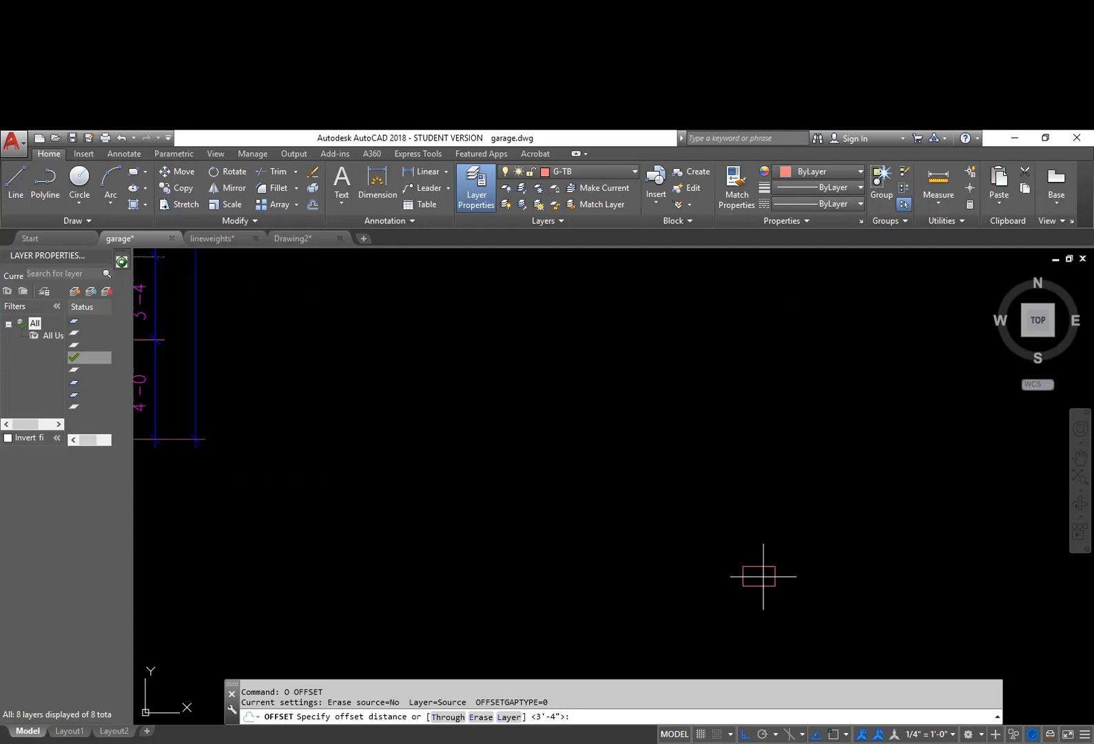
key("Escape")
Draw a small title box in the border's lower-right corner, running lines up from the bottom edge and across perpendicular to the right edge
scroll(772, 586, "up", 6)
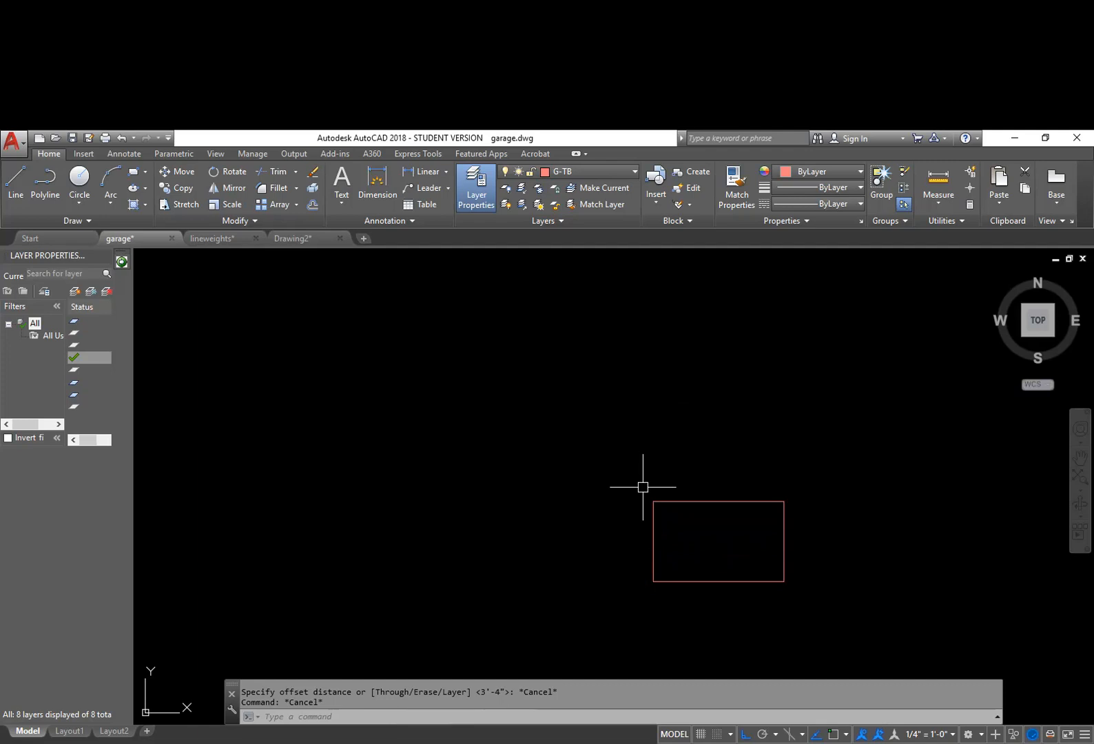
scroll(646, 491, "down", 8)
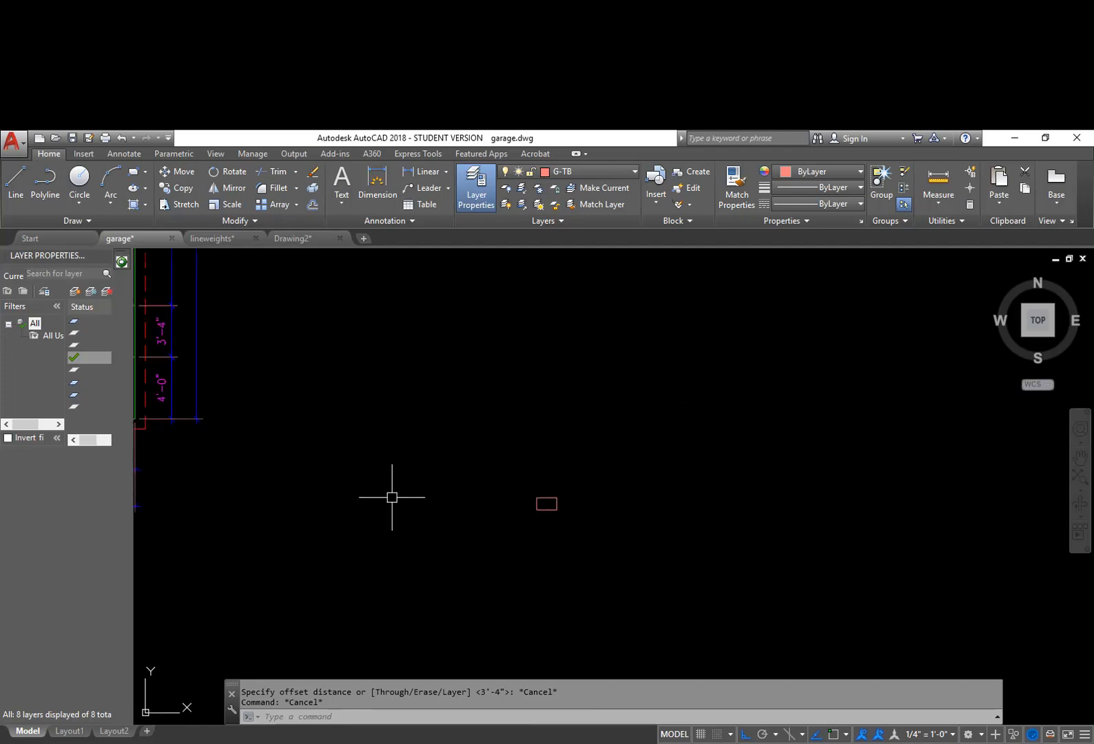
scroll(551, 510, "up", 10)
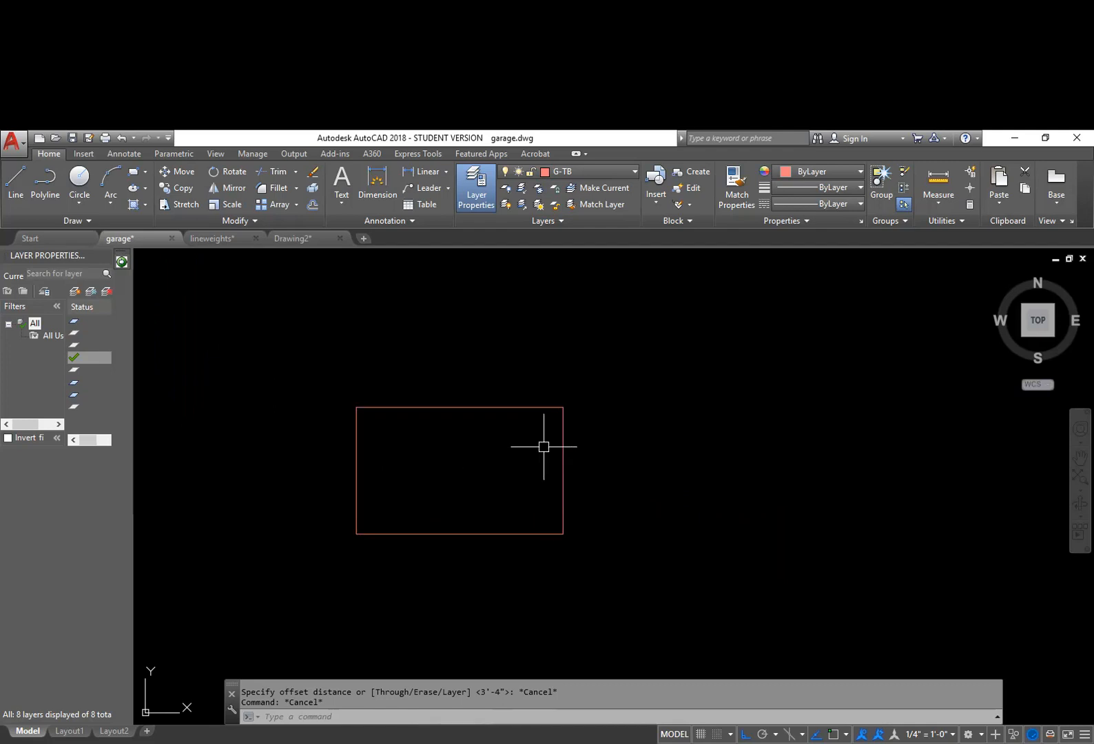
type("l")
key("Return")
scroll(537, 474, "up", 4)
right_click(502, 611, "shift")
left_click(537, 573)
left_click(499, 623)
left_click(499, 576)
right_click(594, 570, "shift")
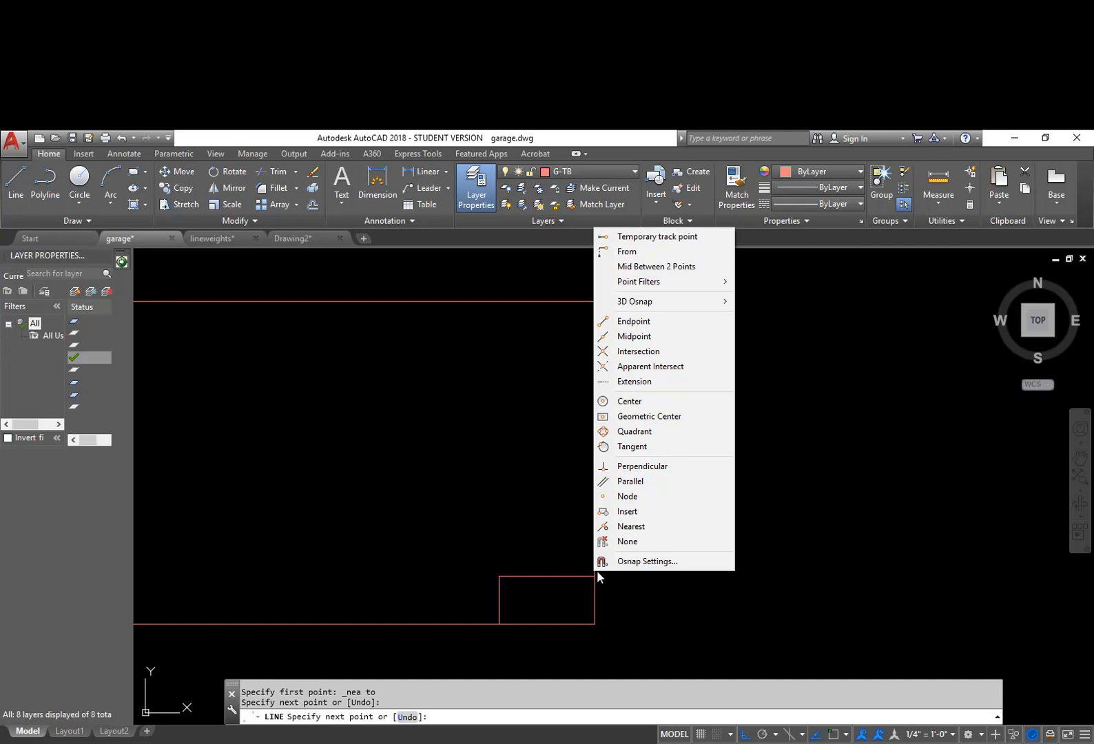
left_click(640, 461)
left_click(595, 571)
key("Escape")
key("Escape")
scroll(596, 571, "down", 4)
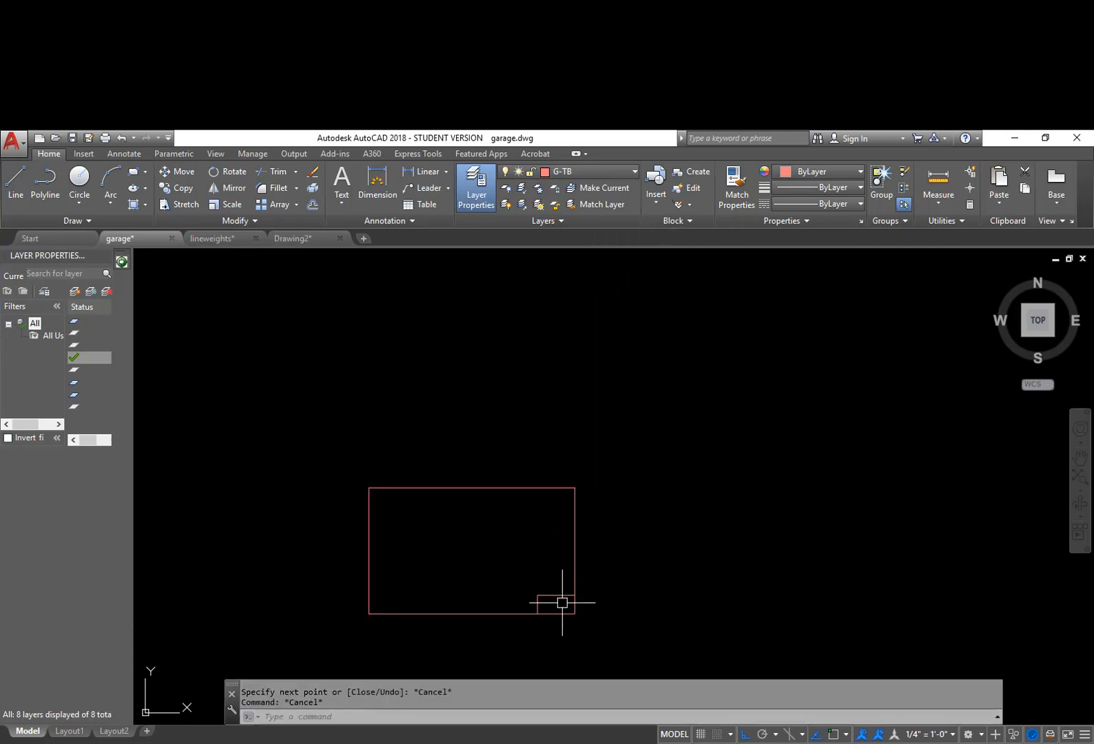
Start a Write Block and set its base point at the border's lower-left corner with object snap on
middle_click_drag(561, 607, 590, 561)
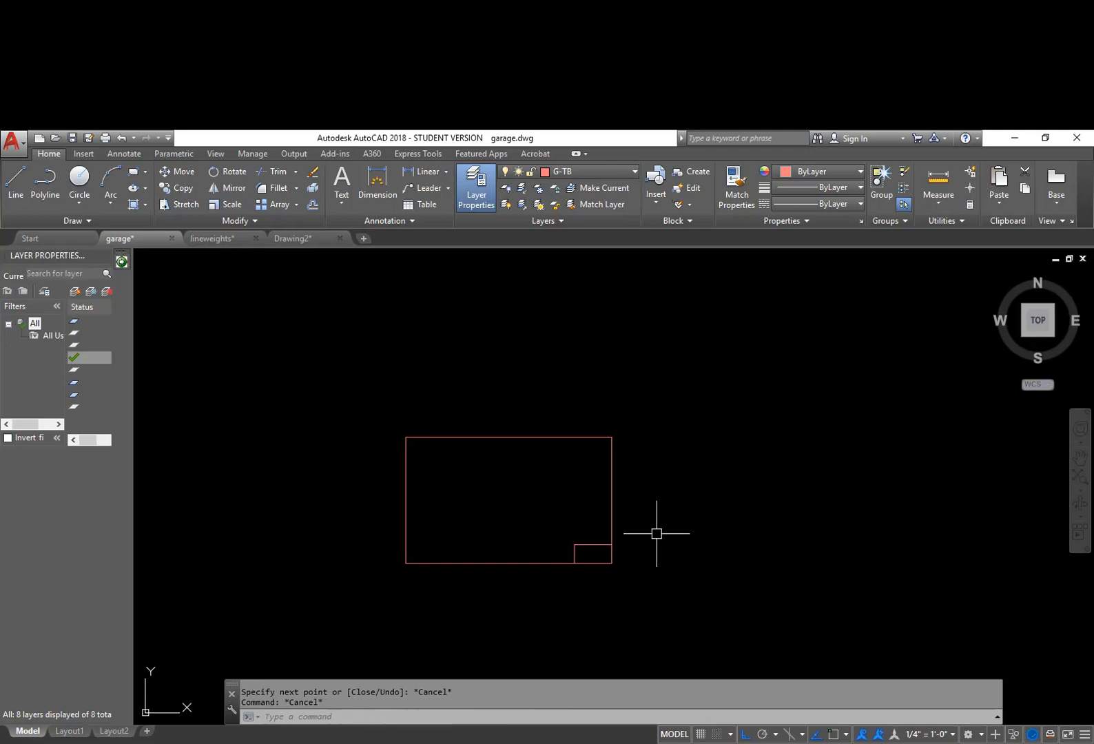
type("wblo")
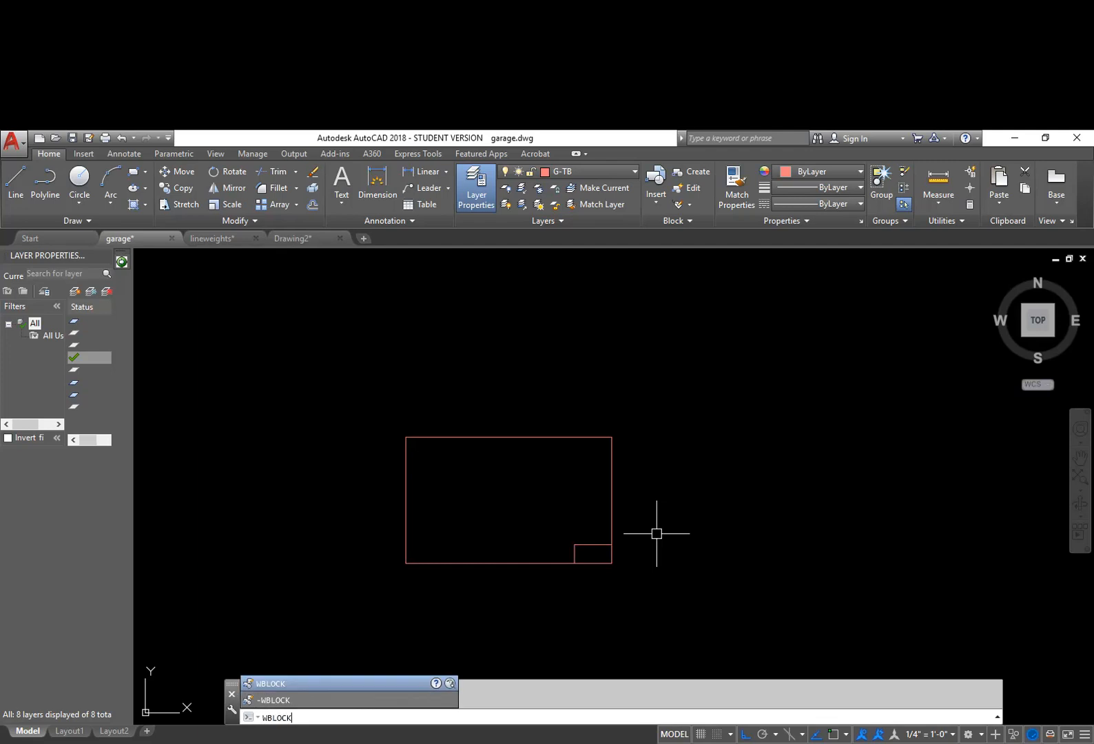
key("Return")
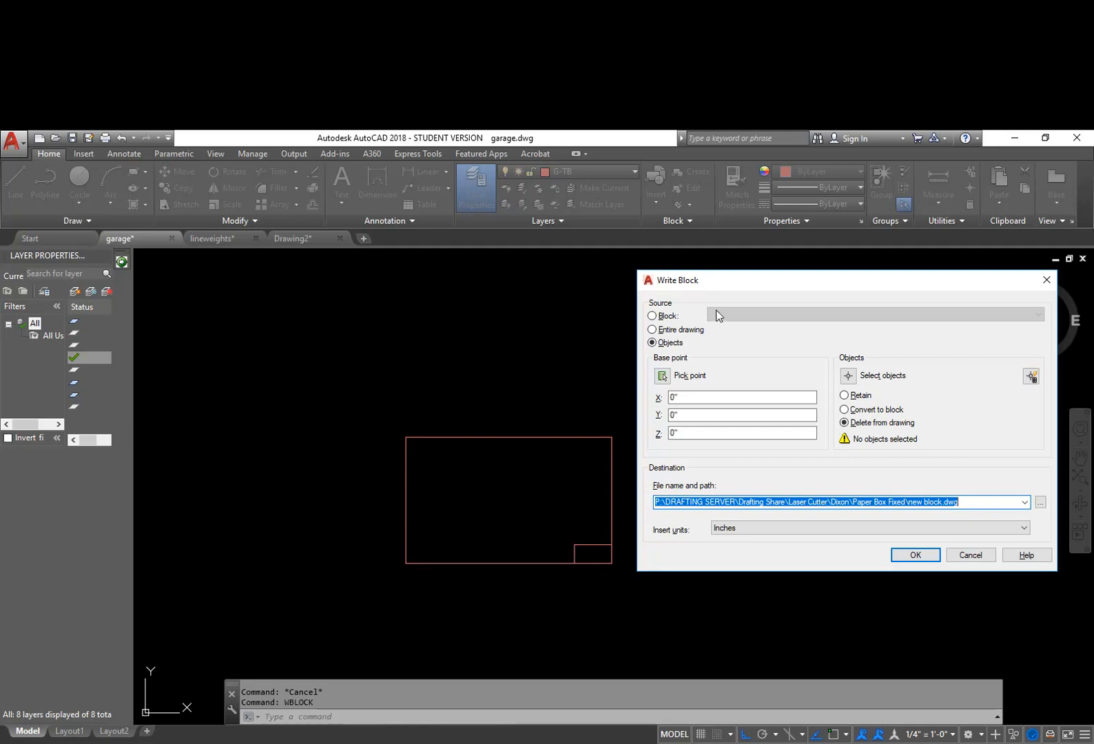
left_click(663, 377)
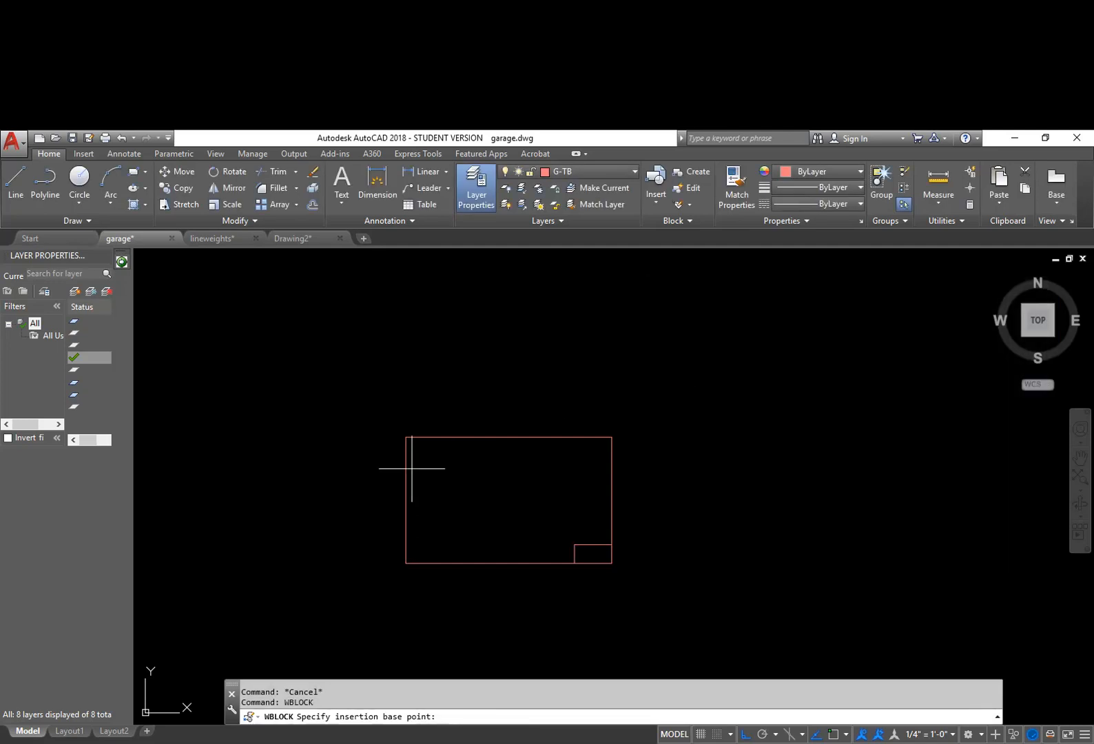
key("F3")
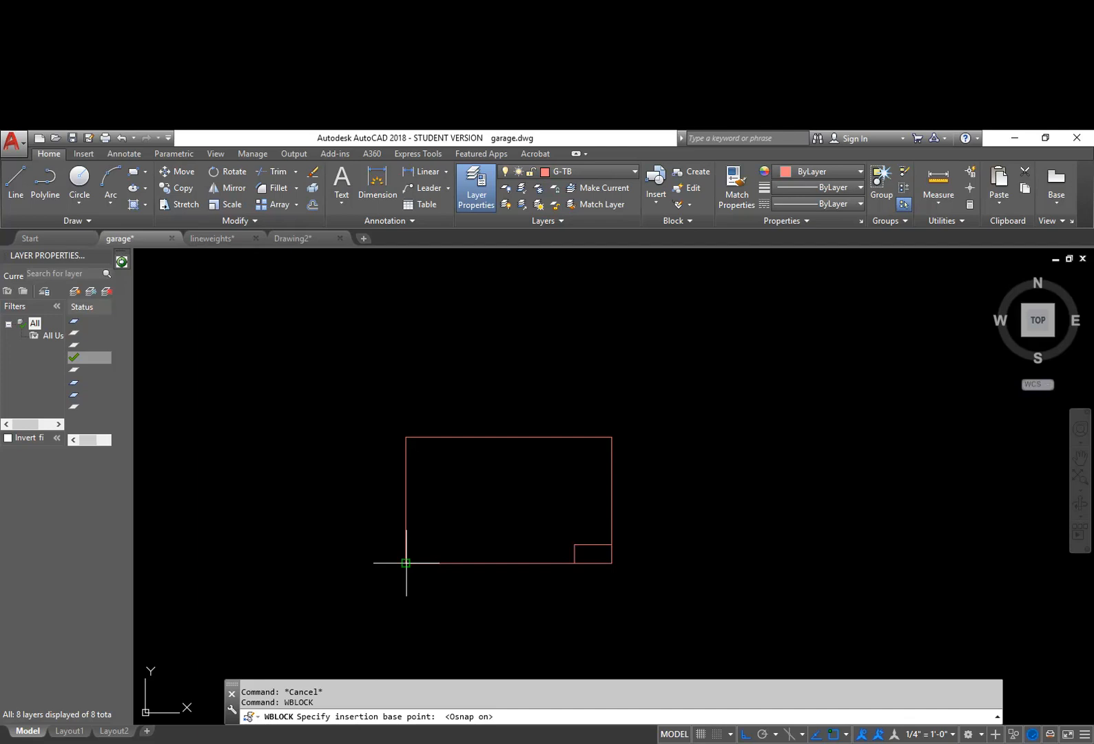
left_click(405, 563)
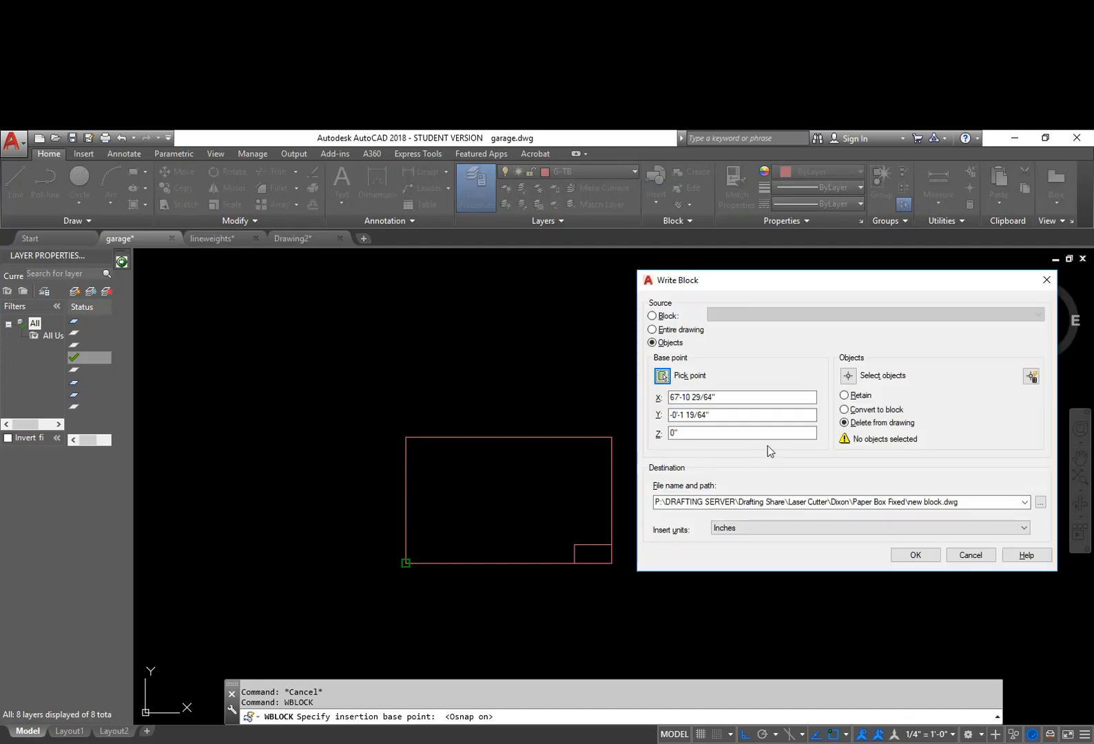
Select all the border and title box lines as the objects for the written block
left_click(848, 375)
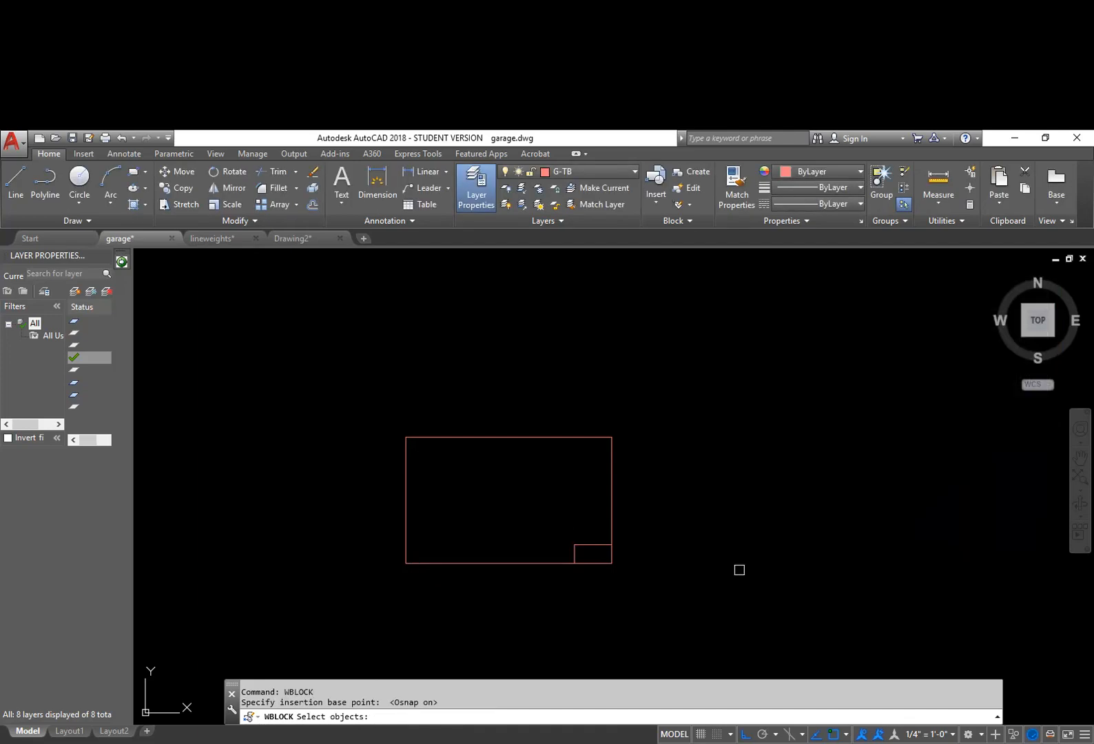
left_click(661, 591)
left_click(355, 366)
middle_click_drag(548, 390, 478, 328)
key("Return")
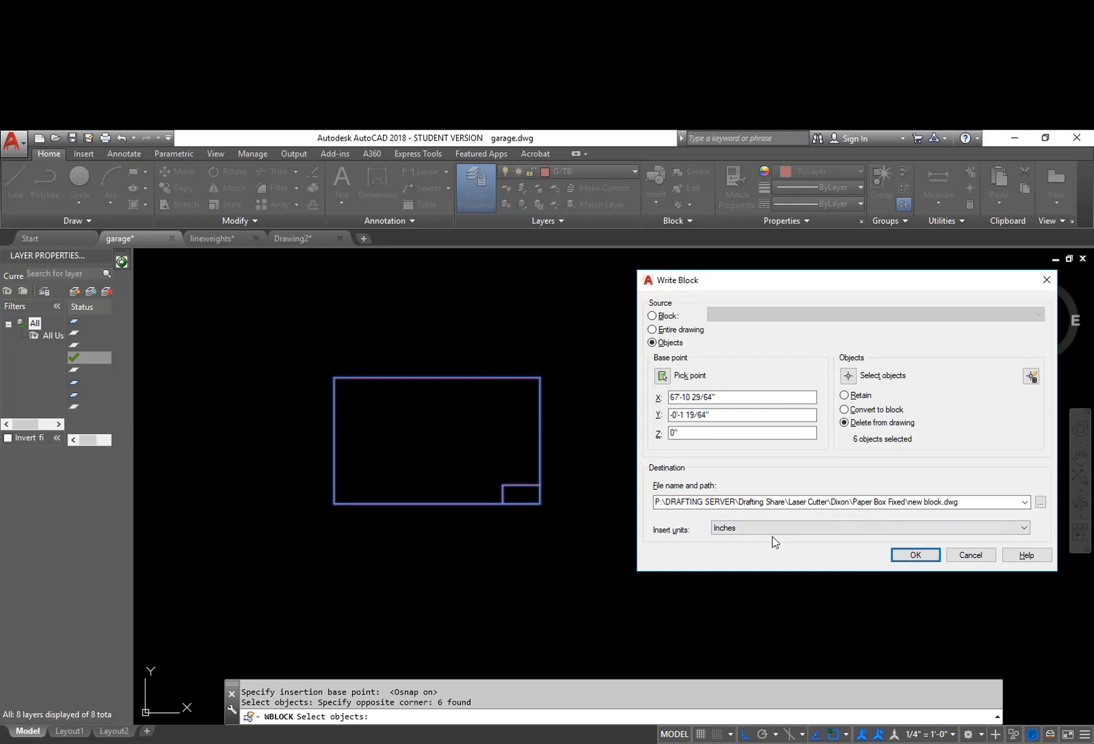
Set the block's destination to the Garage - AutoCAD folder inside Documents\Curriculum
left_click(1041, 503)
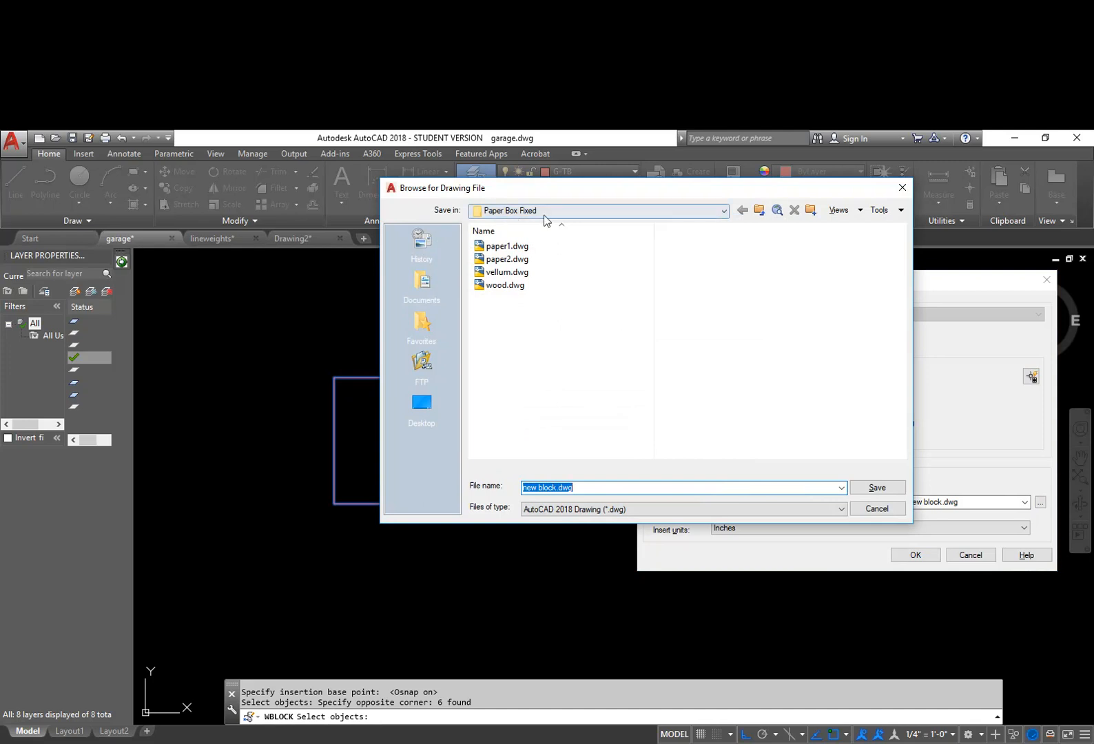
left_click(574, 211)
scroll(531, 269, "up", 2)
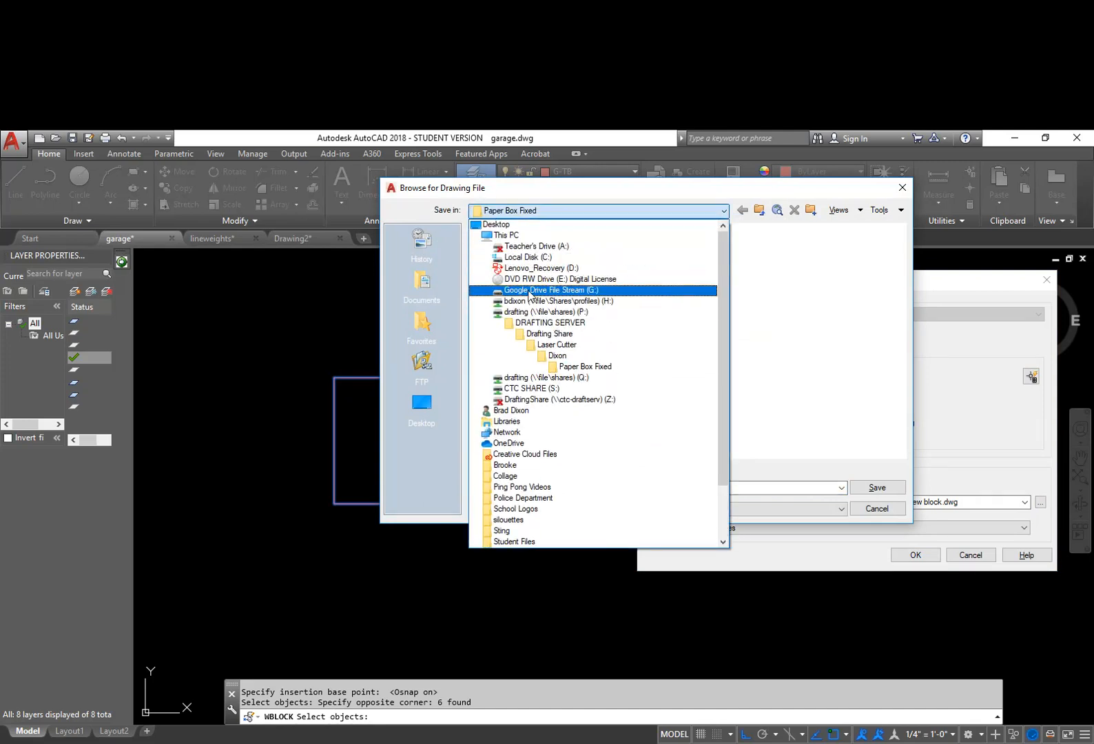
left_click(518, 412)
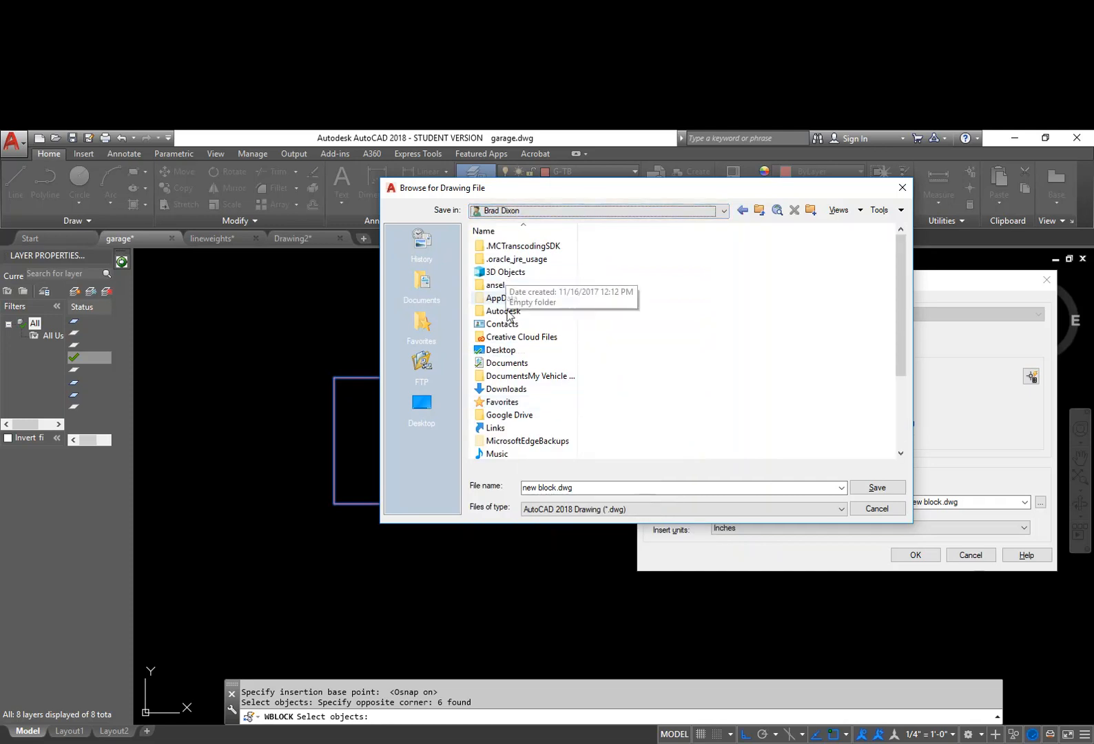
double_click(514, 363)
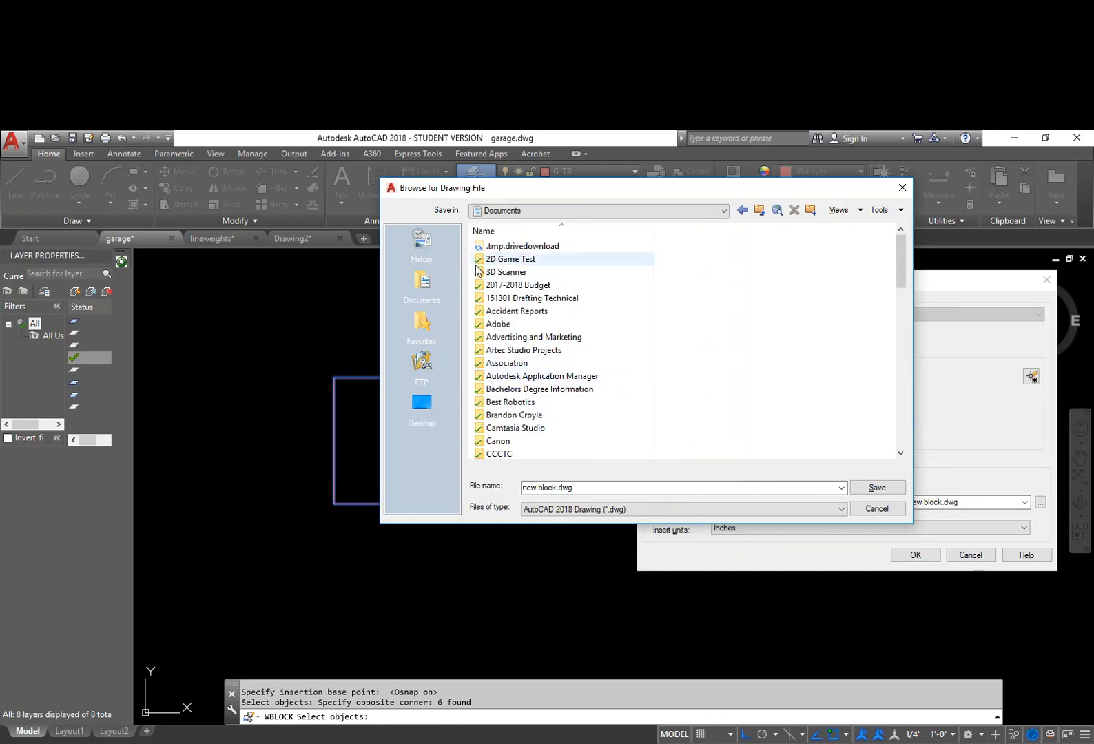
scroll(528, 348, "down", 3)
double_click(502, 362)
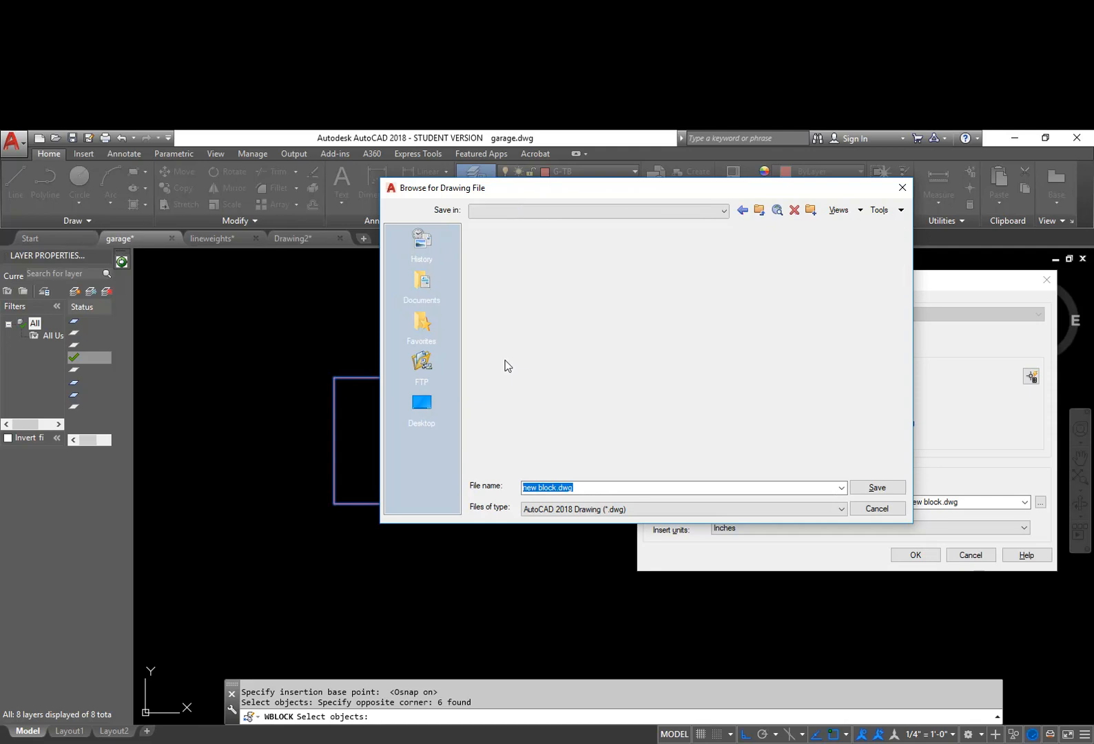
scroll(573, 335, "down", 1)
left_click(519, 430)
double_click(520, 430)
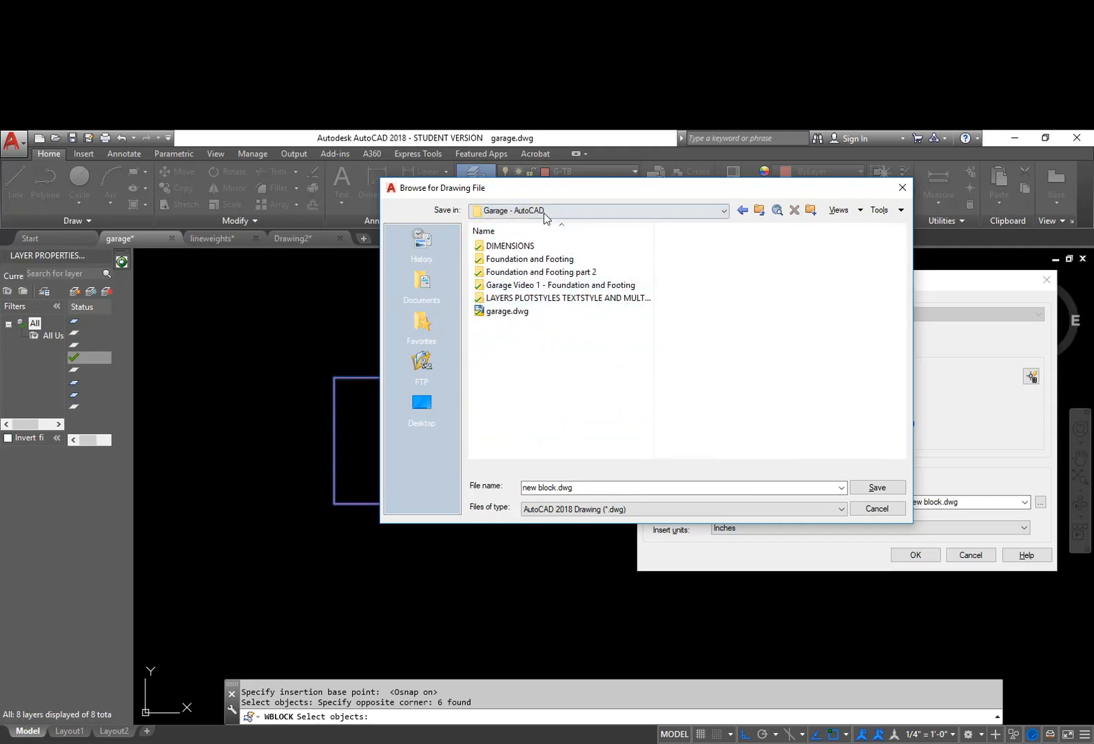
Name the block file TB and write it out, deleting the source lines from the drawing
left_click(590, 487)
type("TB")
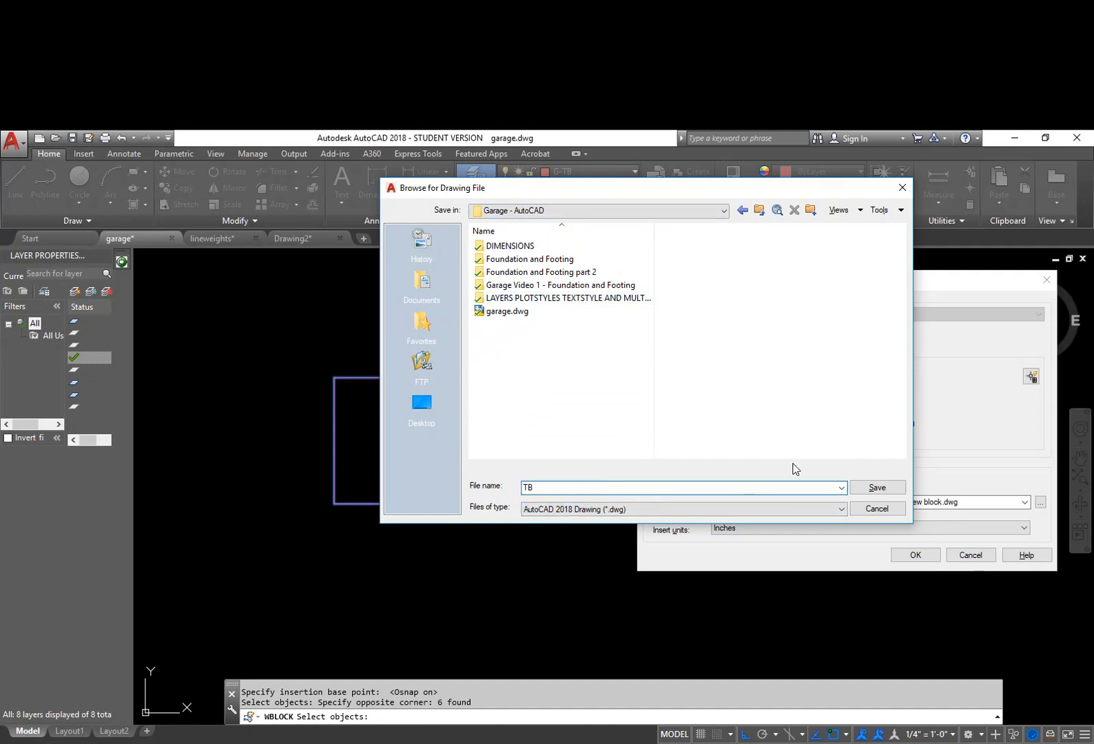
left_click(875, 488)
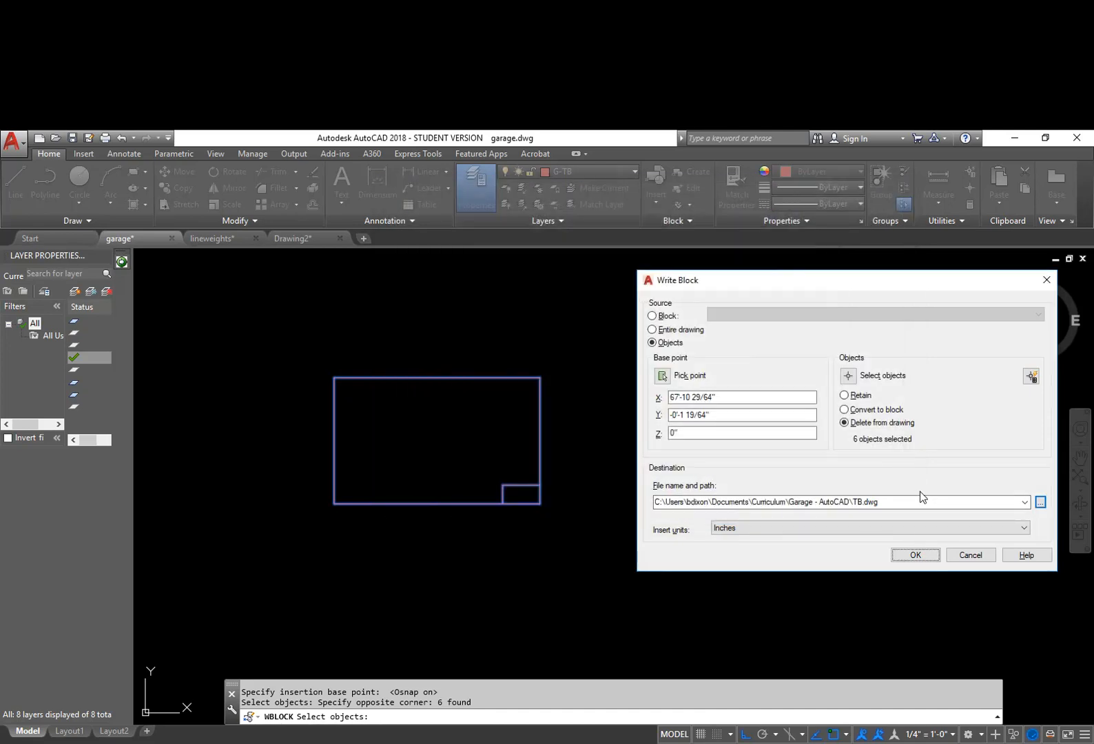
left_click(924, 558)
scroll(672, 527, "down", 6)
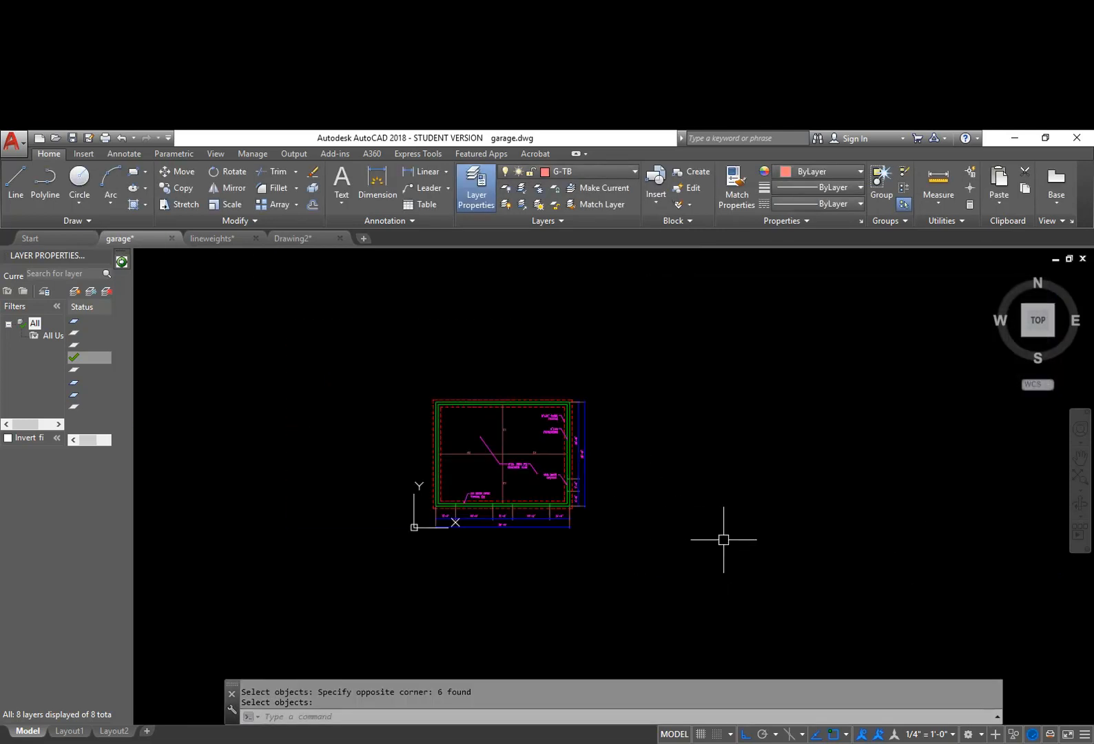
Open the TB.dwg drawing from the Garage - AutoCAD folder
middle_click_drag(627, 538, 695, 540)
scroll(583, 448, "up", 2)
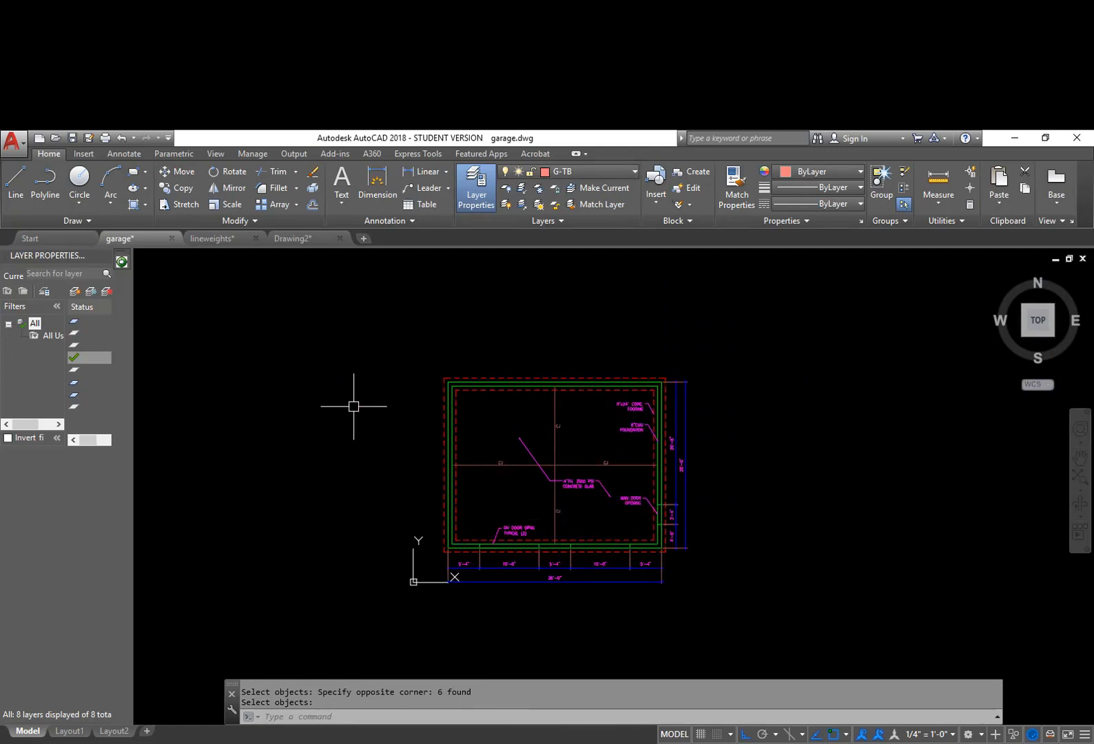
type("open")
key("Return")
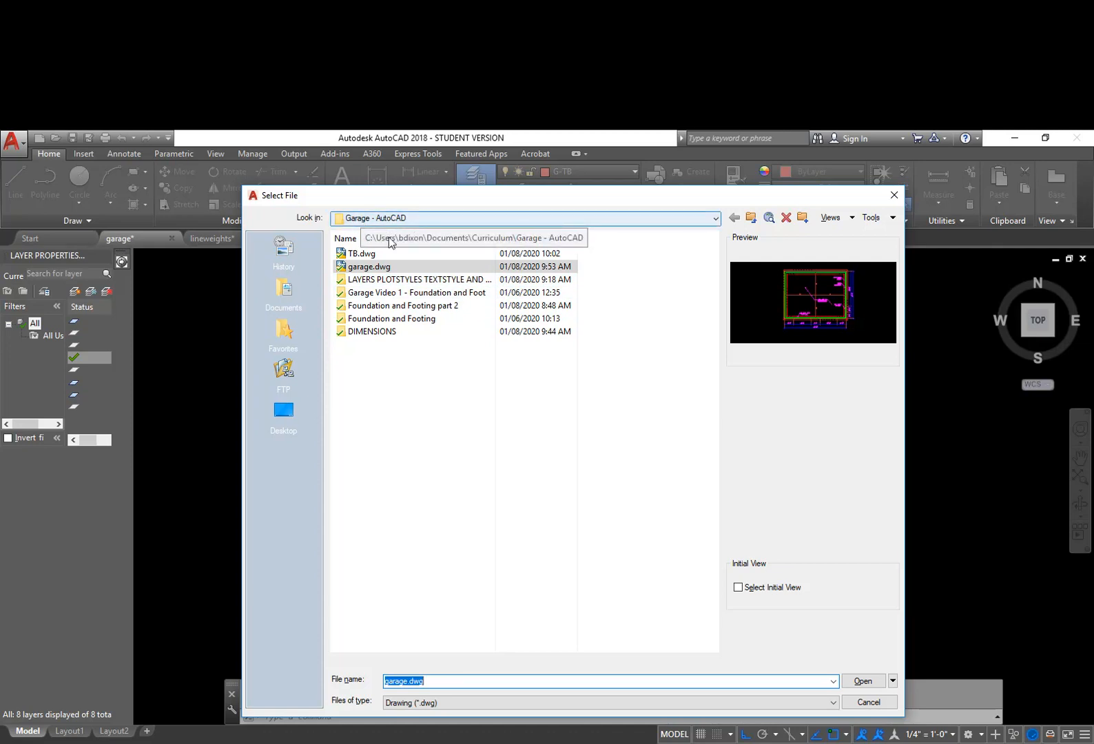
left_click(356, 257)
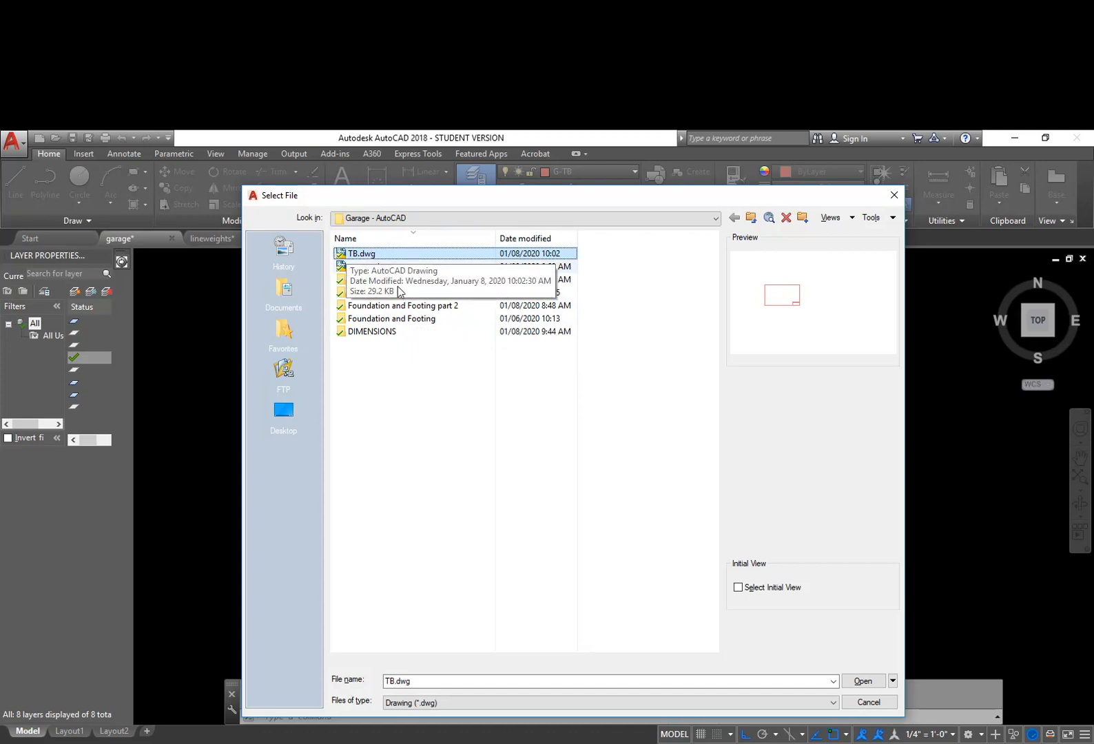
left_click(866, 682)
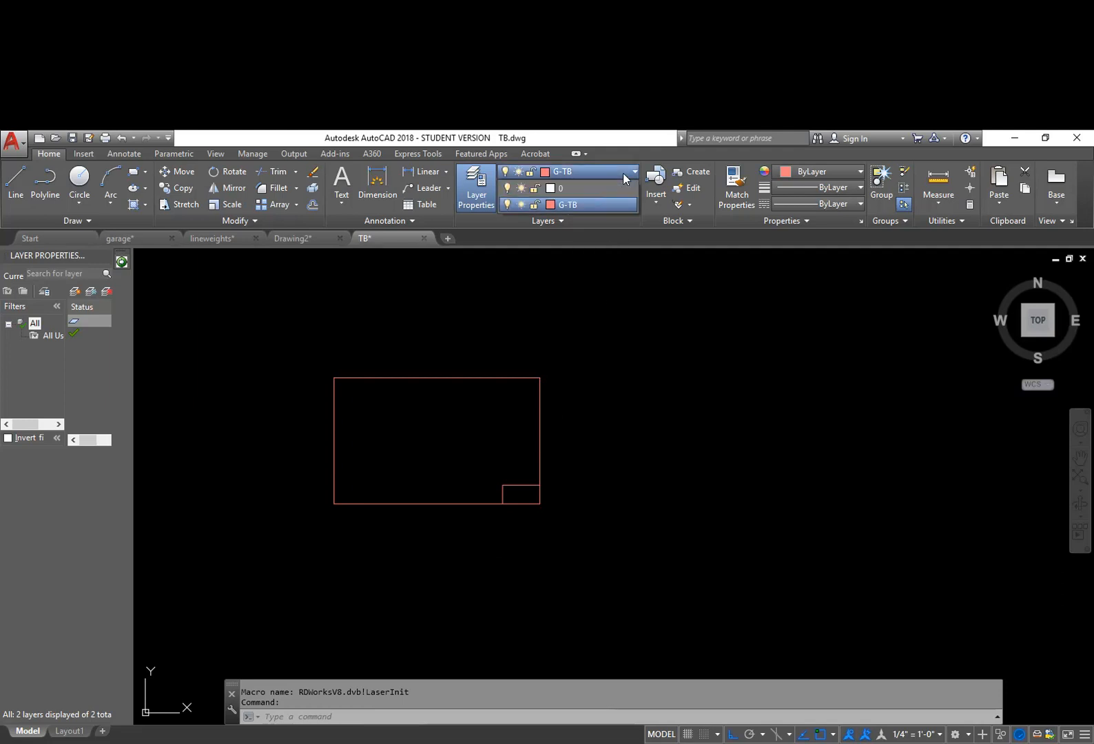
Create a text style named TITLEBLOCK and make it the current text style
scroll(480, 500, "up", 2)
middle_click_drag(481, 501, 571, 542)
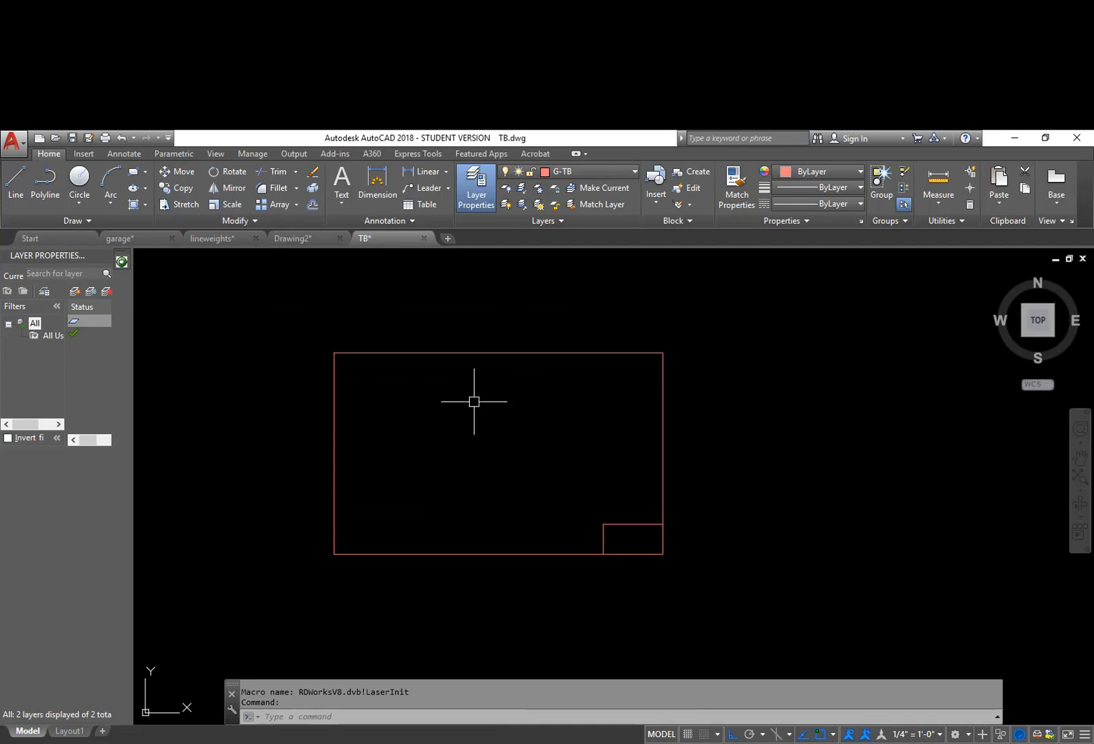
left_click(341, 204)
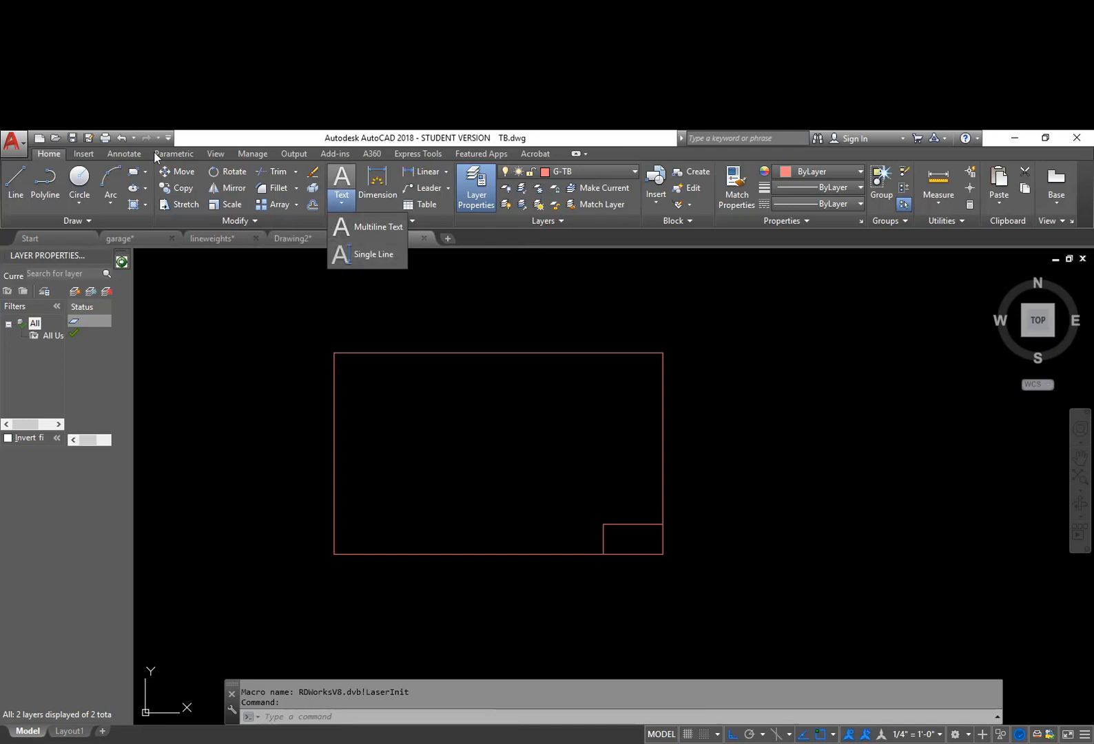
left_click(127, 155)
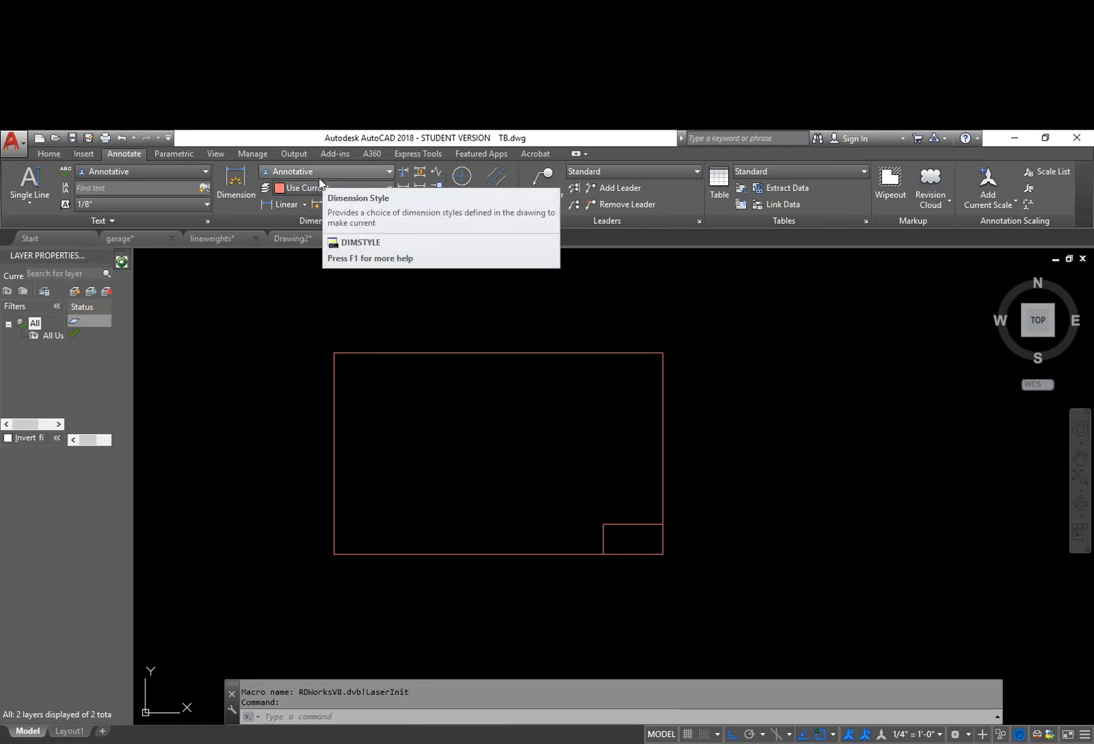
left_click(208, 223)
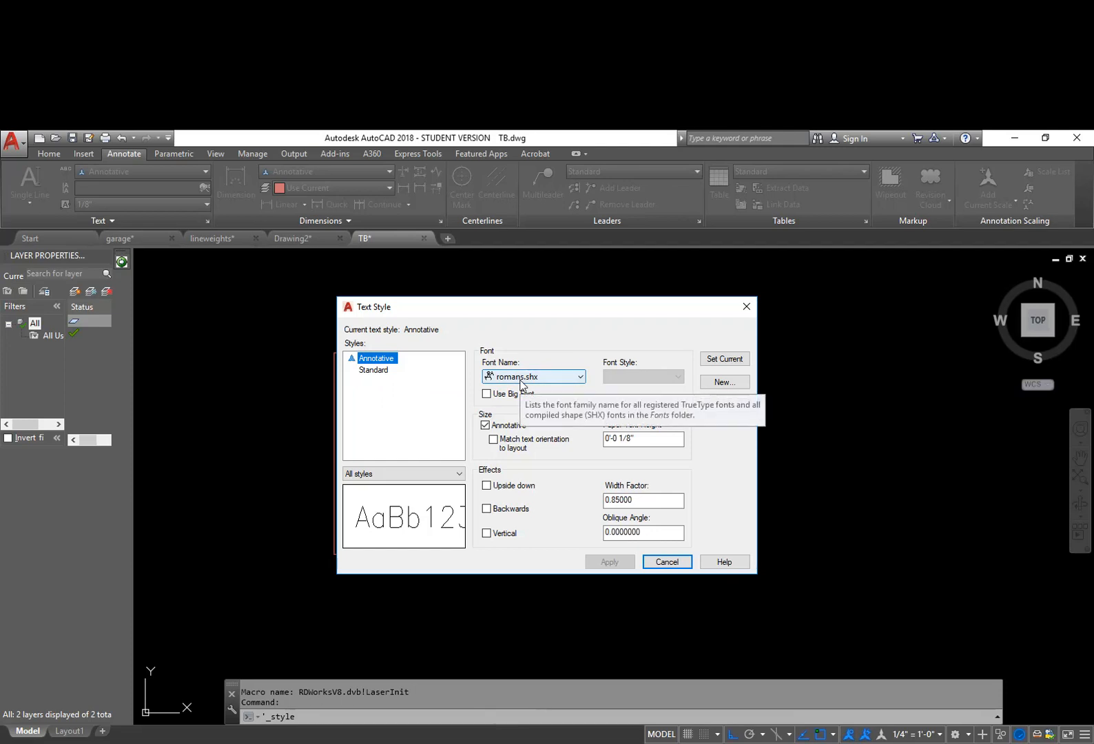
left_click(725, 382)
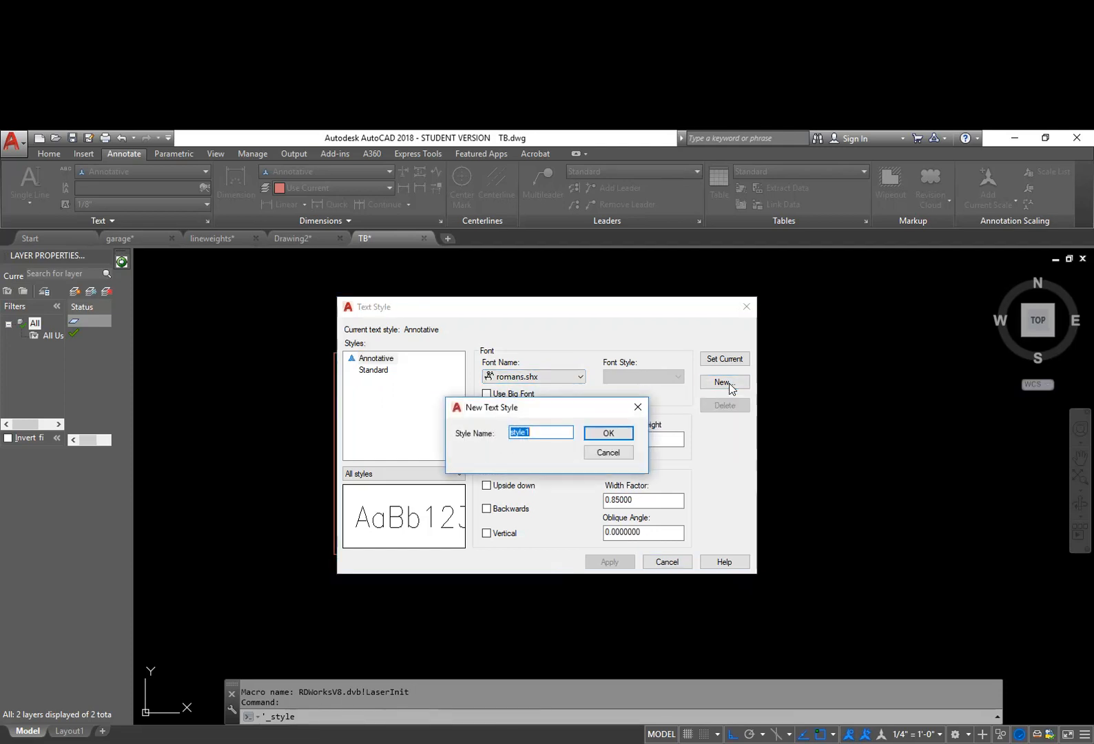
type("TIT")
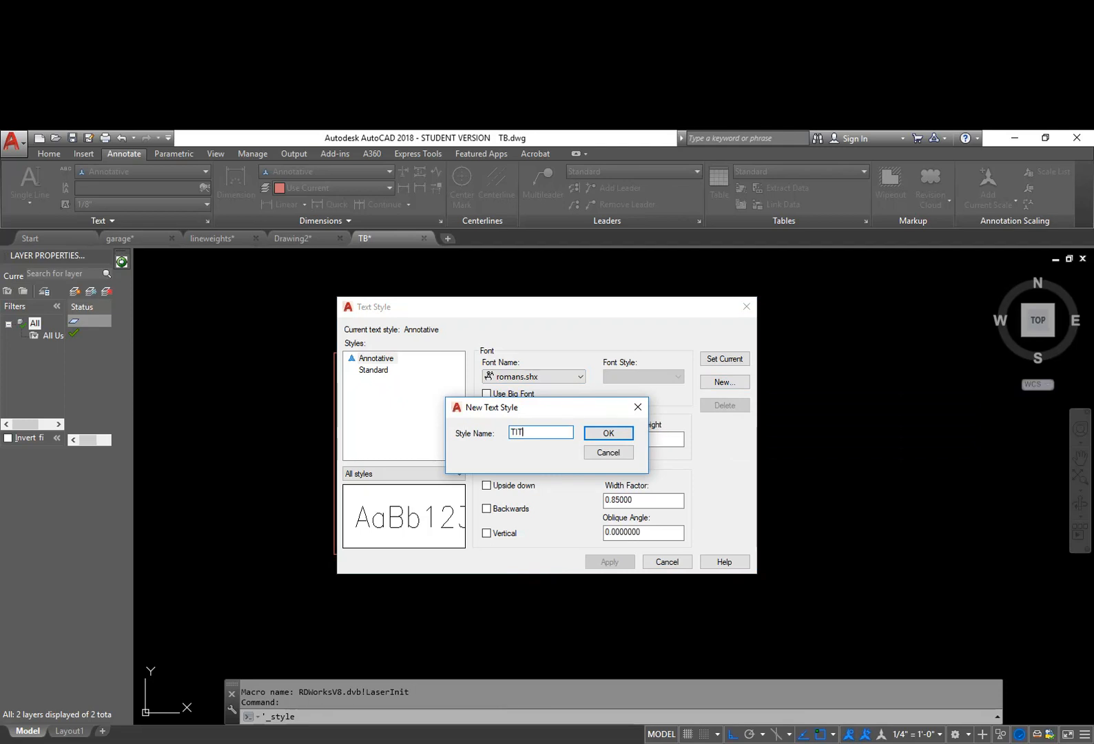
type("LEBLOCK")
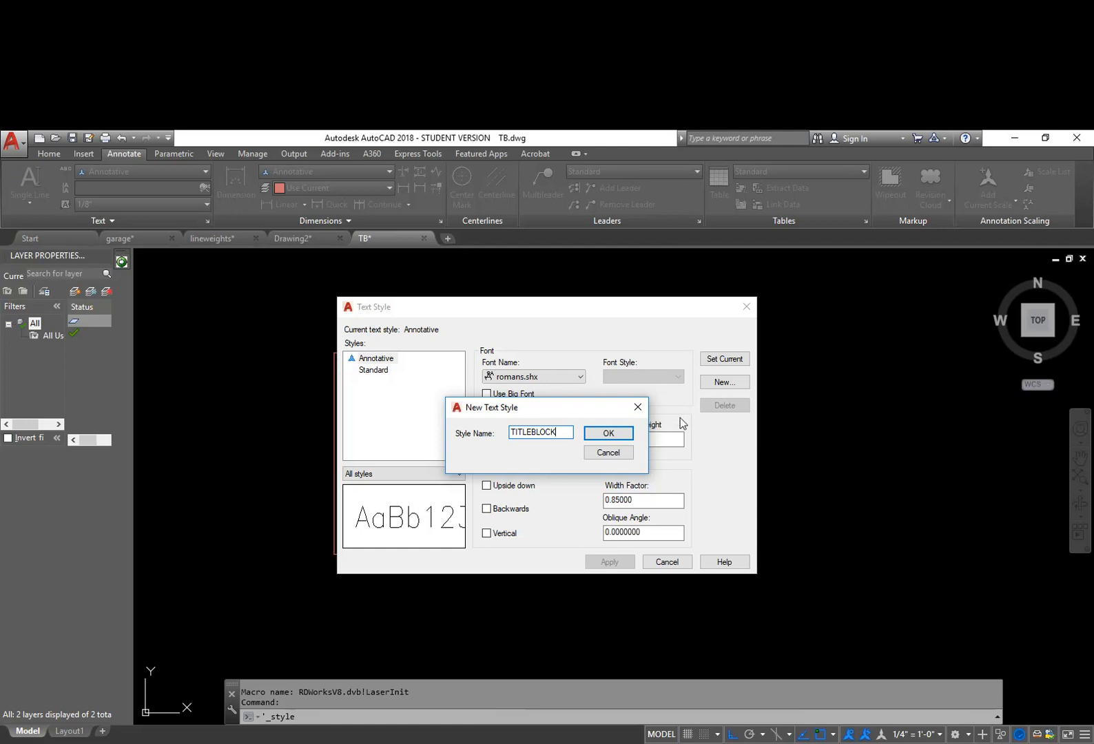
left_click(609, 434)
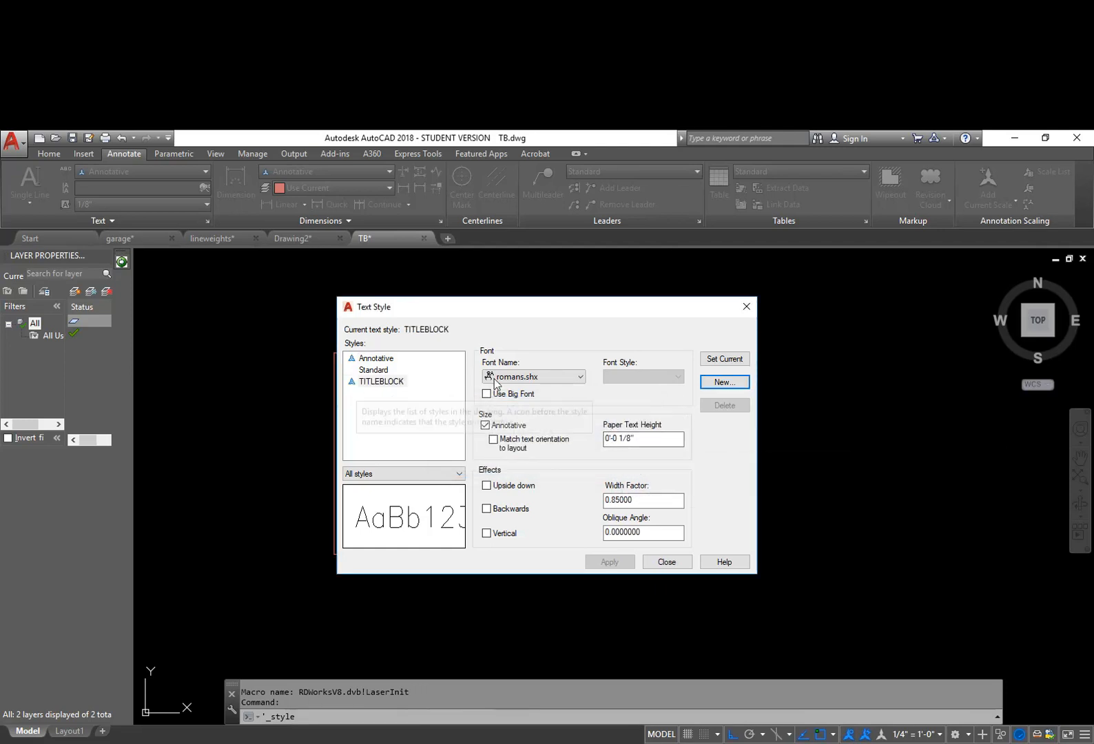
left_click(723, 359)
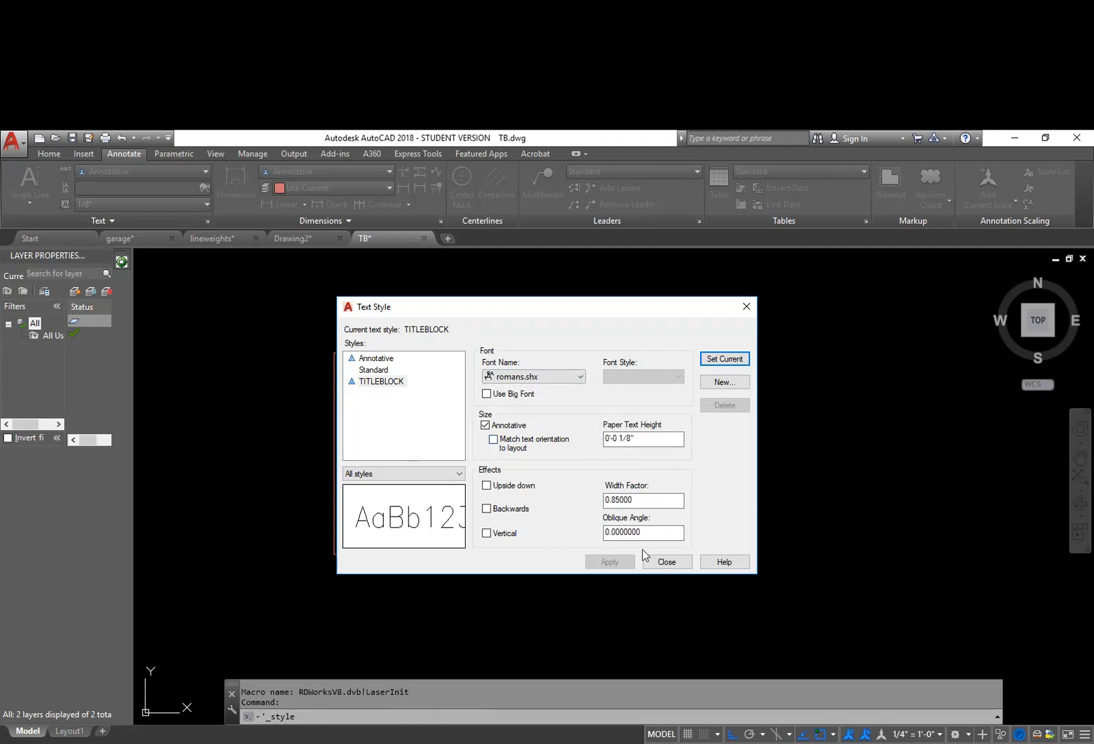
left_click(666, 562)
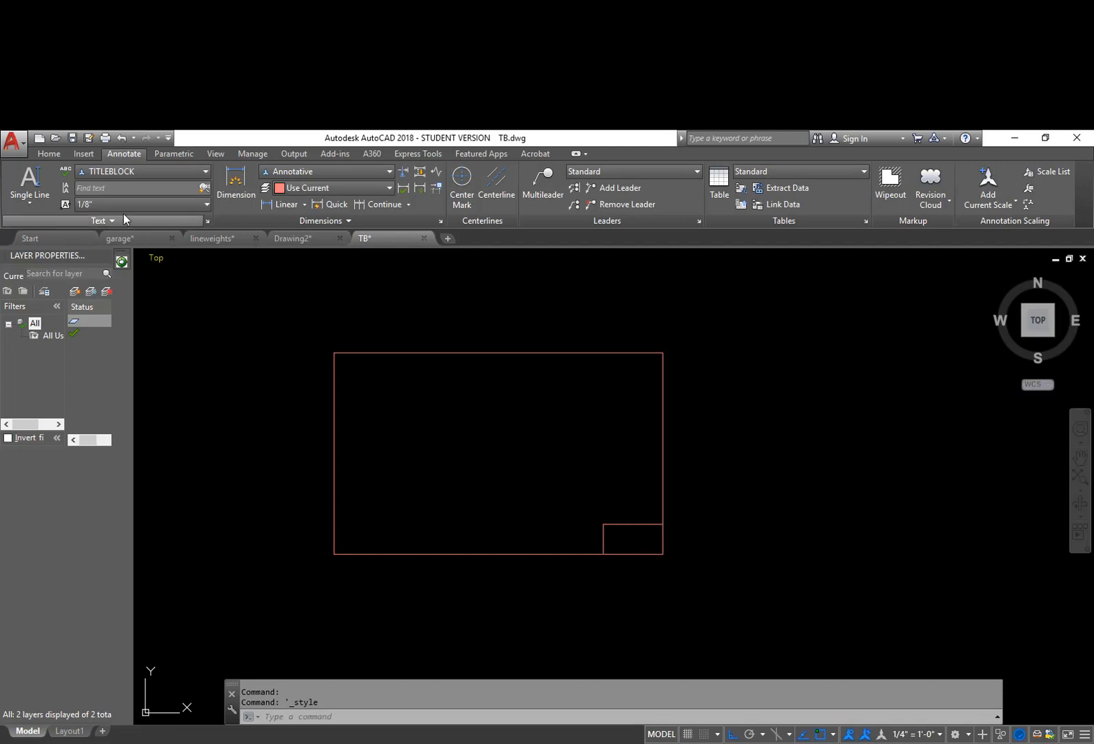
Place a trial line of single-line text reading LASJKDF inside the border with zero rotation
left_click(38, 191)
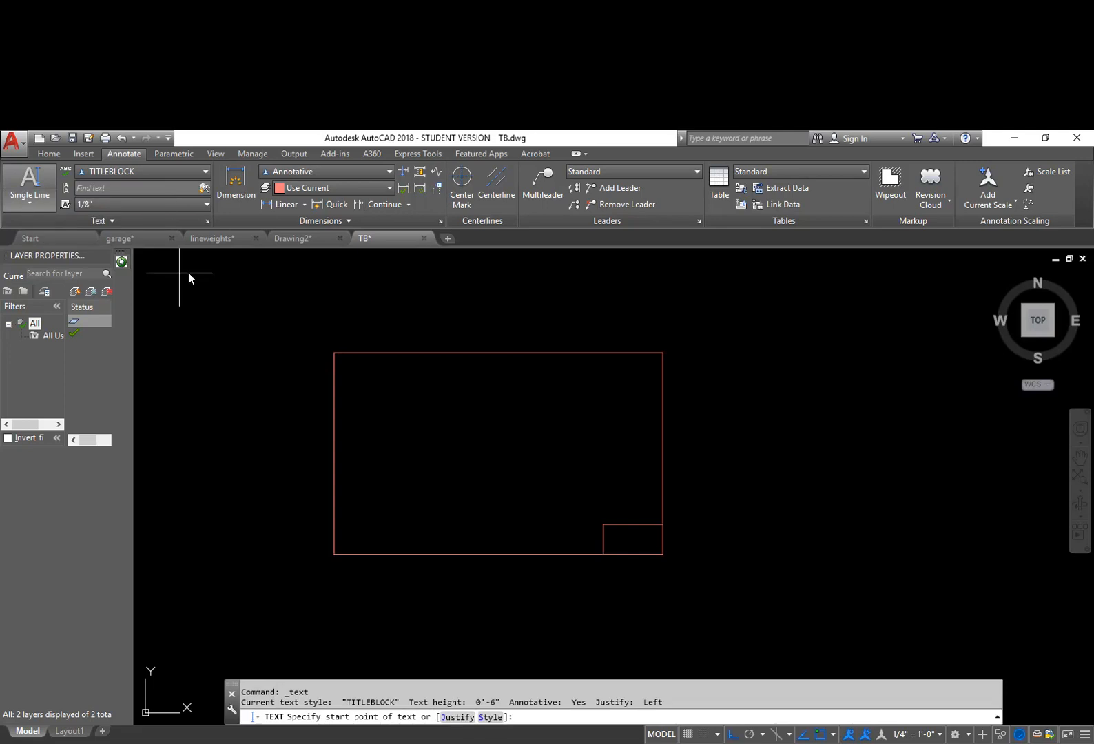
left_click(456, 459)
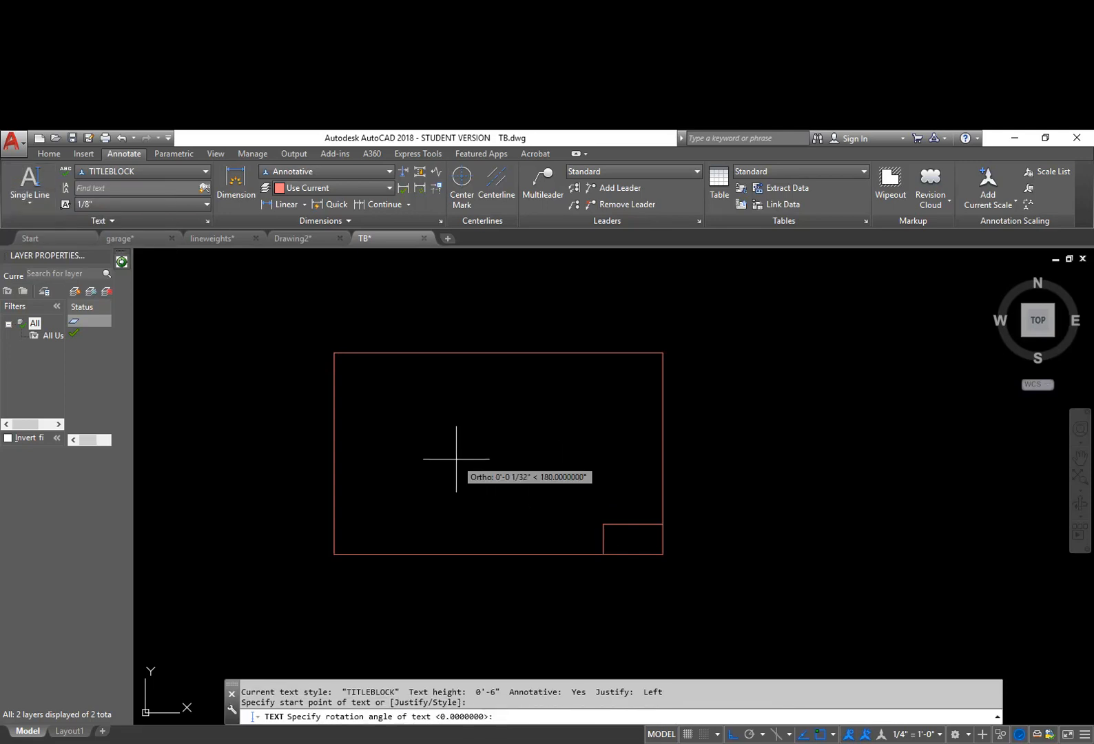
key("Return")
type("LASJKDF")
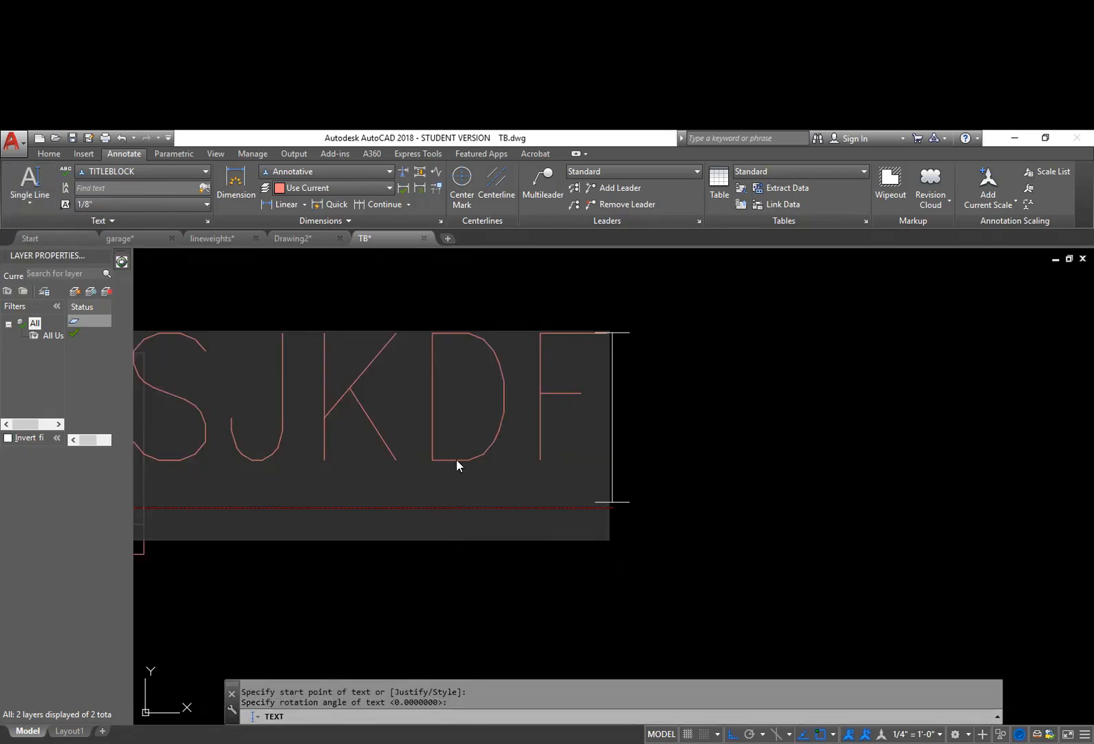
key("Return")
key("Return")
scroll(544, 506, "down", 4)
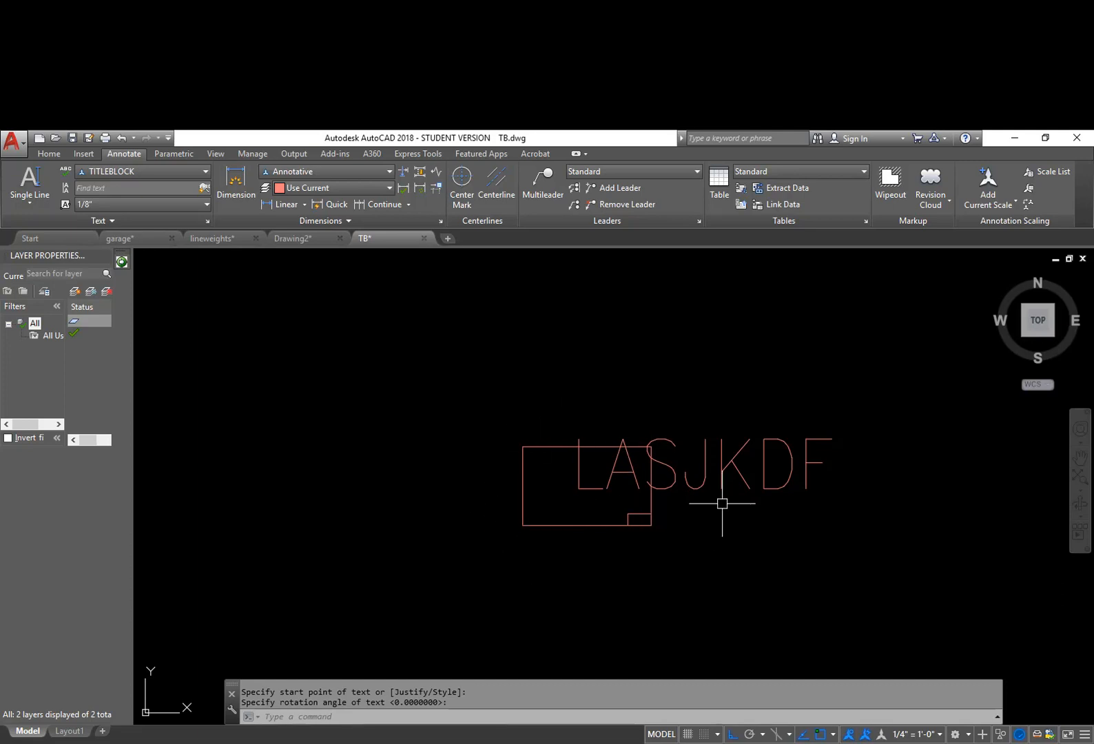
Erase the trial text LASJKDF from the drawing
type("e")
key("Return")
left_click(706, 467)
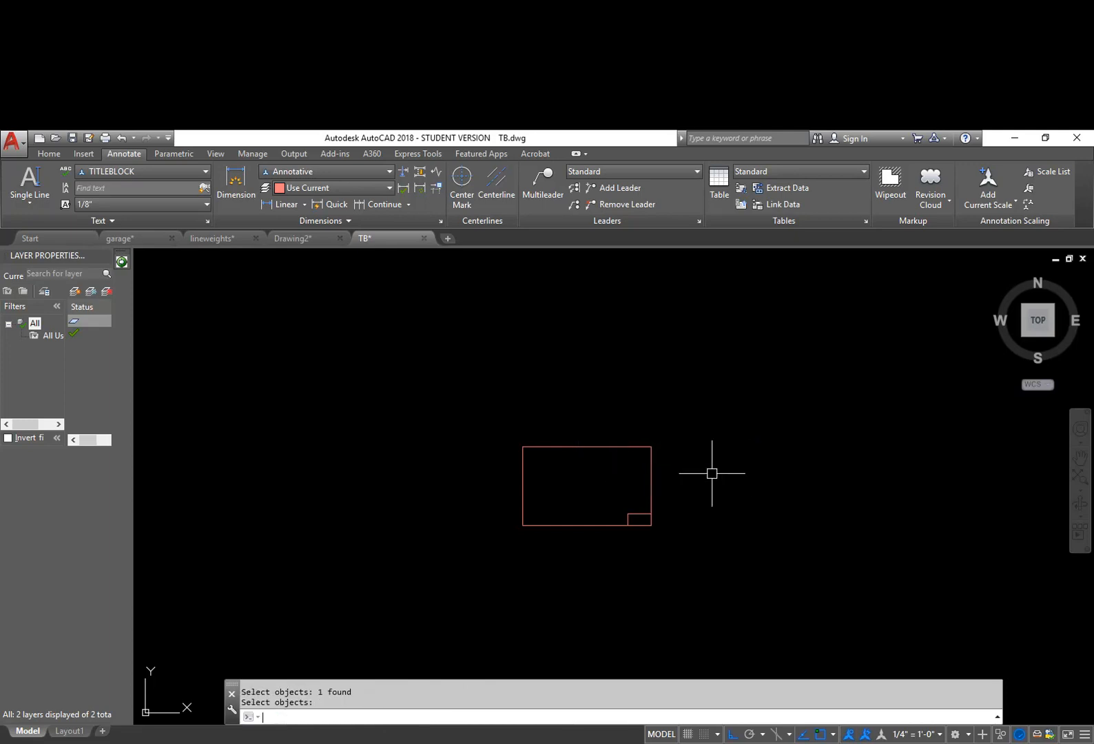
key("Return")
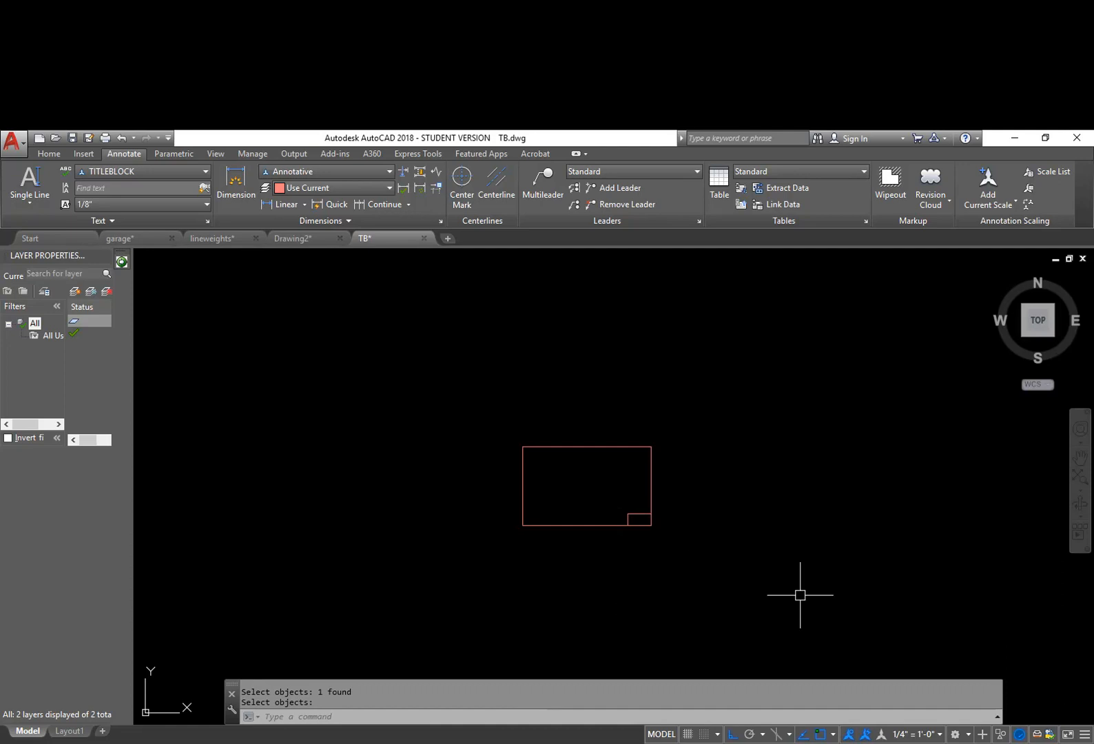
Set the annotation scale to 1:1 and place single-line sample text KLASJDFKLJASKLFJKLASDJFKLASDJF inside the border with zero rotation
left_click(940, 734)
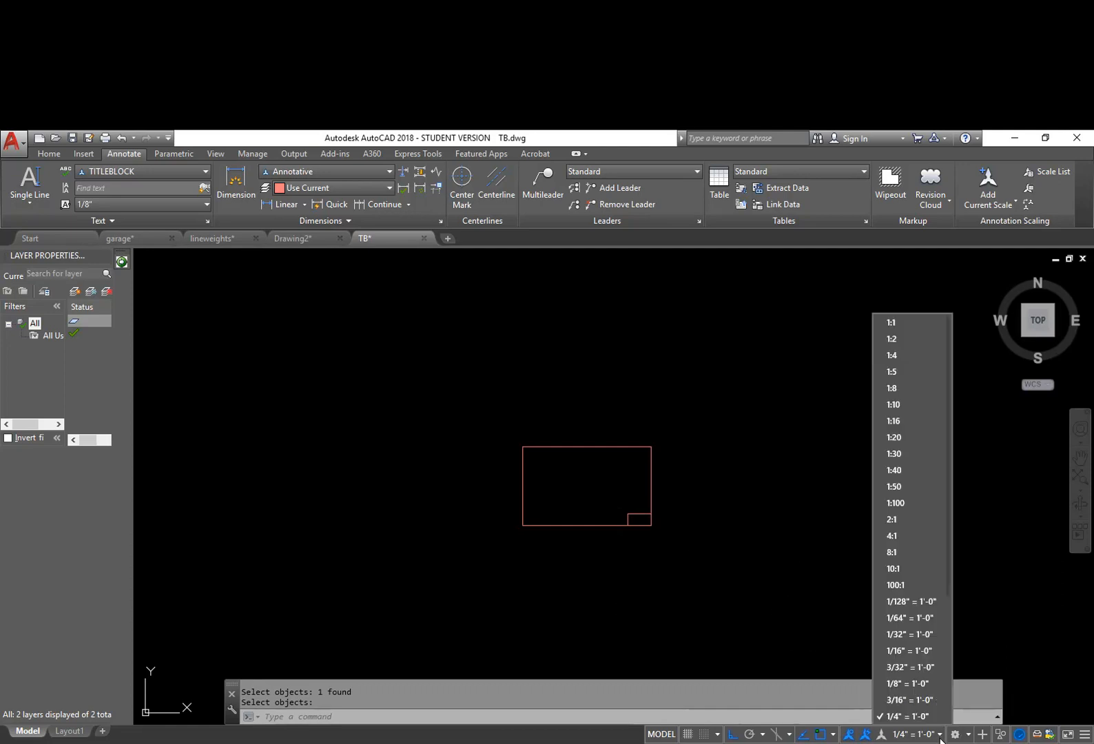
left_click(903, 322)
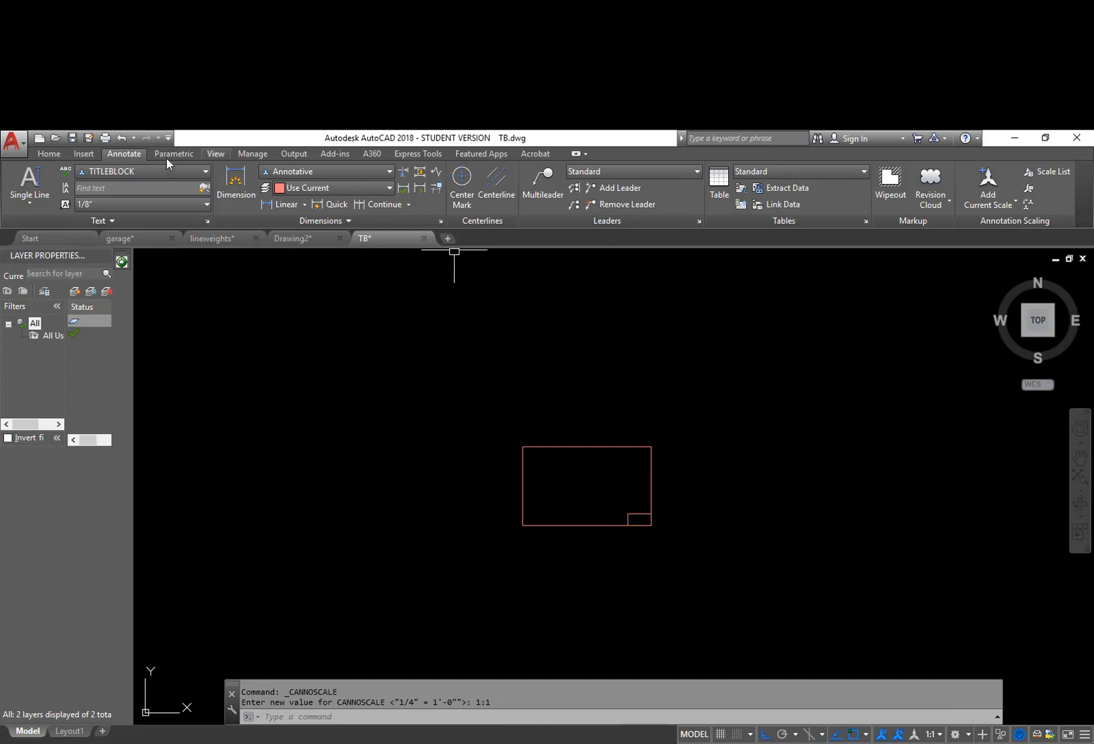
left_click(31, 181)
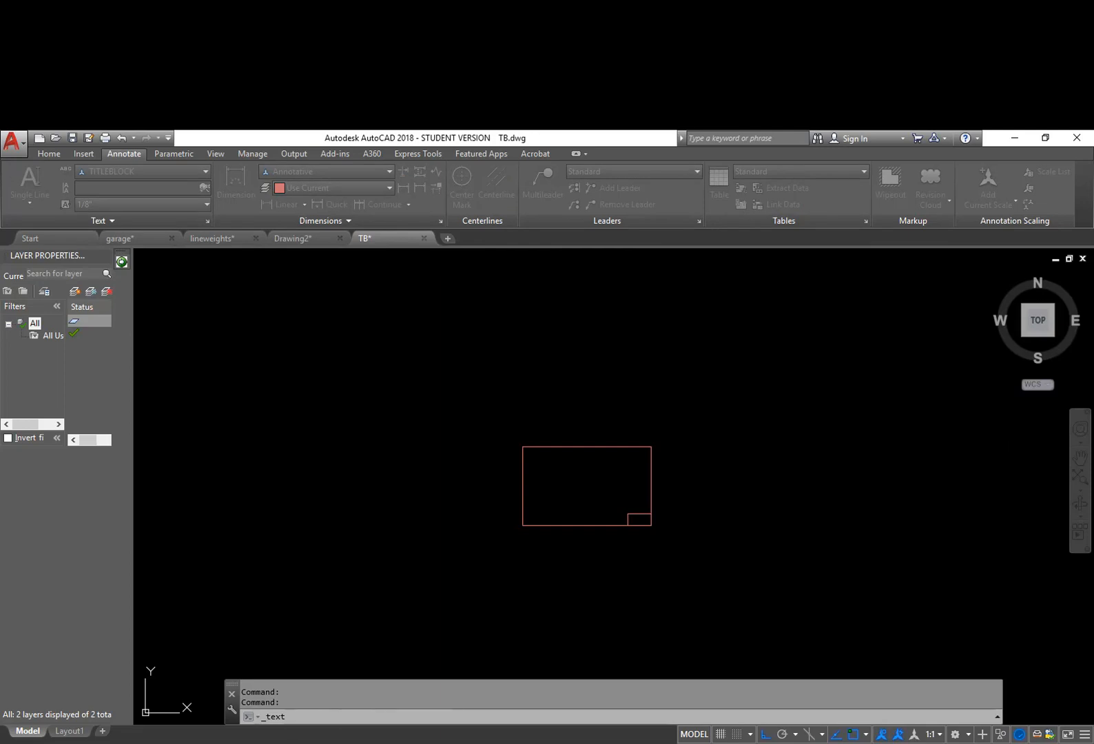
scroll(591, 525, "up", 5)
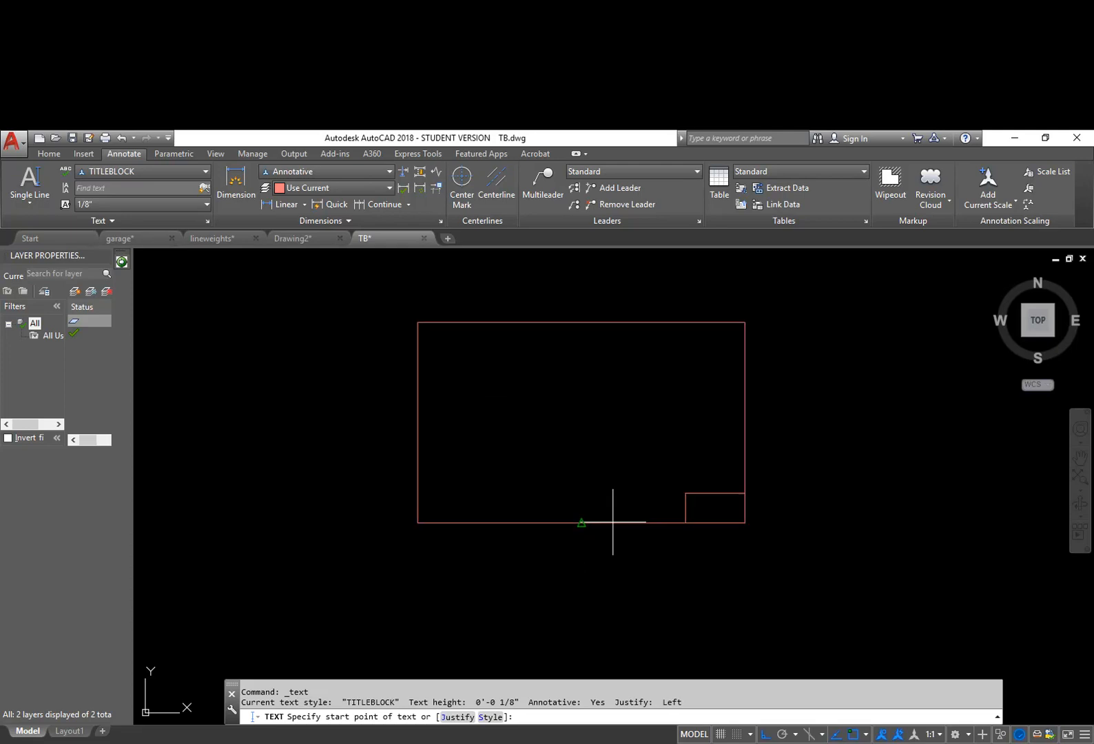
left_click(543, 407)
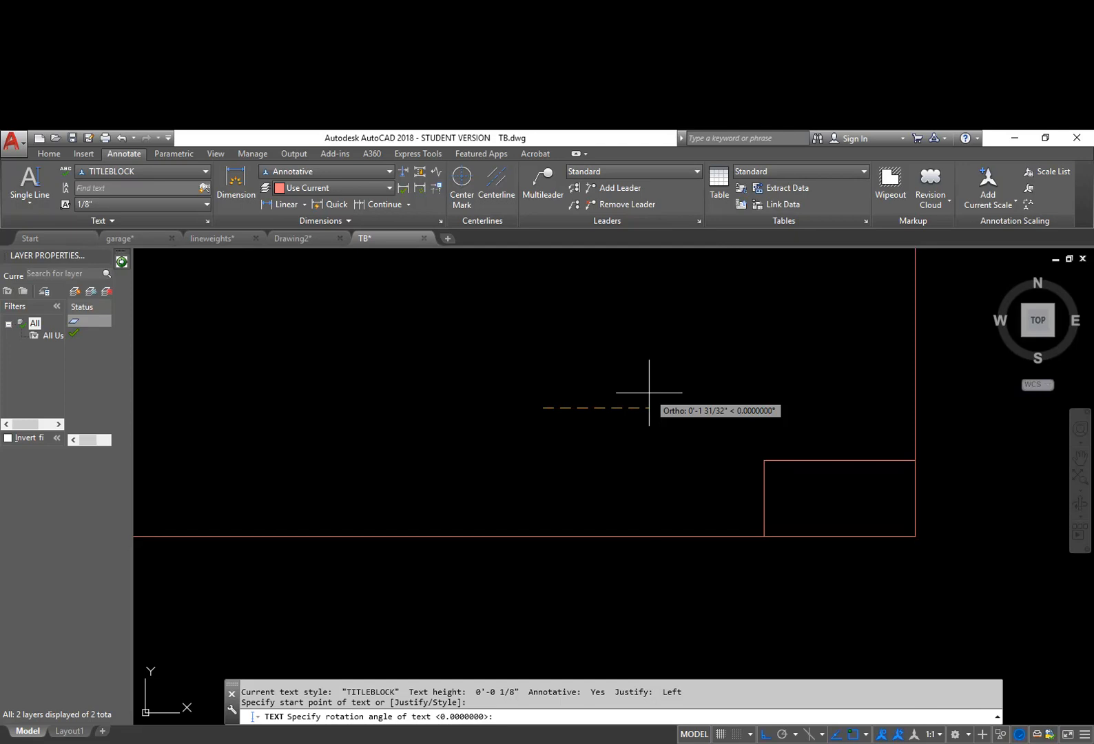
key("Return")
type("KLASJDFKLJASKLFJKLASDF")
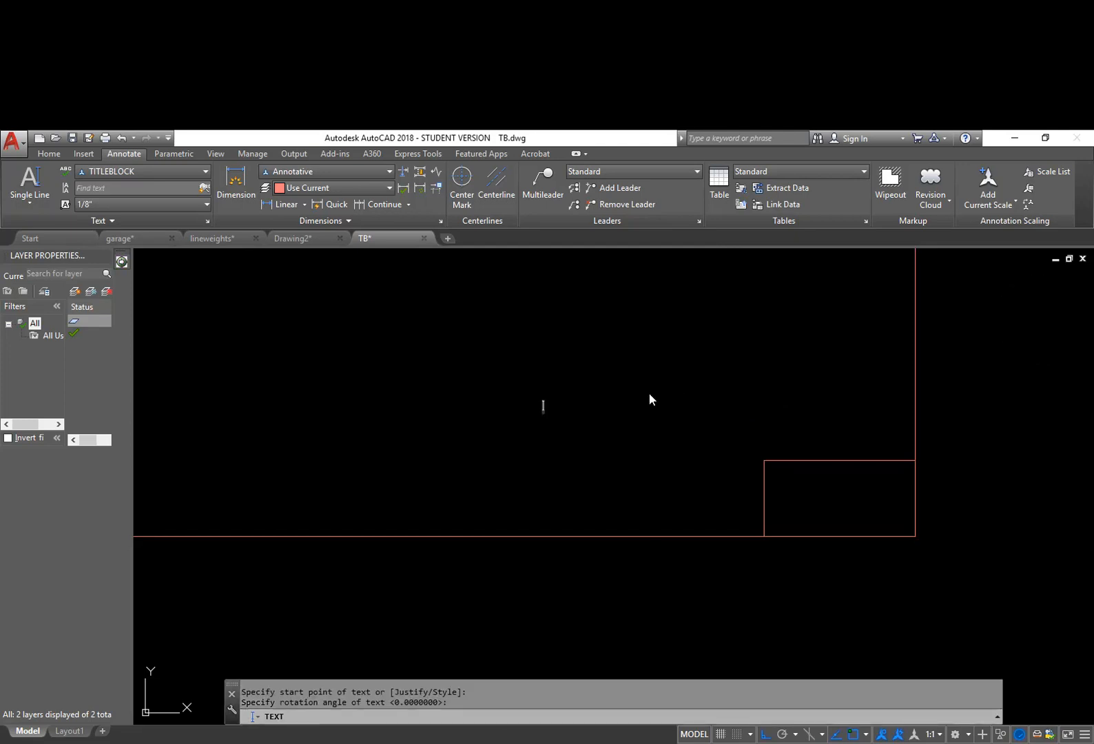
type("FKLASDJF")
key("Return")
key("Return")
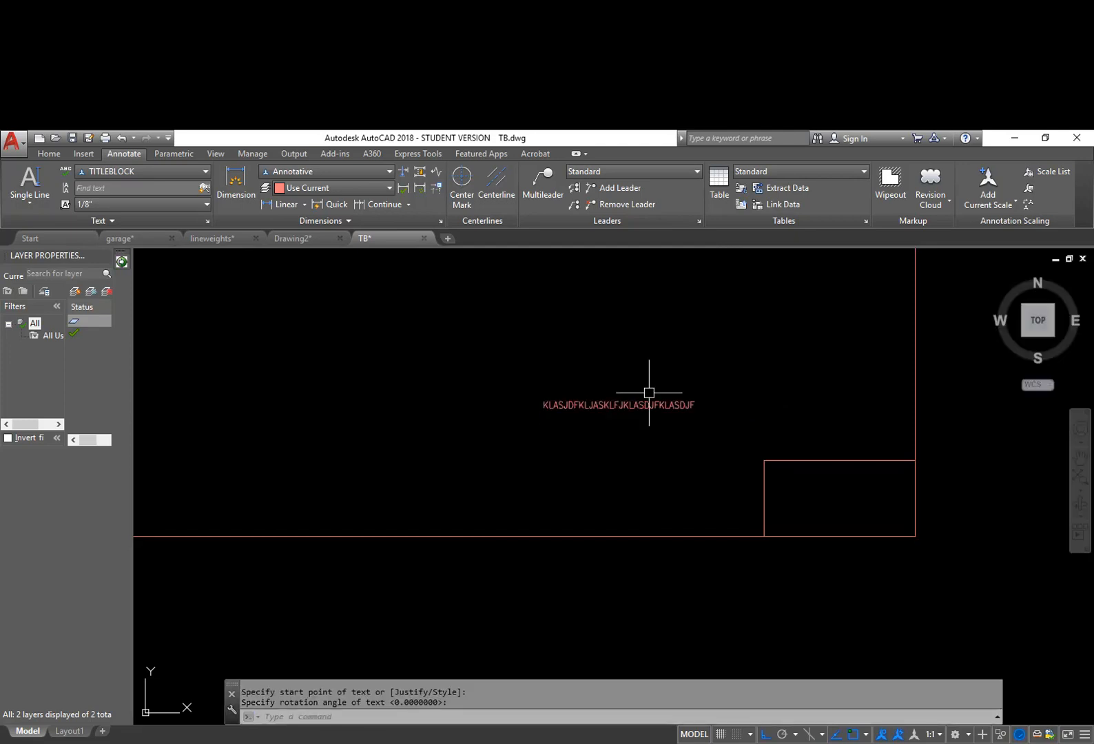
Move the sample text into the title box at the border's lower-right corner with Ortho off
type("m")
key("Return")
left_click(620, 408)
key("Return")
left_click(620, 413)
key("F8")
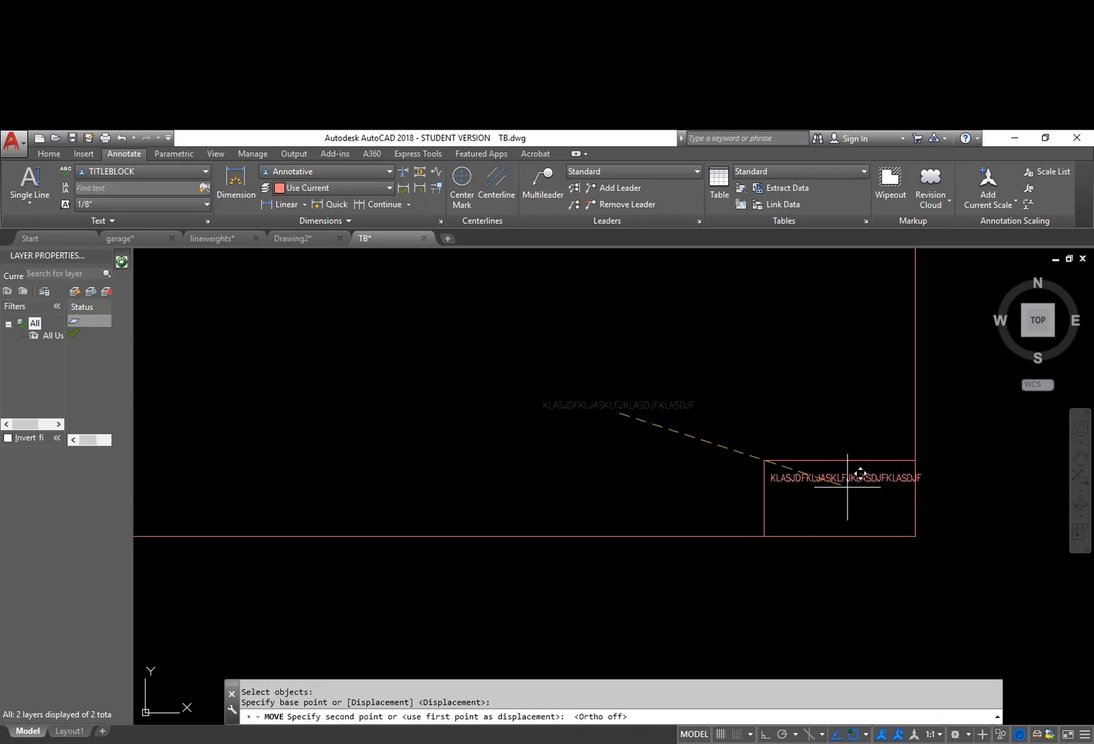
left_click(850, 486)
key("Escape")
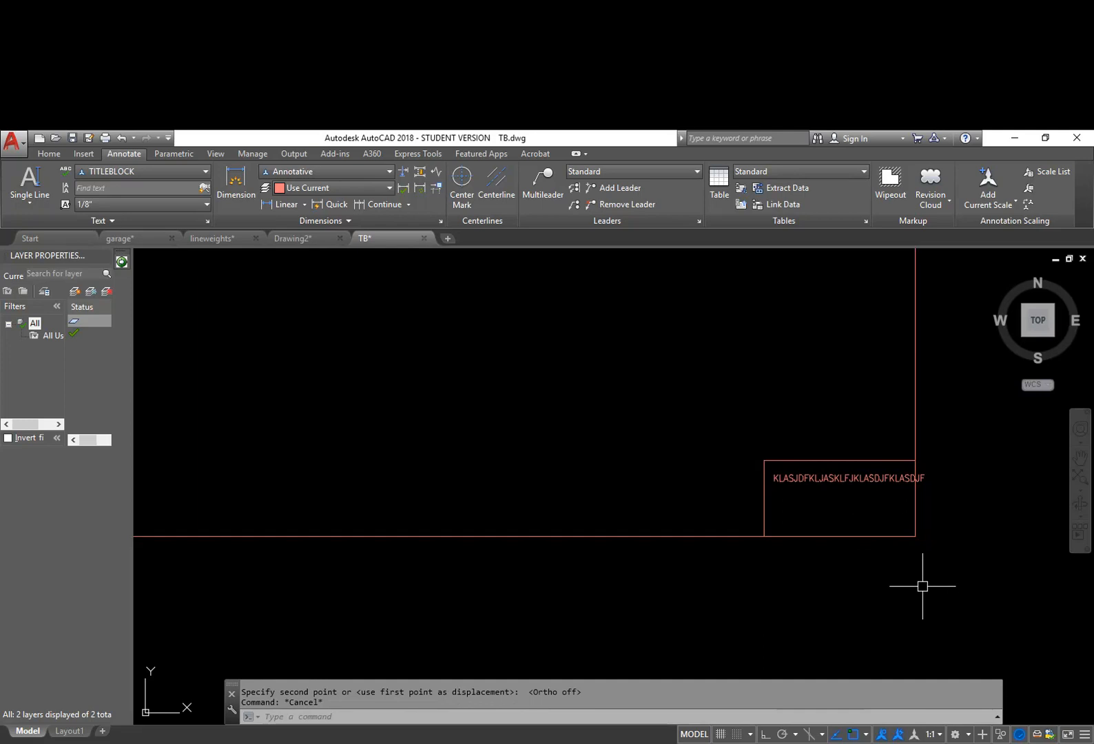
Erase the upper horizontal line of the title box
scroll(923, 586, "down", 4)
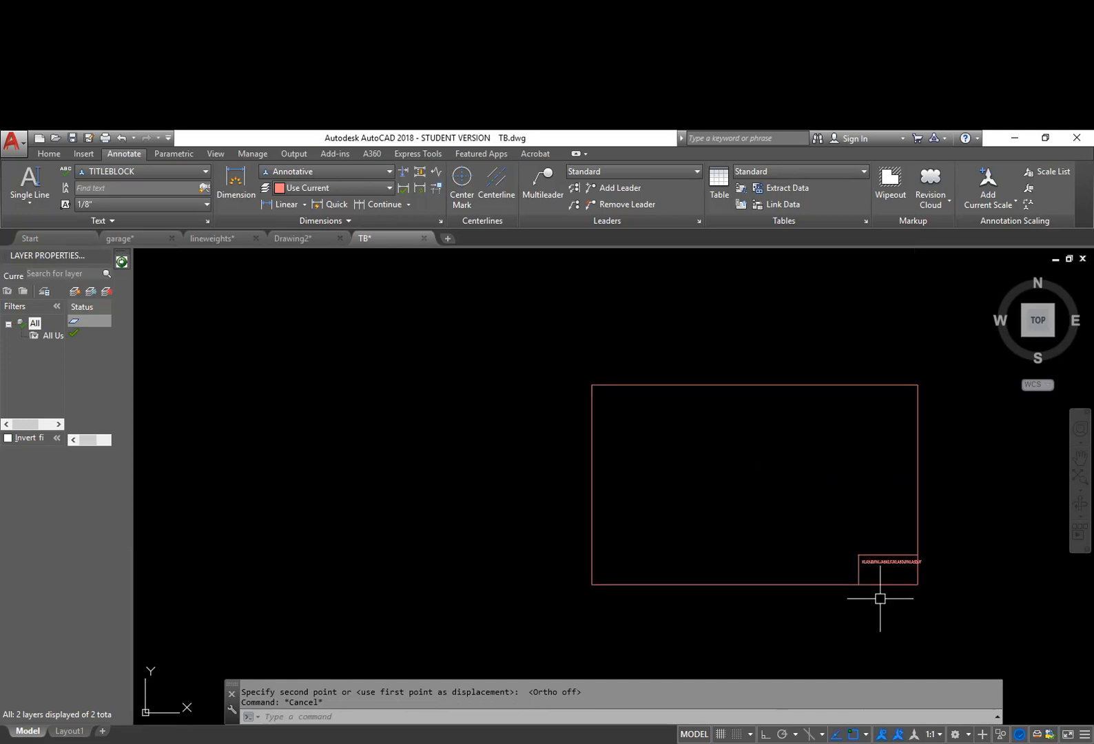
scroll(866, 566, "up", 6)
left_click(876, 507)
type("e")
key("Return")
middle_click_drag(957, 538, 881, 491)
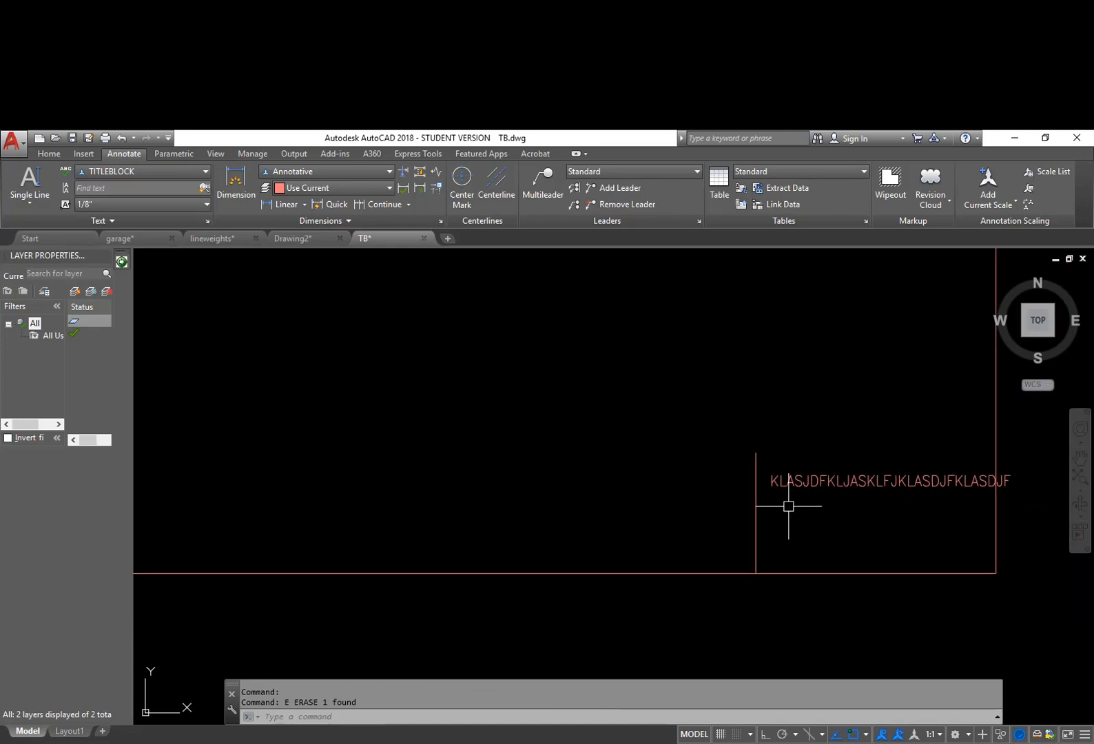
key("Return")
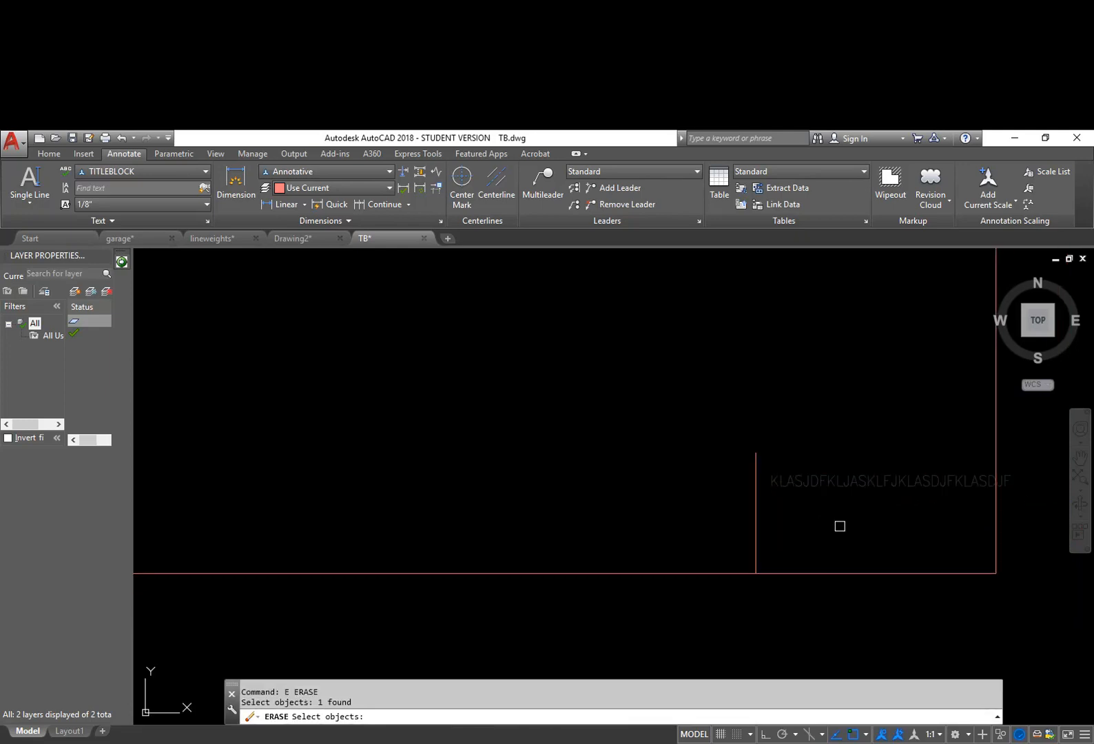
key("Escape")
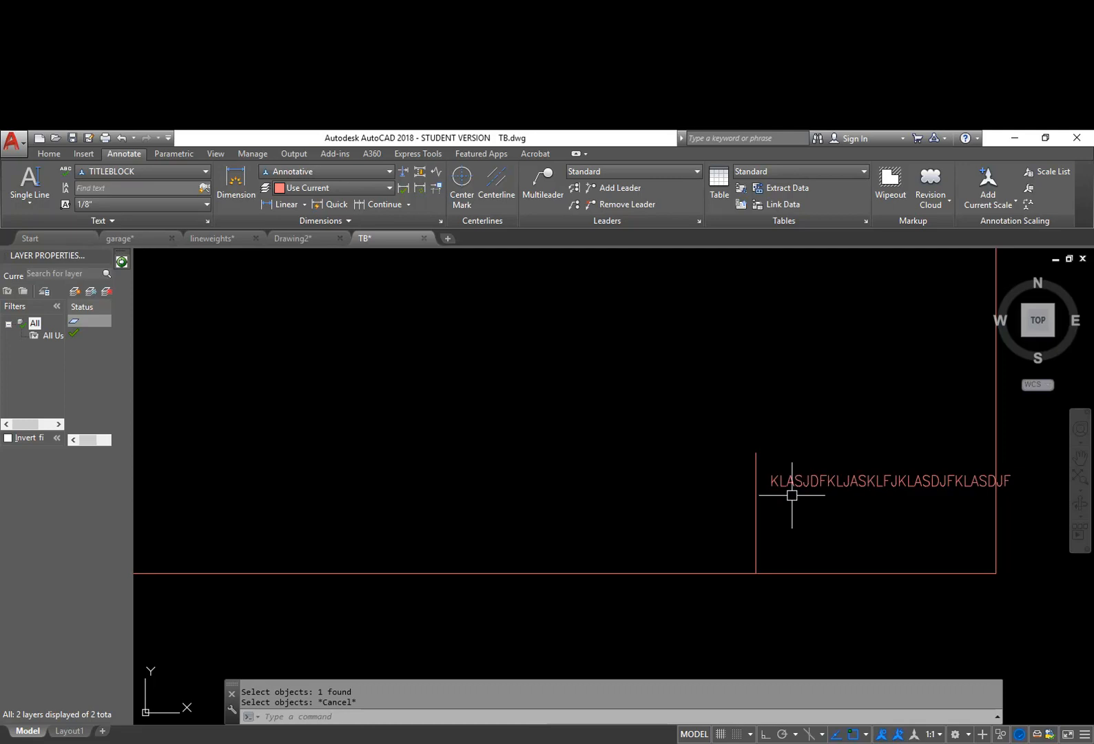
Erase the left vertical line of the title box
type("e")
key("Return")
left_click(781, 524)
left_click(745, 503)
key("Return")
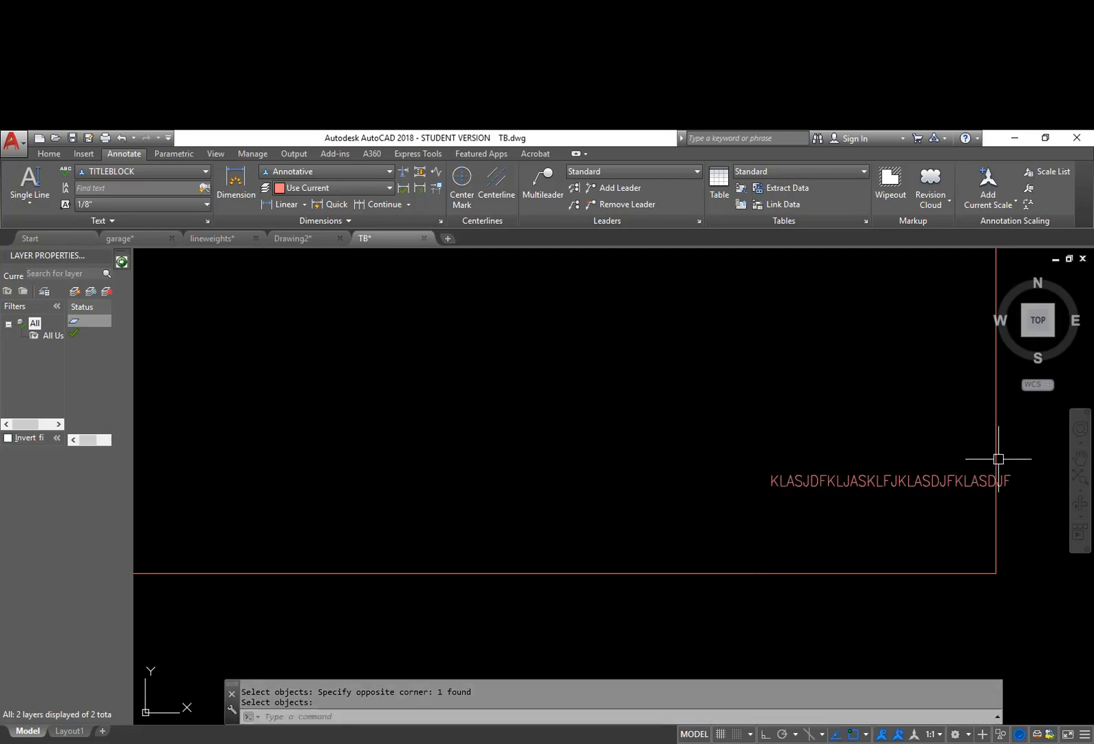
Rotate the sample text to vertical, reading upward at 90 degrees, with Ortho on
type("RO")
key("Return")
left_click(906, 486)
key("Return")
left_click(900, 496)
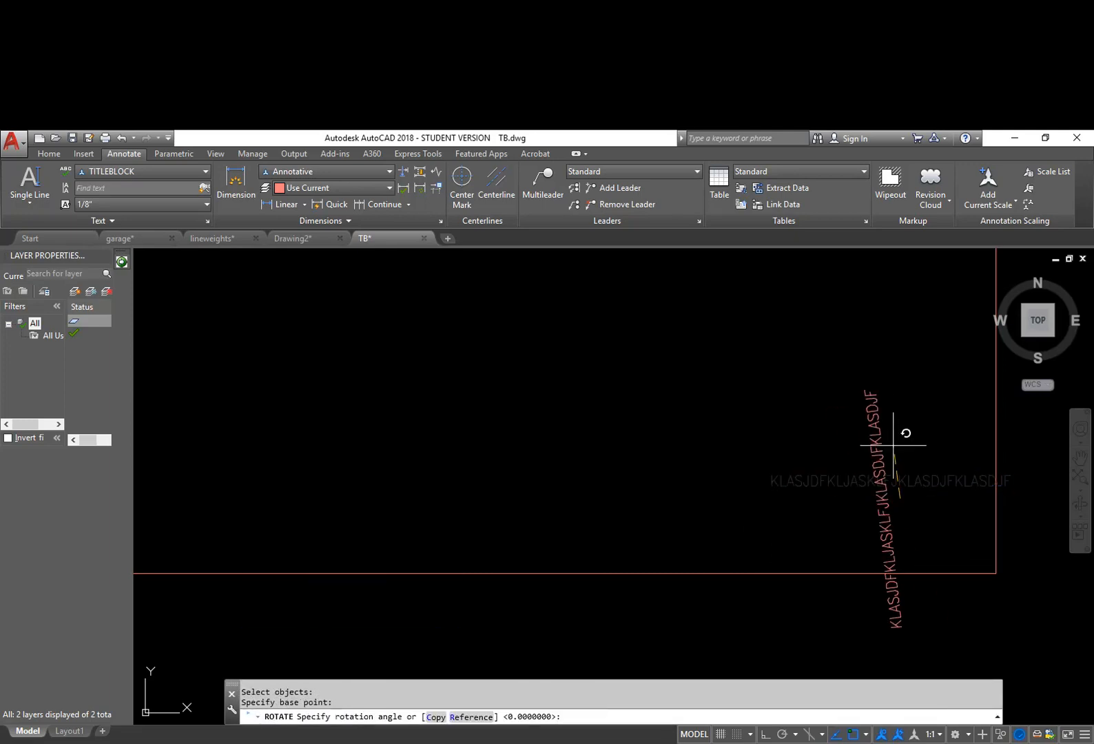
key("F8")
left_click(918, 313)
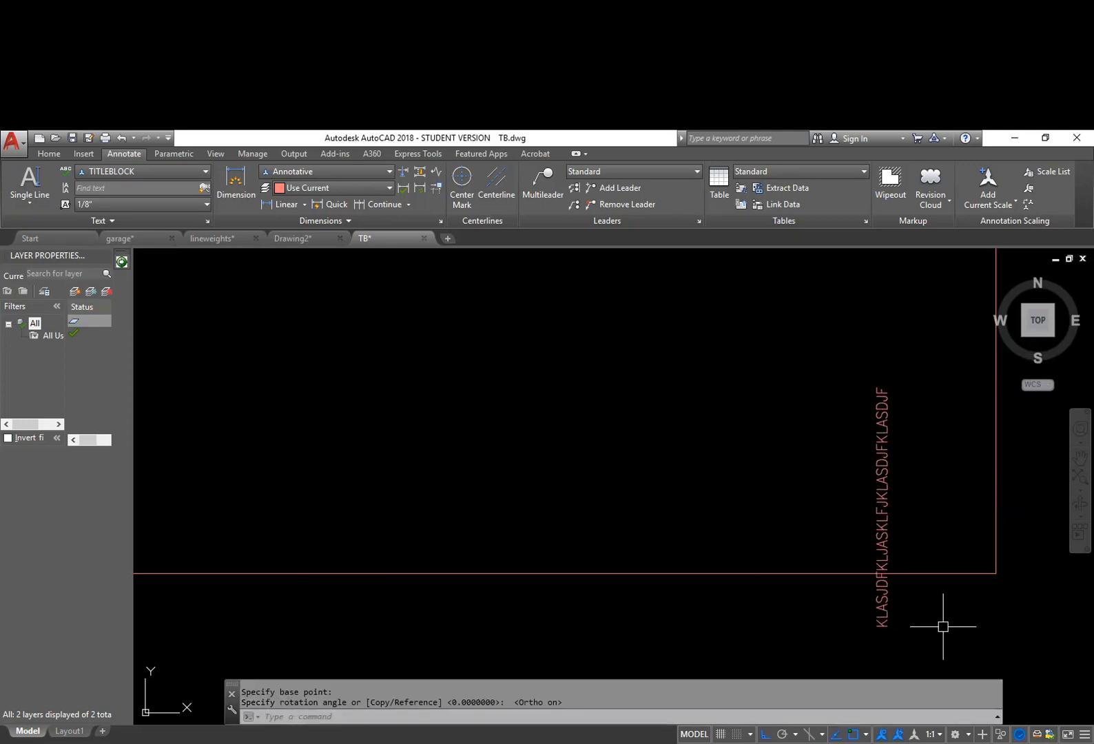
Undo the sample text's rotation
left_click(45, 154)
left_click(229, 171)
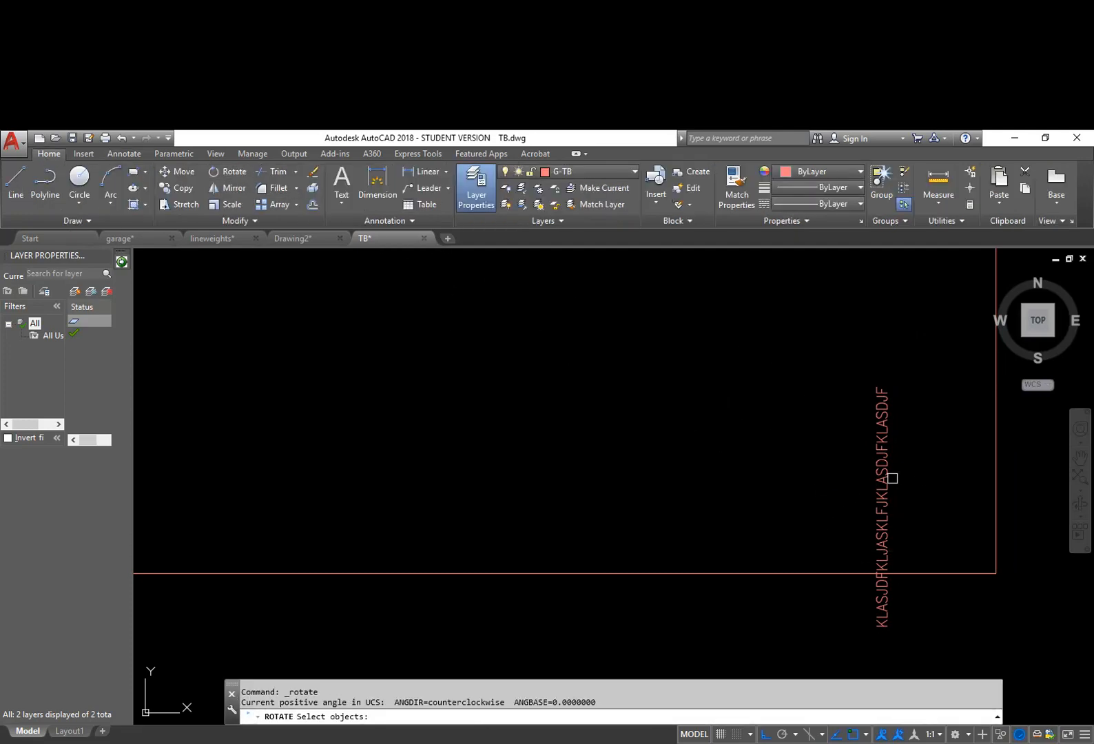
key("Escape")
key("Return")
key("Escape")
type("u")
key("Return")
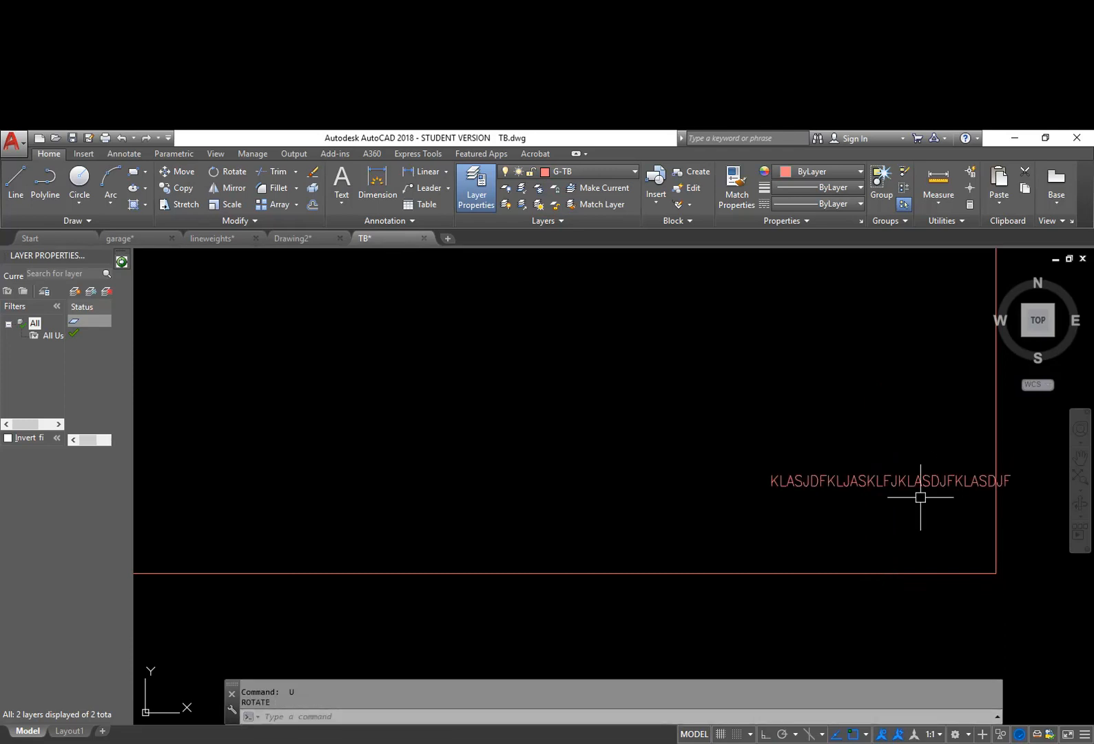
Rotate the horizontal sample text 90 degrees counterclockwise about a point just below it, using Ortho
left_click(214, 172)
left_click(902, 481)
key("Return")
left_click(891, 516)
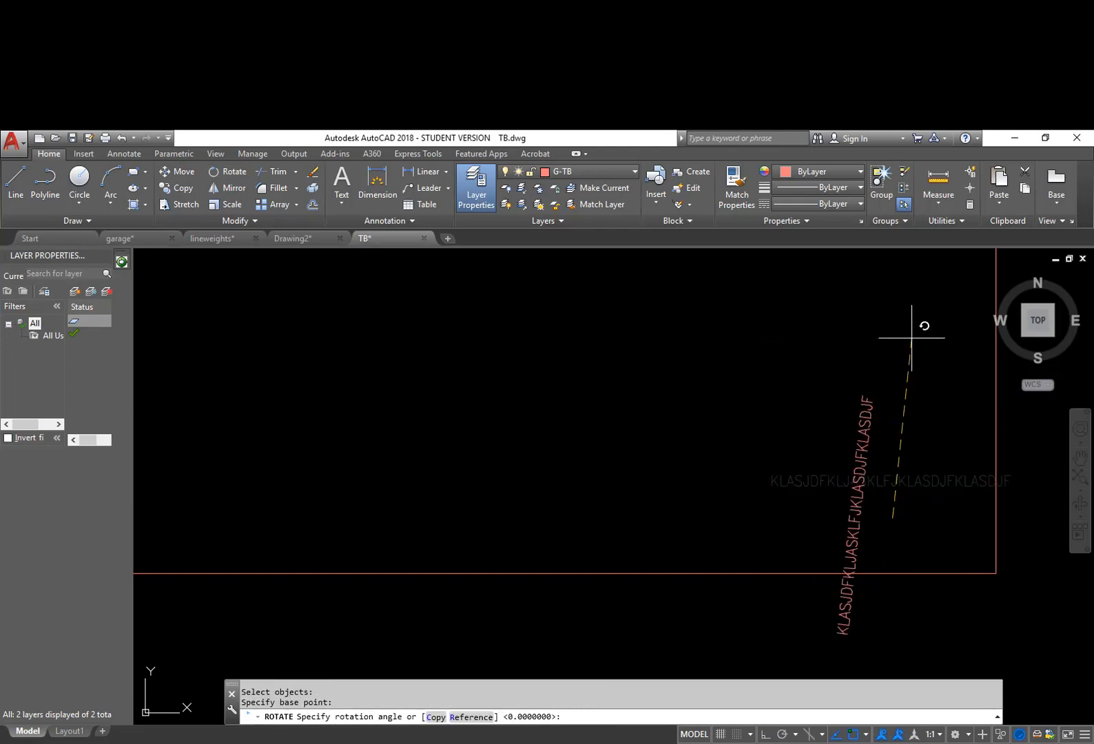
key("F8")
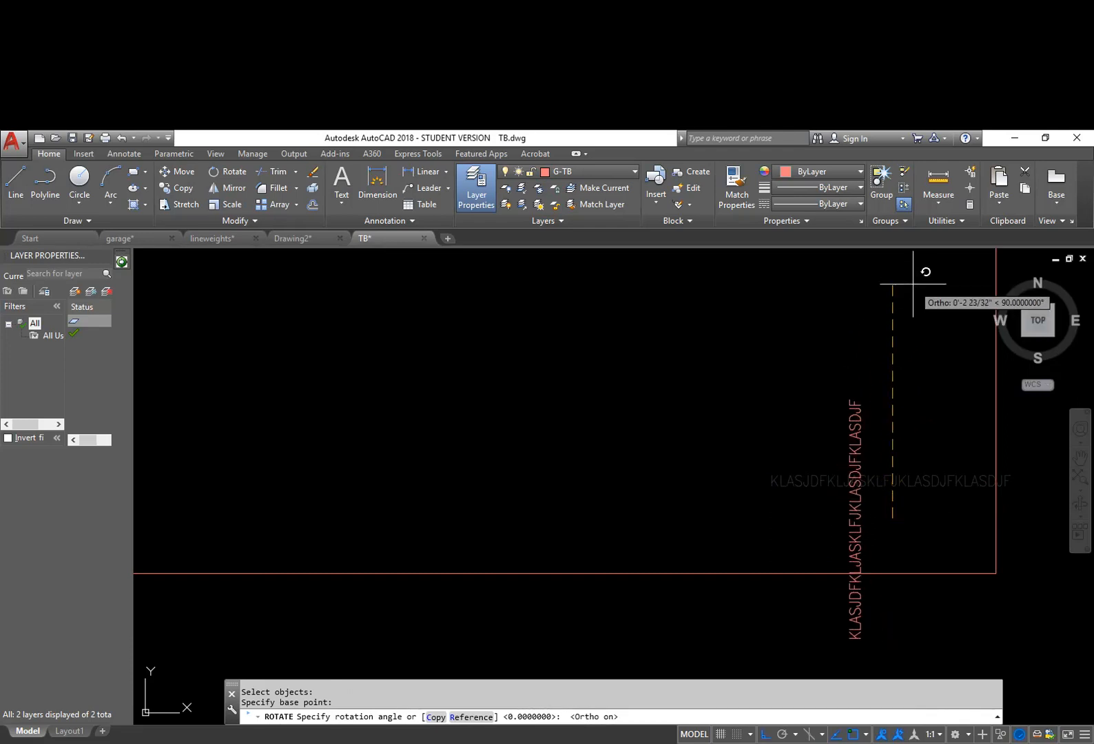
left_click(915, 280)
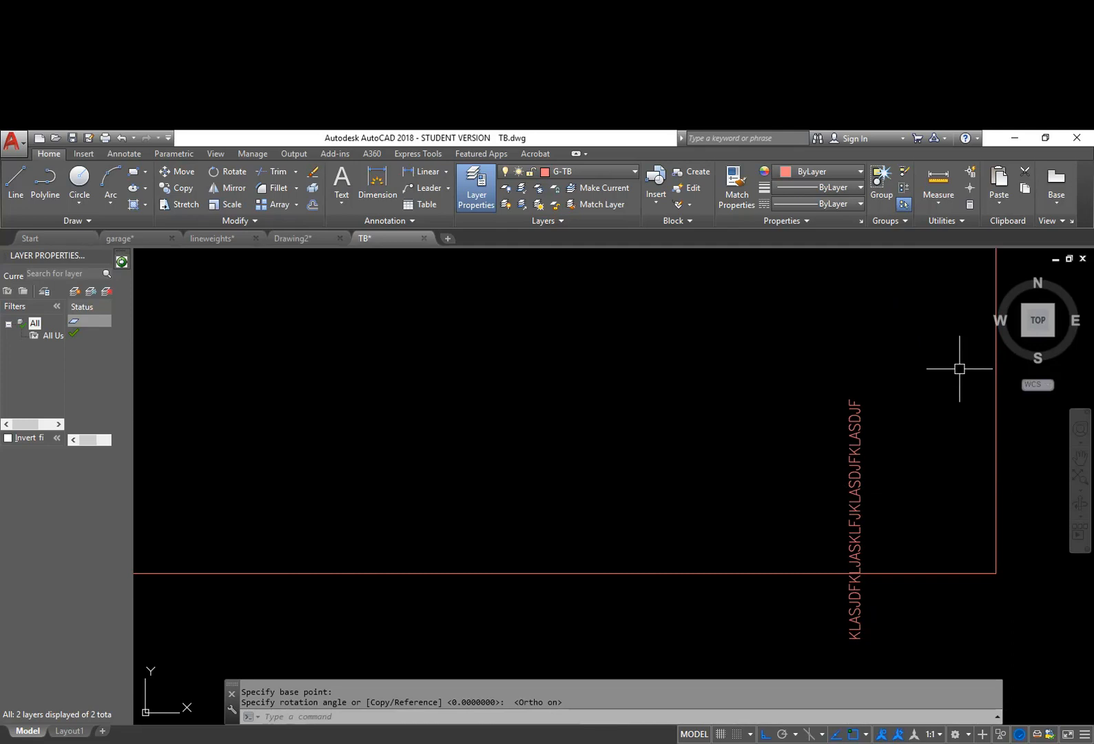
Move the vertical sample text straight up so it sits entirely above the border's lower line
type("m")
key("Return")
left_click(857, 481)
key("Return")
left_click(857, 505)
left_click(868, 393)
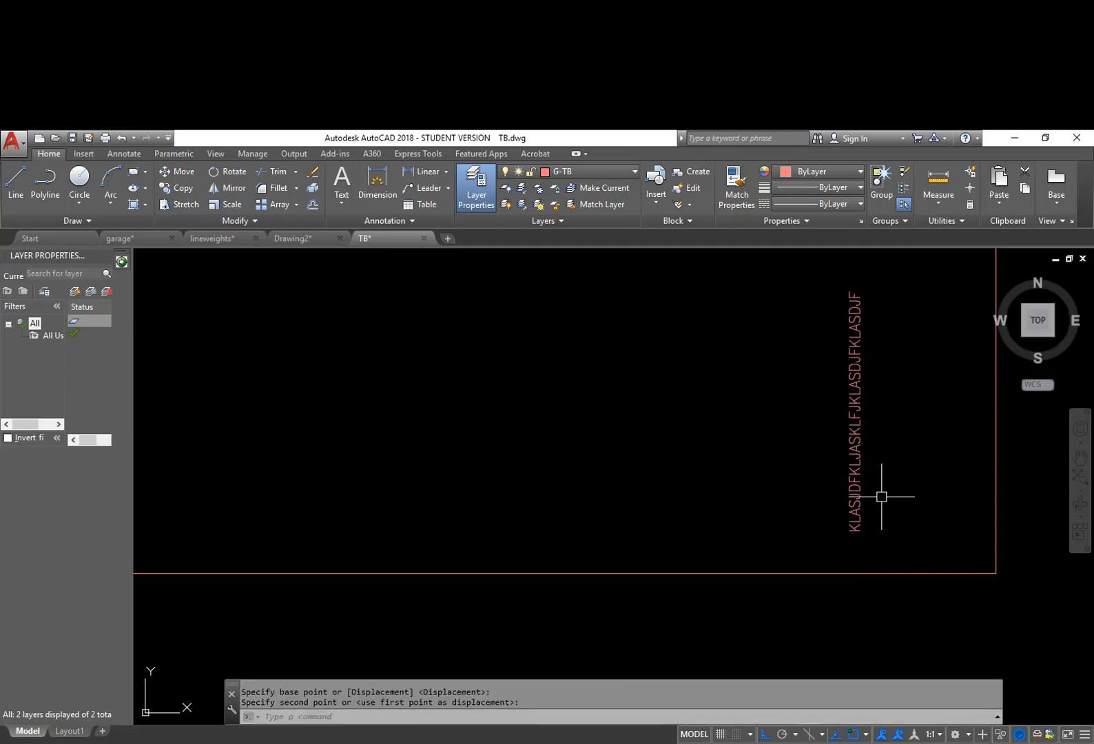
left_click(844, 454)
left_click(848, 472)
left_click(851, 446)
key("Escape")
key("Escape")
Copy the vertical sample text six times in a horizontal row, one copy to its right and five to its left
type("co")
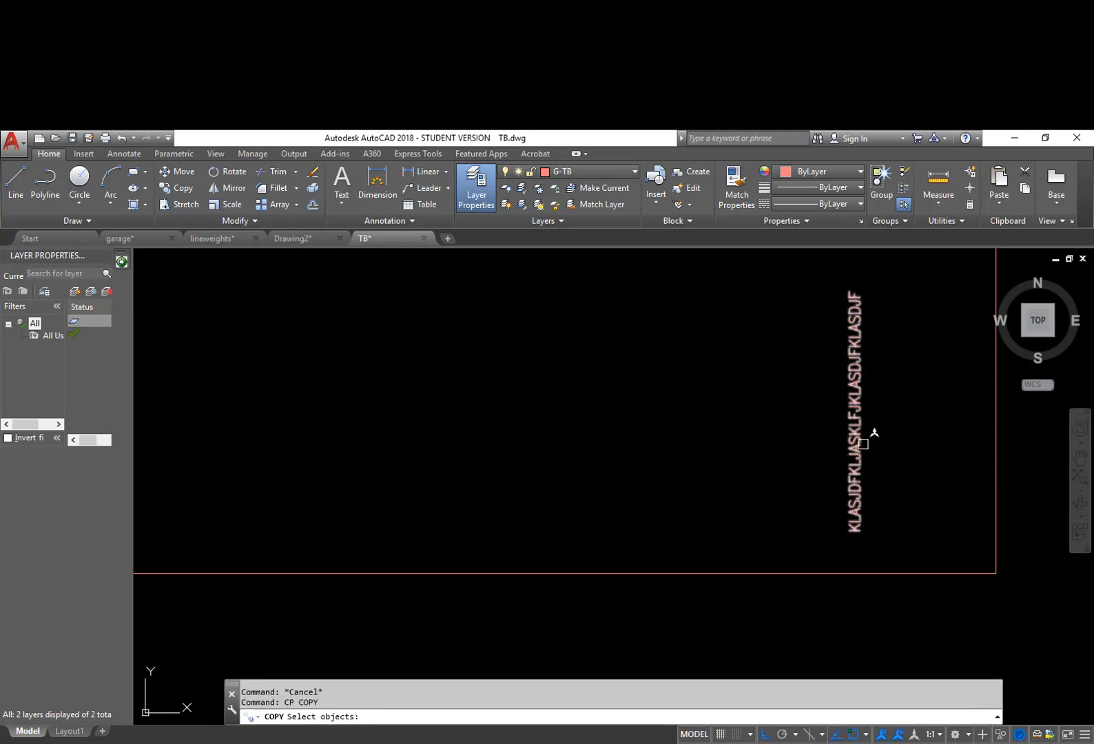
key("Return")
left_click(856, 441)
key("Return")
left_click(915, 446)
left_click(841, 448)
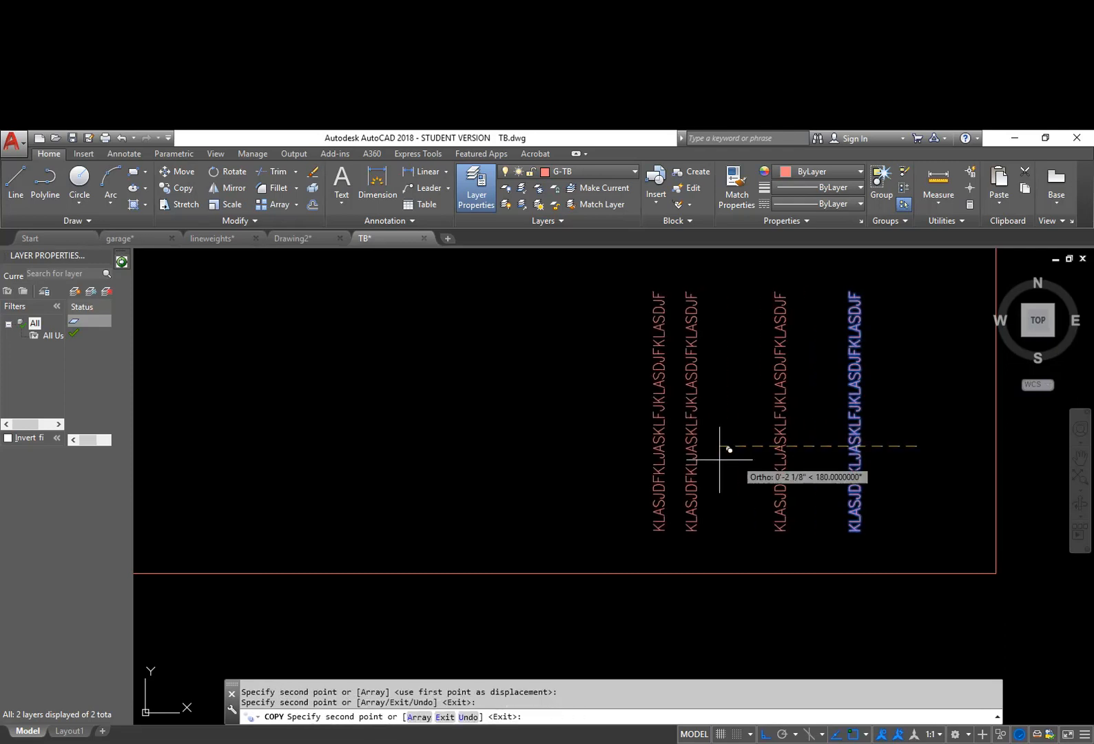
left_click(751, 449)
left_click(646, 451)
left_click(549, 455)
left_click(469, 472)
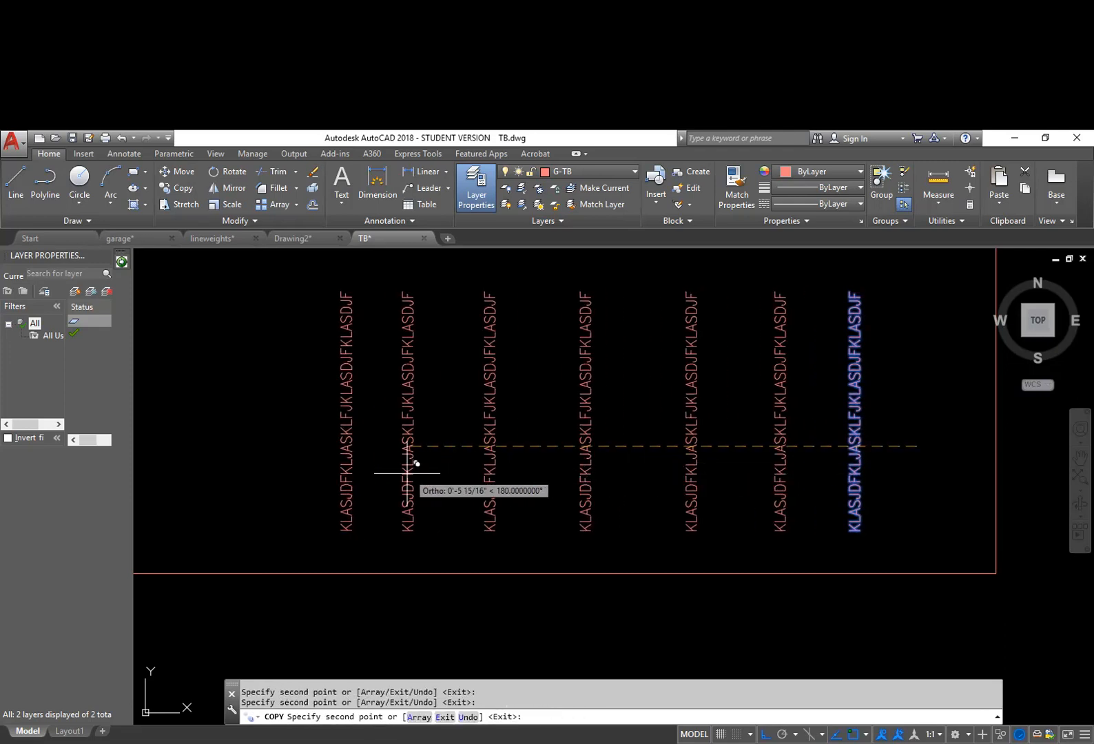
key("Escape")
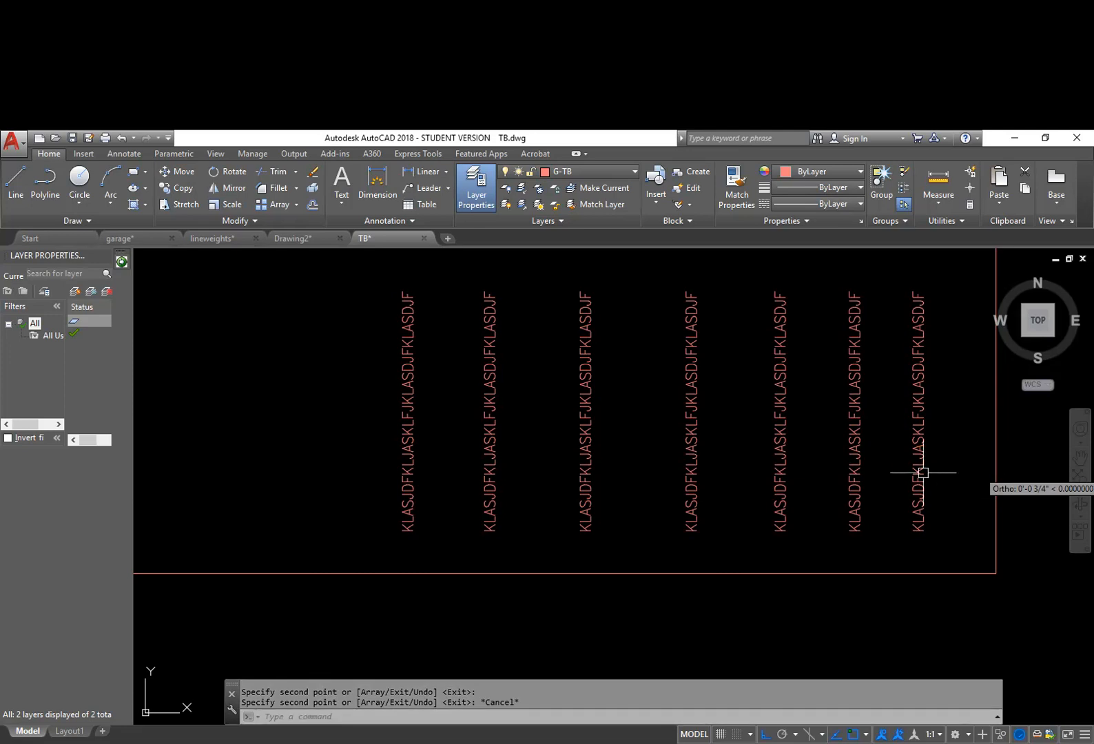
Replace the leftmost vertical sample text with DRAWING TITLE
double_click(414, 483)
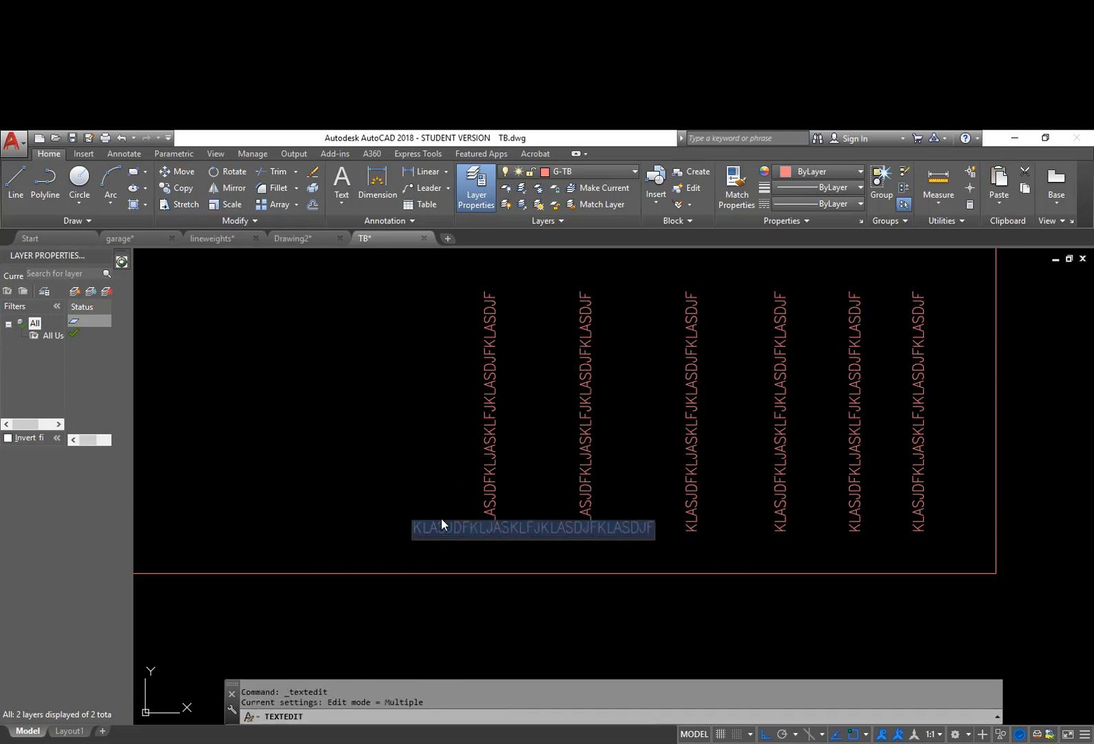
type("DRAWING TITLE")
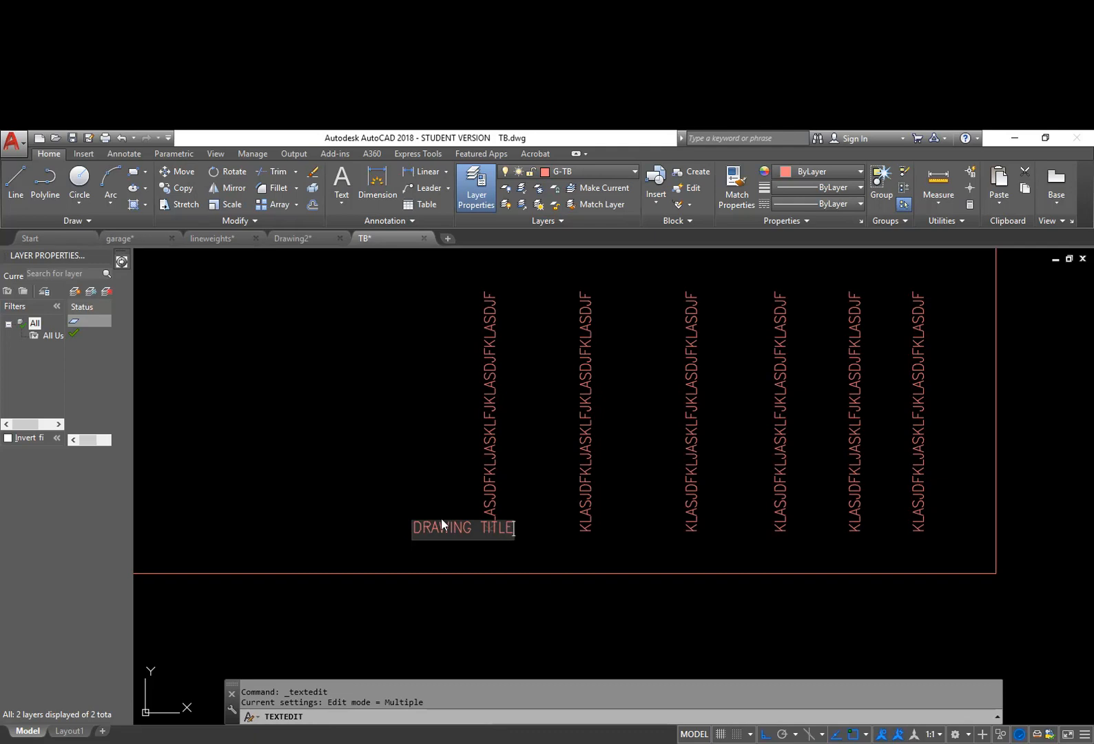
key("Return")
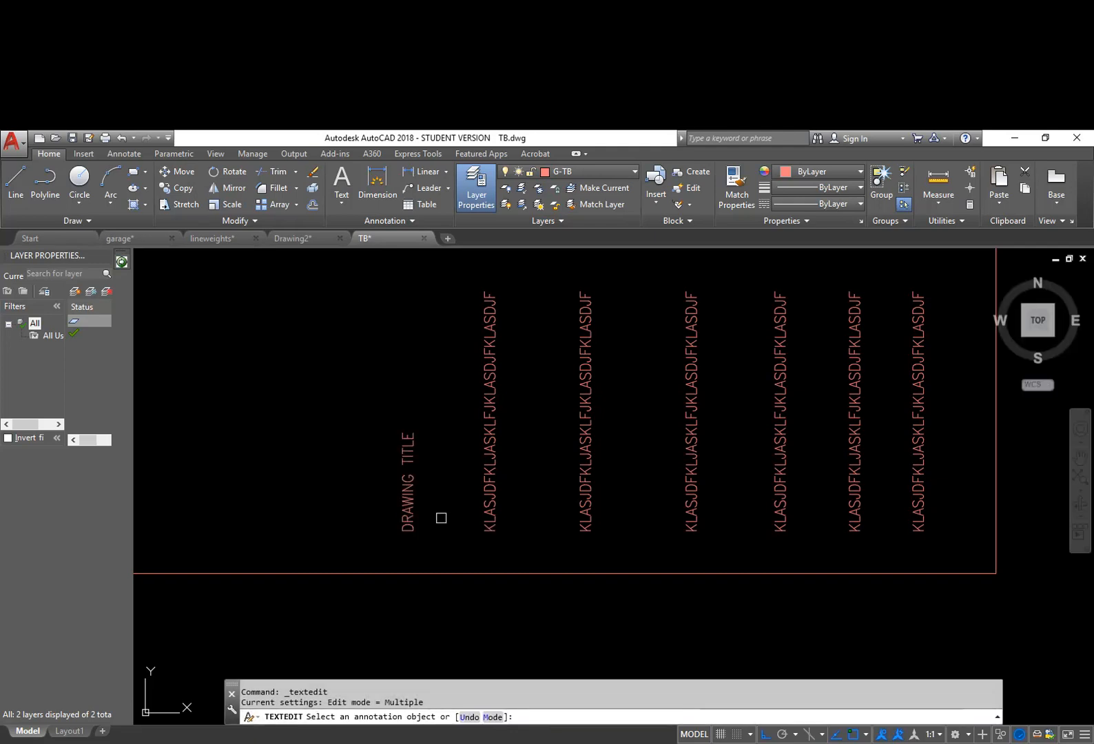
key("Return")
Change the sample text just right of DRAWING TITLE to PROJECT NAME
left_click(498, 494)
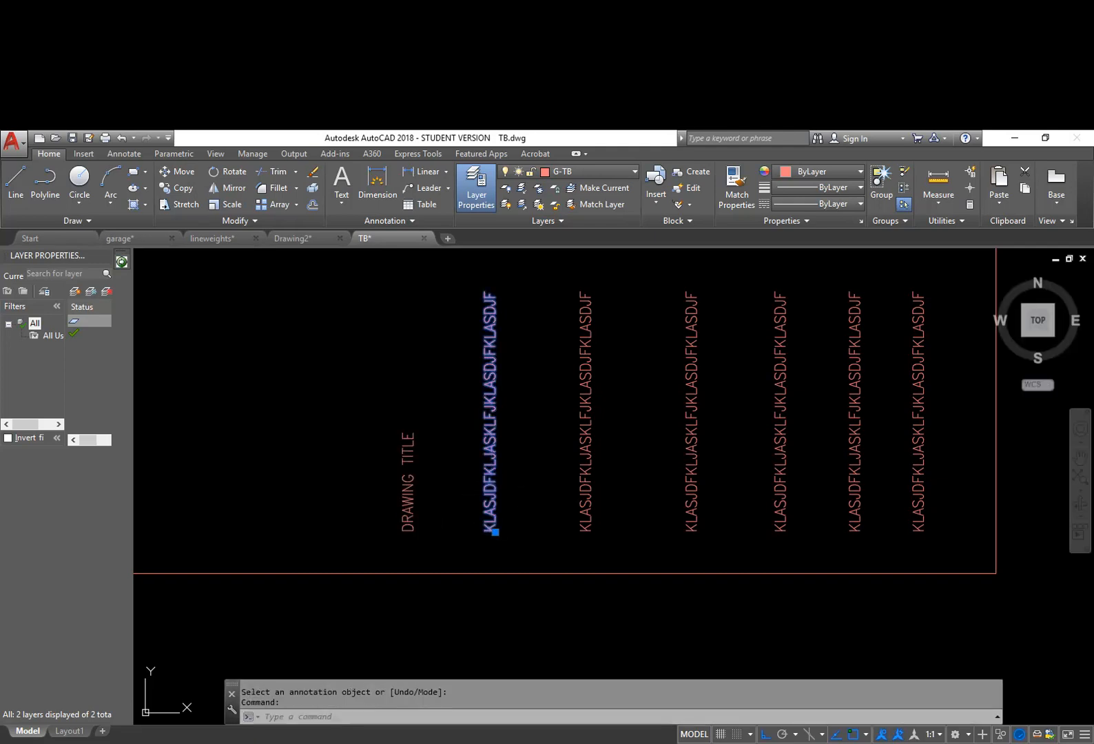
type("PRO")
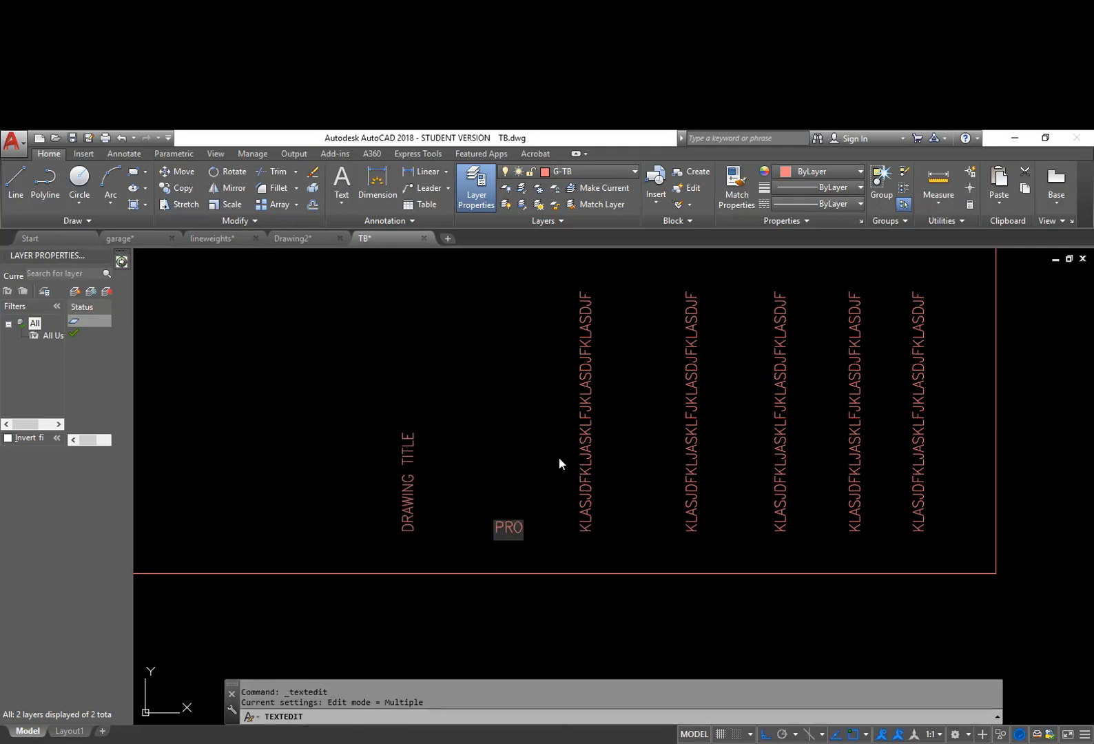
type("JECT NA")
key("BackSpace")
type("NAME")
left_click(558, 456)
Change the two sample texts right of PROJECT NAME to DATE and DRAWN BY
left_click(585, 462)
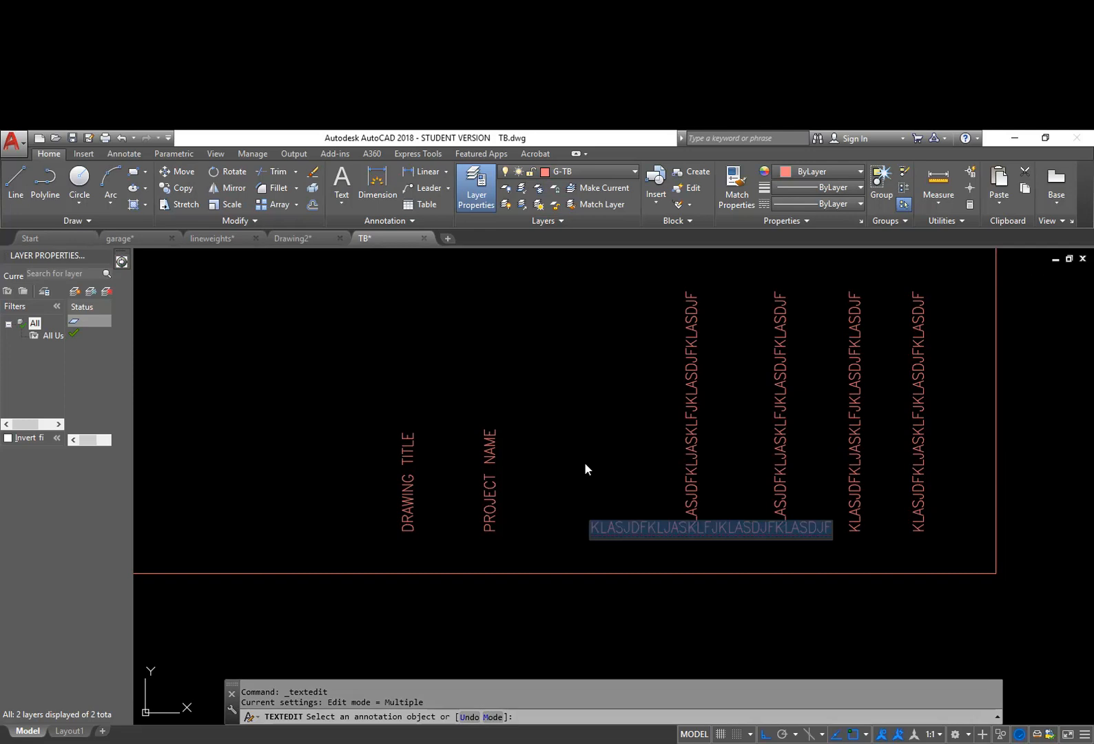
type("DATE")
left_click(585, 461)
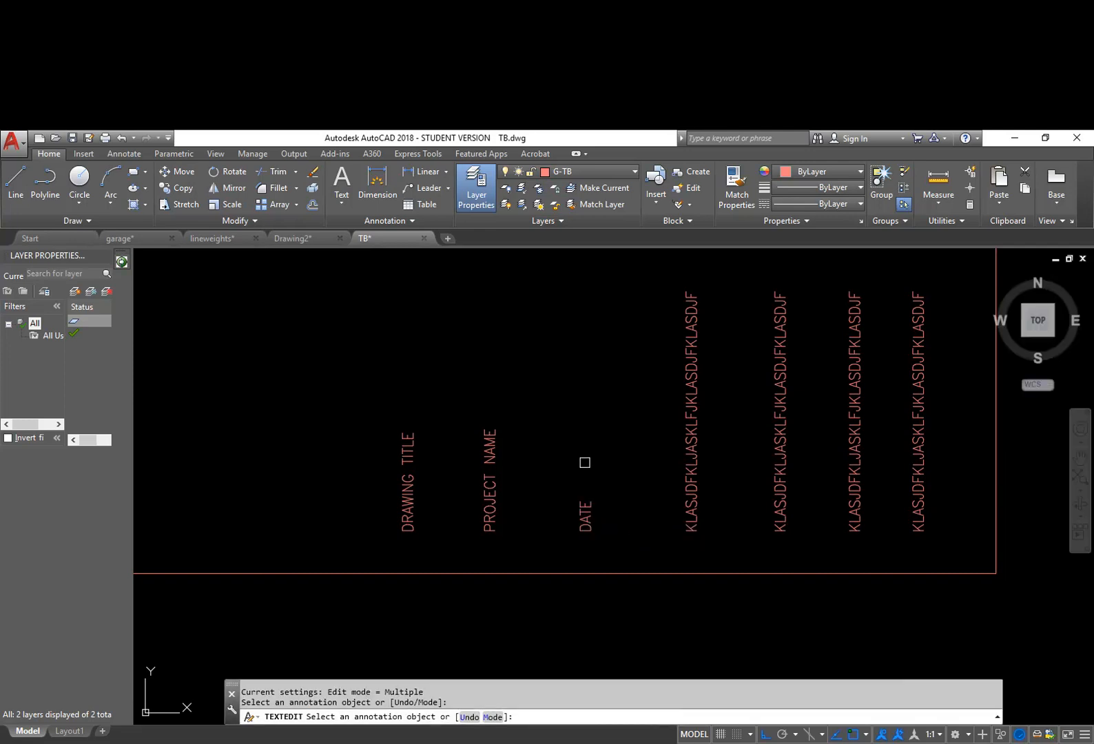
left_click(692, 456)
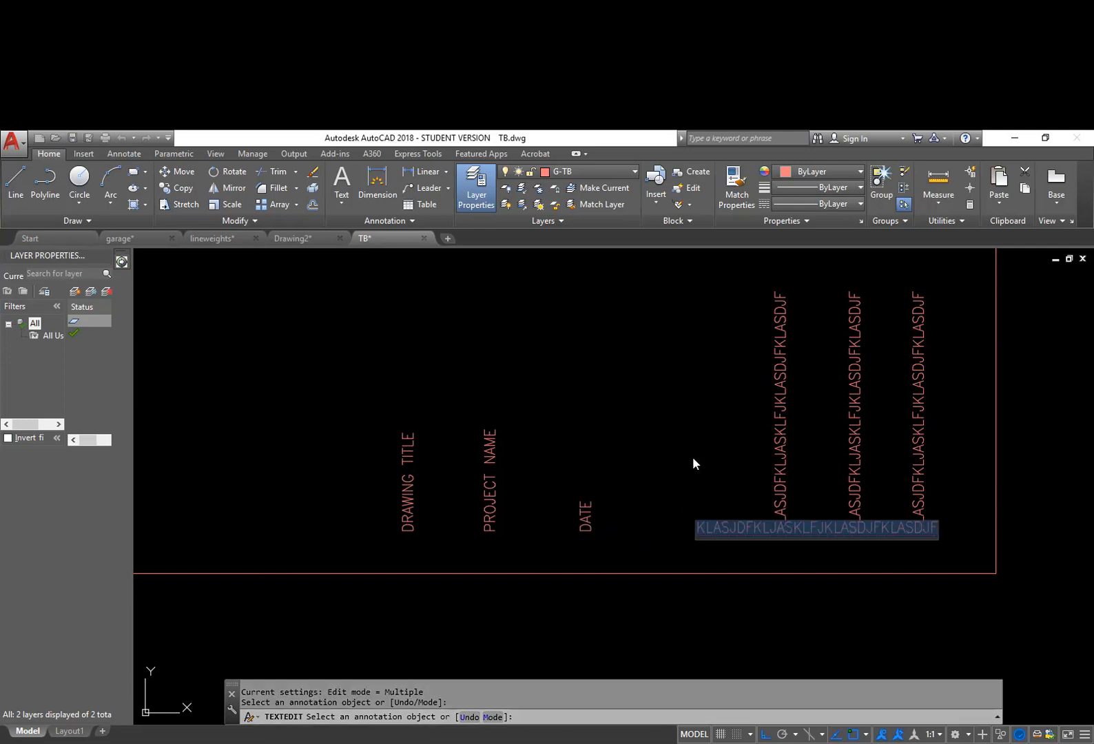
type("DRAWN")
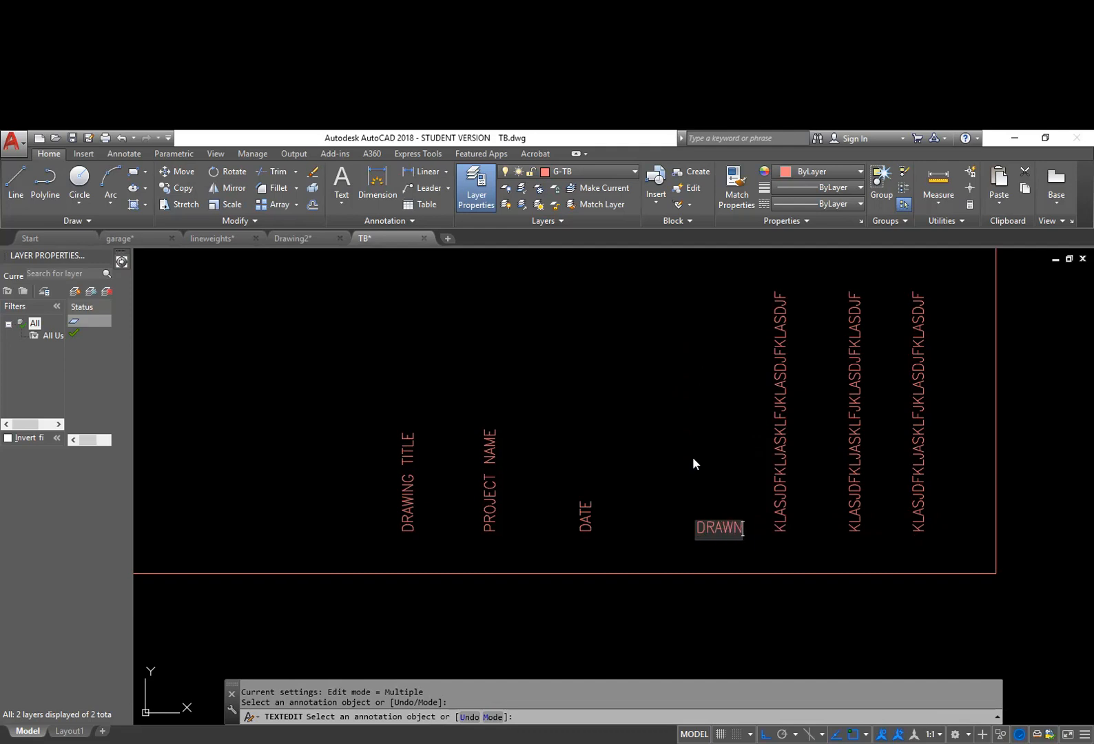
type("  BY")
left_click(693, 456)
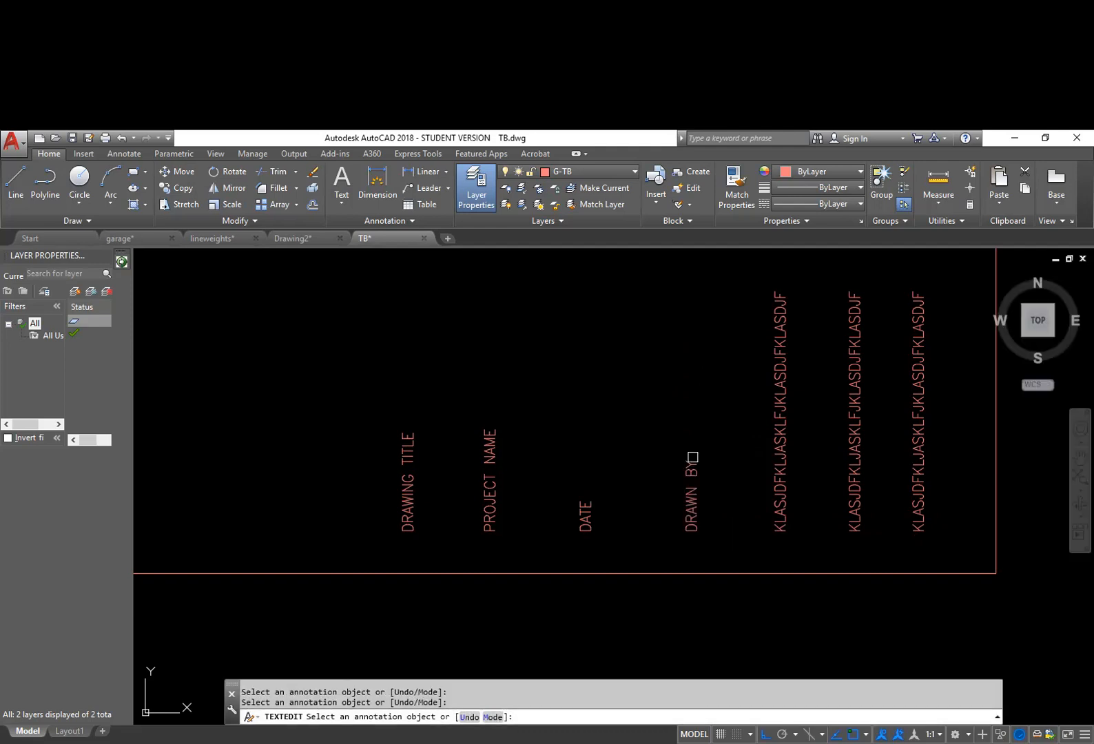
Change the sample text right of DRAWN BY to CHECKED BY and end text editing
key("Return")
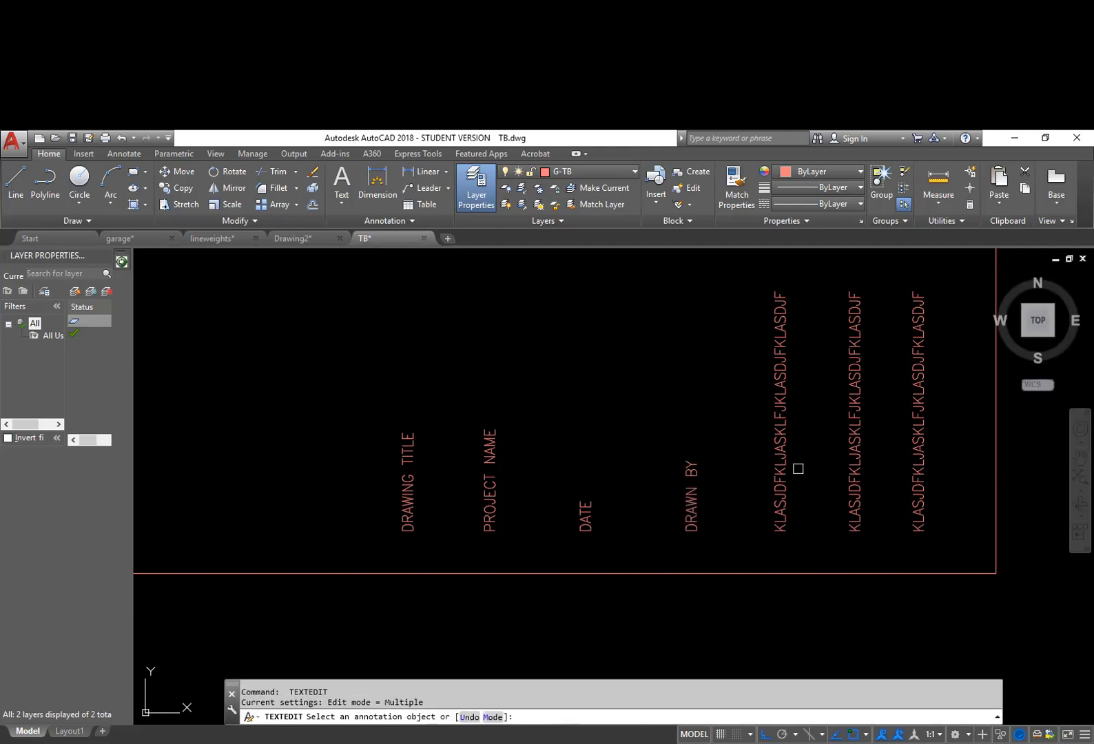
left_click(782, 462)
type("CH")
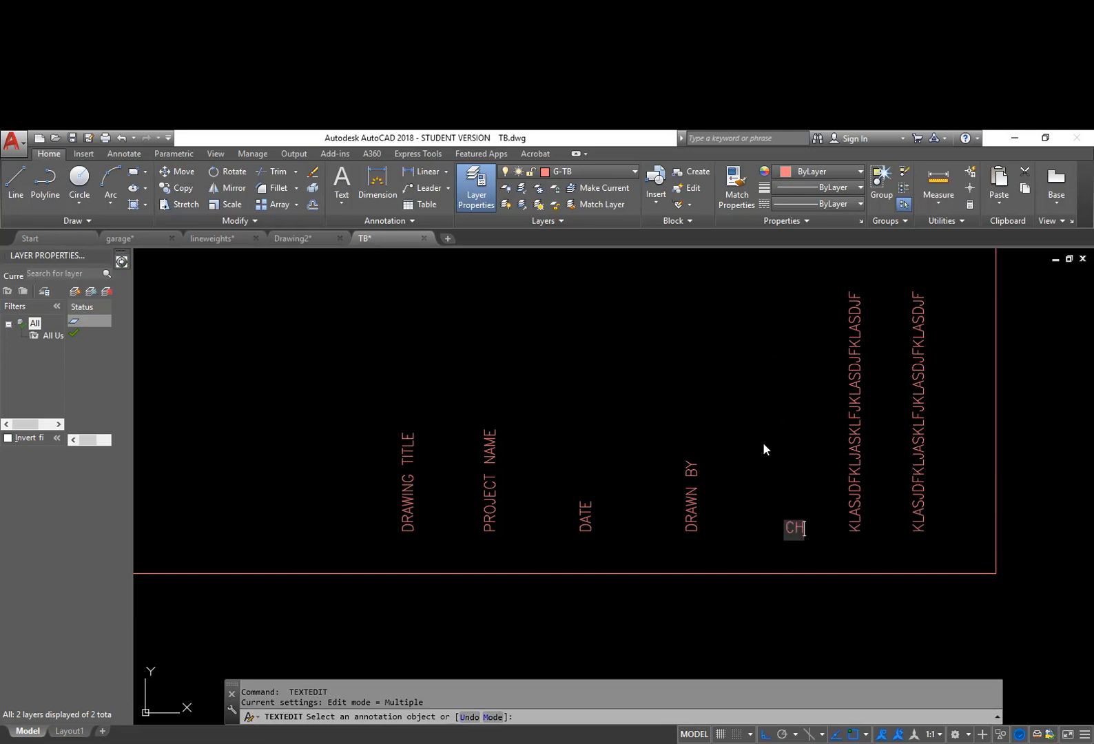
type("ECKED BY")
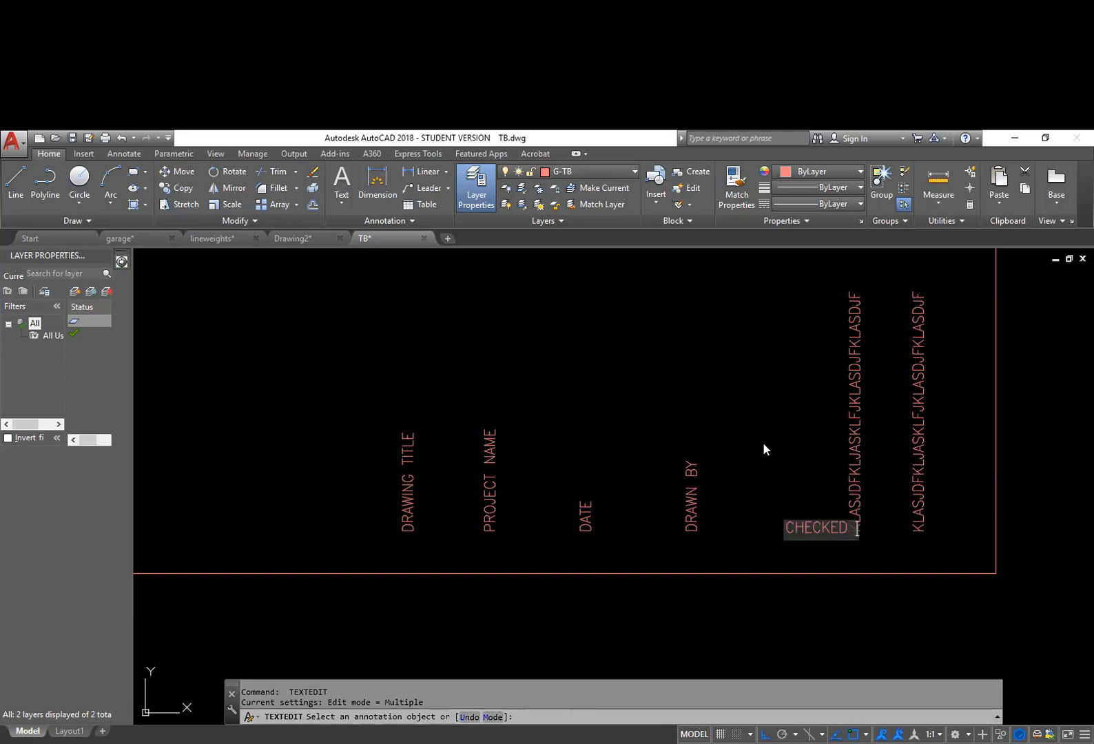
left_click(763, 442)
key("Escape")
key("Escape")
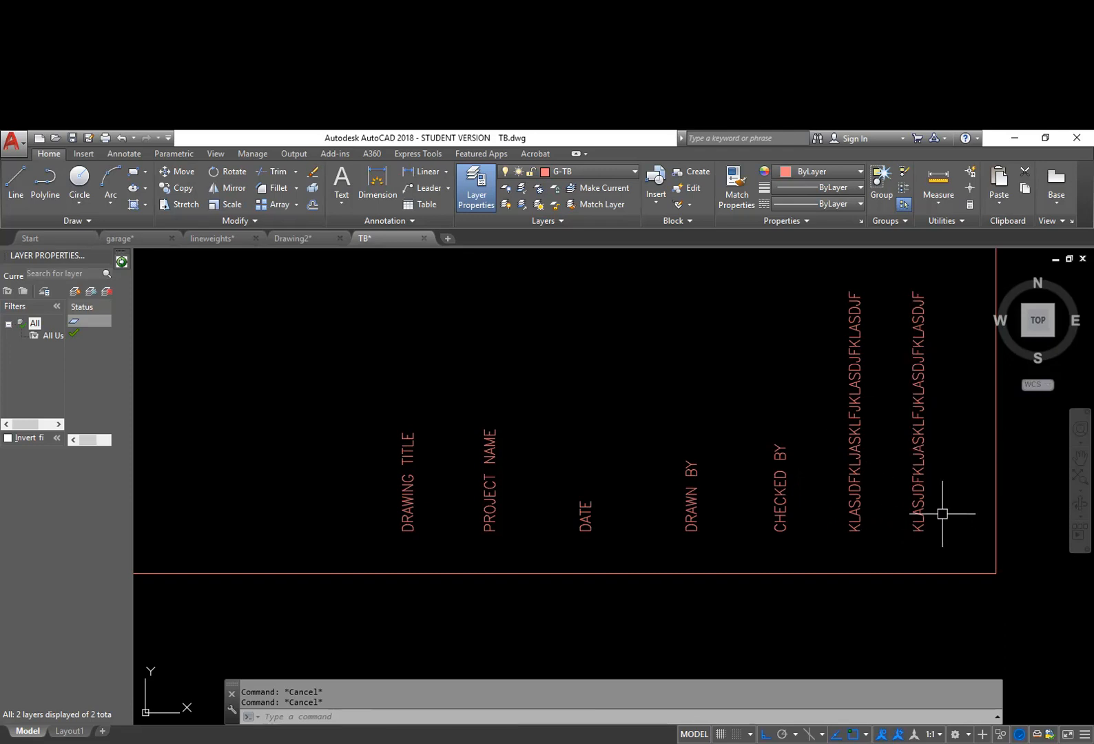
Erase the two leftover sample texts between CHECKED BY and the border's right line
type("e")
key("Return")
left_click(937, 477)
left_click(867, 422)
left_click(859, 430)
List the CHECKED BY text's properties to examine its style, annotative scale and paper and model text heights
scroll(866, 483, "down", 4)
scroll(867, 482, "down", 2)
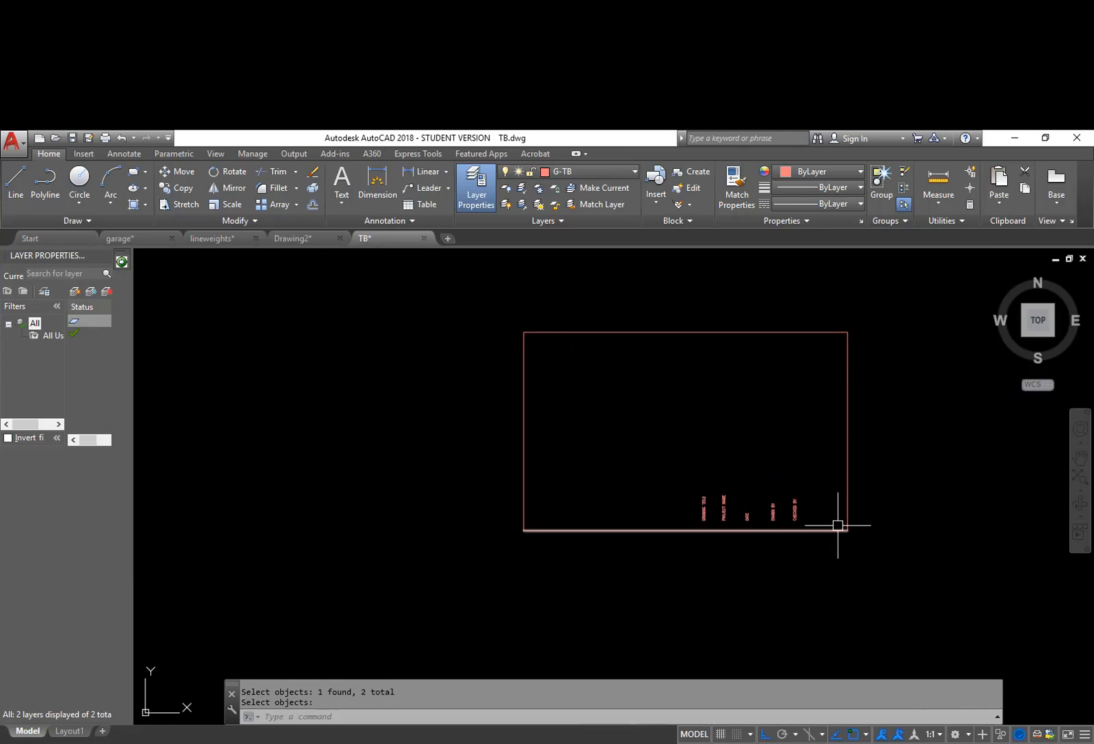
scroll(813, 528, "up", 2)
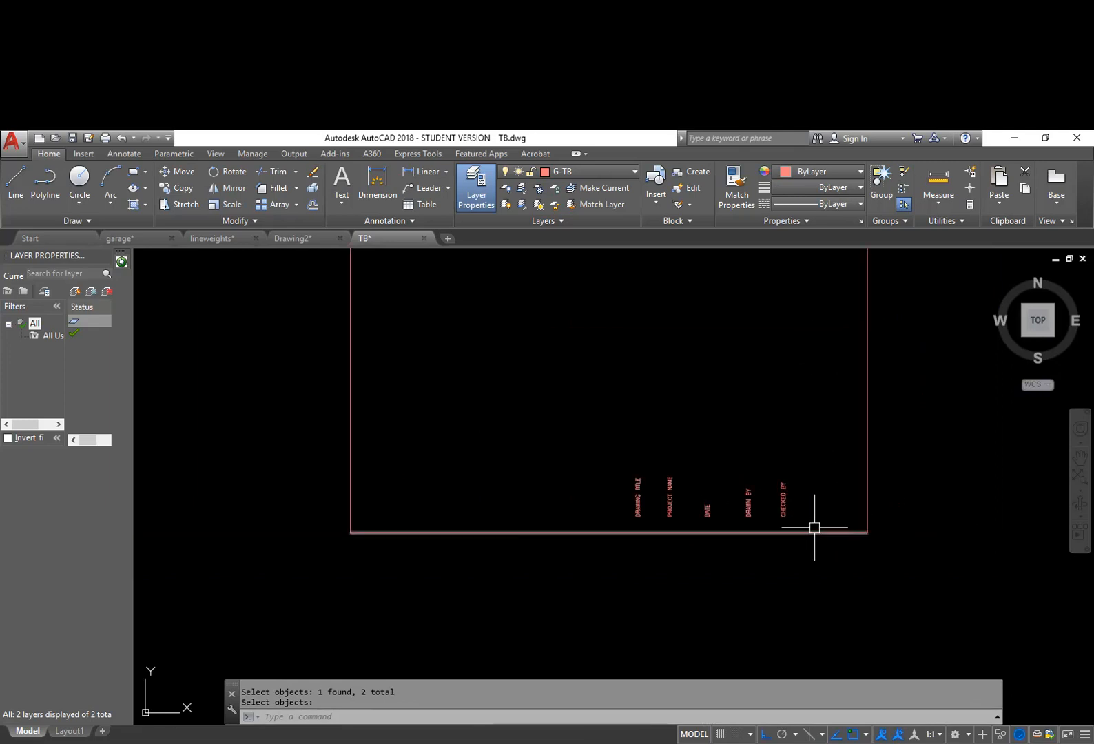
scroll(806, 525, "up", 2)
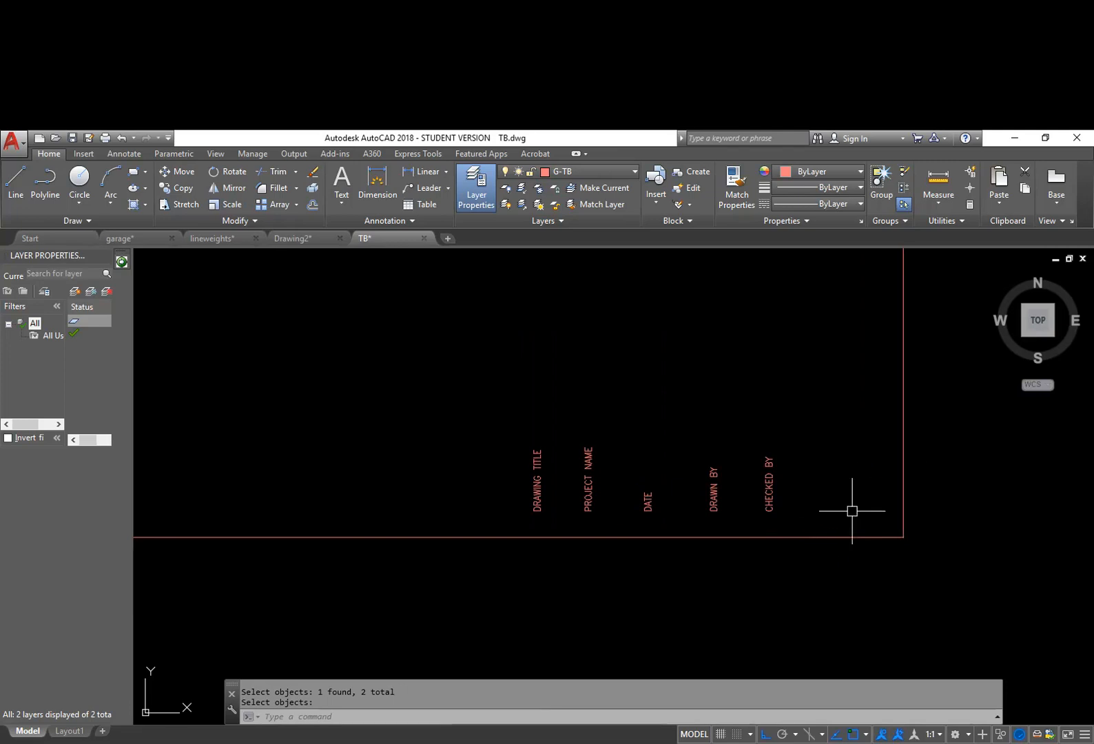
key("Return")
left_click(770, 492)
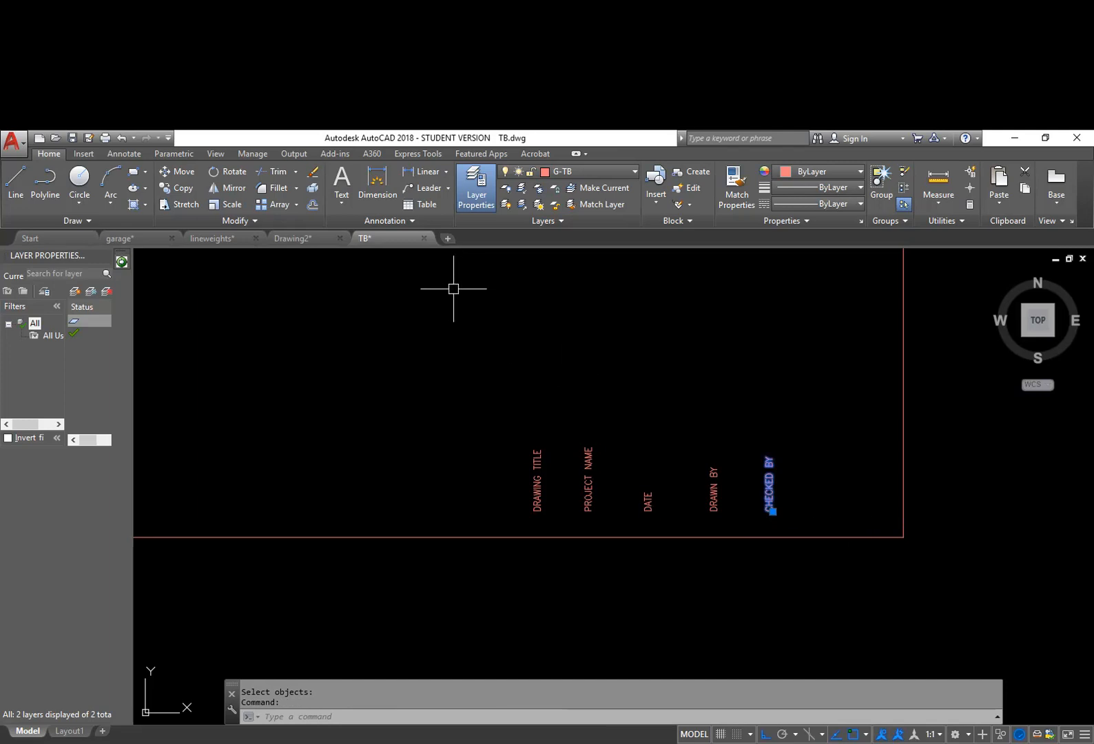
scroll(785, 506, "up", 5)
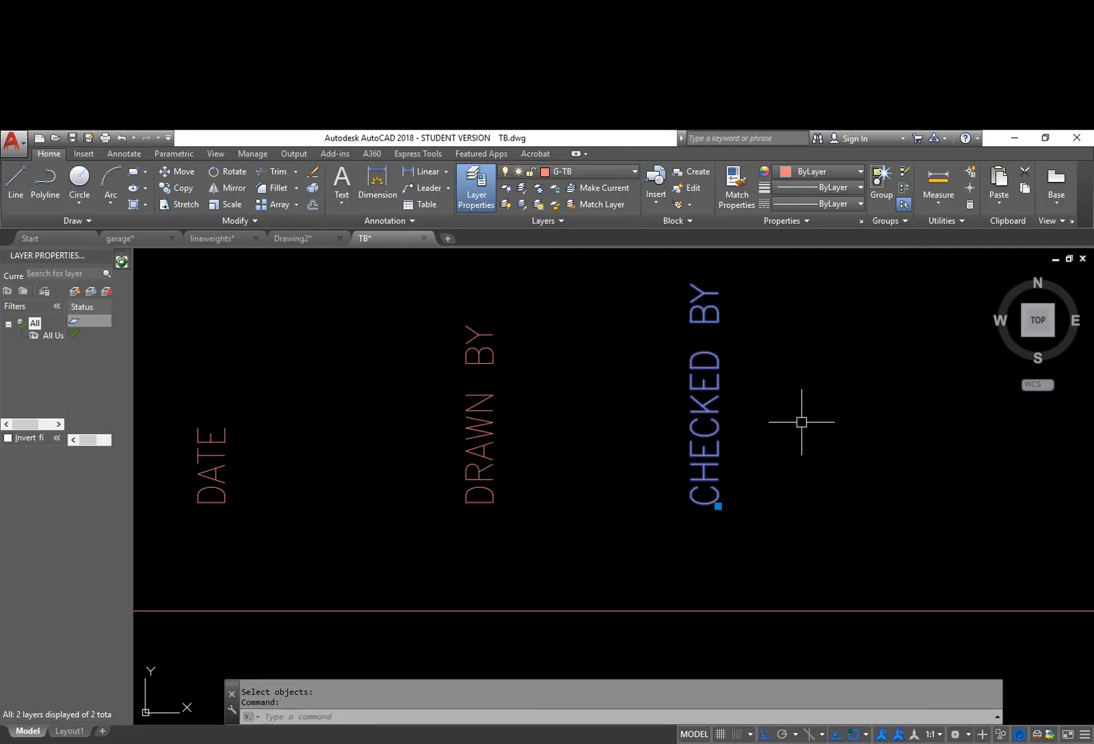
type("LI")
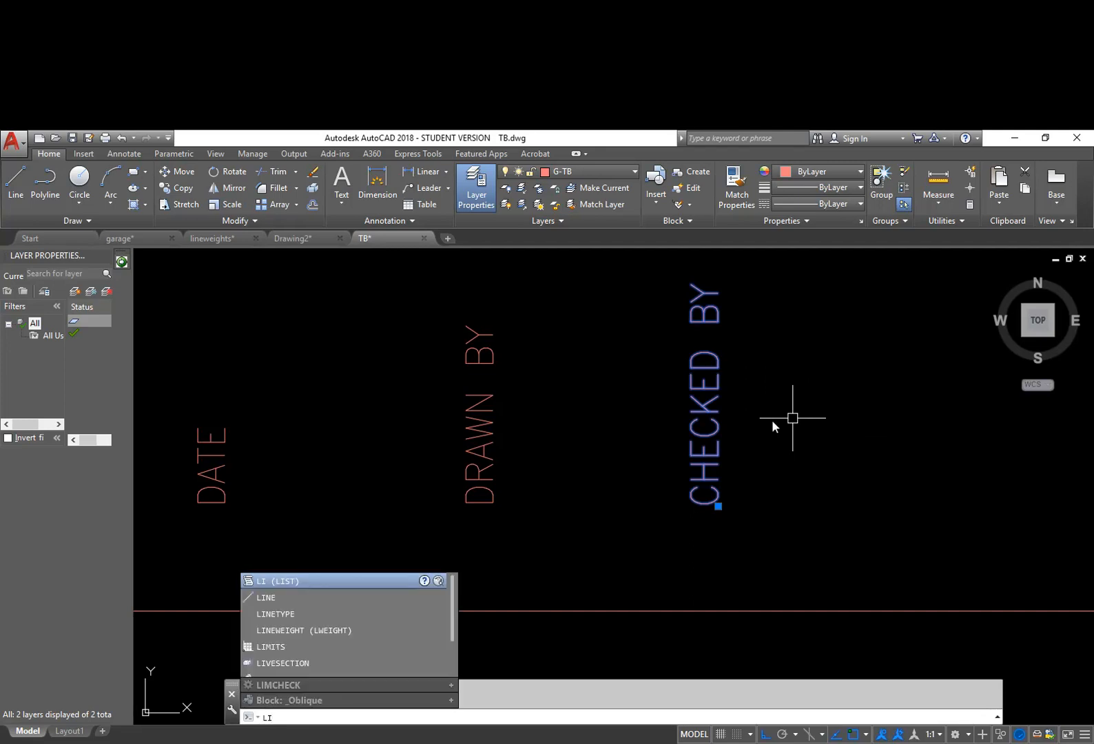
key("Down")
key("Down")
key("Down")
key("Down")
key("Down")
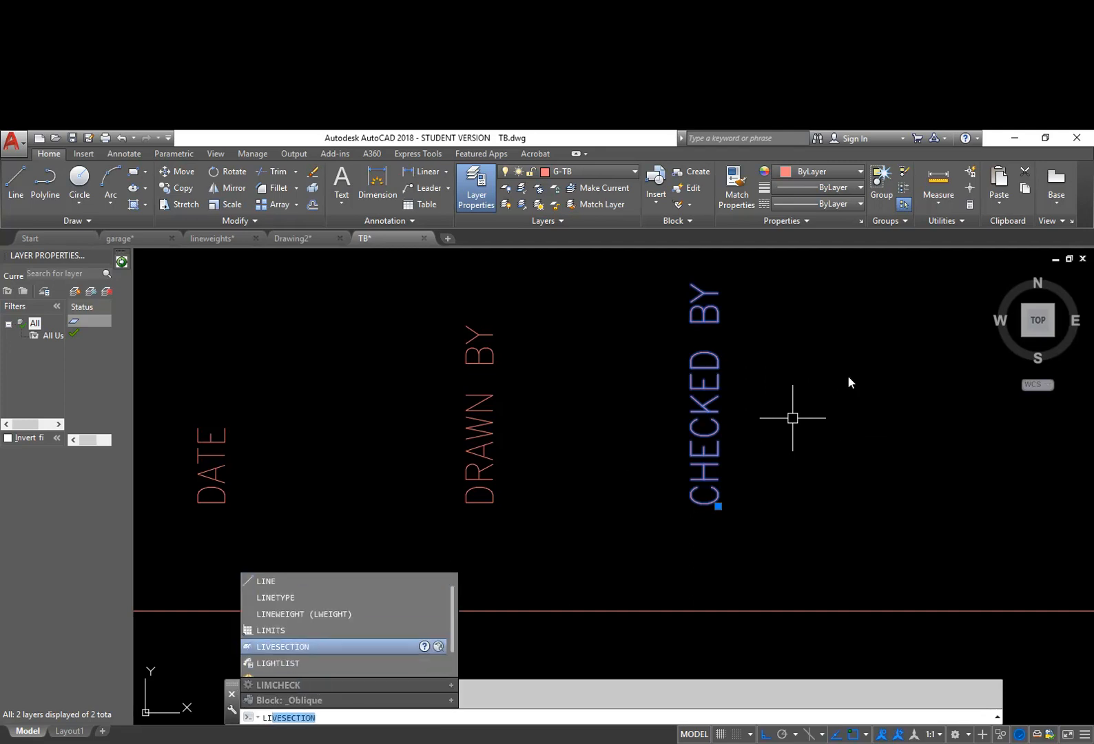
key("Escape")
type("LI")
key("Return")
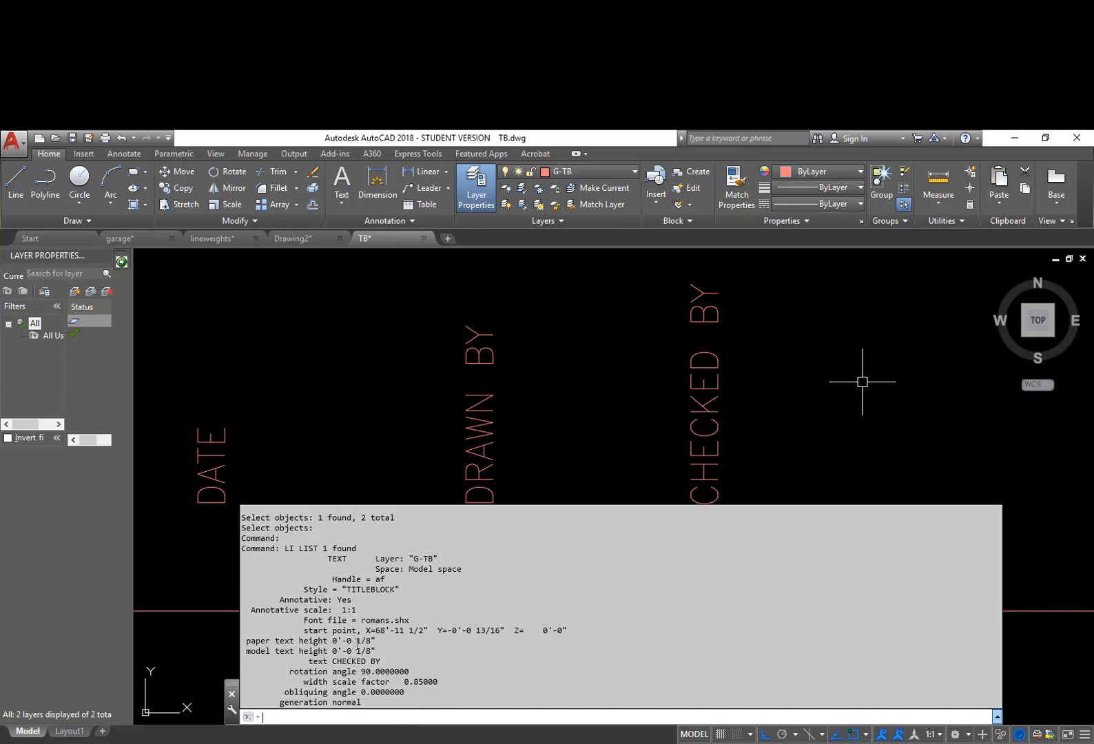
key("Escape")
key("Escape")
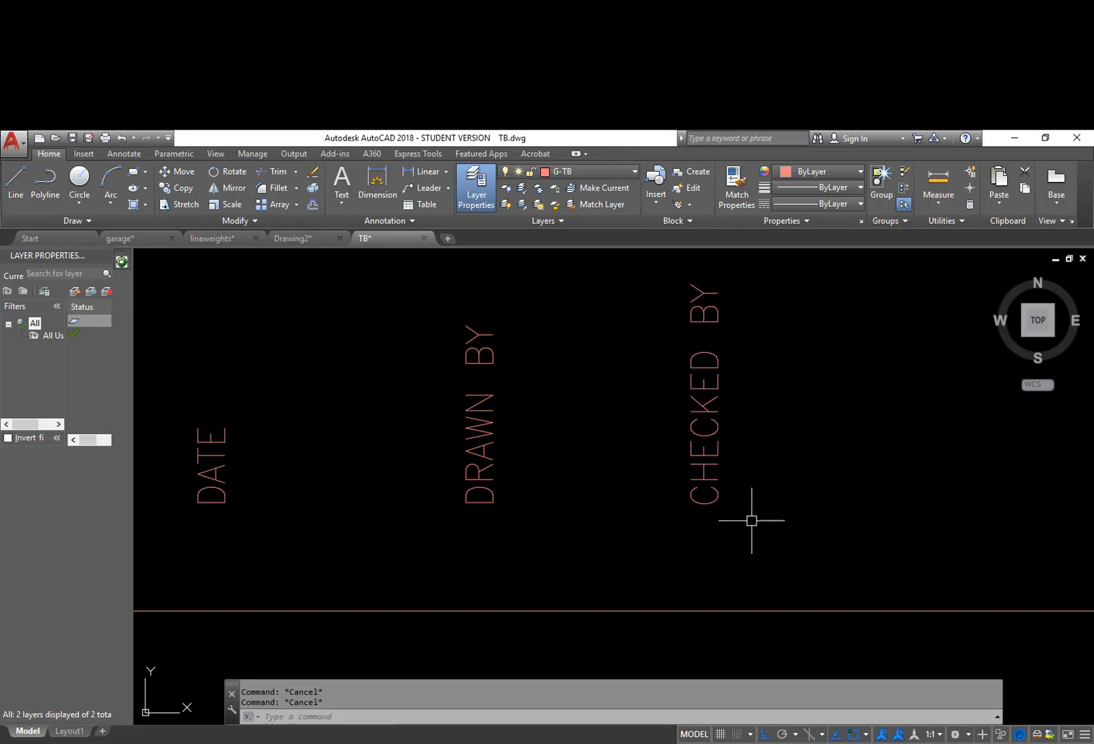
Offset the title block border's right vertical line inward by .25
mouse_move(708, 452)
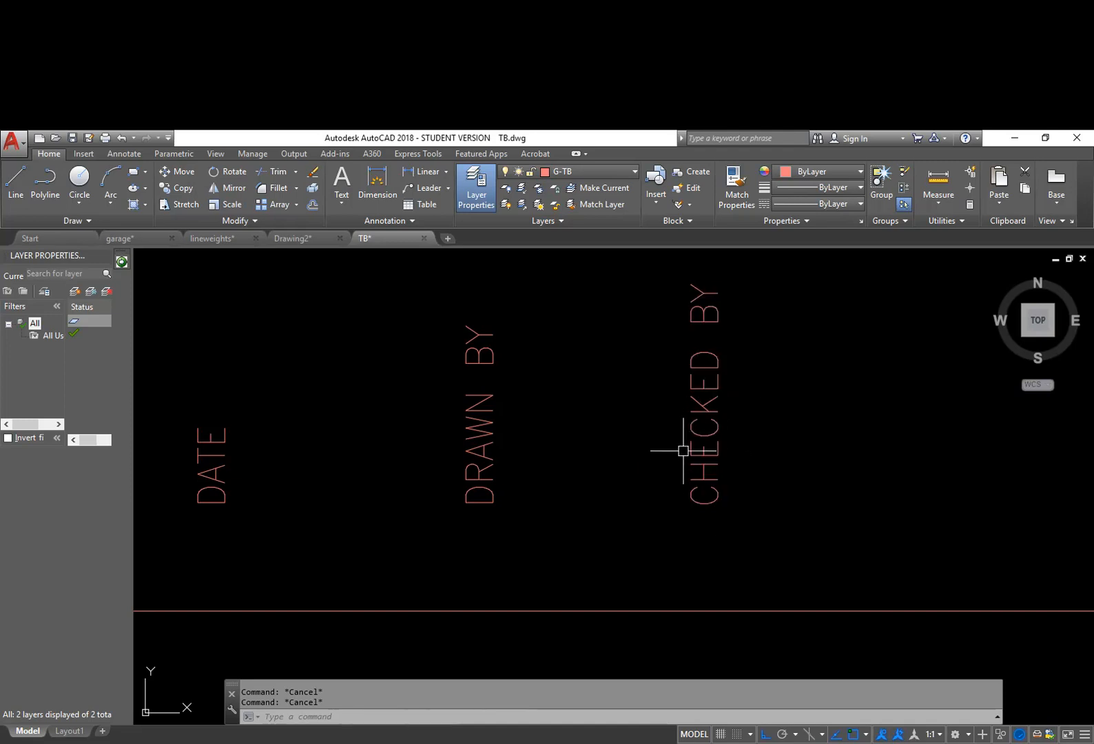
middle_click_drag(774, 493, 630, 469)
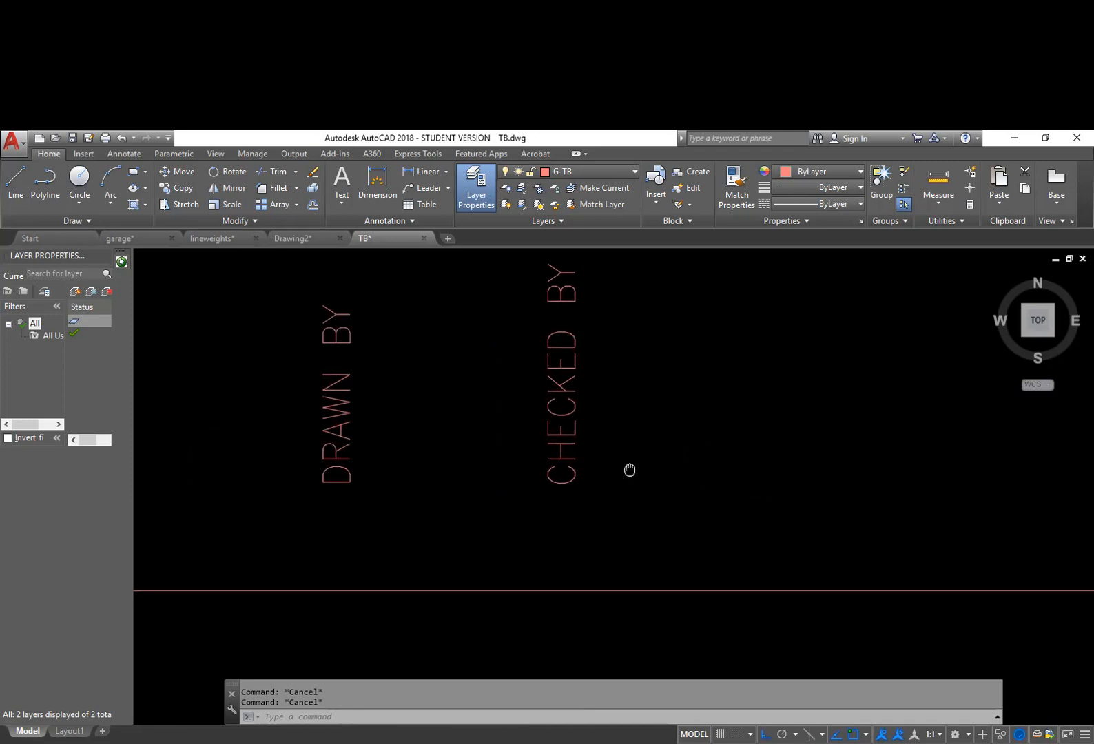
middle_click_drag(720, 442, 760, 519)
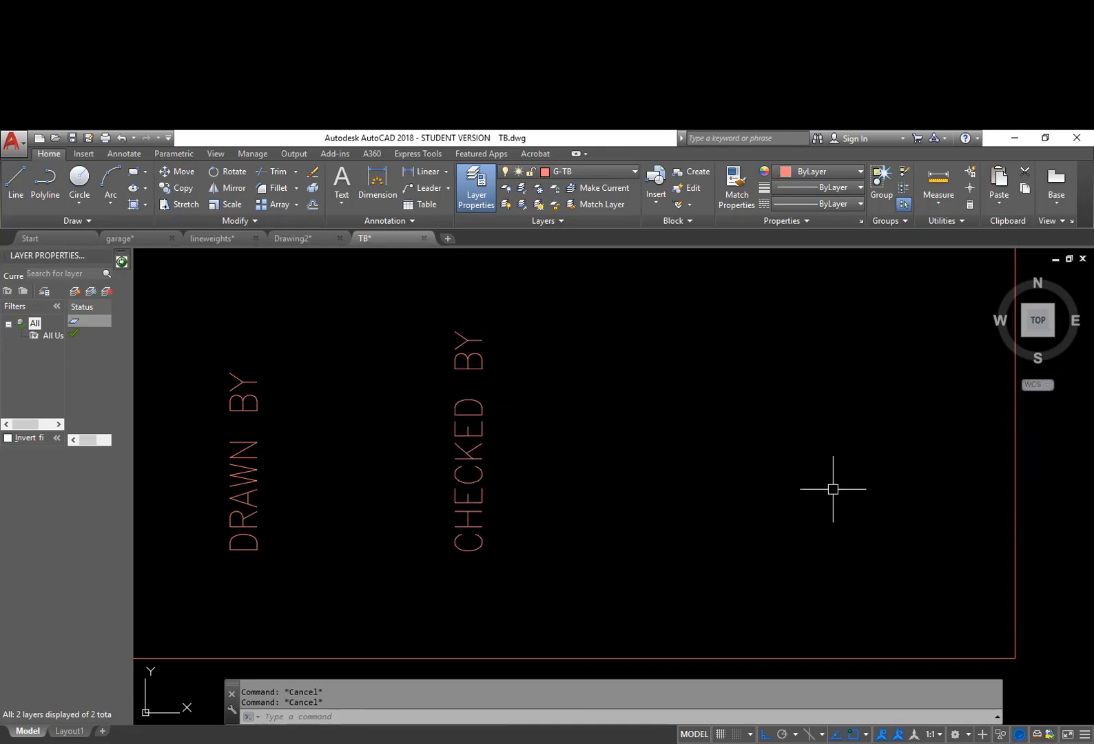
type("o")
key("Return")
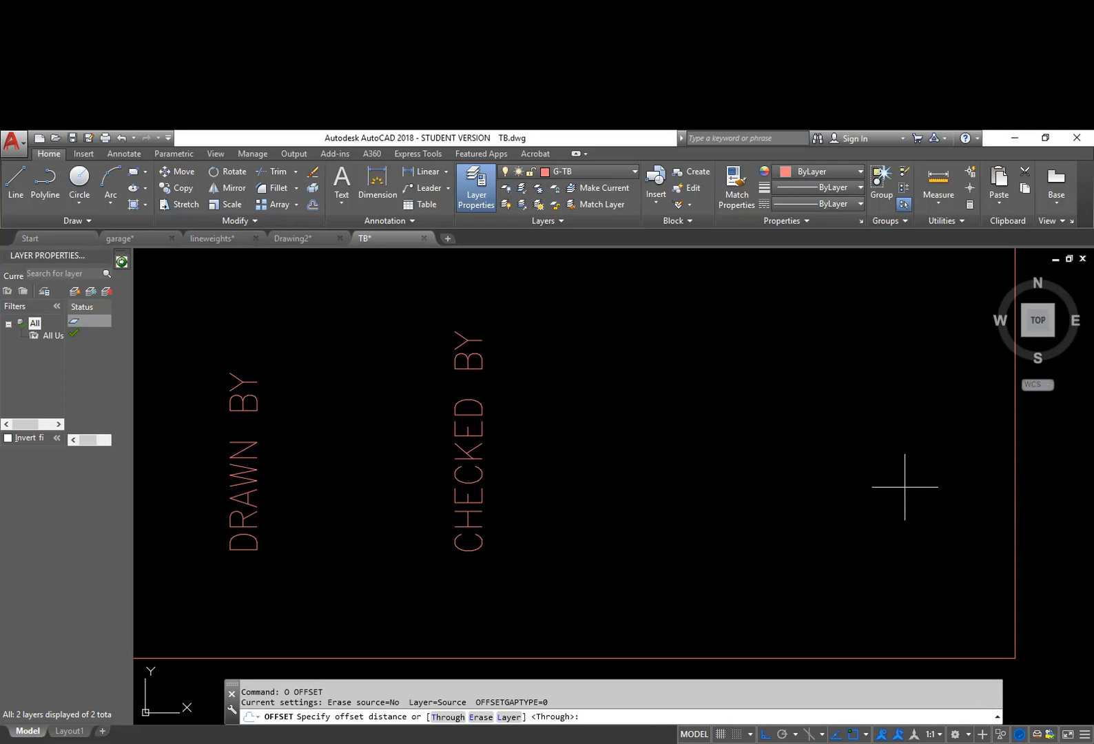
type(".25")
key("Return")
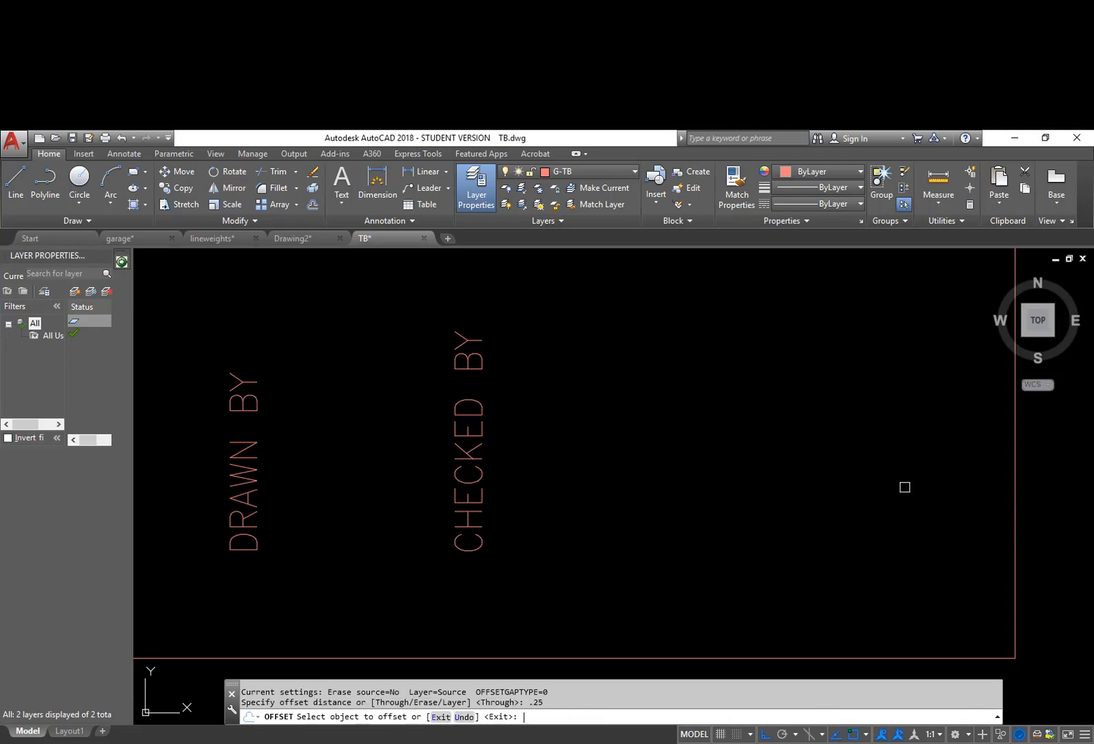
left_click(1020, 525)
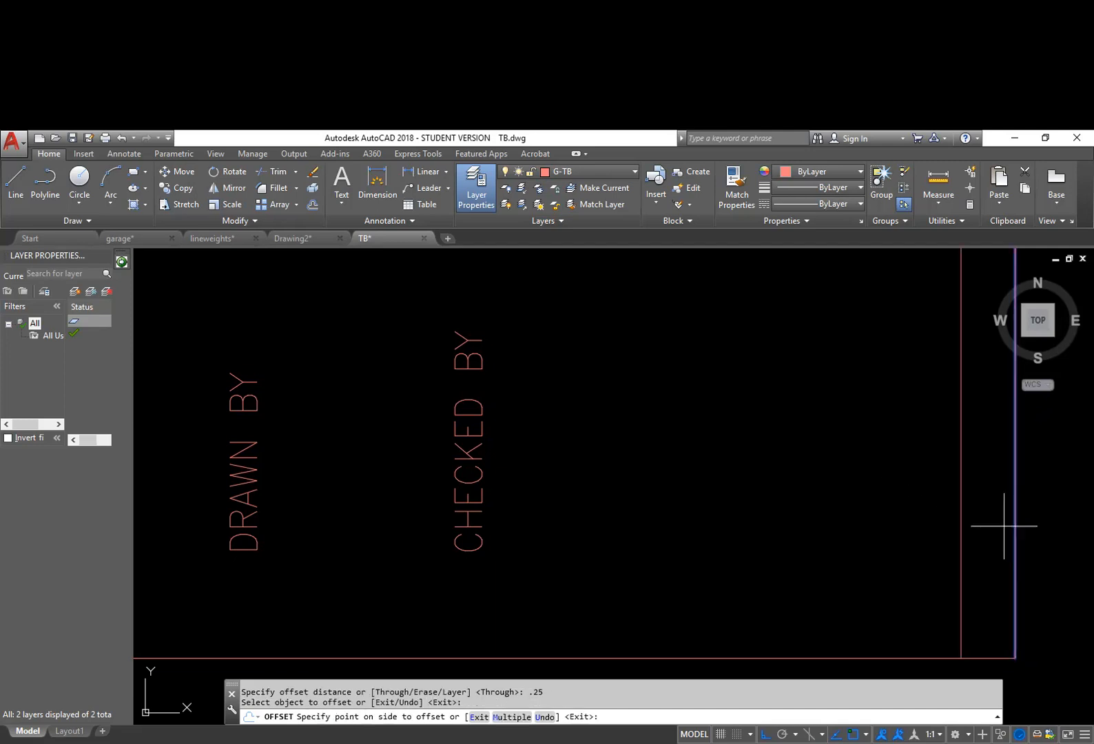
left_click(921, 574)
middle_click_drag(920, 574, 814, 570)
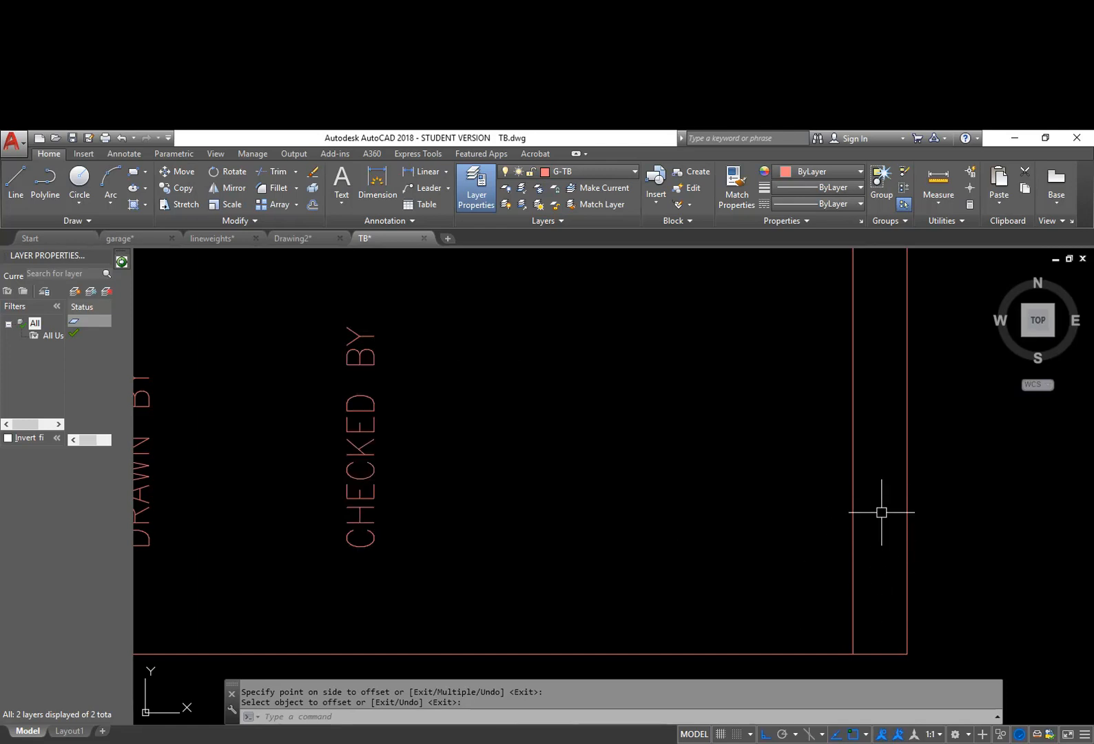
key("Escape")
Move the CHECKED BY text horizontally into the narrow strip between the offset line and the border's right line
type("m")
key("Return")
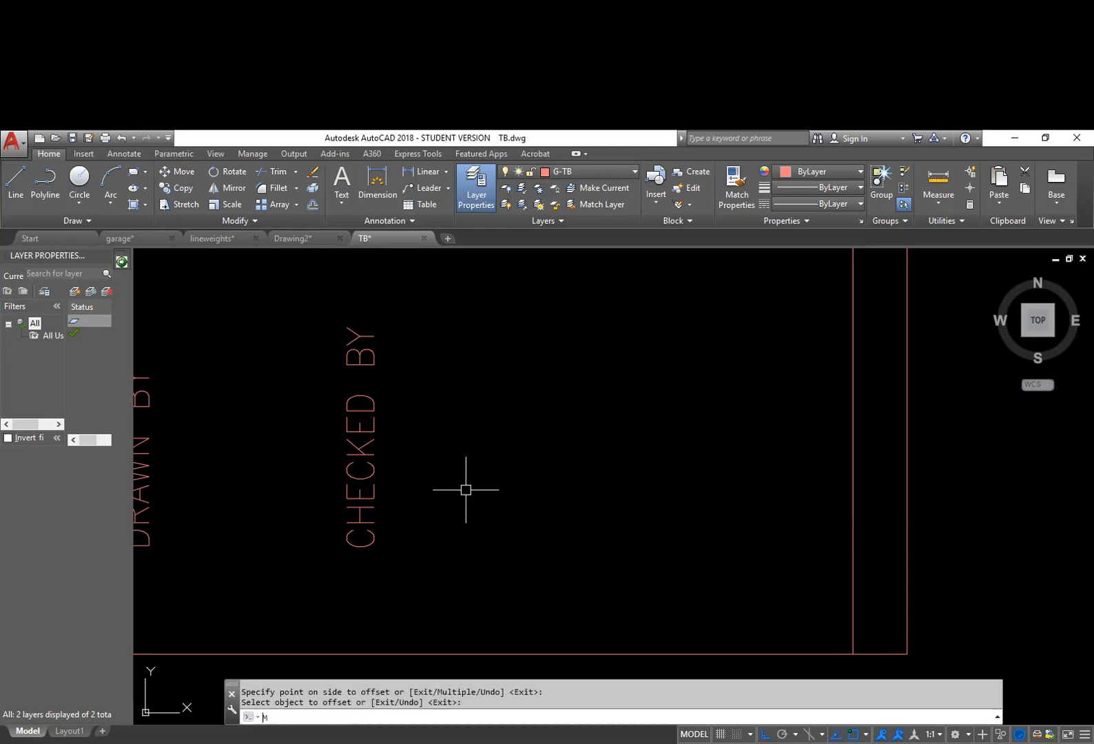
left_click_drag(427, 521, 324, 395)
key("Return")
left_click(353, 427)
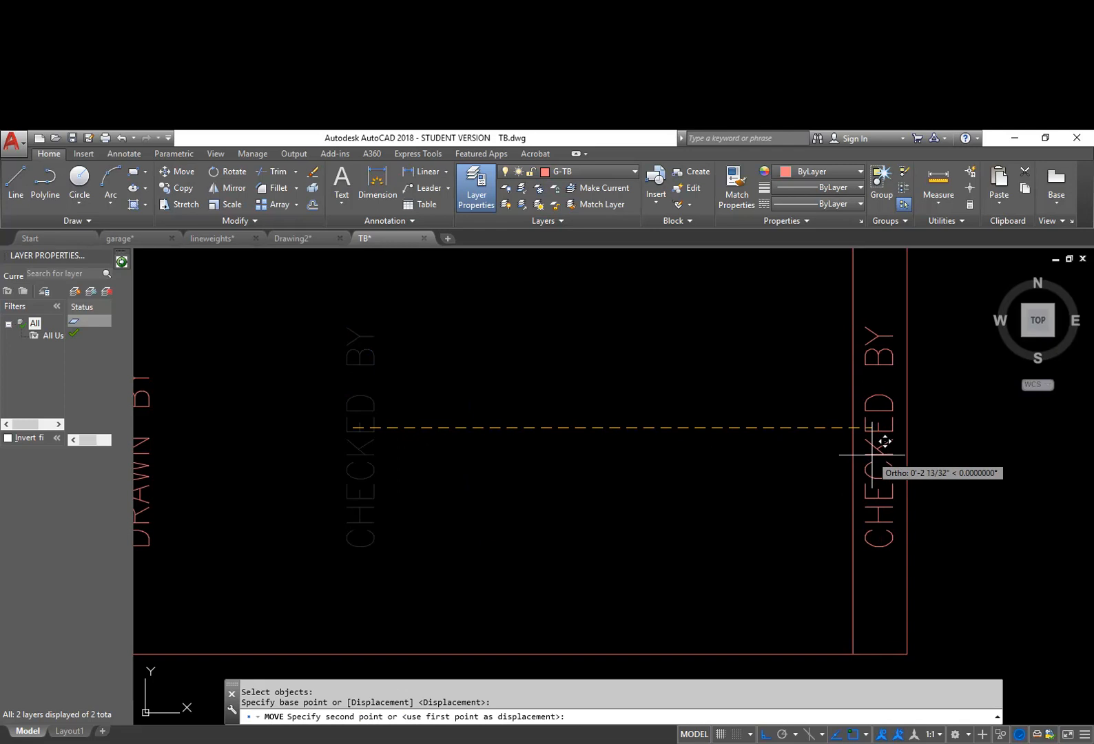
left_click(873, 456)
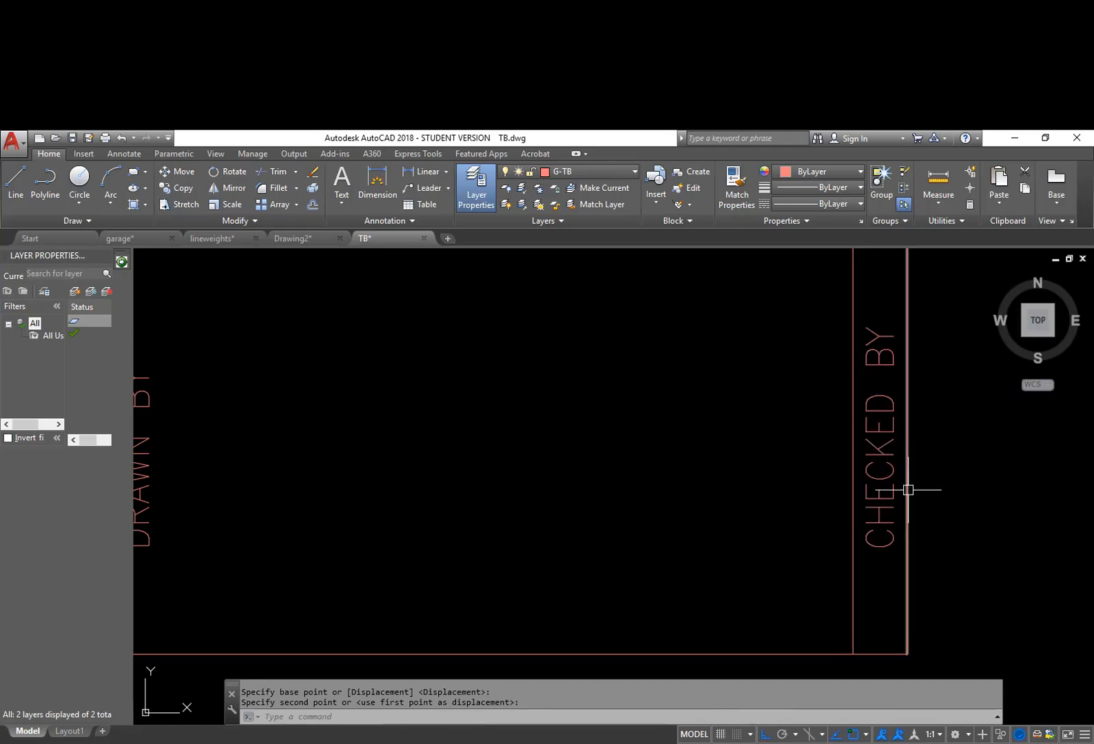
Move the CHECKED BY text about 1 1/4" horizontally back out of the narrow strip, toward DRAWN BY
type("m")
key("Return")
left_click(885, 458)
key("Return")
left_click(884, 454)
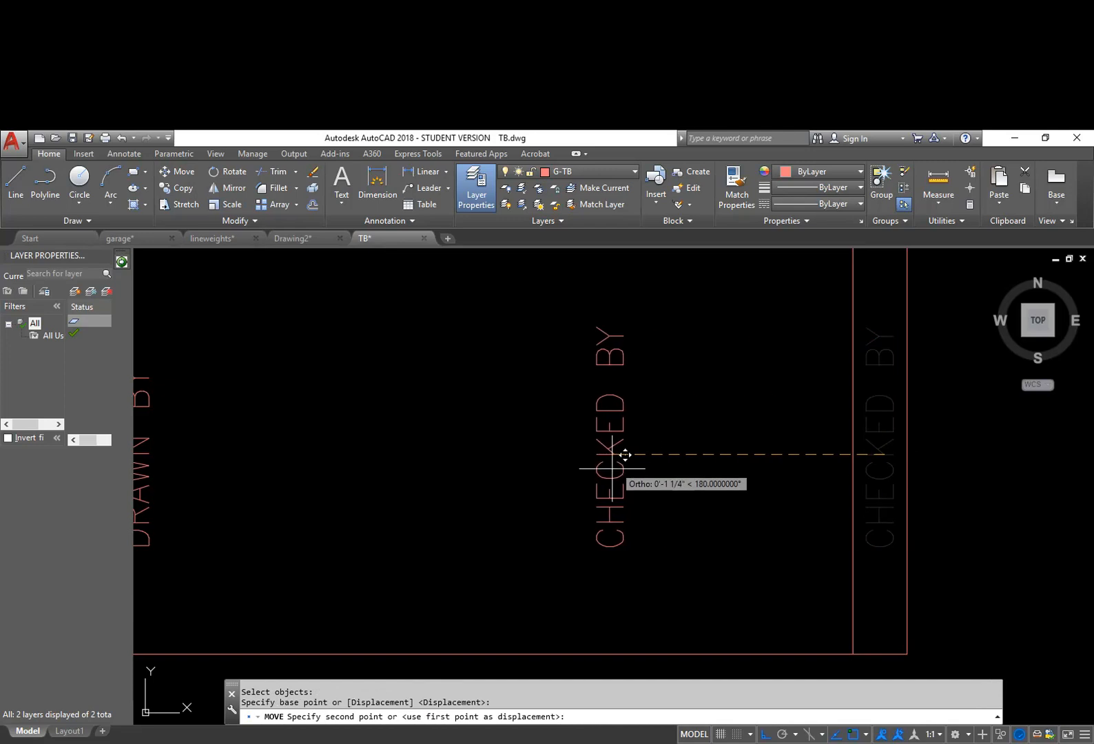
left_click(609, 455)
key("Escape")
key("Escape")
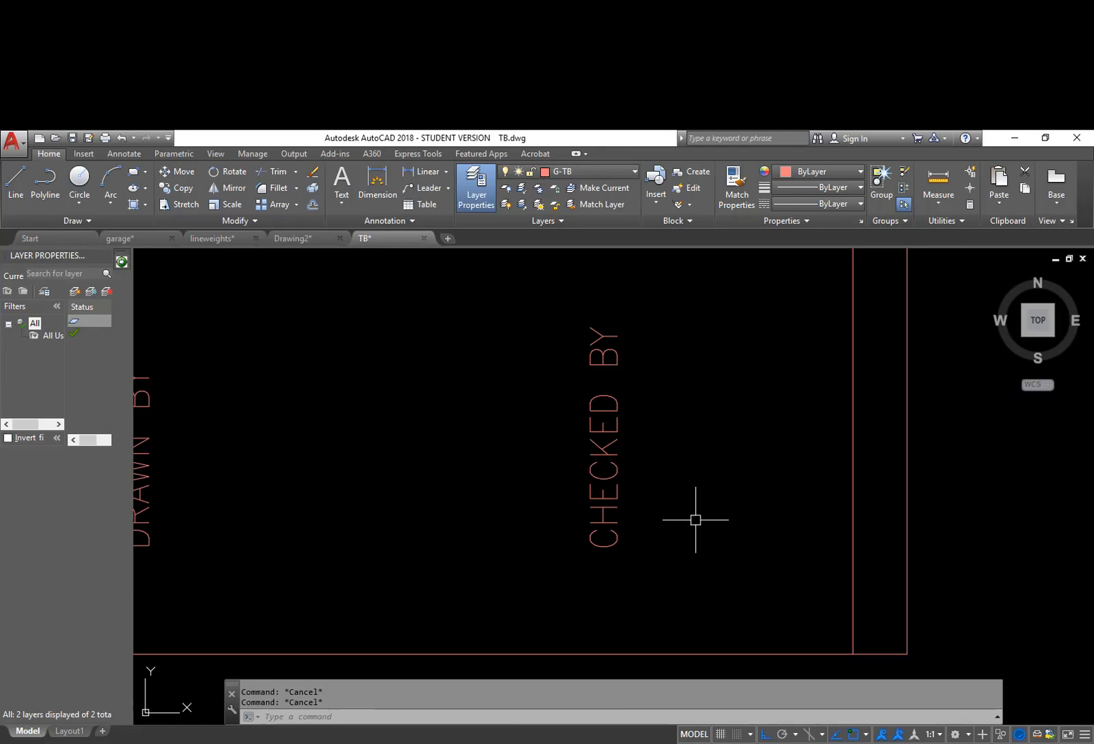
Open the properties of the CHECKED BY text
left_click(618, 434)
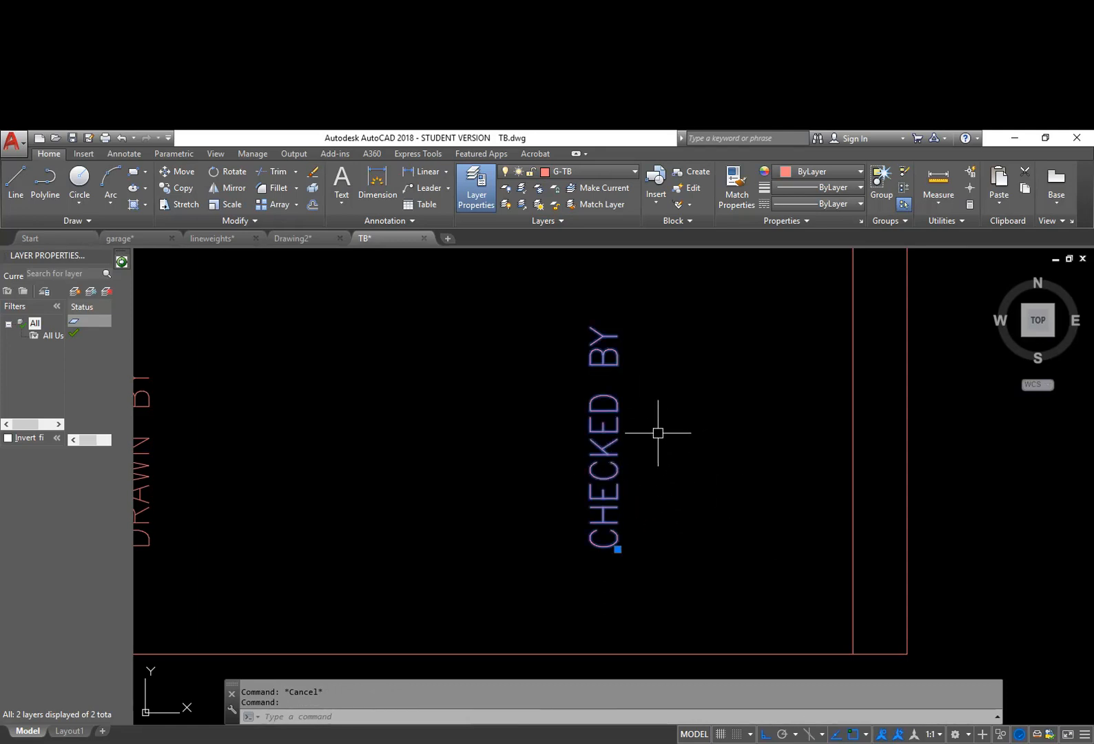
right_click(664, 390)
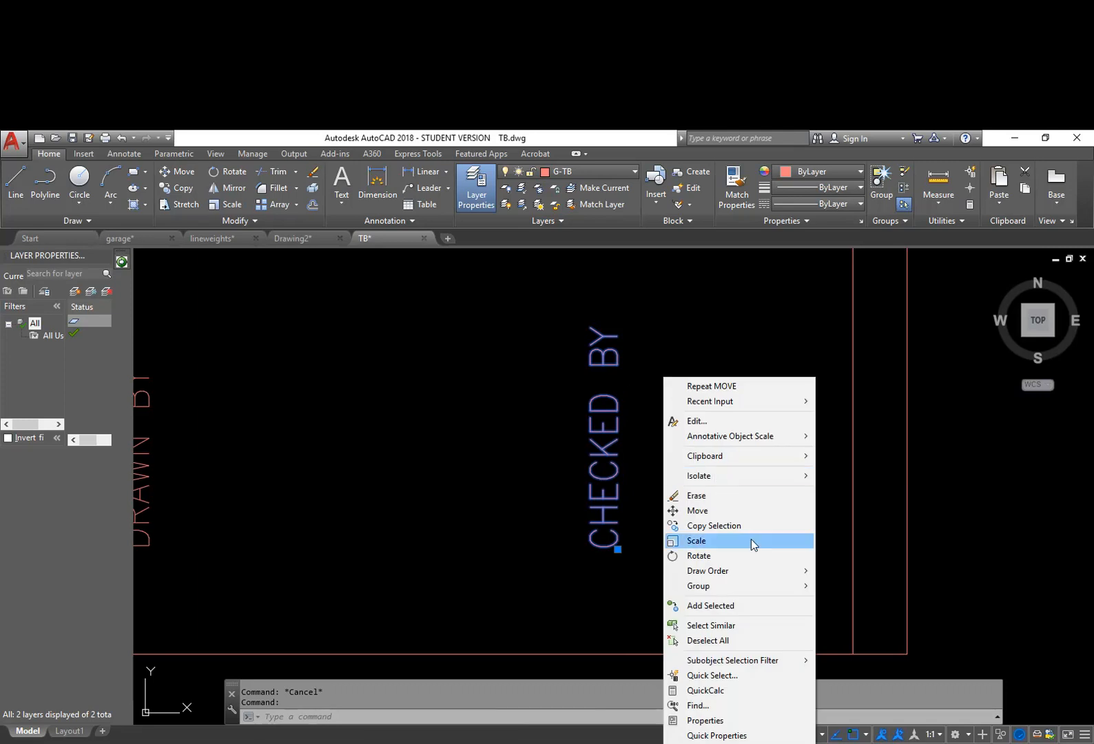
left_click(746, 727)
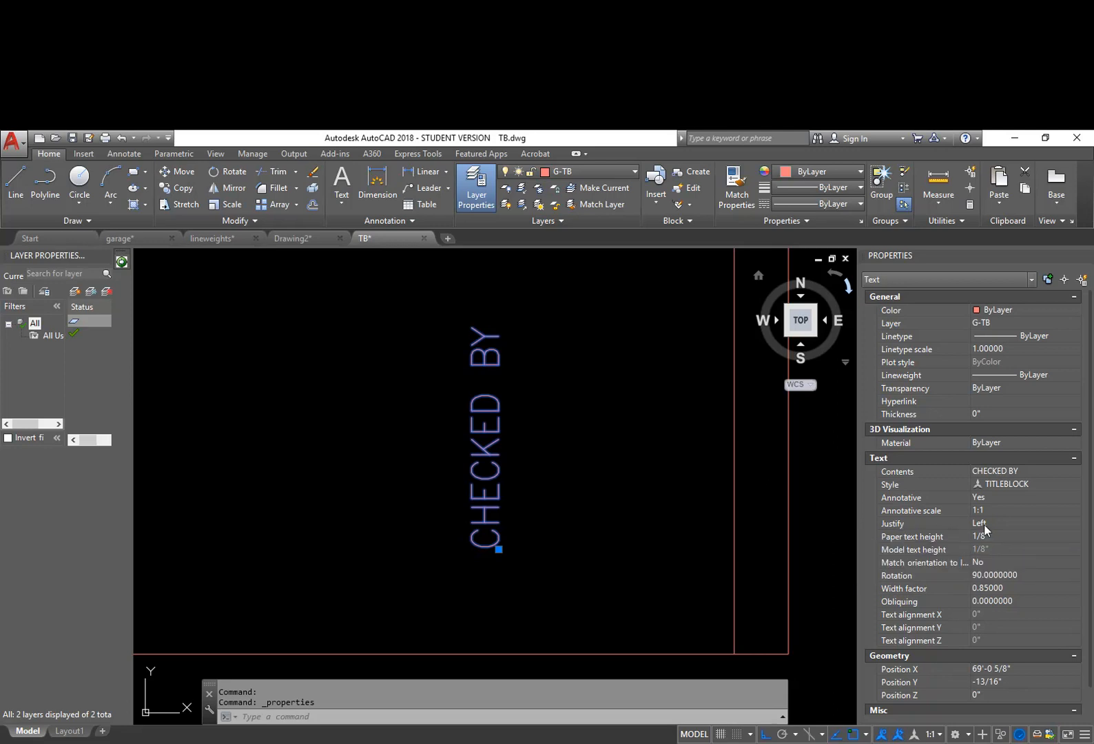
Browse the available text justifications and set the CHECKED BY text to Middle left
left_click(1028, 524)
left_click(1034, 523)
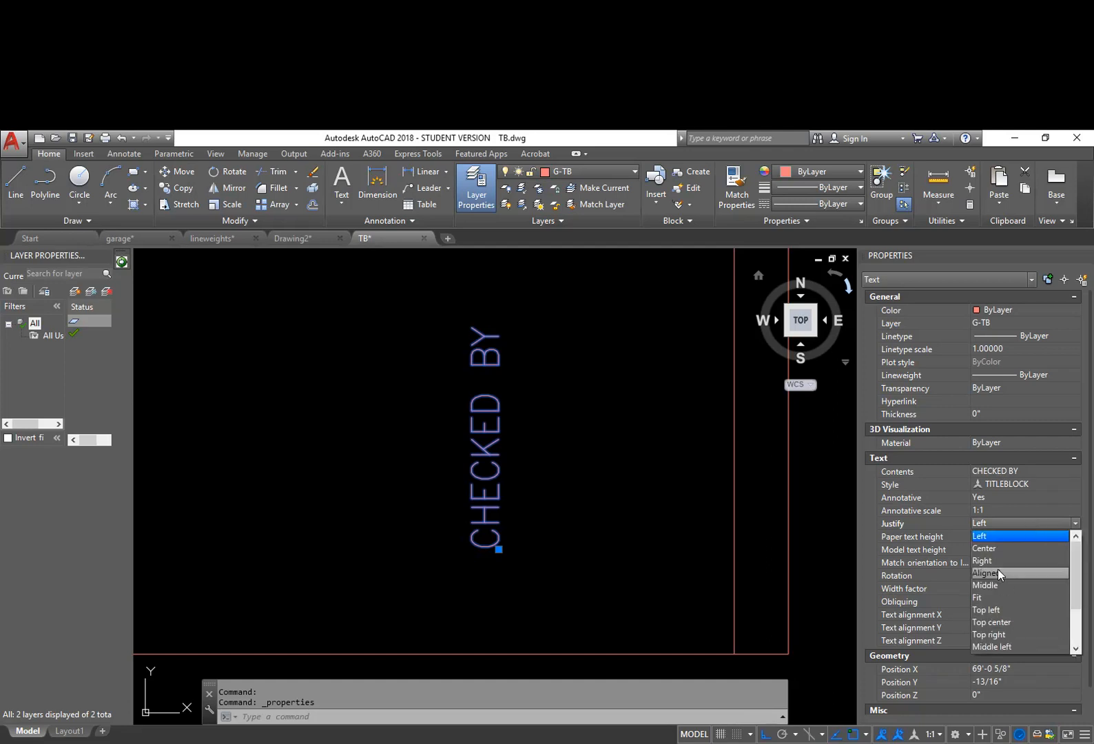
scroll(995, 617, "down", 1)
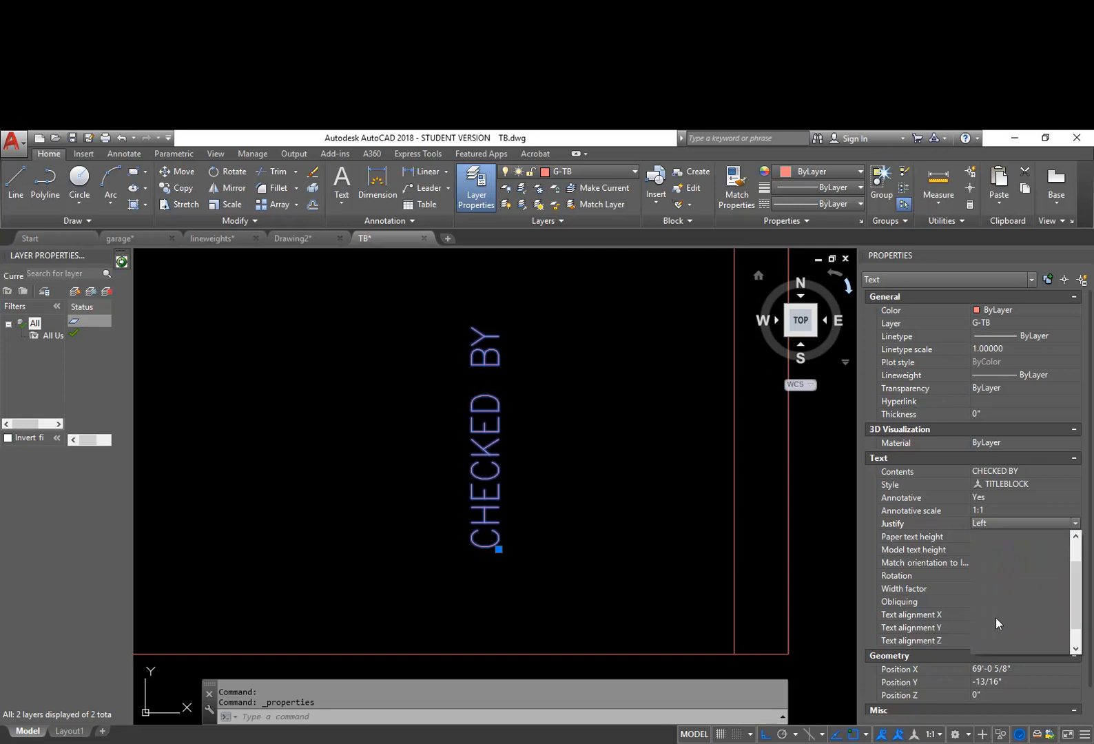
scroll(1018, 633, "down", 2)
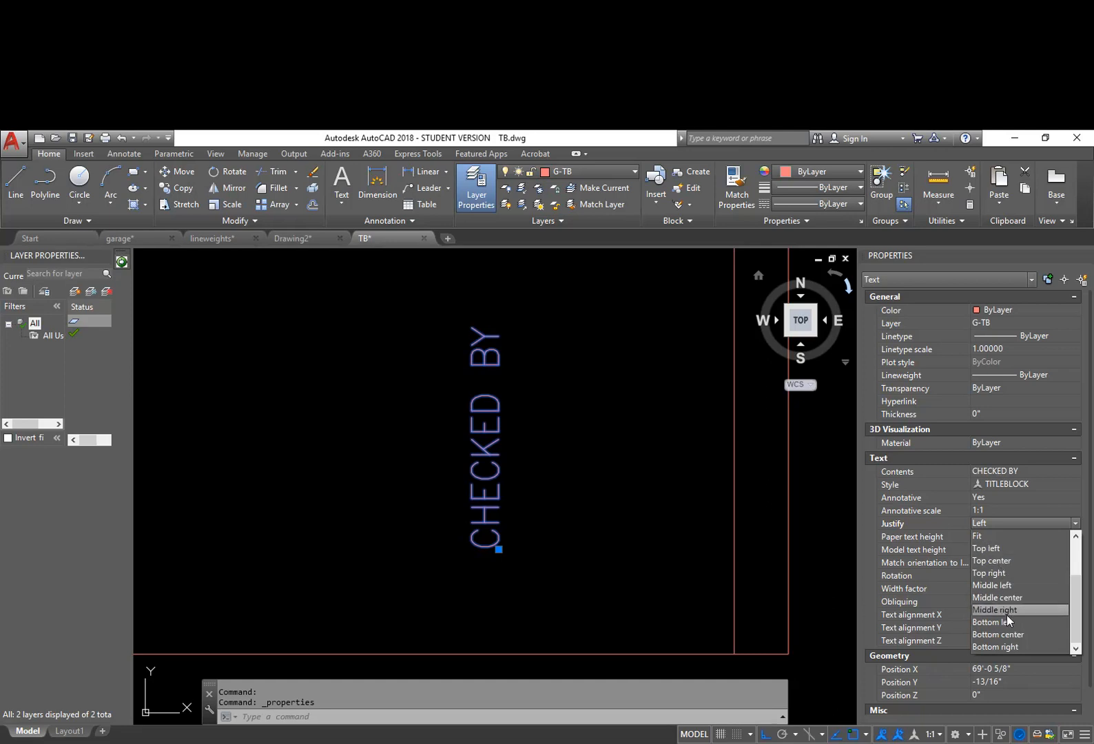
scroll(1005, 619, "up", 4)
scroll(999, 547, "up", 2)
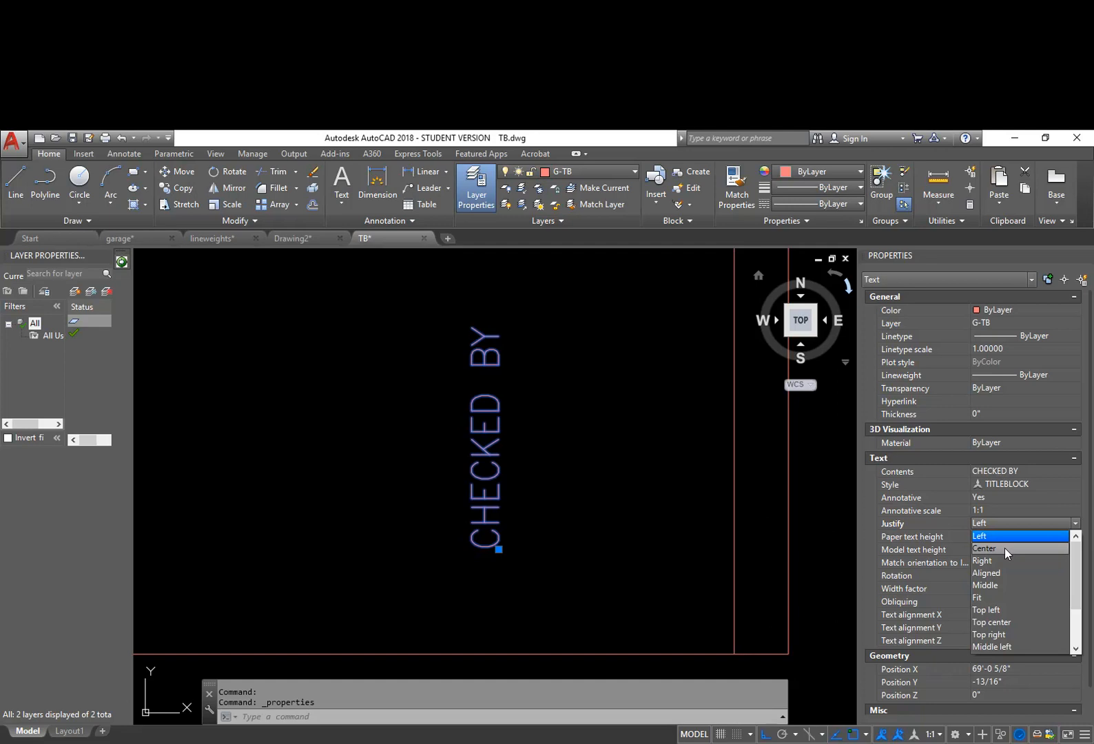
left_click(997, 647)
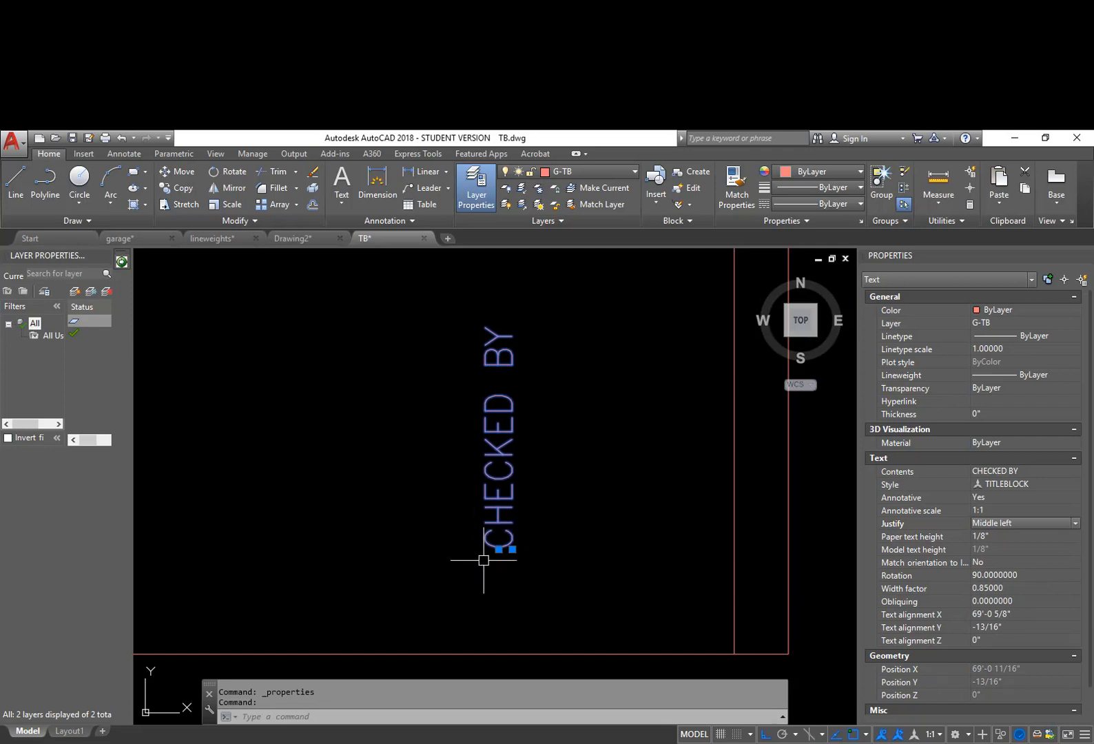
Deselect the CHECKED BY text and undo its justification change
key("Escape")
type("u")
key("Return")
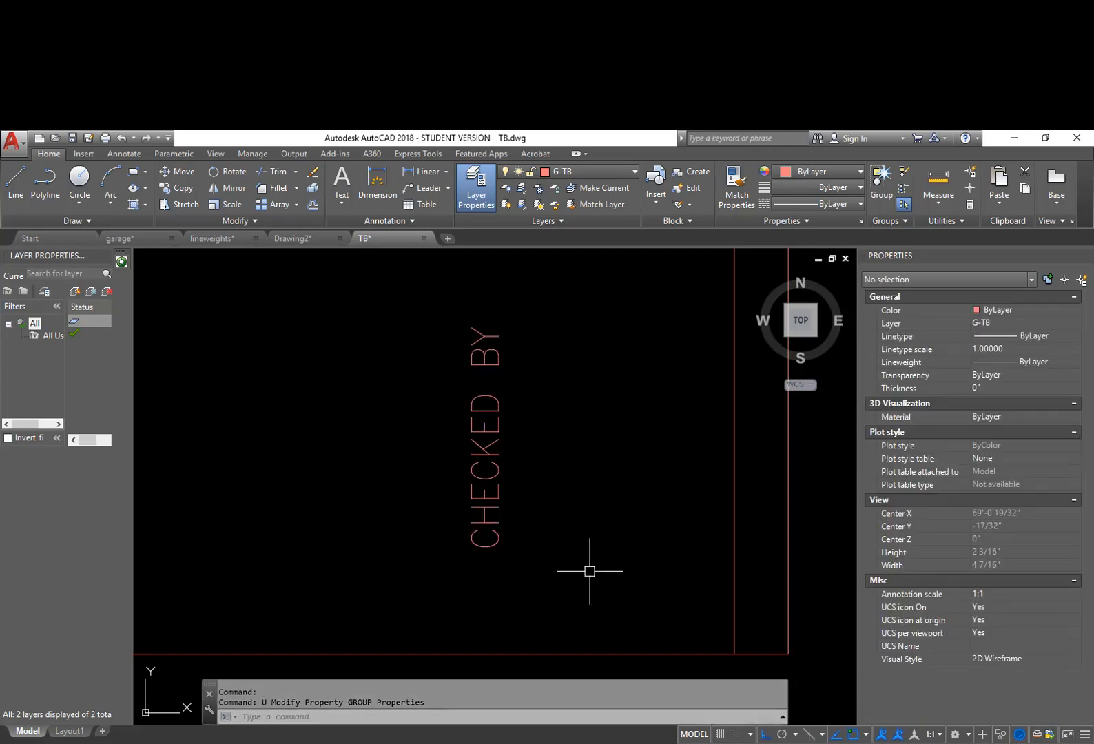
Change the CHECKED BY text's justification from Left to Middle left and deselect it
left_click(503, 501)
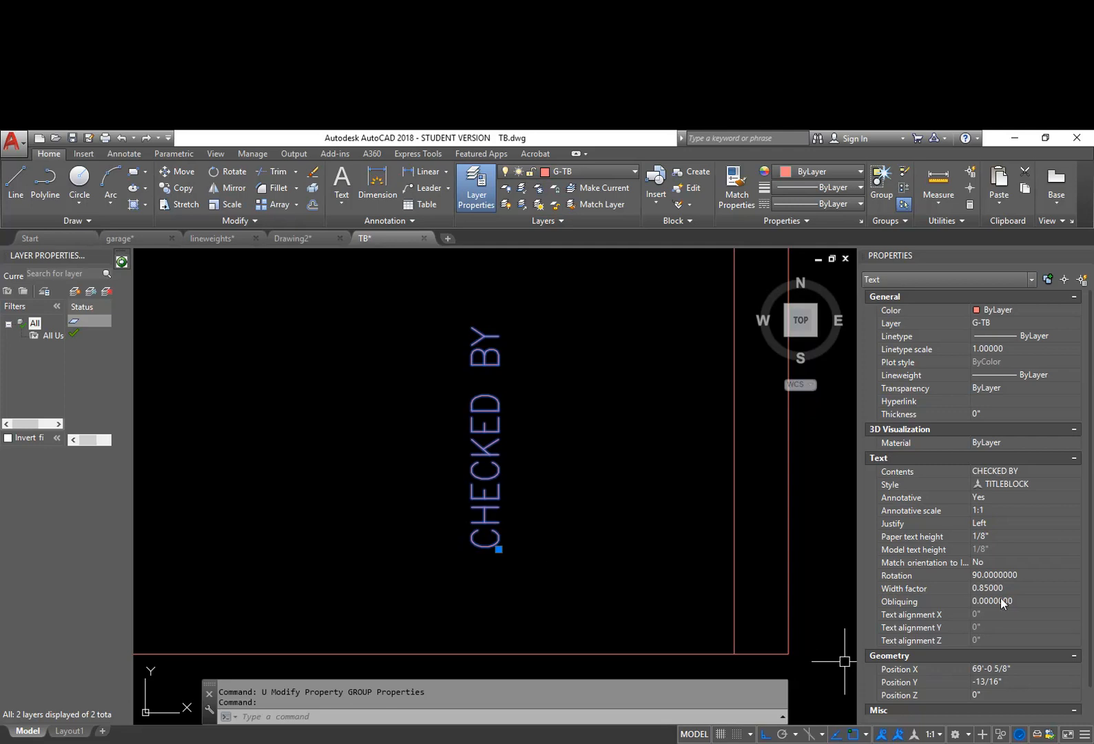
left_click(1041, 527)
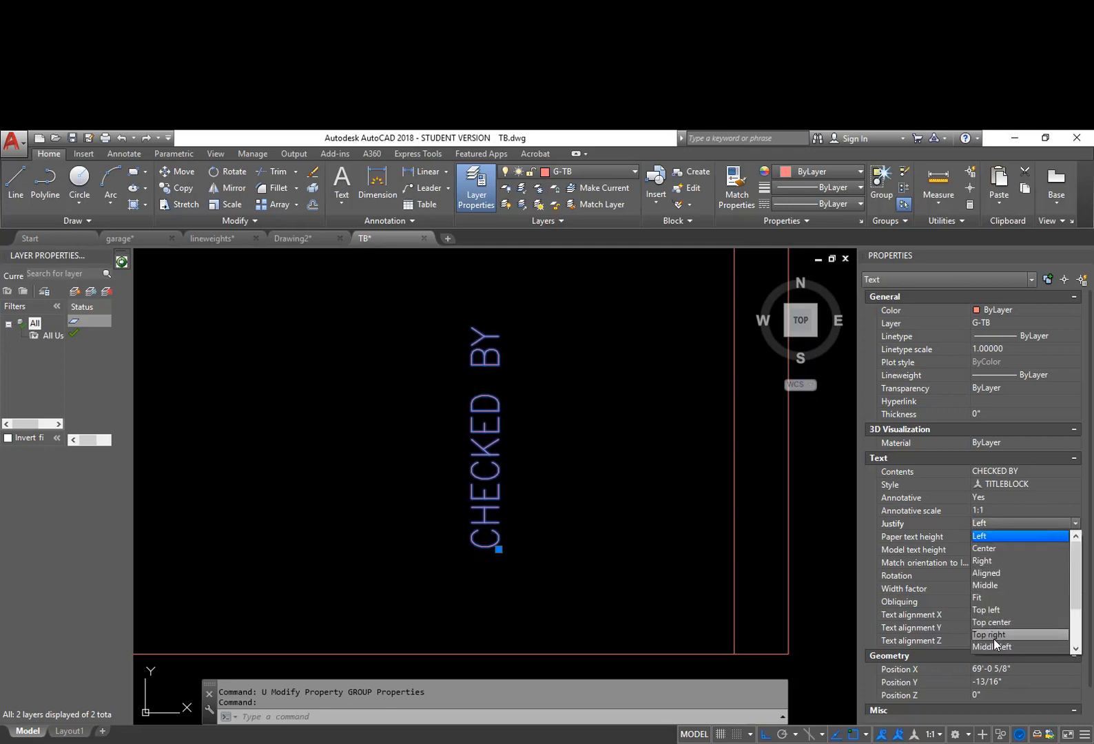
scroll(999, 630, "down", 1)
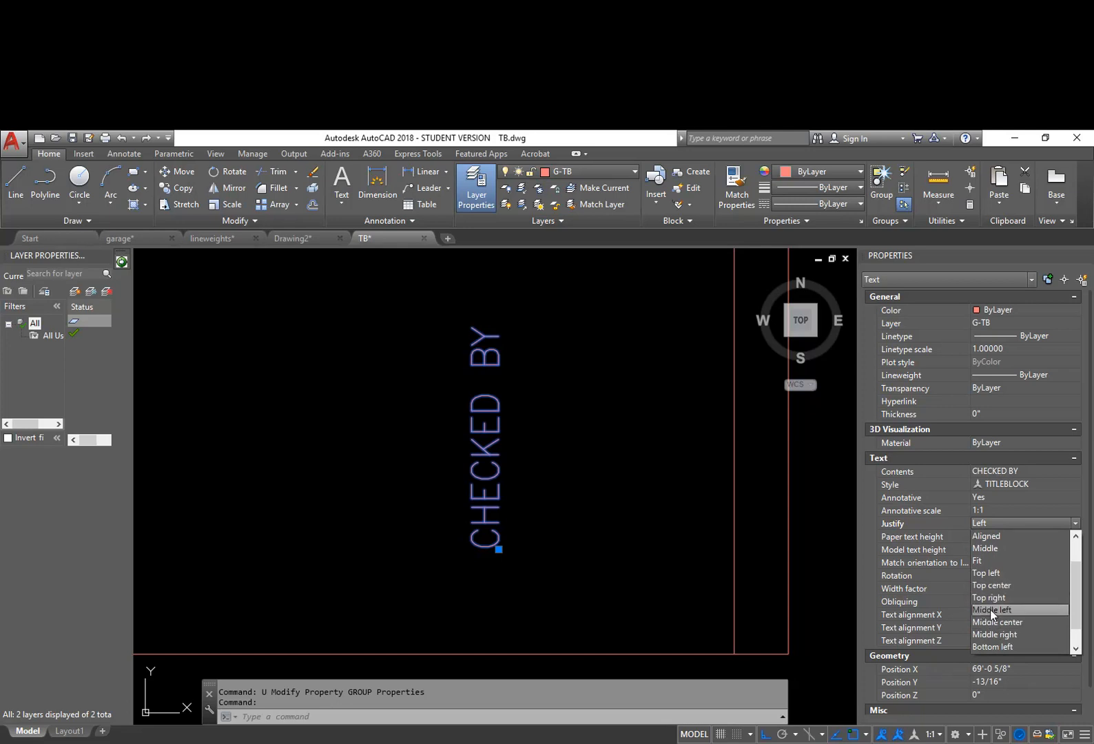
left_click(989, 609)
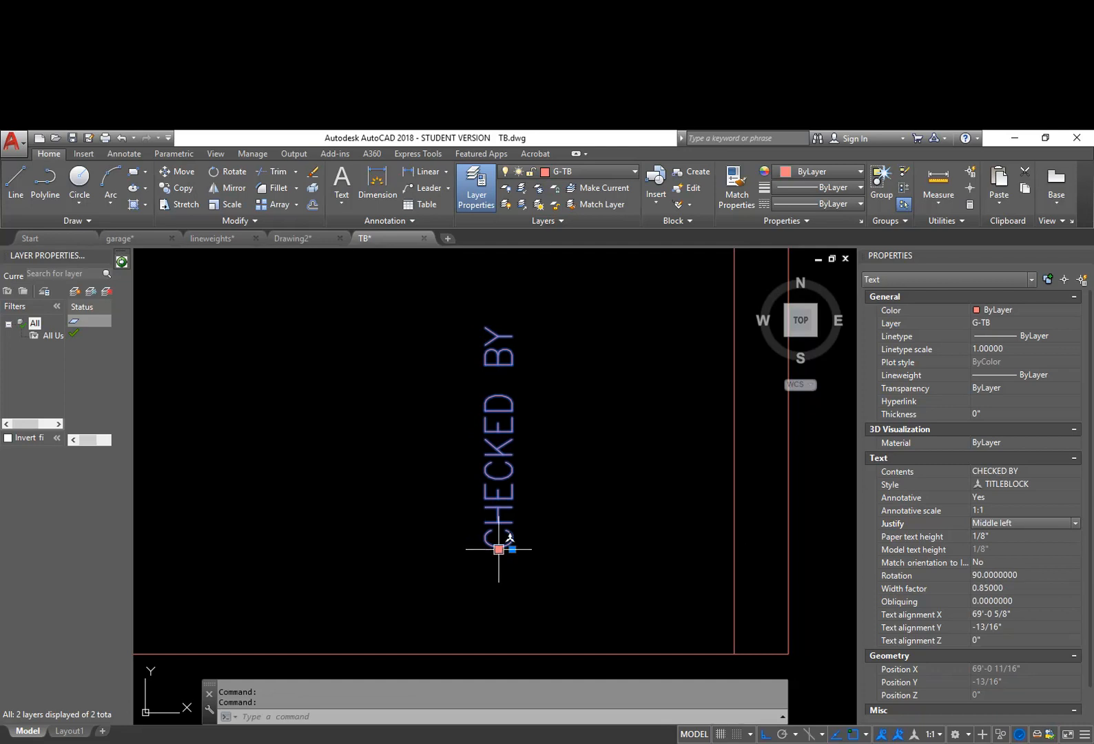
key("Escape")
key("Escape")
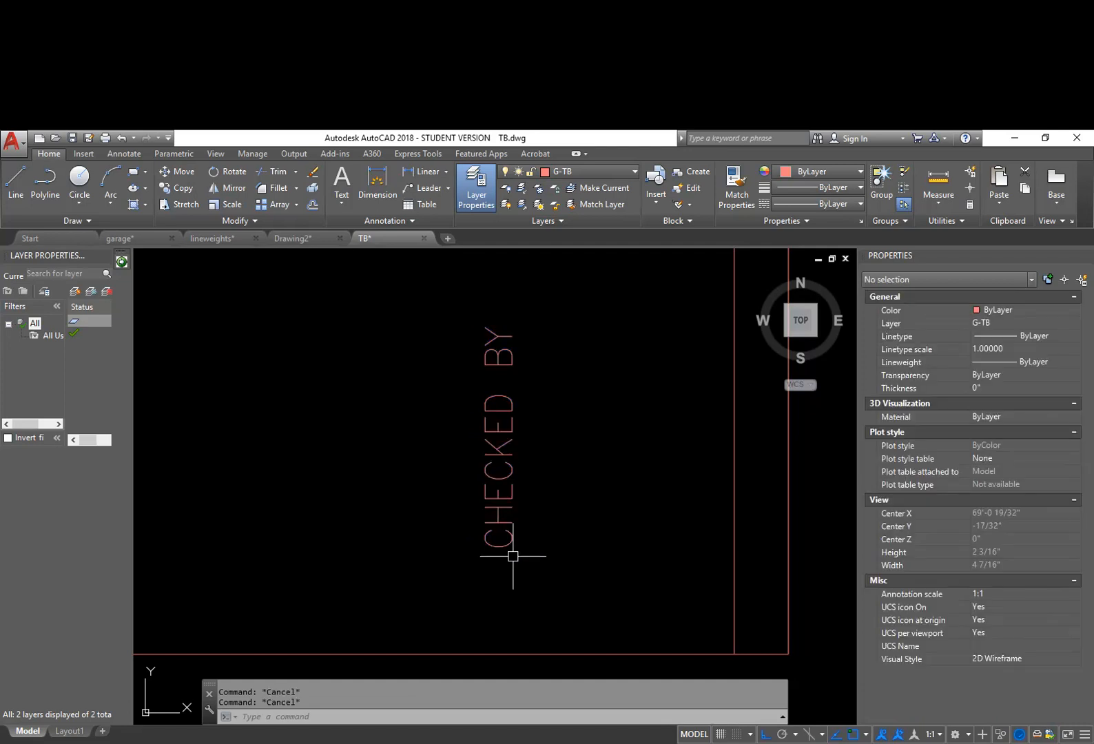
Replace the CHECKED BY wording with the test string ASFASFASFASDFASDF to try out the justification
double_click(509, 541)
type("ASFASFASFASDFASDF")
left_click(604, 613)
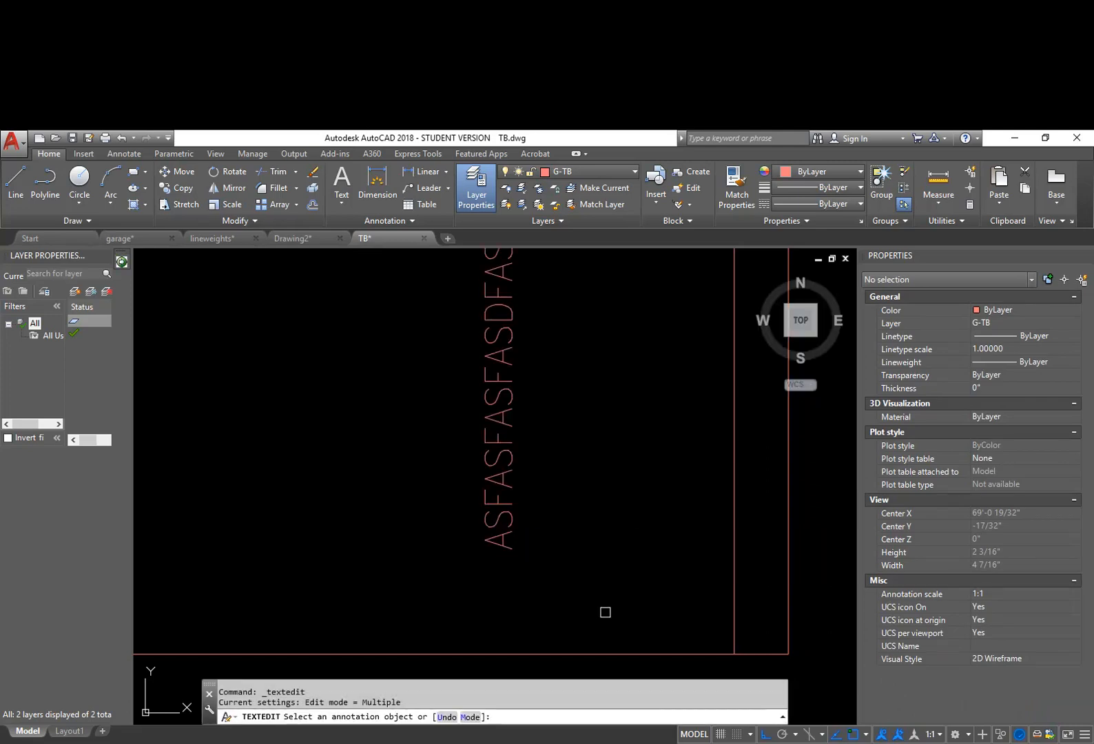
key("Escape")
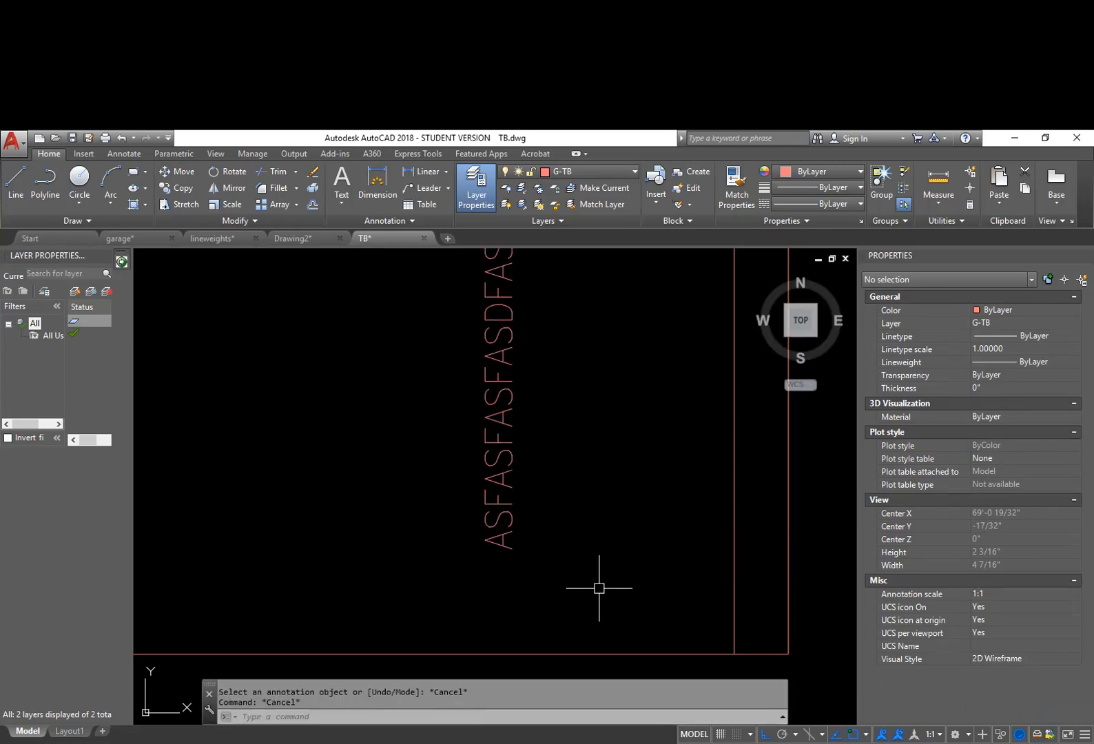
Undo the test wording and inspect the CHECKED BY text's justification grip
key("ctrl+z")
left_click(491, 529)
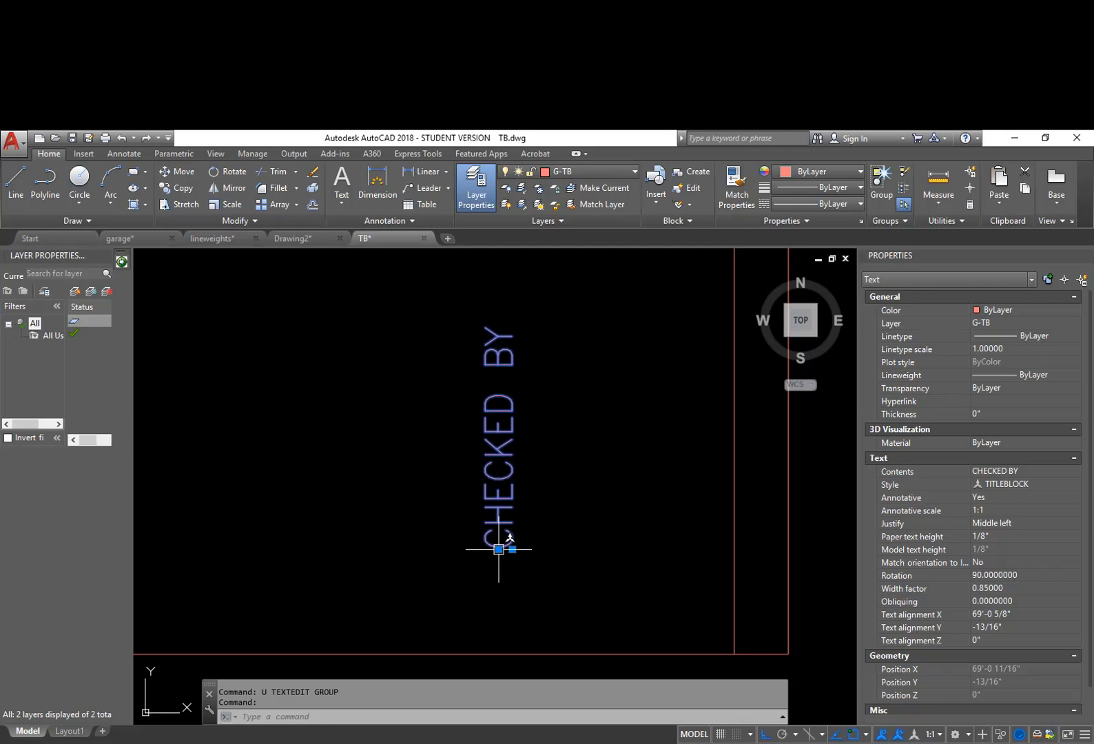
key("Escape")
key("Escape")
Draw a short horizontal line across the narrow strip near the border's bottom line, starting with a Nearest snap on the offset line
type("l")
key("Return")
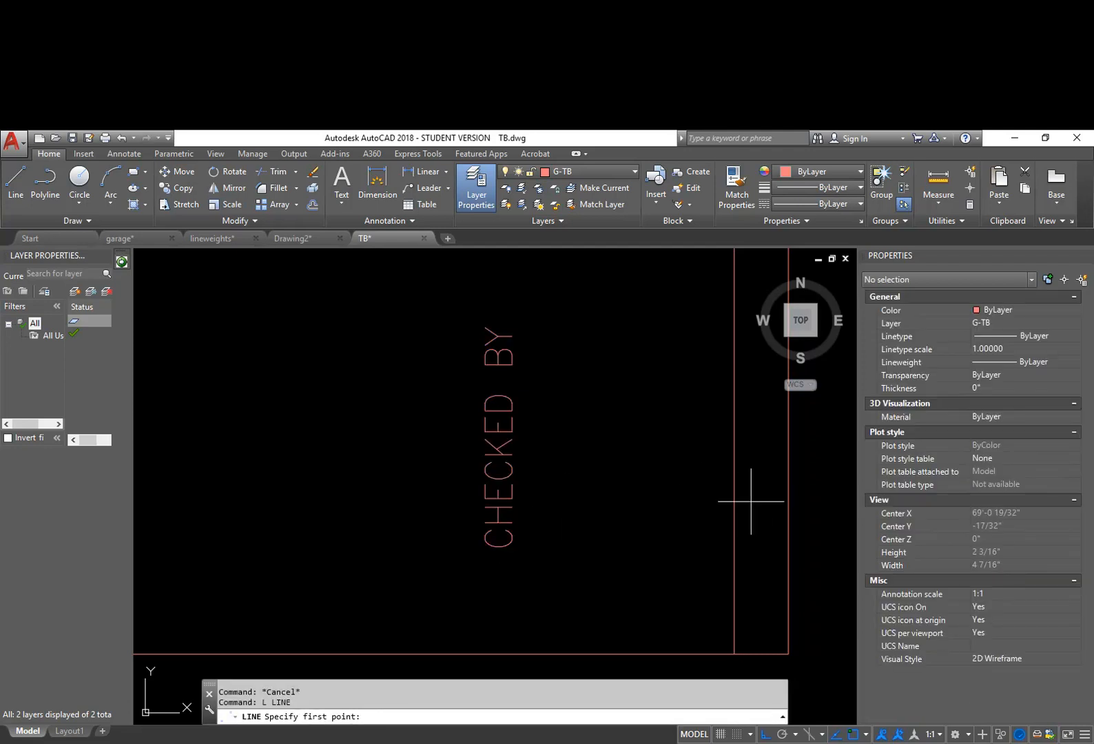
right_click(733, 598, "shift")
left_click(739, 617)
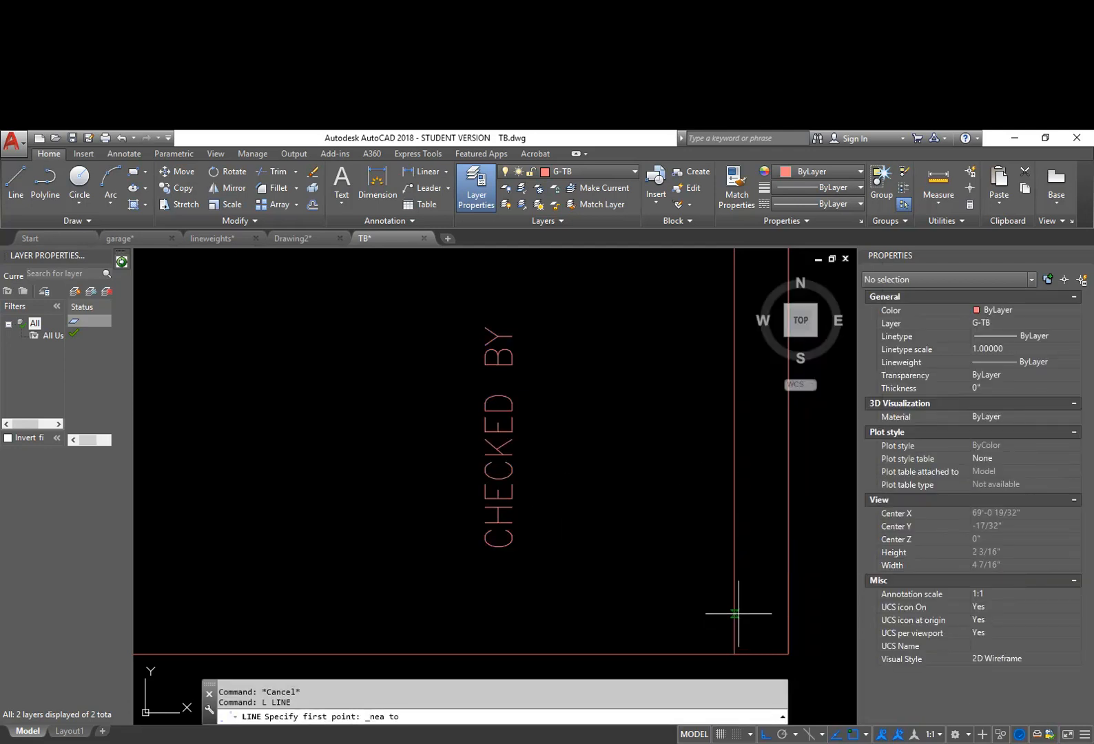
left_click(736, 607)
left_click(788, 605)
key("Return")
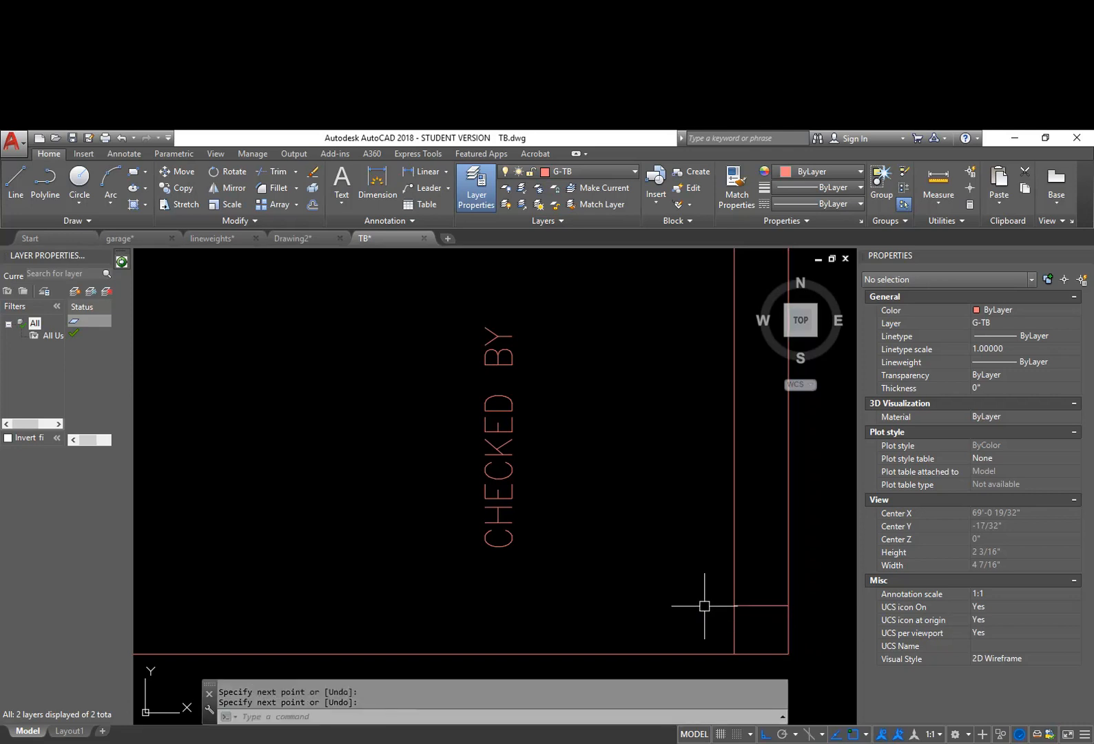
right_click(650, 595, "shift")
left_click(689, 549)
key("Escape")
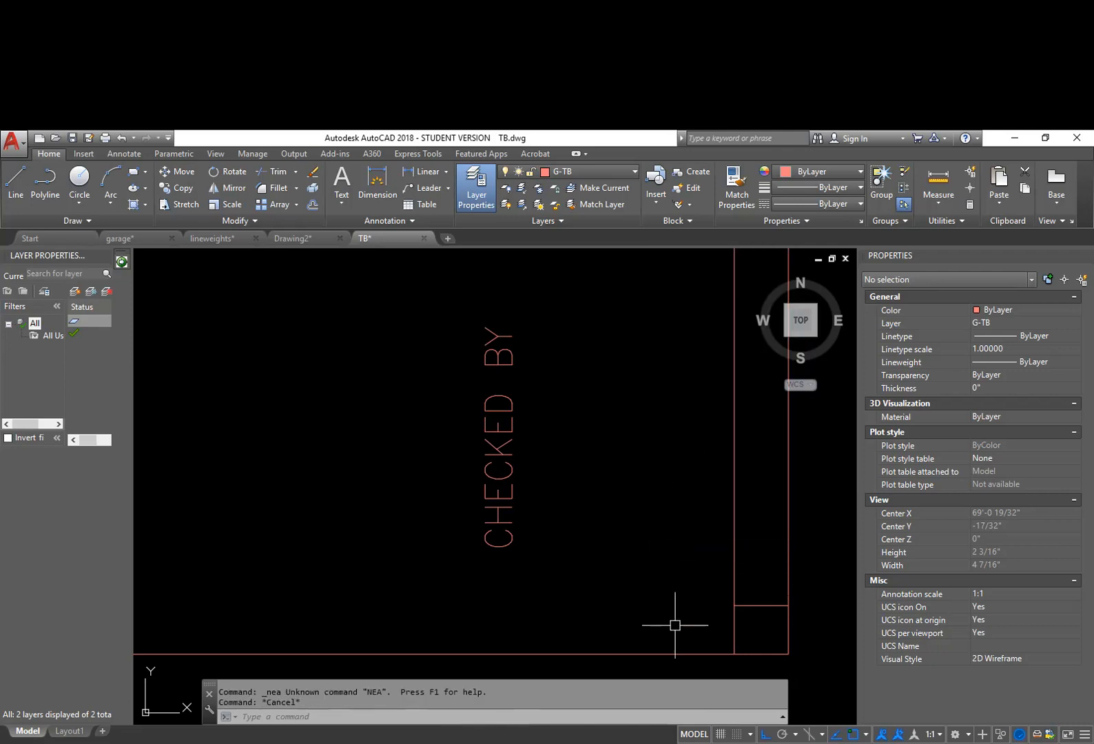
right_click(601, 607, "shift")
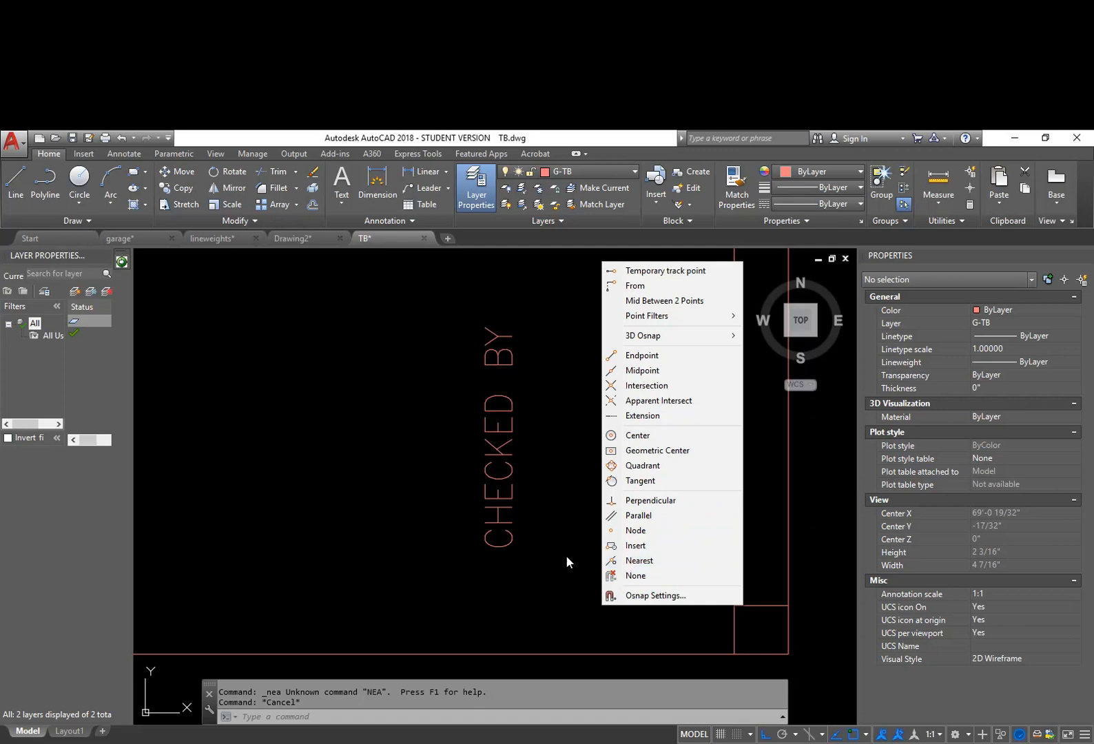
key("Escape")
Move the CHECKED BY text by its middle-left grip onto the midpoint of the short line across the border strip
left_click(540, 559)
left_click(458, 473)
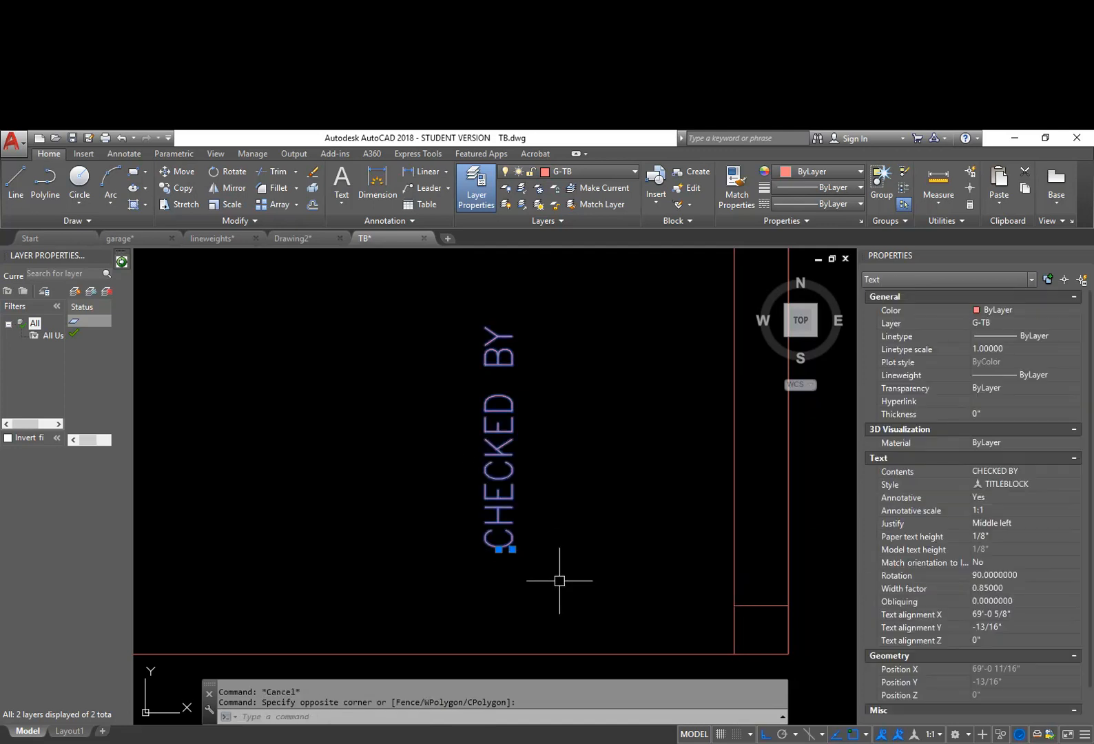
left_click(499, 549)
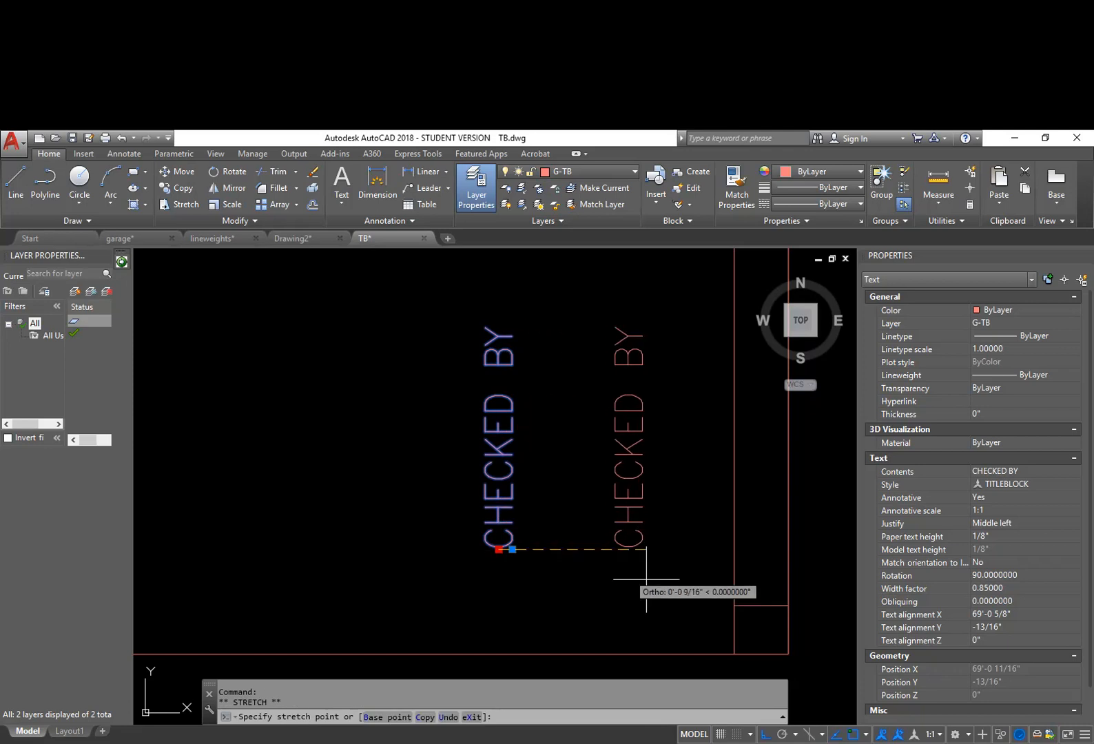
left_click(762, 606)
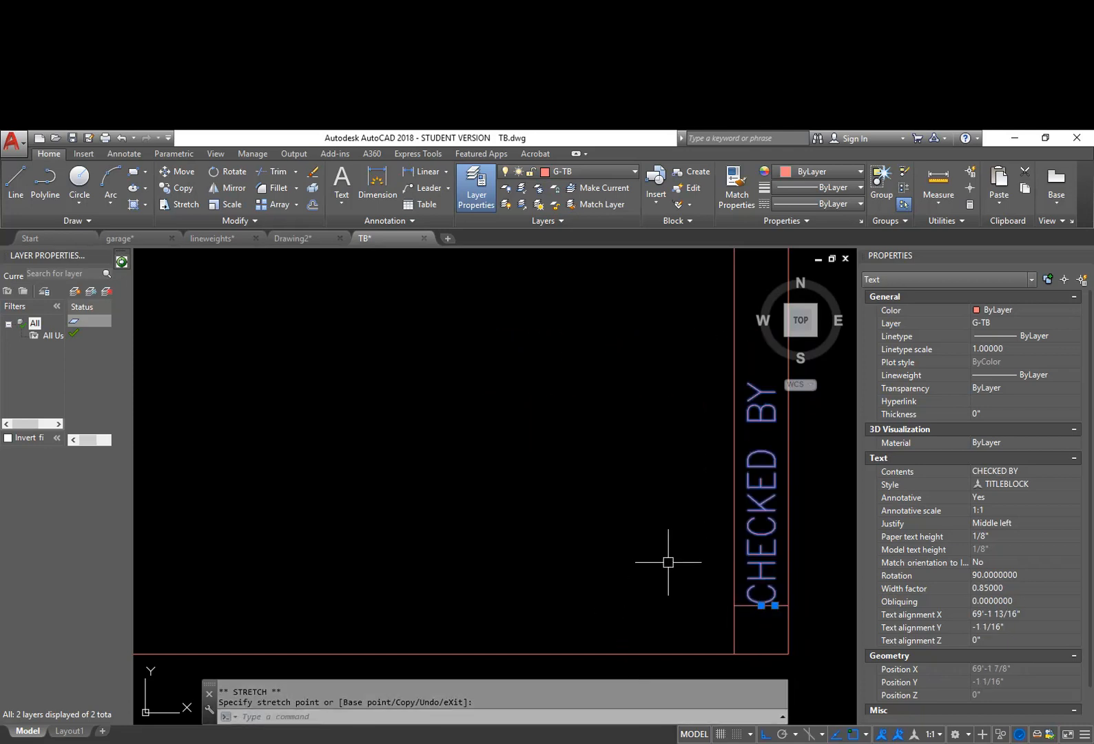
key("Escape")
key("Escape")
Erase the short horizontal helper line at the base of the CHECKED BY text
left_click(775, 606)
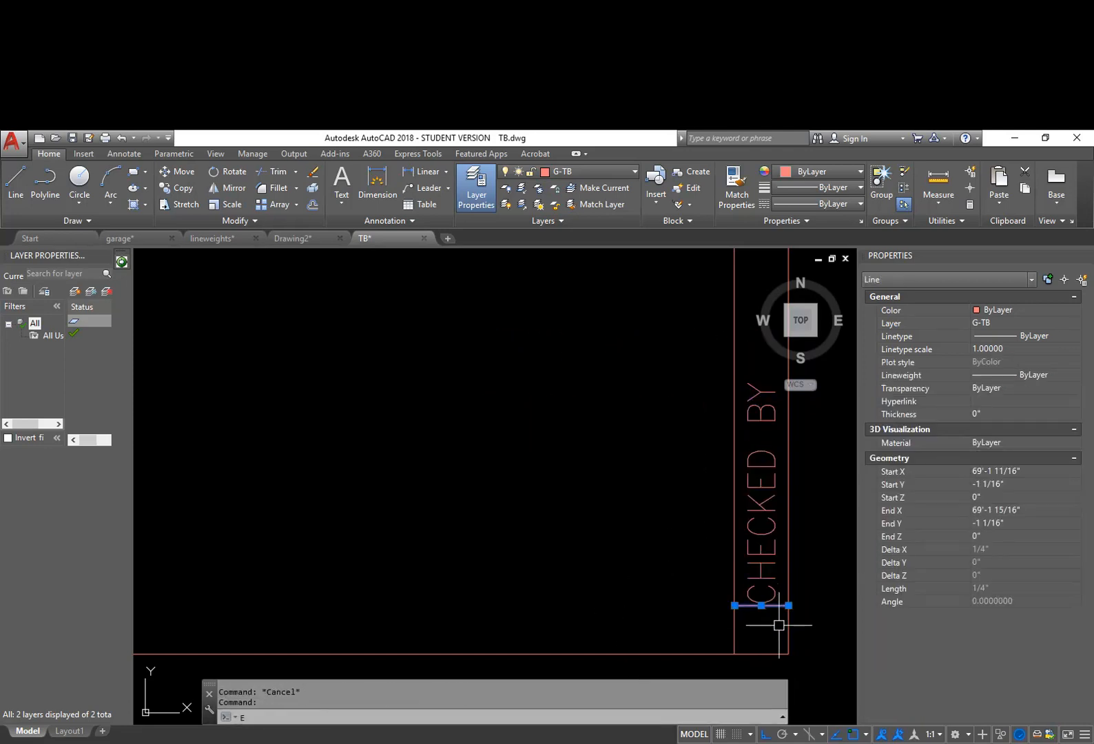
type("e")
key("Return")
Move the CHECKED BY text straight down about 5/32" within the strip, closer to the border's bottom line
scroll(792, 638, "down", 4)
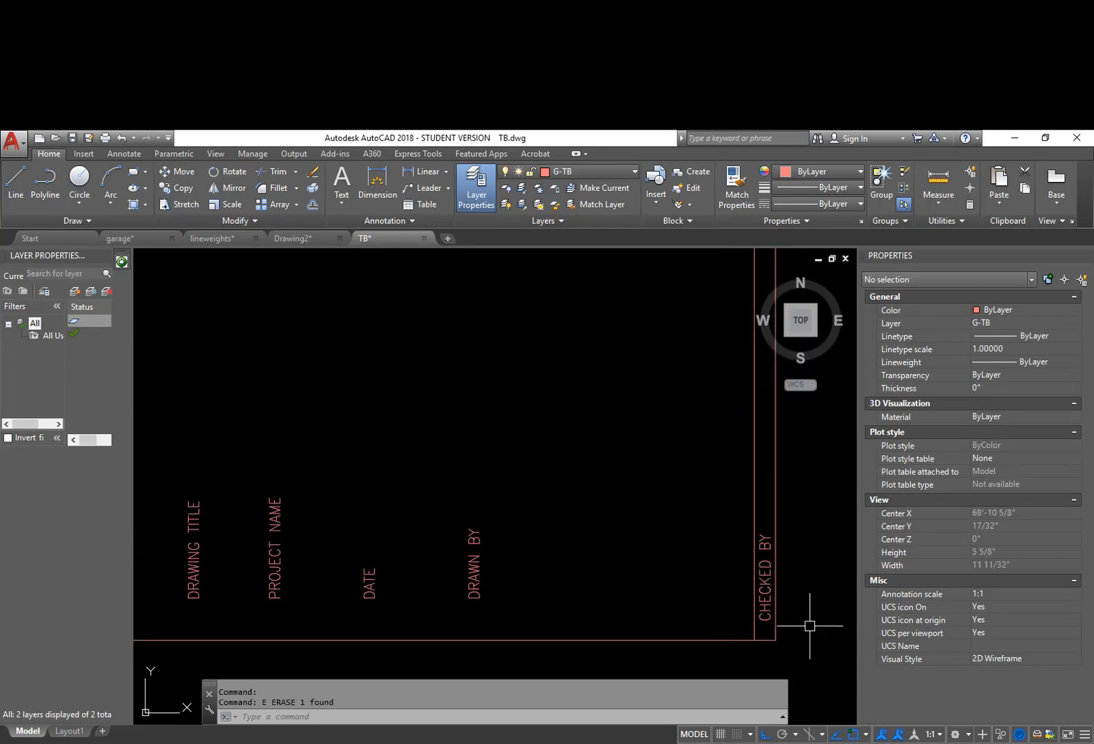
middle_click_drag(806, 630, 623, 601)
scroll(655, 598, "down", 3)
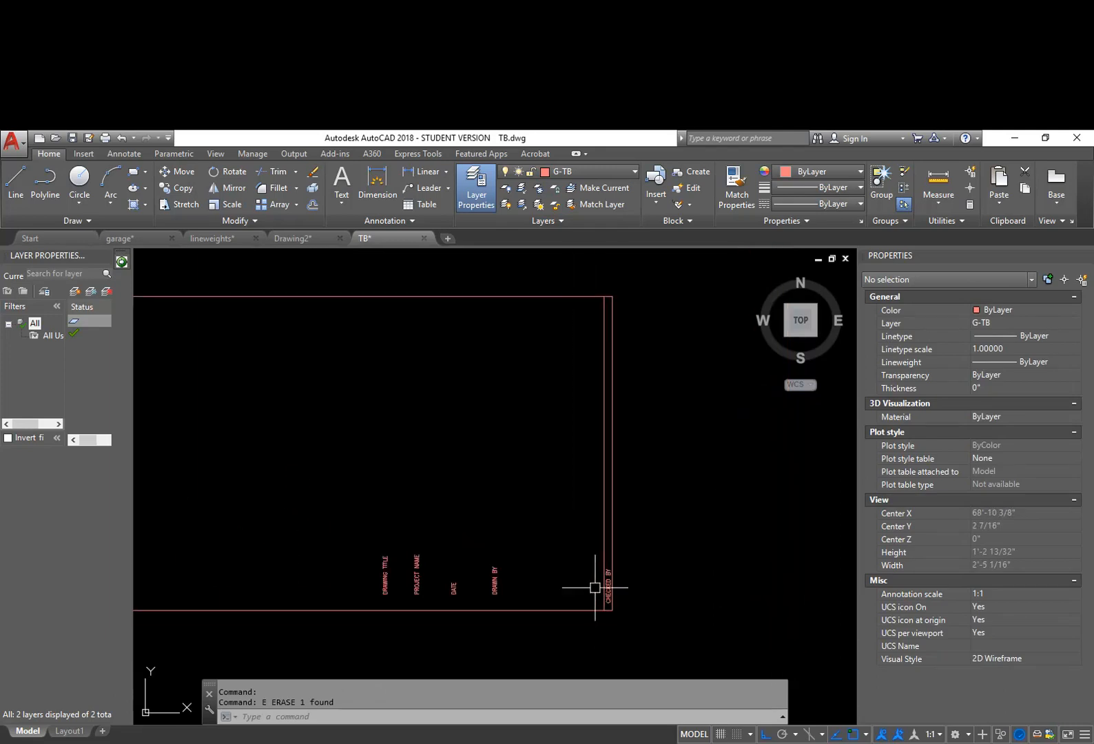
scroll(598, 587, "up", 1)
scroll(599, 590, "up", 4)
scroll(619, 572, "up", 2)
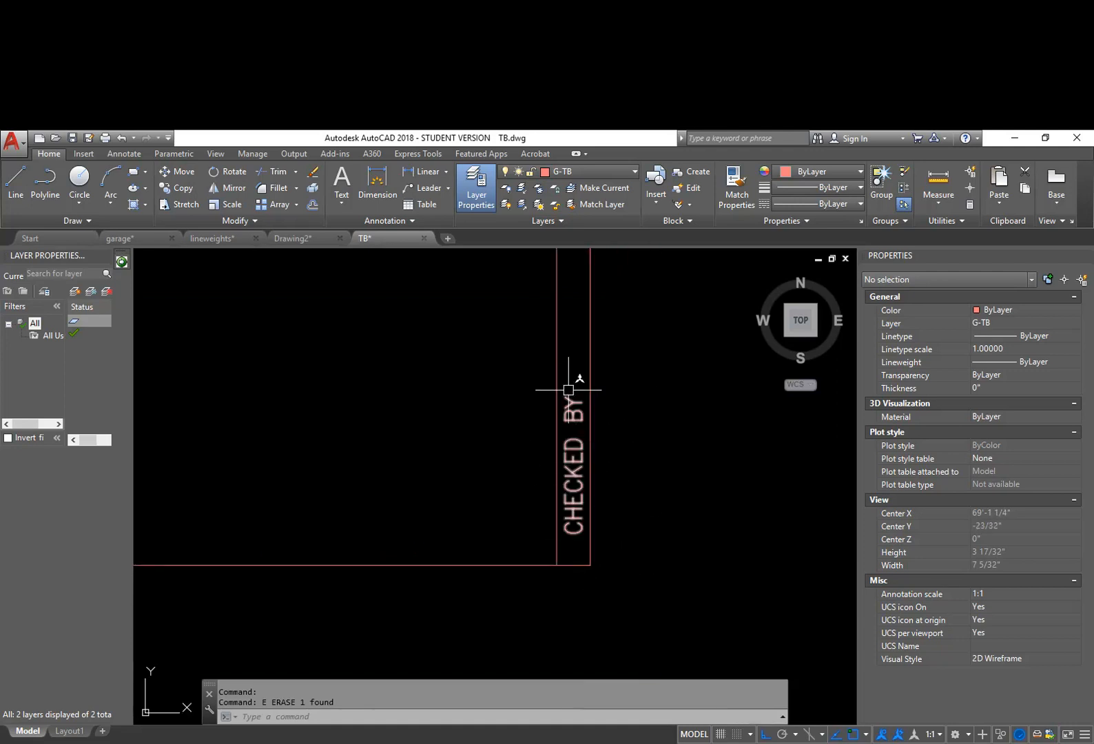
type("m")
key("Return")
left_click(588, 496)
key("Return")
left_click(649, 417)
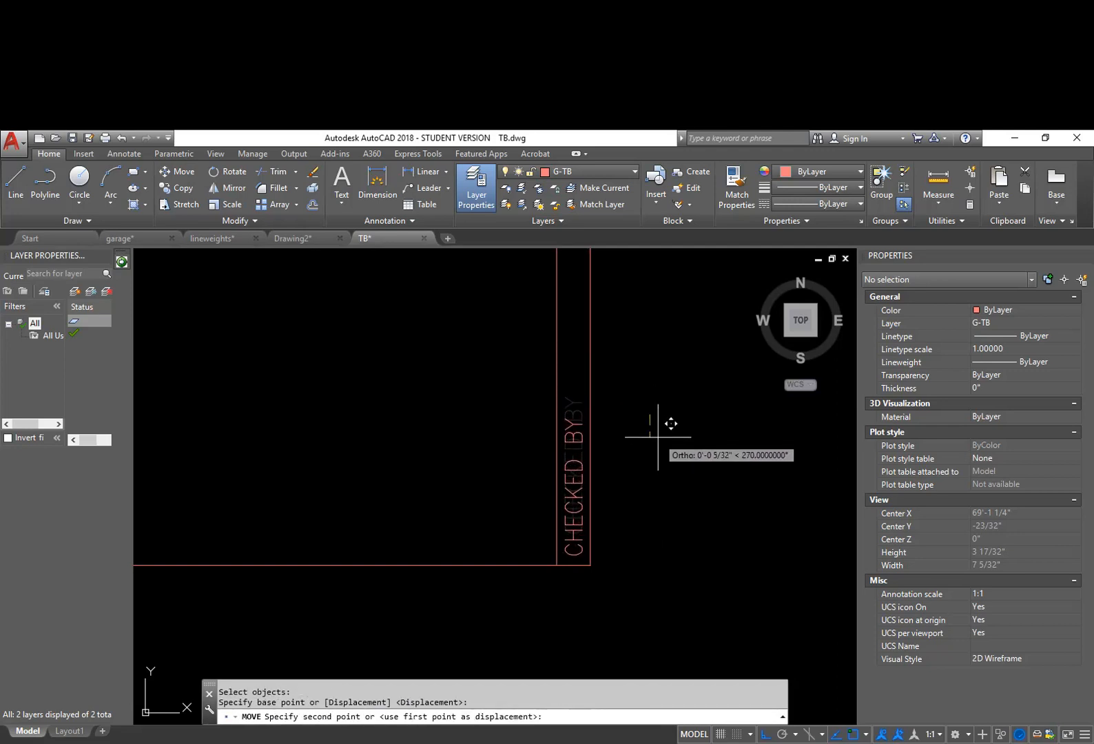
left_click(658, 436)
Add a colon to the label in the strip so it reads CHECKED BY:
double_click(585, 480)
double_click(710, 553)
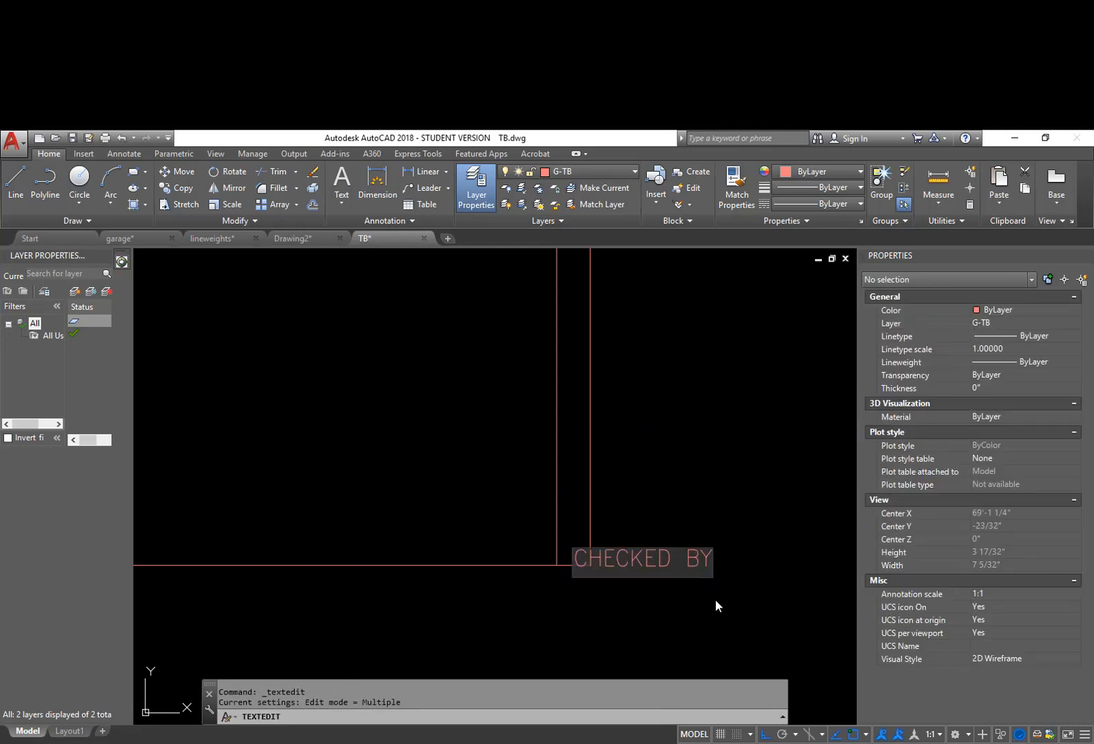
type(":")
key("Return")
key("Return")
Move the DRAWING TITLE, PROJECT NAME, DATE and DRAWN BY labels outside the border, to the right of the strip
scroll(605, 555, "down", 4)
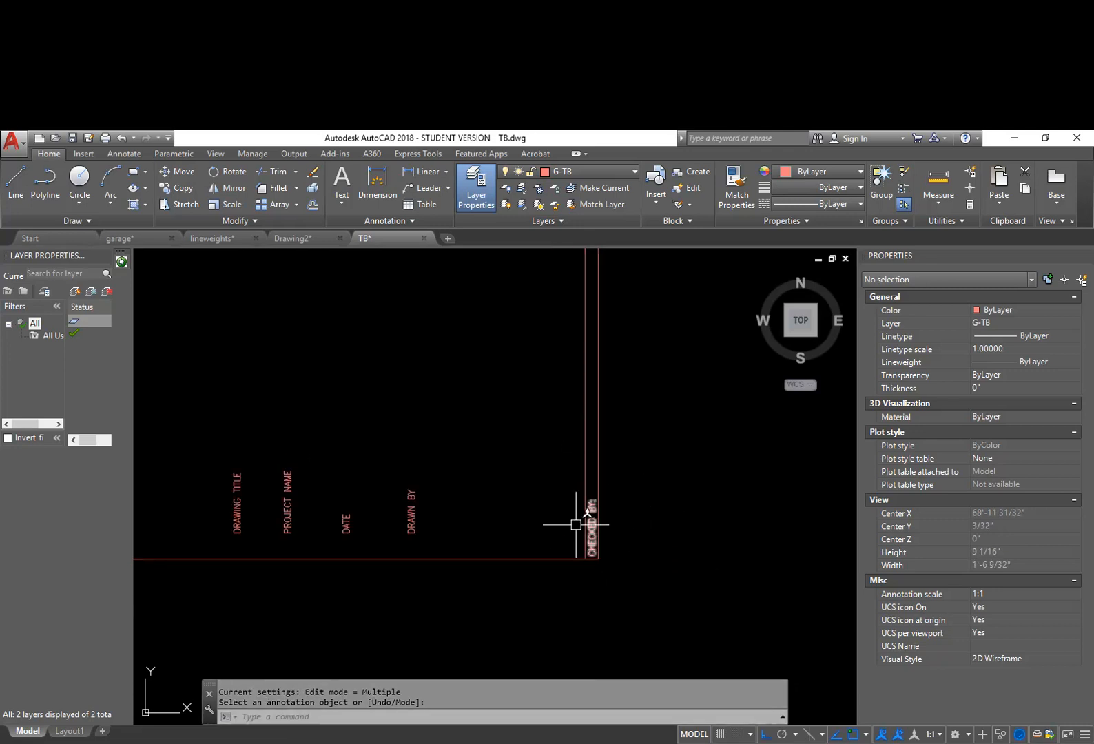
scroll(519, 527, "up", 2)
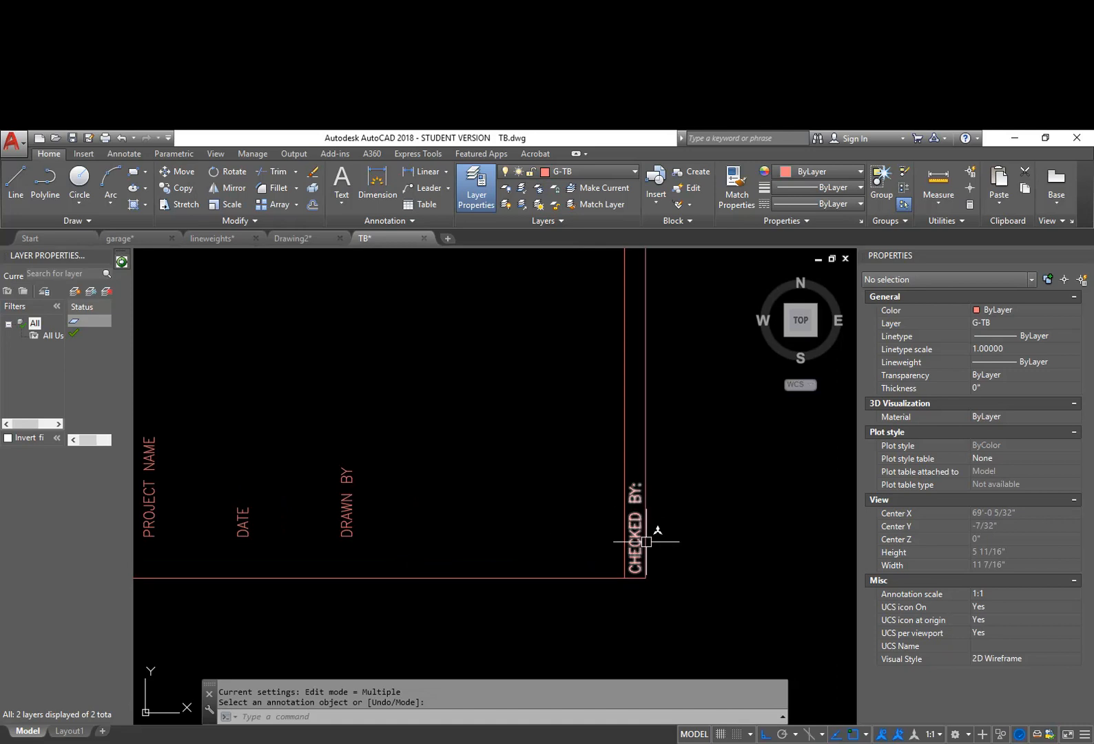
scroll(623, 544, "up", 2)
scroll(596, 513, "down", 4)
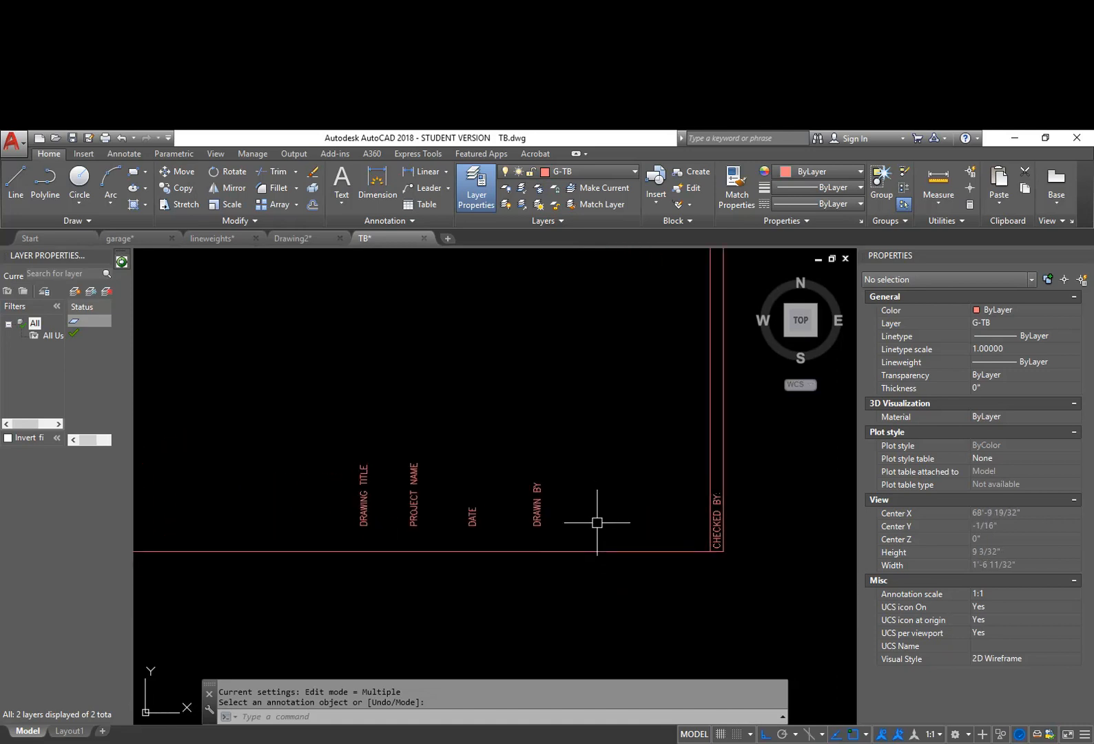
type("M")
key("Return")
left_click(585, 530)
left_click_drag(490, 476, 321, 437)
left_click(321, 438)
key("Return")
left_click(716, 606)
middle_click_drag(714, 614, 490, 546)
key("Escape")
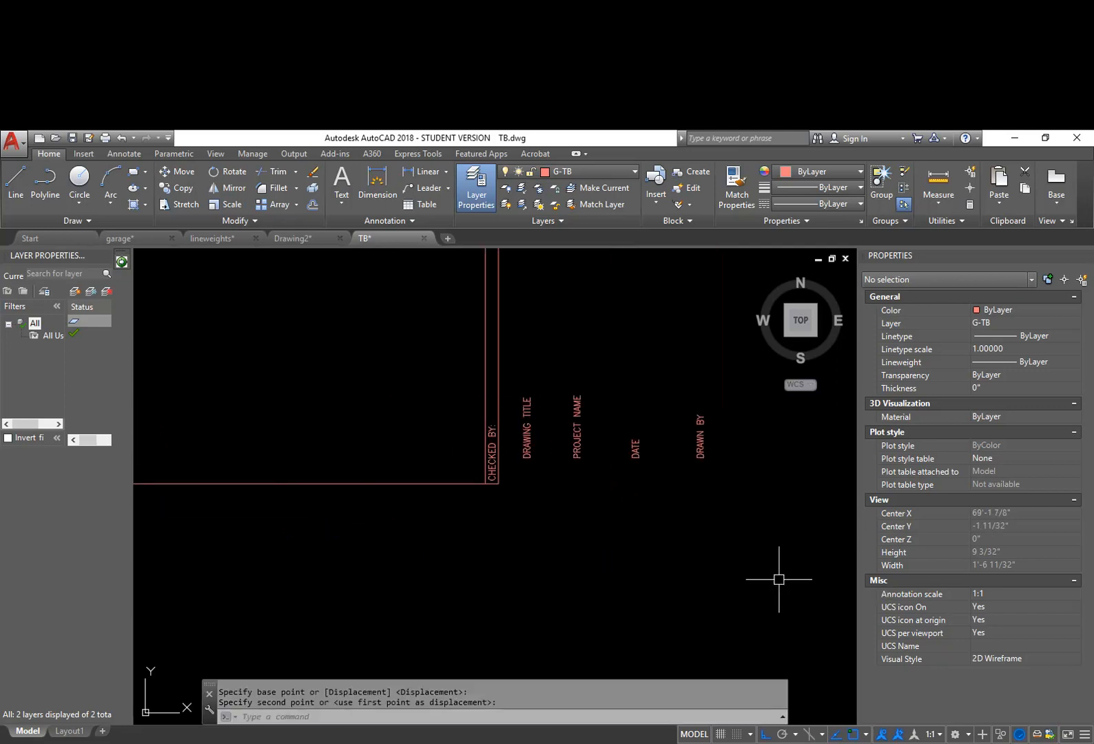
Copy the CHECKED BY: text straight up so the duplicate sits directly above it in the strip
scroll(534, 475, "up", 2)
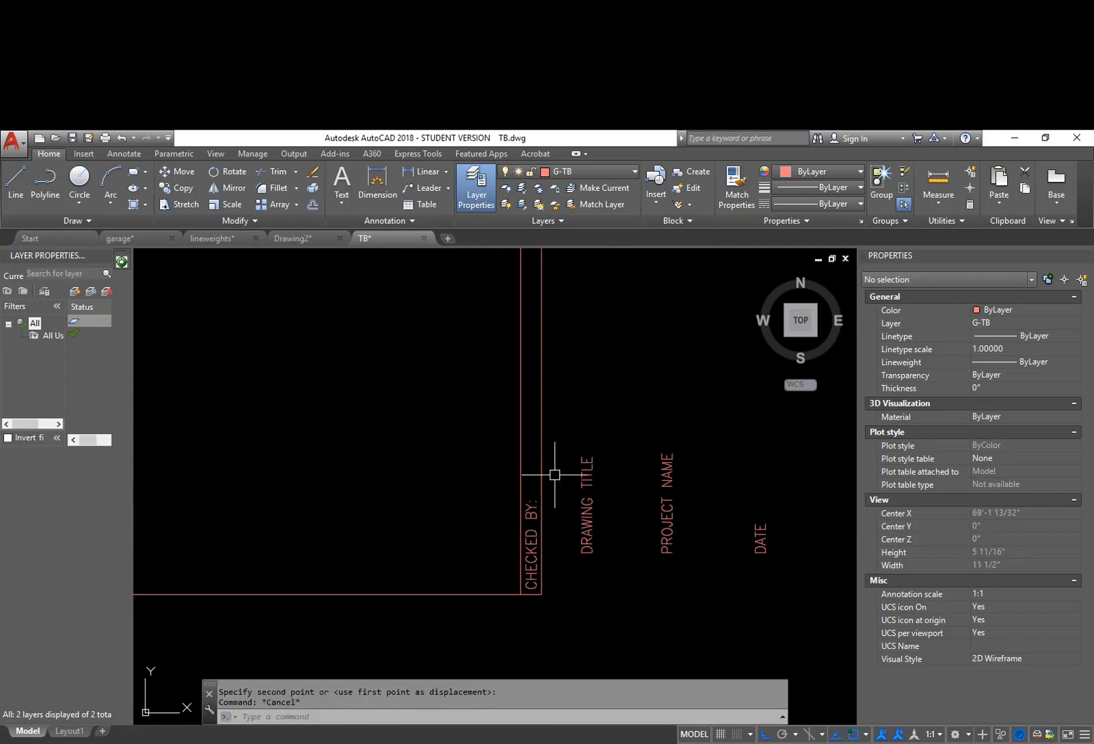
scroll(557, 517, "up", 2)
type("co")
key("Return")
left_click(527, 545)
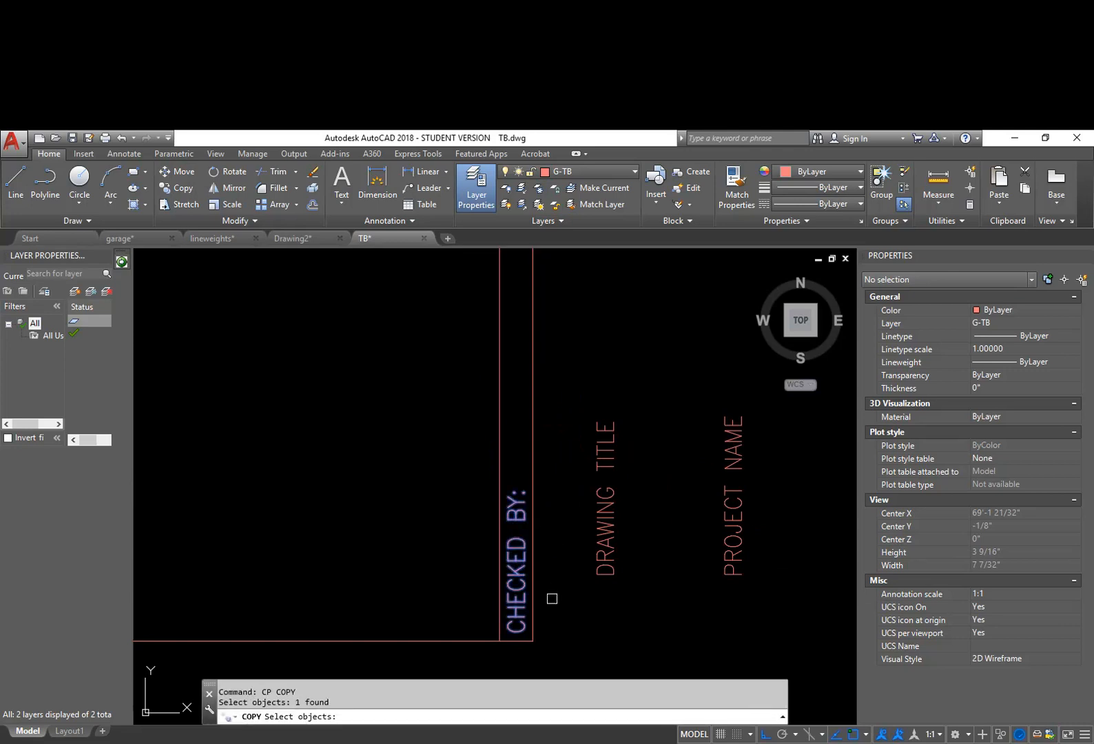
key("Return")
left_click(555, 604)
left_click(560, 451)
key("Escape")
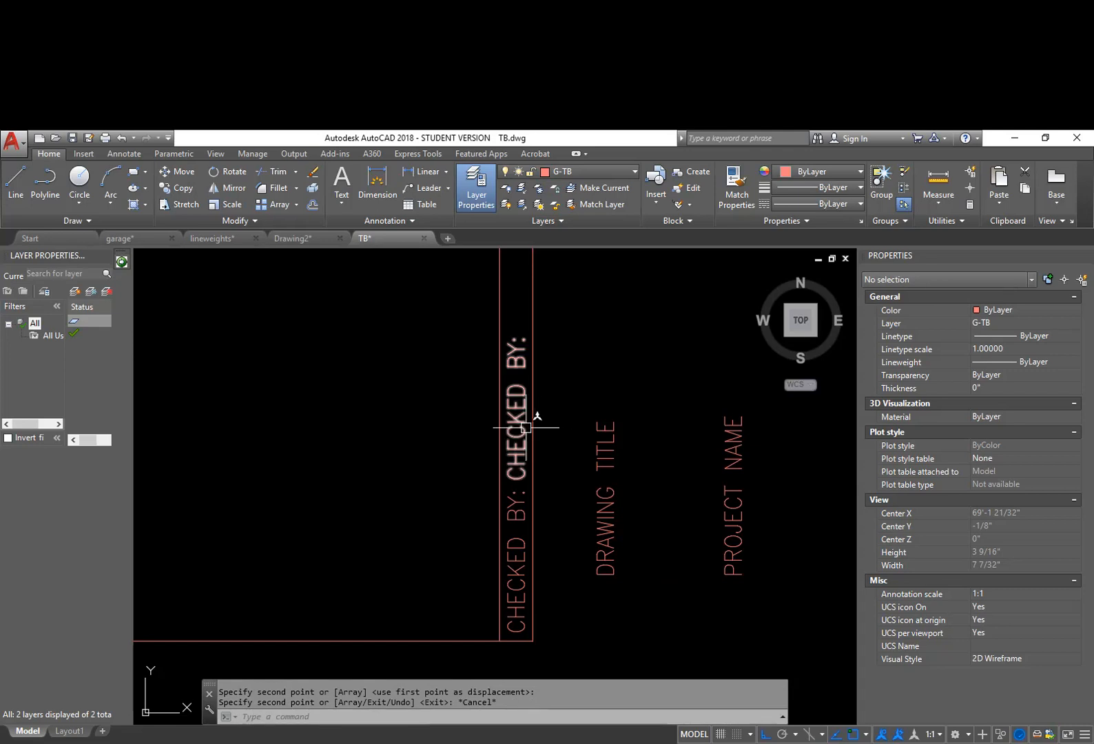
Change the upper CHECKED BY: copy to the initials BWD and finish the text edit
double_click(526, 427)
type("BWD")
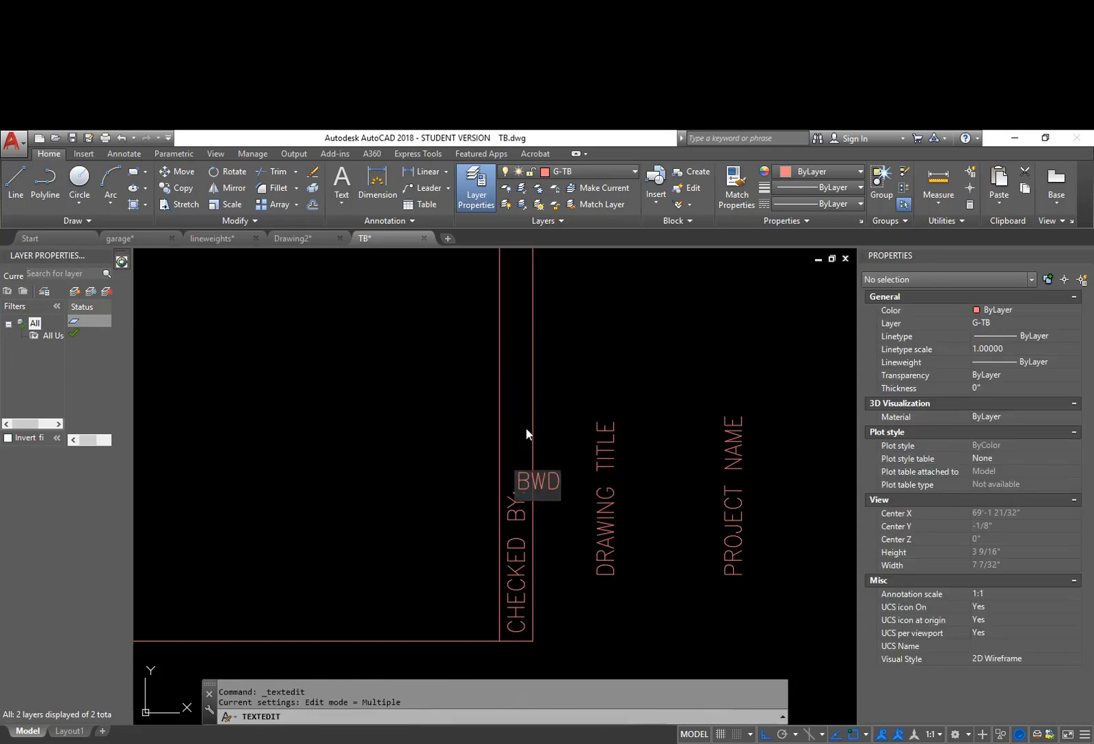
key("Return")
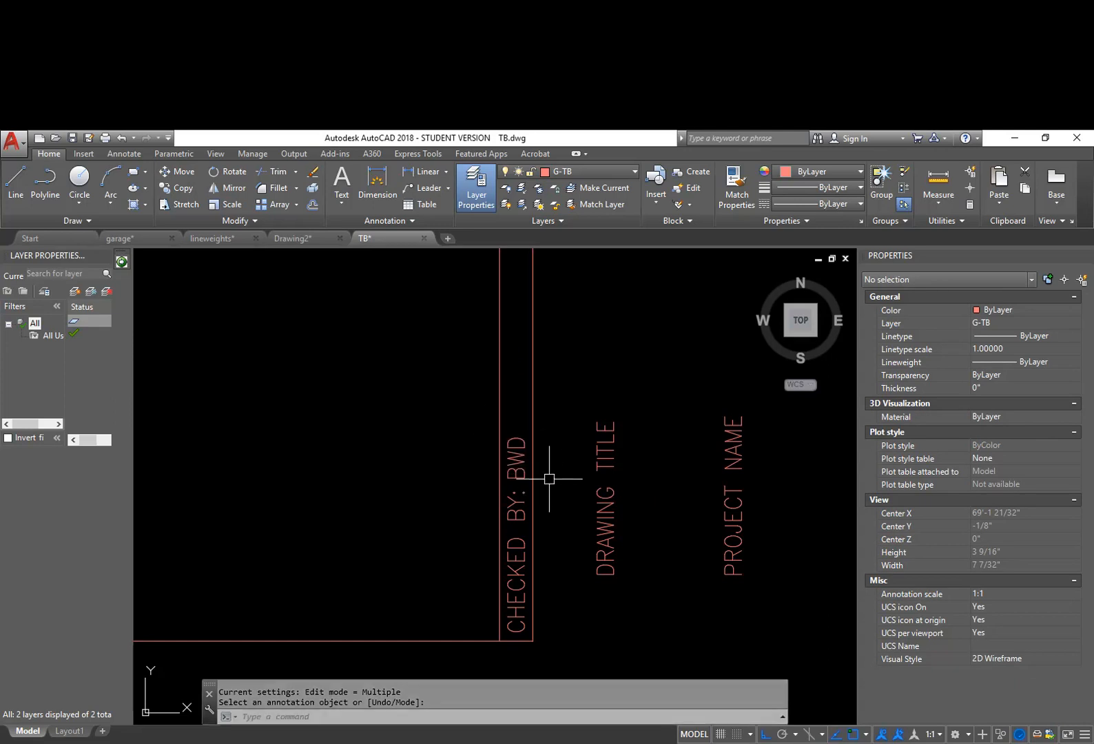
key("Escape")
Move the BWD text slightly up to widen the gap after CHECKED BY:
type("m")
key("Return")
left_click(518, 451)
key("Return")
left_click(551, 434)
left_click(548, 428)
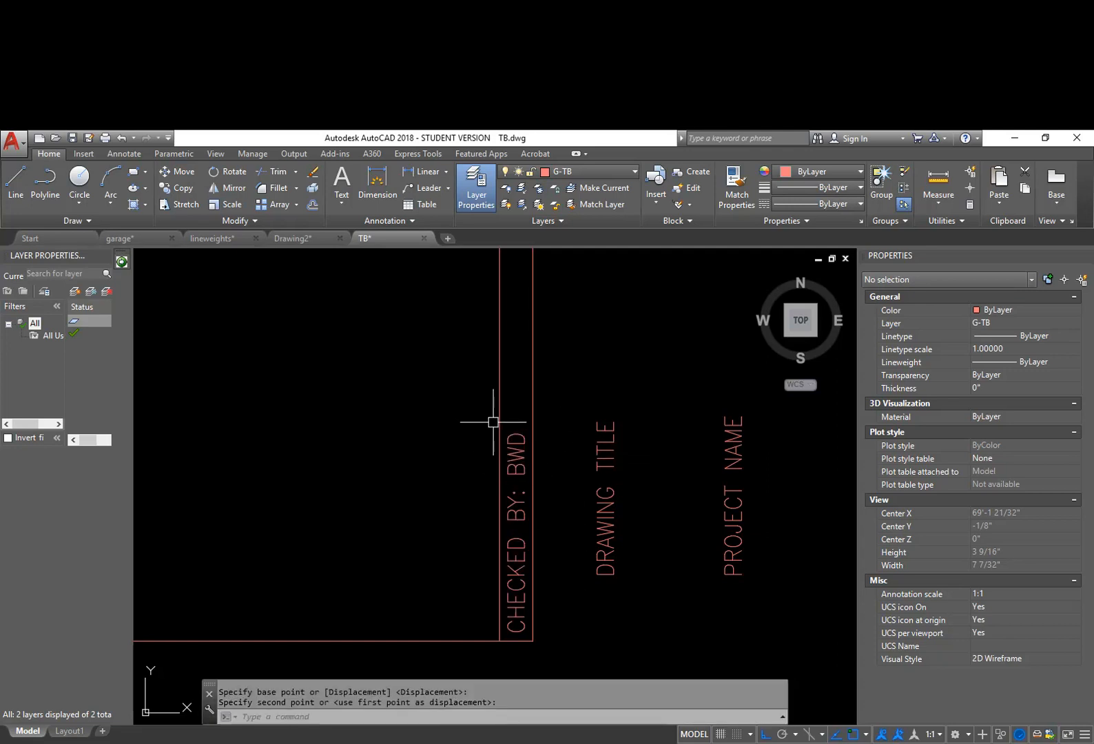
Draw a short horizontal divider line across the strip just above BWD, overshooting both vertical lines
type("l")
key("Return")
left_click(487, 402)
left_click(562, 402)
key("Escape")
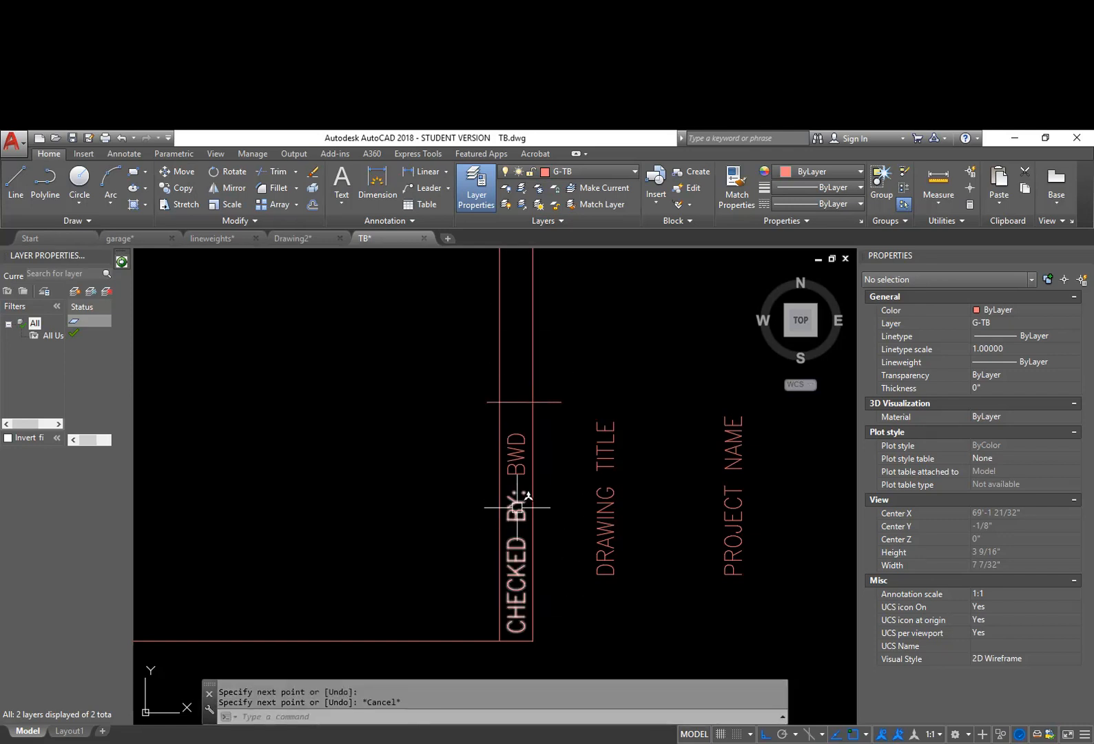
type("cp")
key("Return")
left_click(525, 580)
key("Return")
key("Escape")
Copy the CHECKED BY: and BWD texts straight up so the duplicates start just above the divider line
key("Return")
left_click(517, 555)
left_click(514, 460)
key("Return")
left_click(574, 569)
middle_click_drag(586, 392, 603, 437)
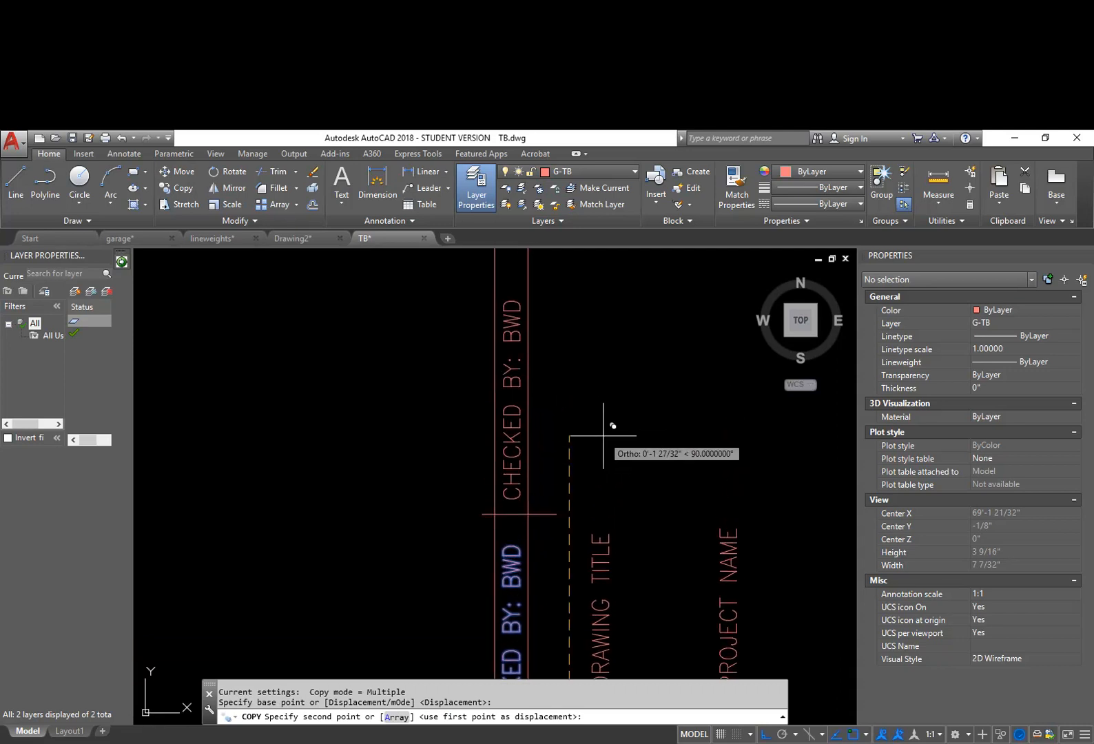
left_click(608, 435)
key("Escape")
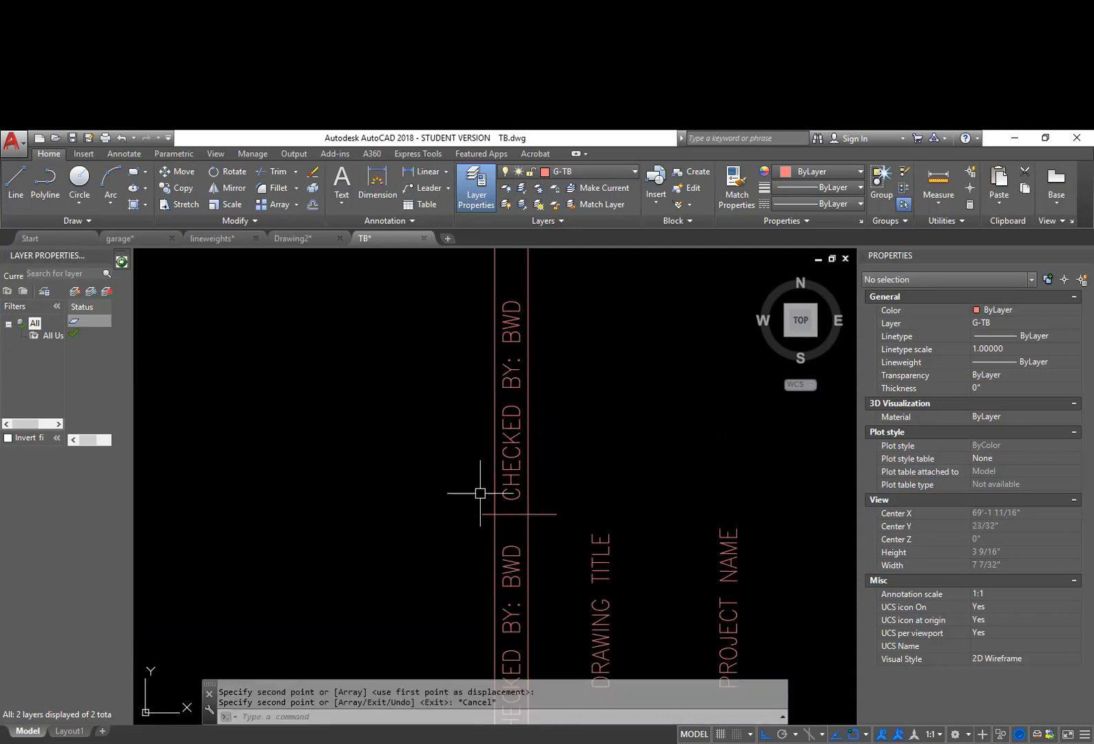
Change the CHECKED BY: label above the divider line to DRAWN BY:
middle_click_drag(527, 447, 554, 321)
middle_click_drag(501, 397, 503, 374)
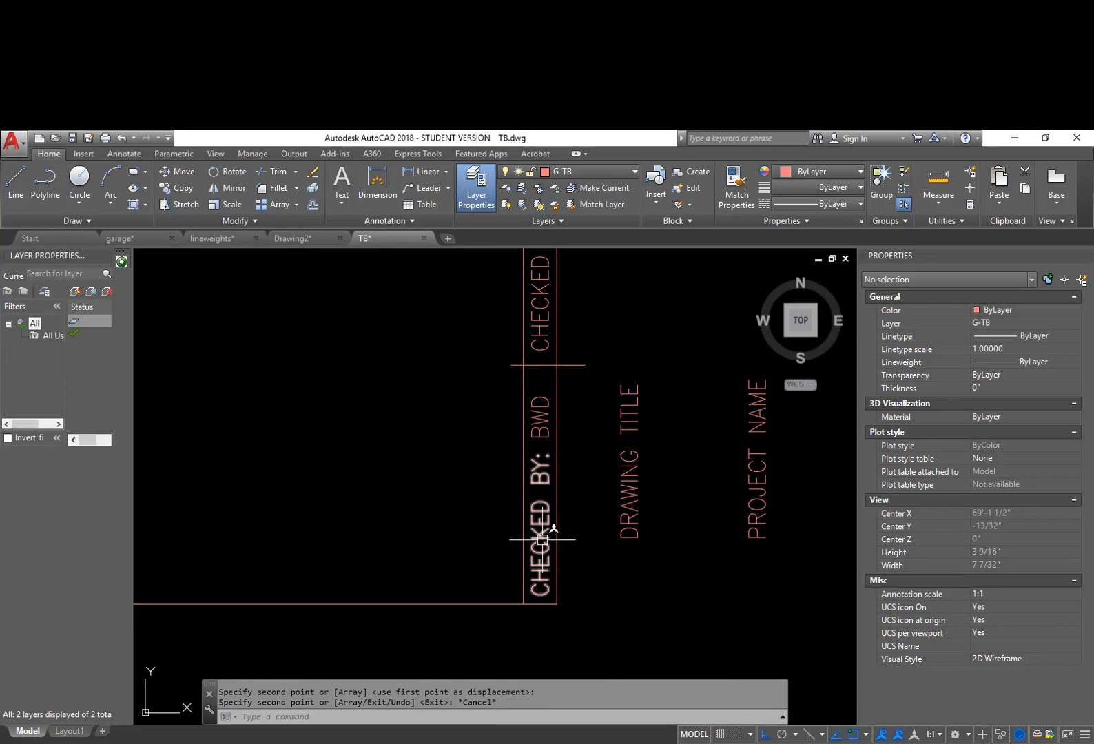
middle_click_drag(576, 347, 576, 464)
left_click(555, 439)
double_click(546, 473)
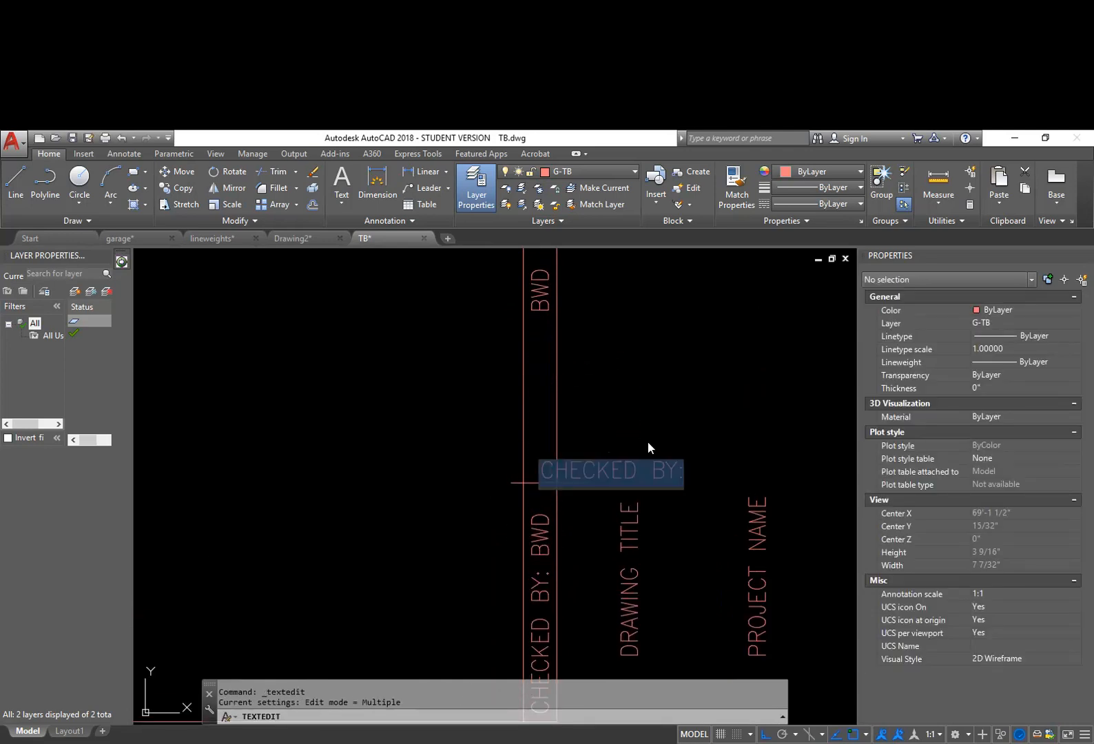
type("DRAWN BY")
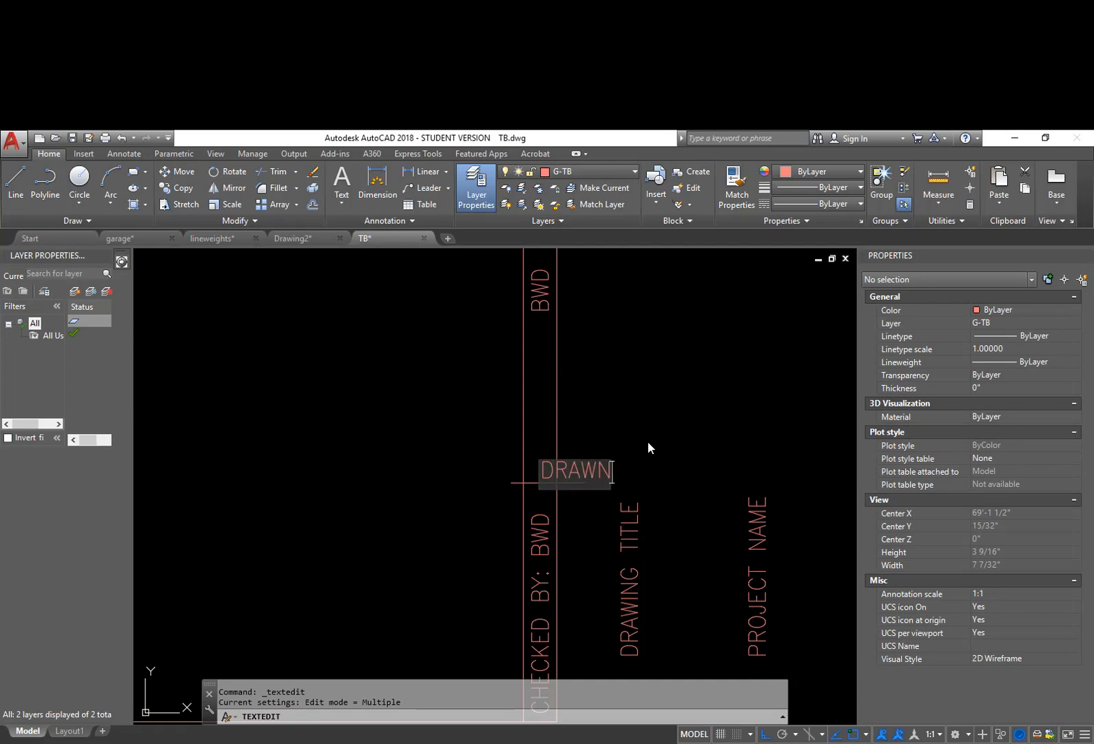
type(":")
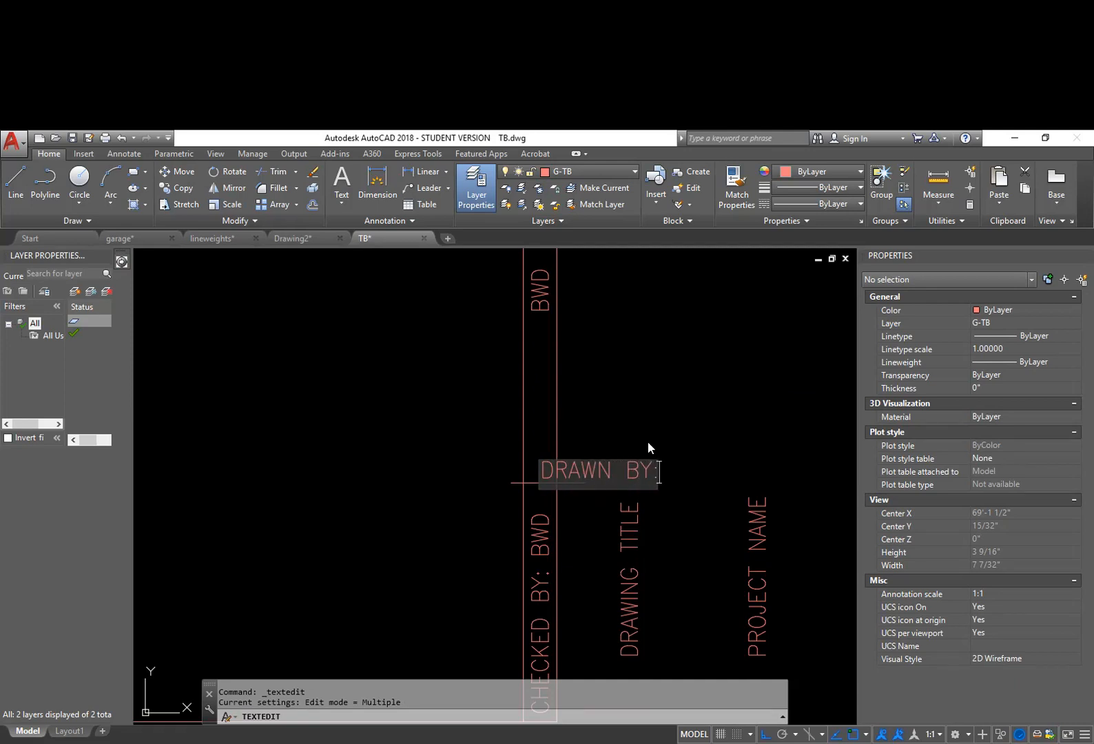
key("Return")
key("Return")
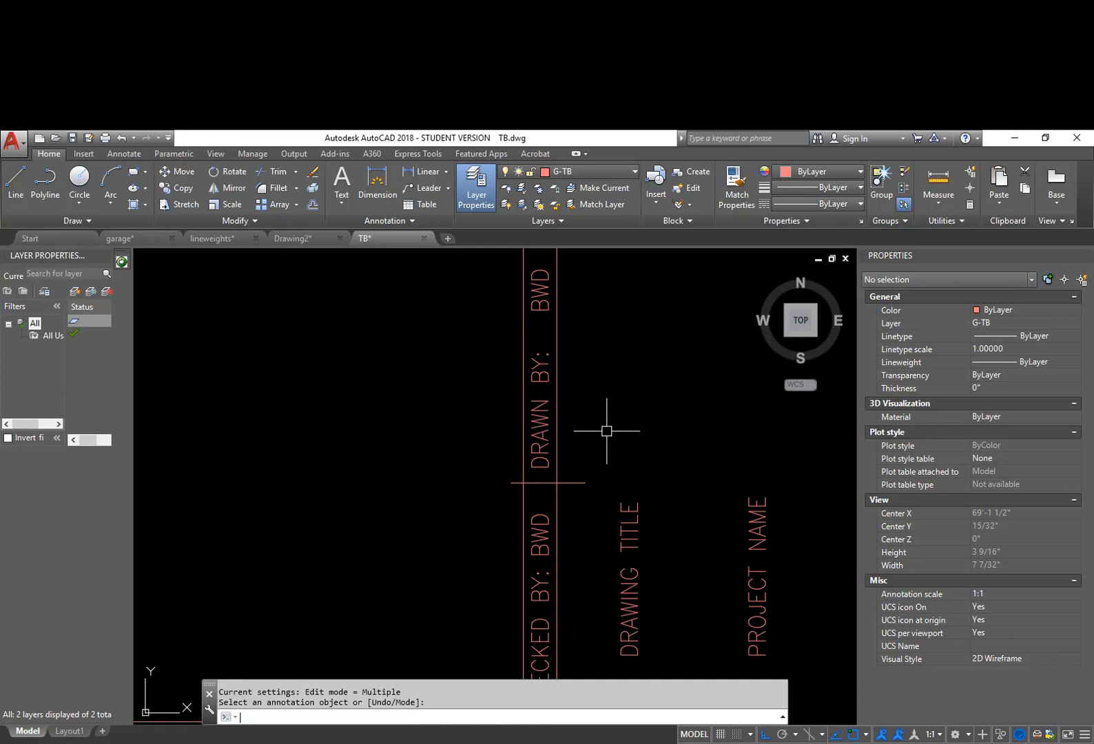
Move the upper BWD text straight down so it sits close to the DRAWN BY: label
middle_click_drag(572, 366, 564, 432)
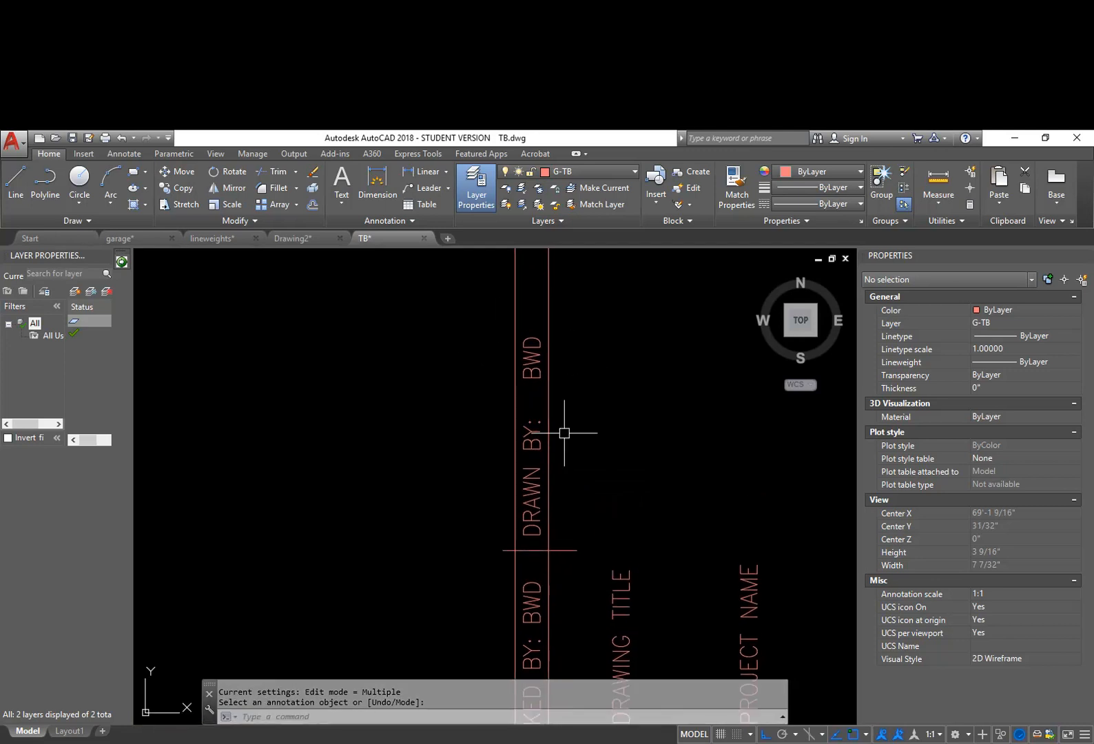
type("m")
key("Return")
left_click(538, 353)
key("Return")
left_click(593, 362)
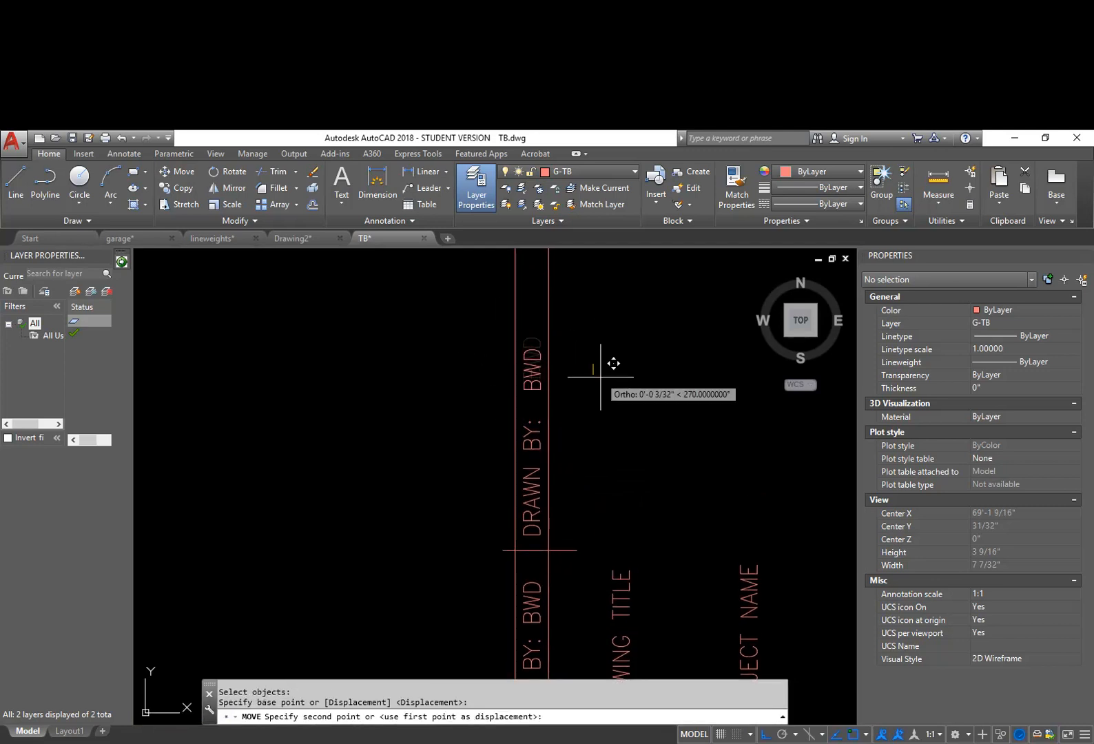
left_click(604, 386)
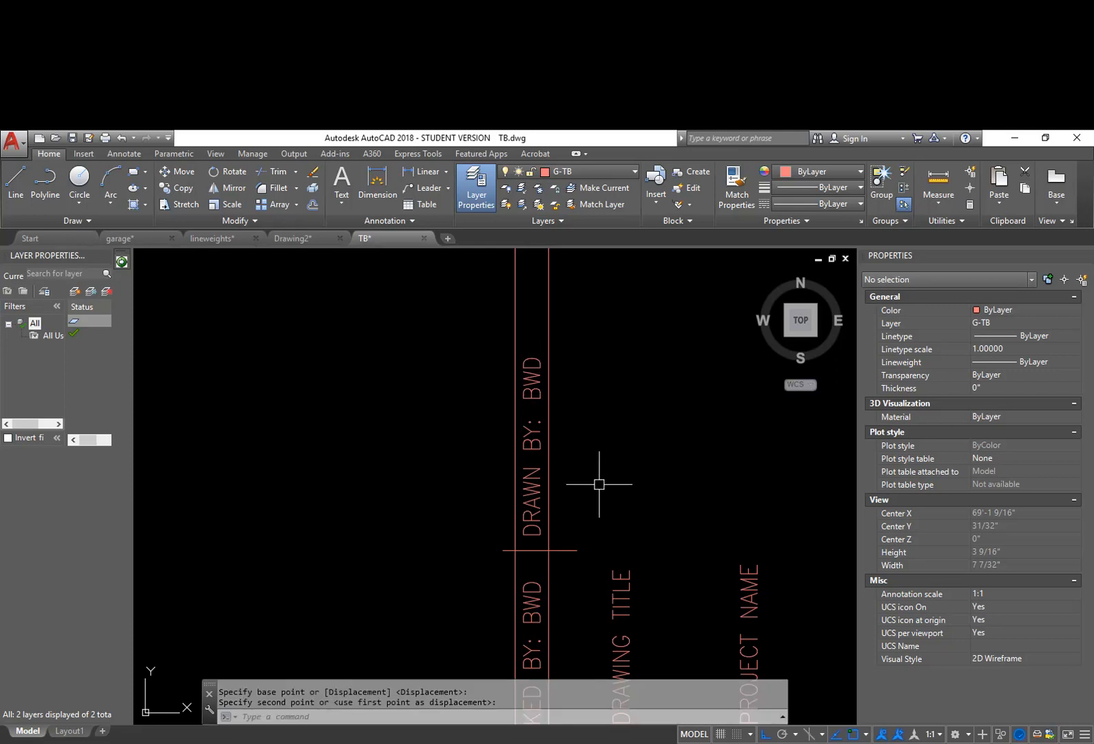
Copy the divider line together with DRAWN BY: and BWD straight up the strip to form a third field
type("co")
key("Return")
left_click(569, 550)
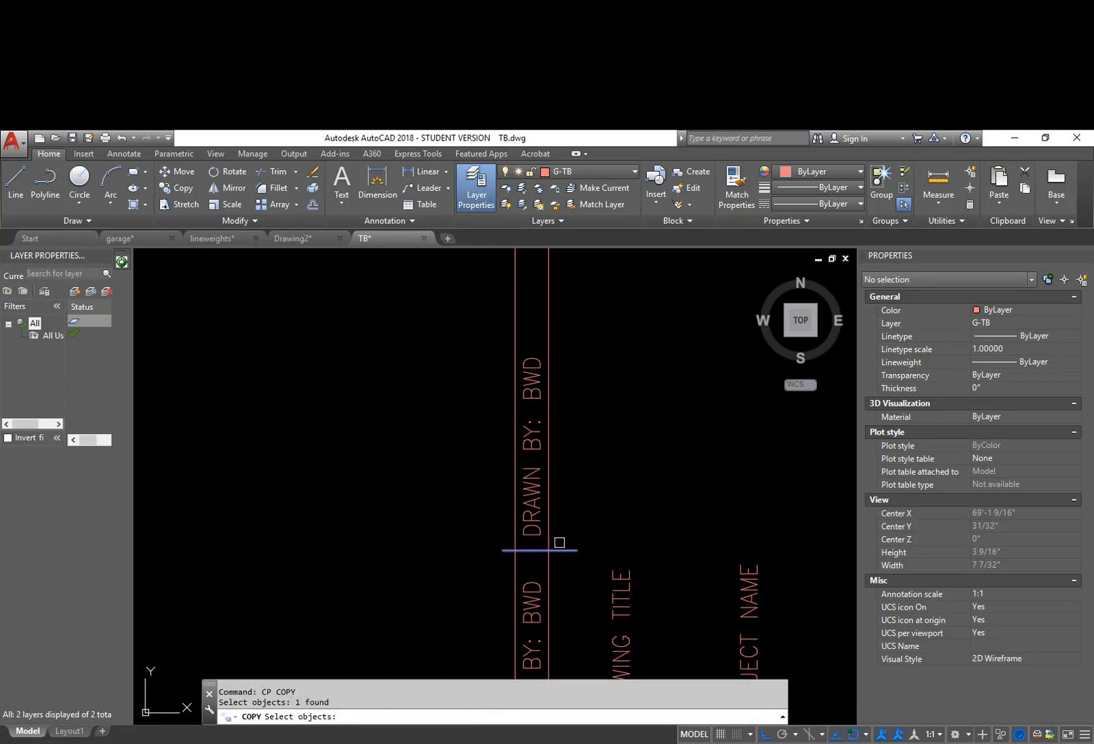
left_click(527, 518)
key("Return")
left_click(591, 480)
mouse_move(599, 327)
middle_mouse_down()
mouse_move(605, 380)
mouse_move(576, 395)
middle_mouse_up()
left_click(621, 307)
key("Escape")
Change the topmost DRAWN BY: label in the strip to DATE:
scroll(585, 427, "down", 3)
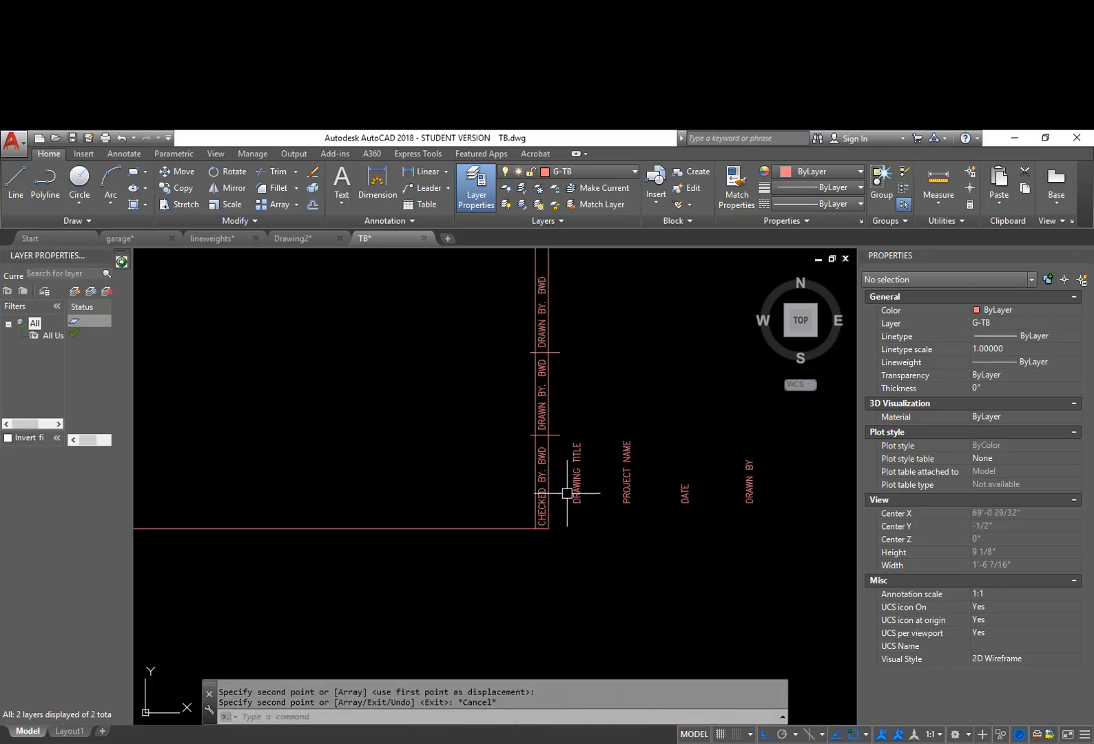
middle_click_drag(591, 342, 637, 434)
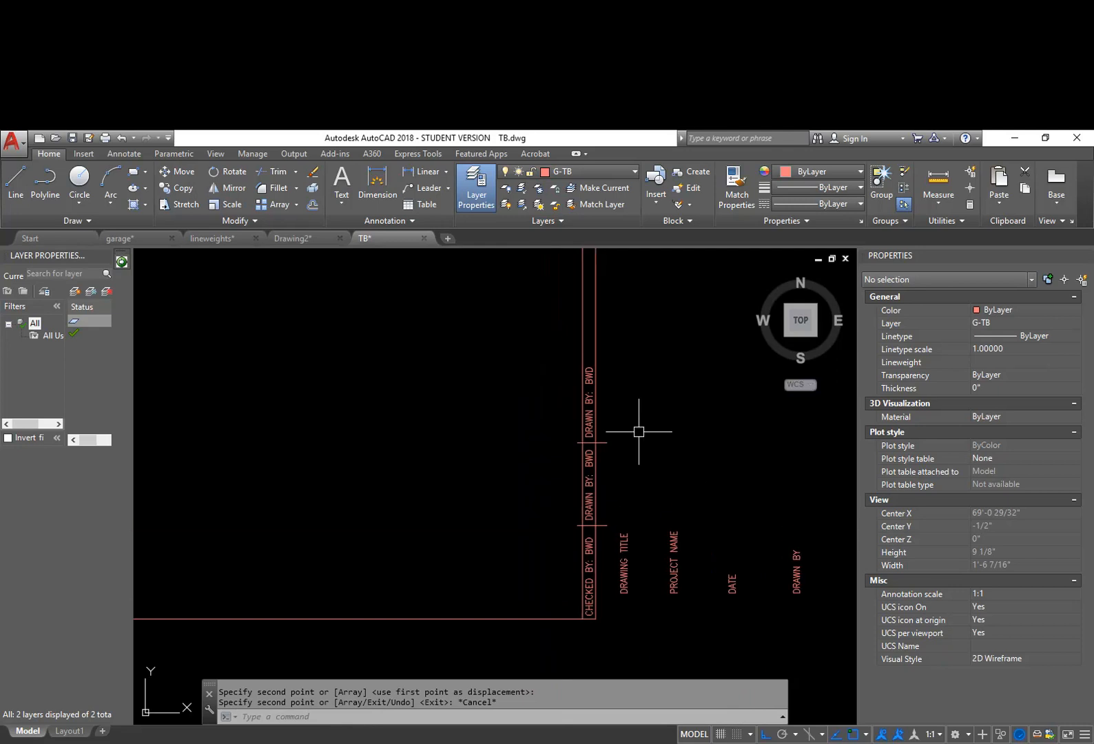
scroll(565, 359, "up", 4)
double_click(579, 459)
type("DATE:")
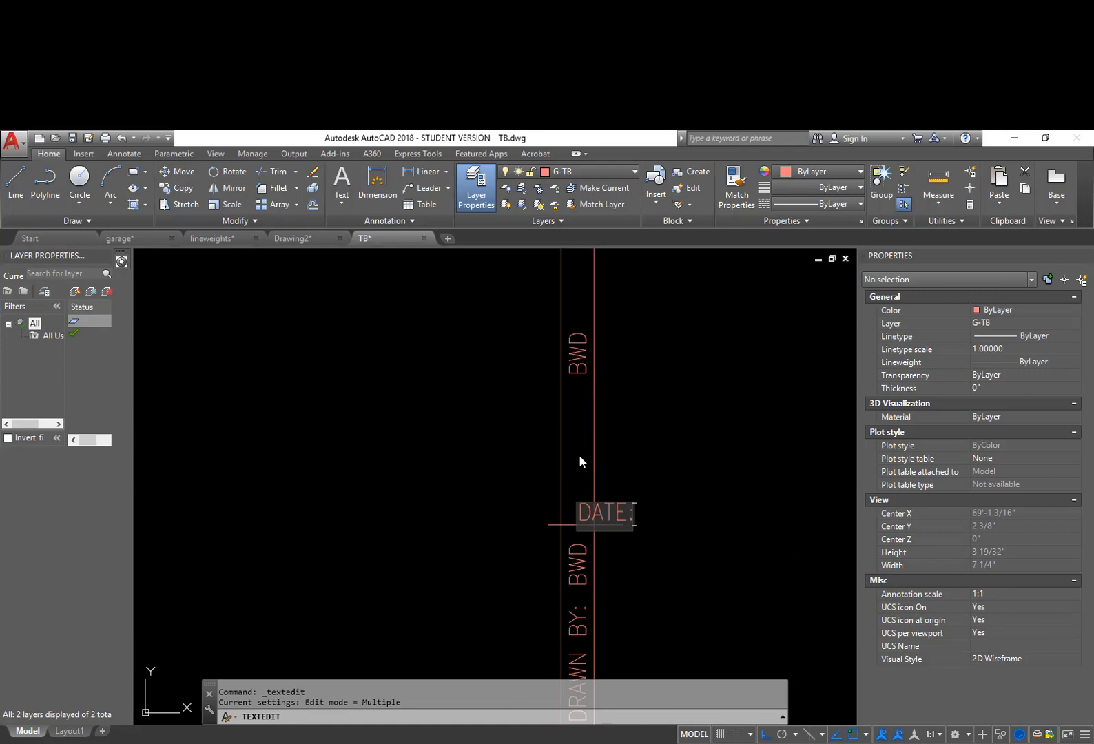
left_click(578, 454)
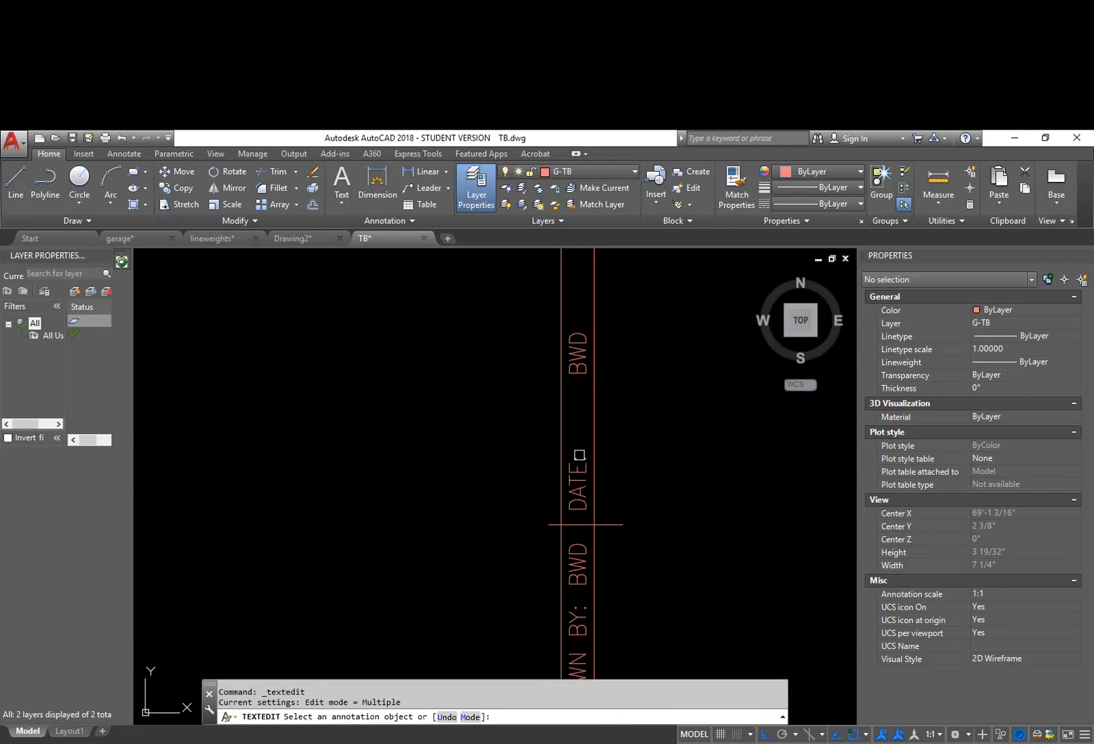
Move the BWD text above DATE: straight down about 7/16" so it sits close to the label
key("Return")
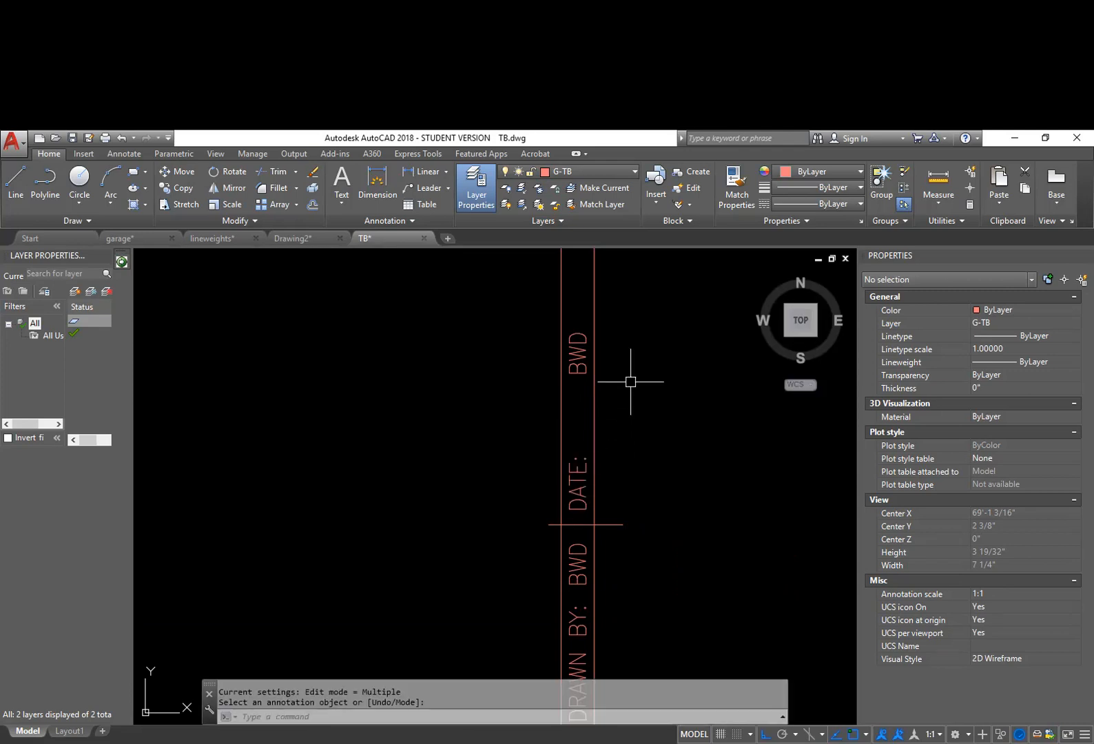
key("Escape")
type("m")
key("Return")
left_click(588, 361)
key("Return")
left_click(655, 350)
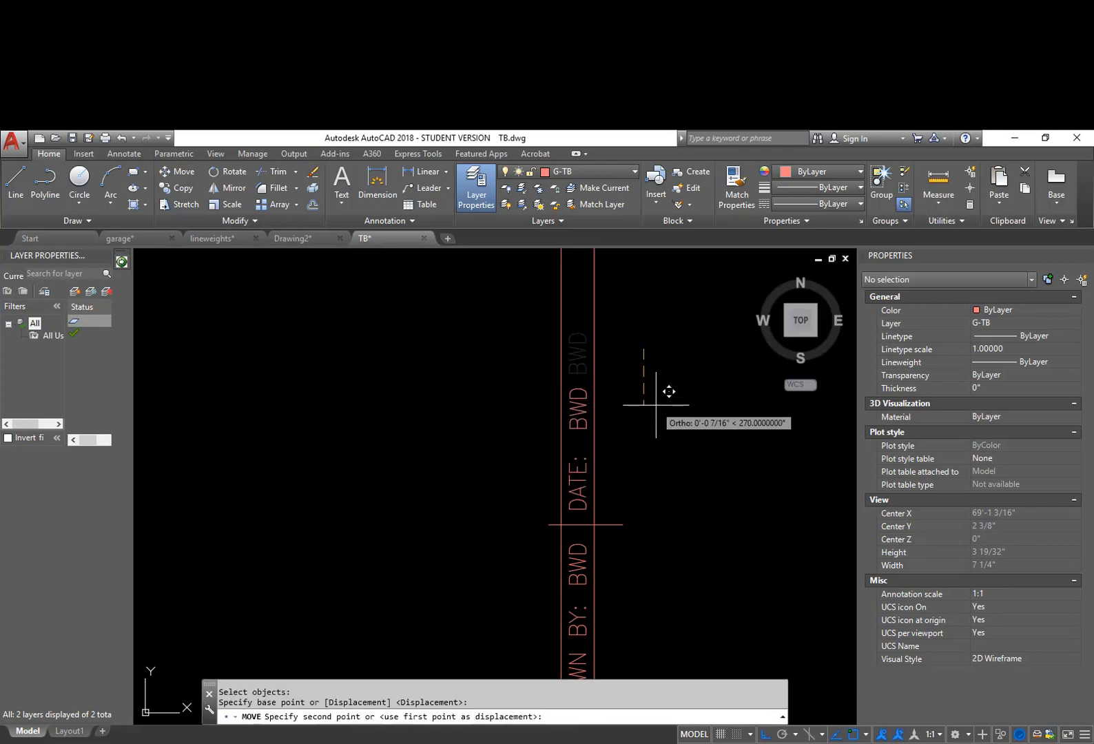
left_click(656, 406)
Change the BWD text beside the DATE: label to 1/8/2020
double_click(580, 417)
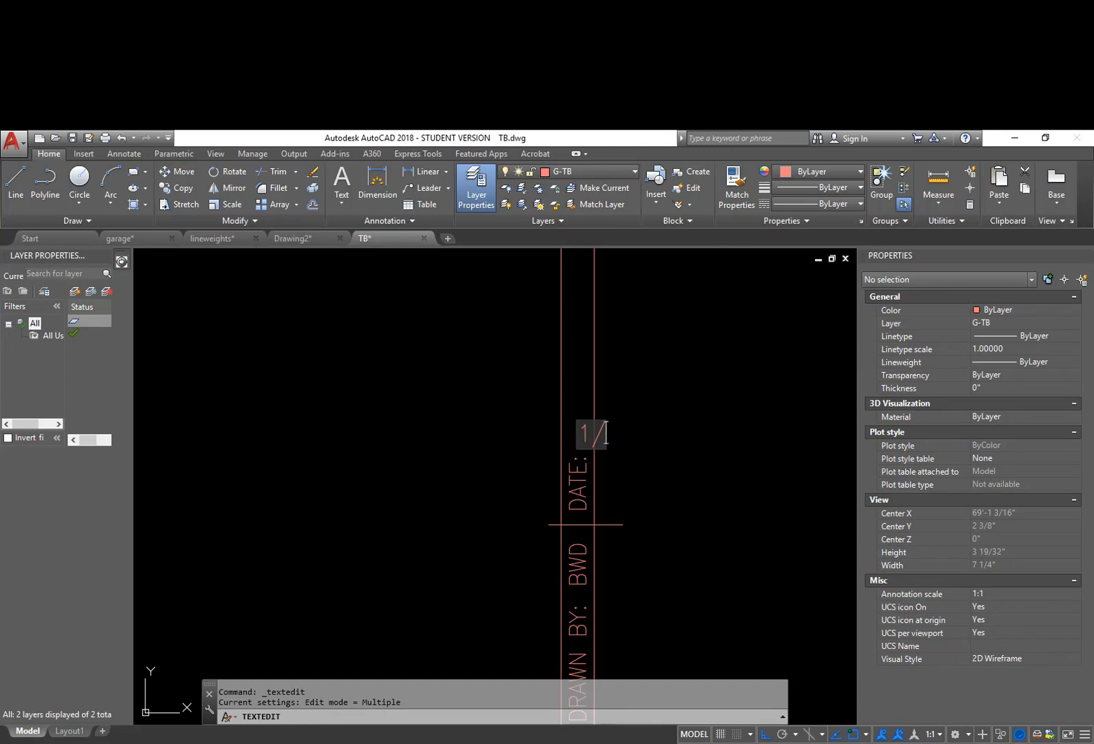
type("8/")
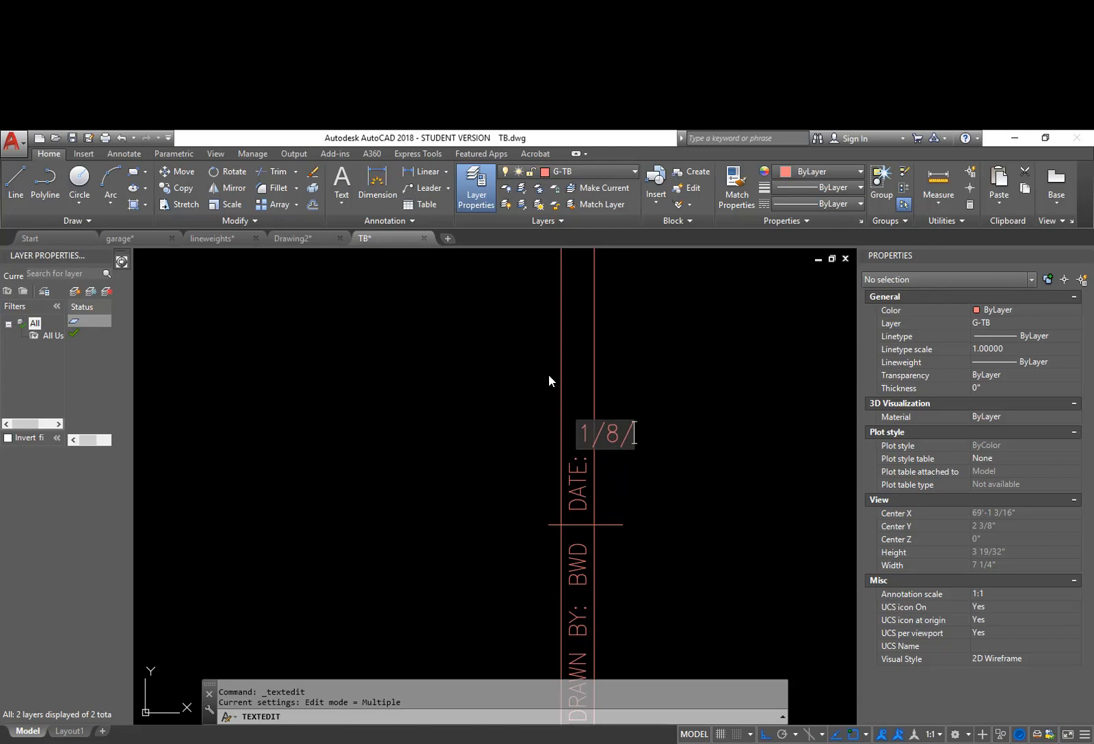
type("2020")
left_click(548, 374)
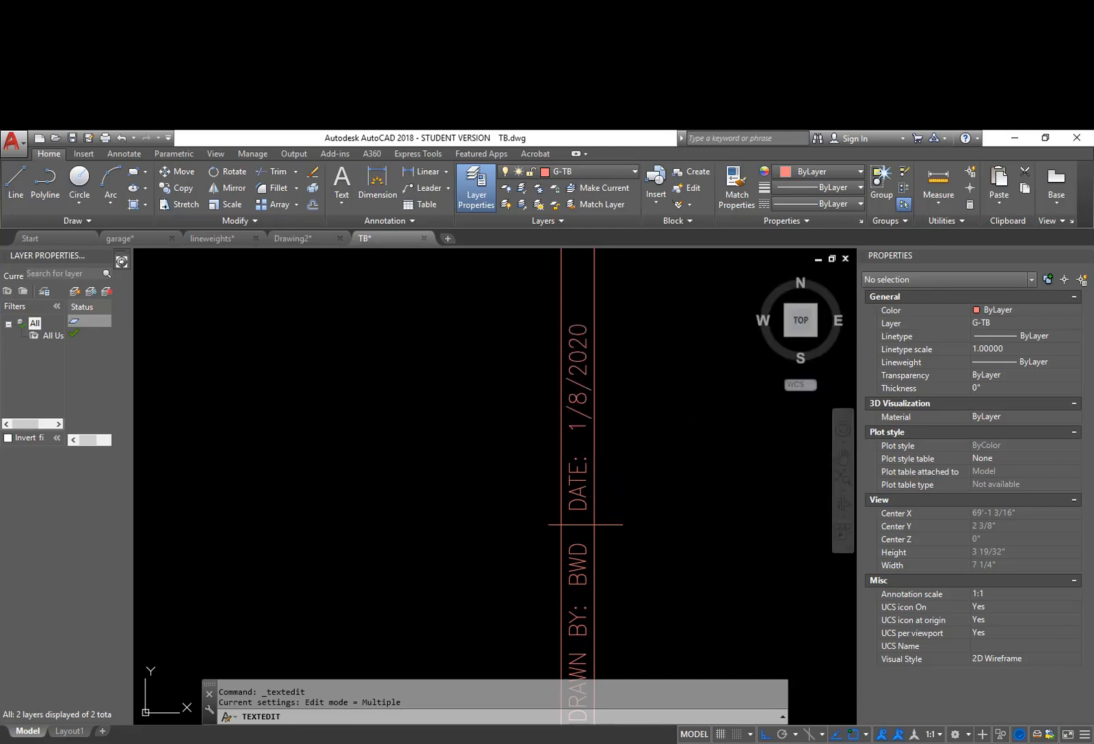
Copy the divider line below DATE: straight up to just above the 1/8/2020 text
type("cp")
key("Return")
left_click(622, 522)
key("Return")
left_click(663, 529)
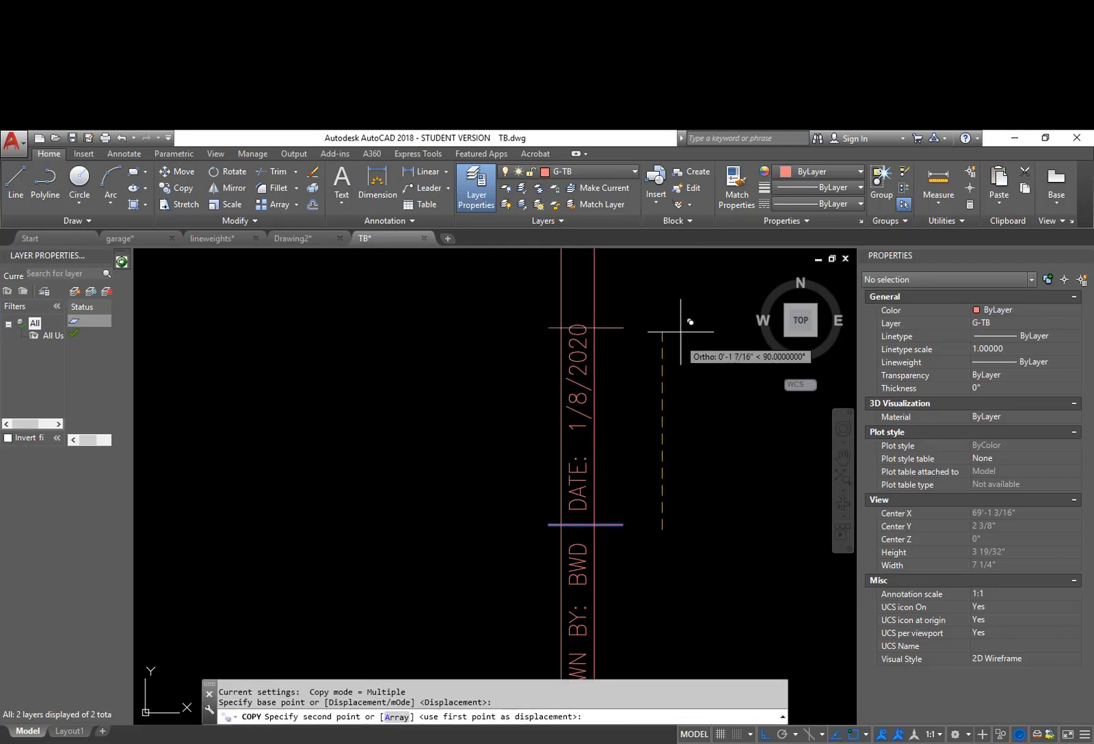
left_click(685, 290)
key("Escape")
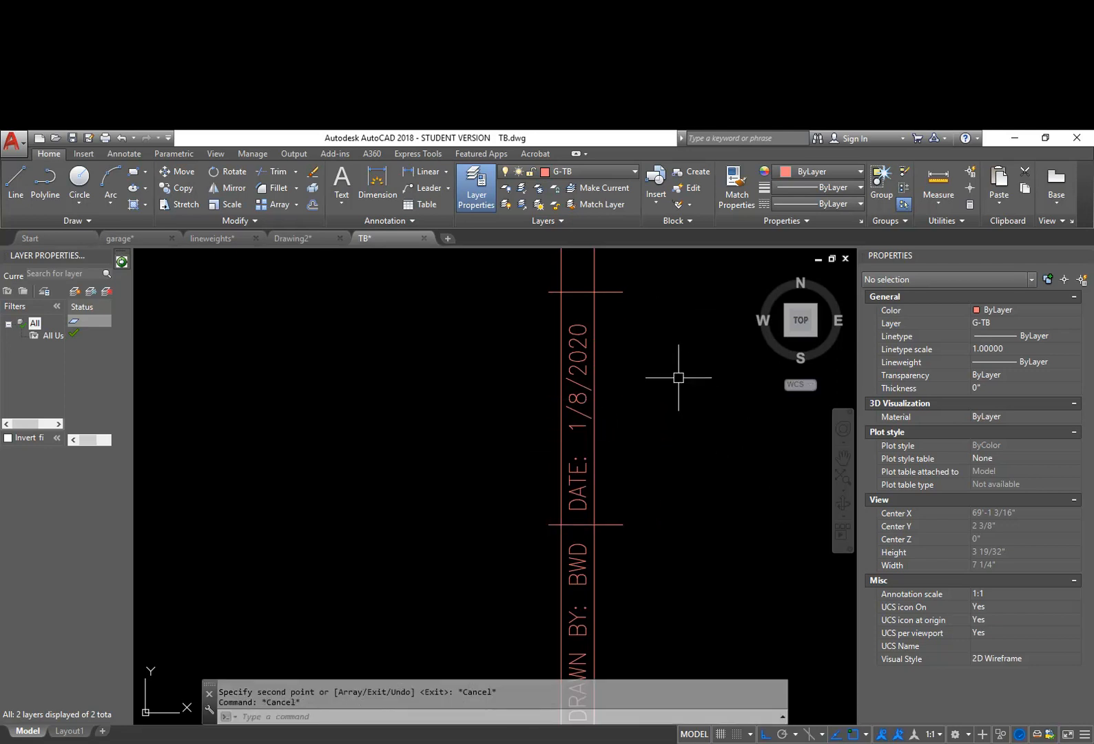
Copy the DATE: and 1/8/2020 texts straight up the strip, past the topmost divider, to form a fourth field
scroll(687, 389, "down", 4)
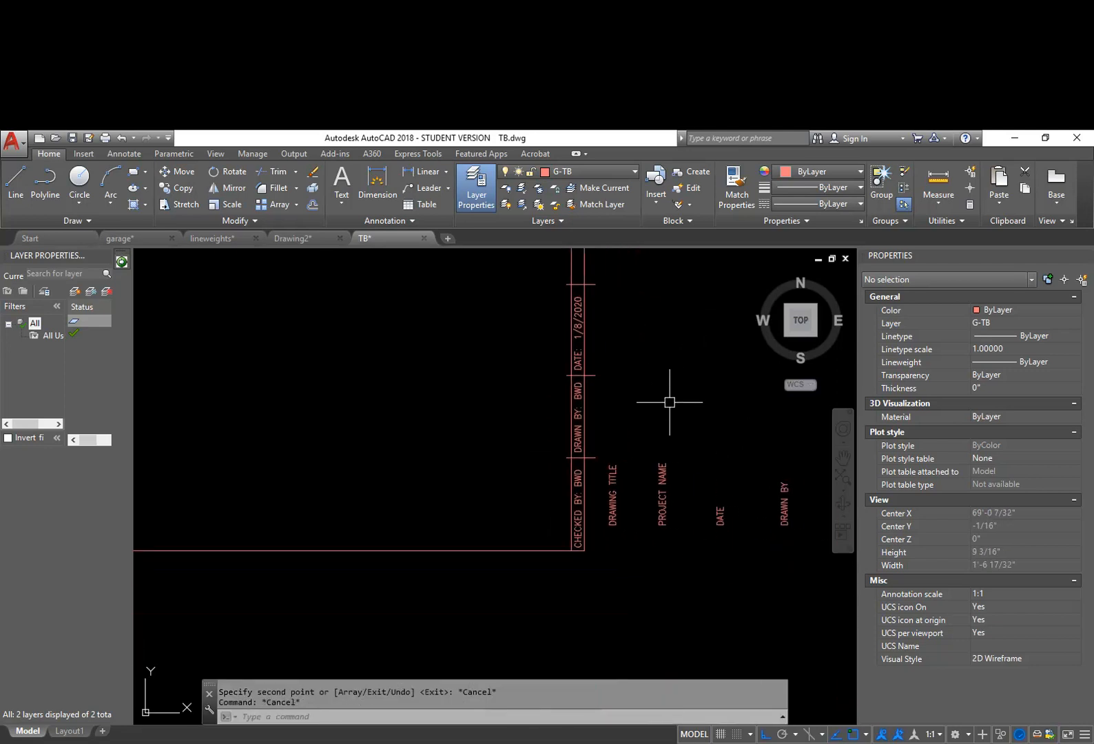
middle_click_drag(611, 361, 613, 398)
type("cp")
key("Return")
scroll(598, 397, "up", 4)
left_click(551, 389)
left_click(624, 384)
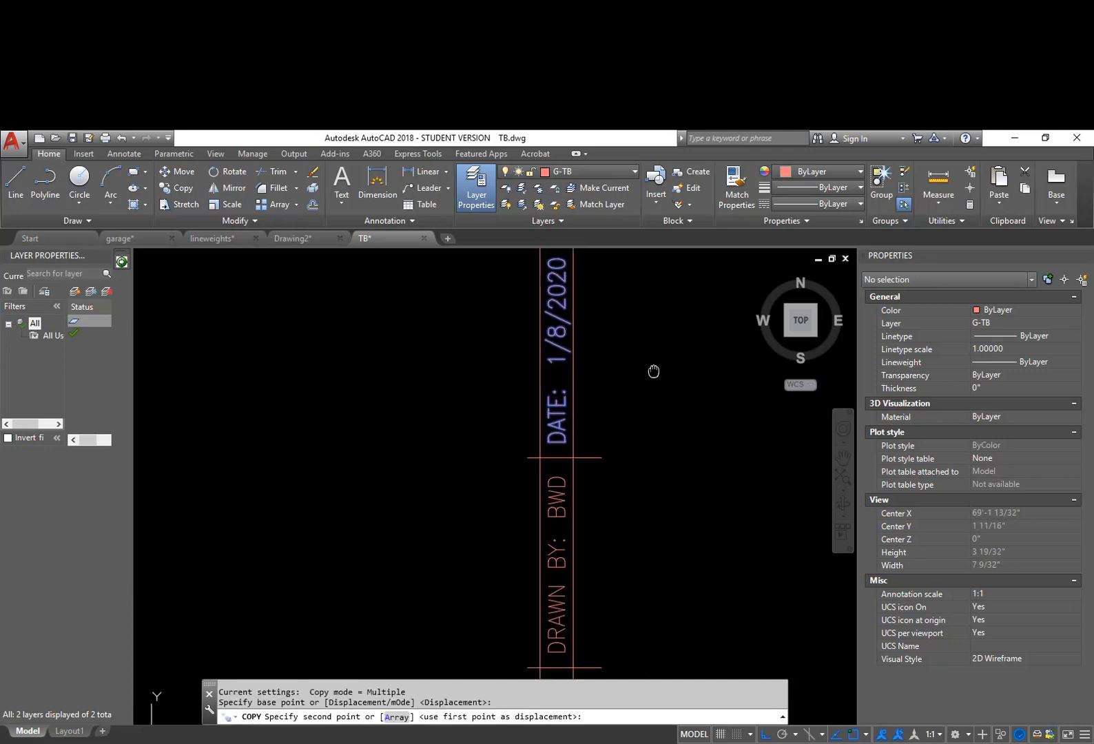
left_click(704, 379)
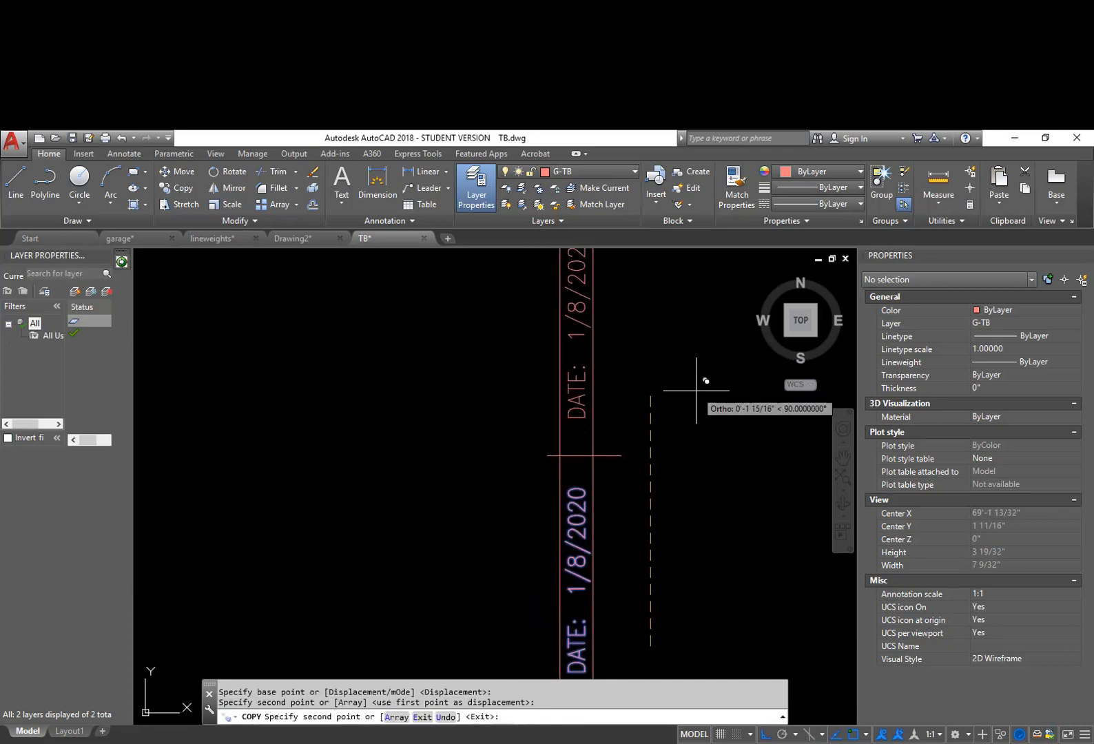
key("Escape")
scroll(691, 459, "down", 4)
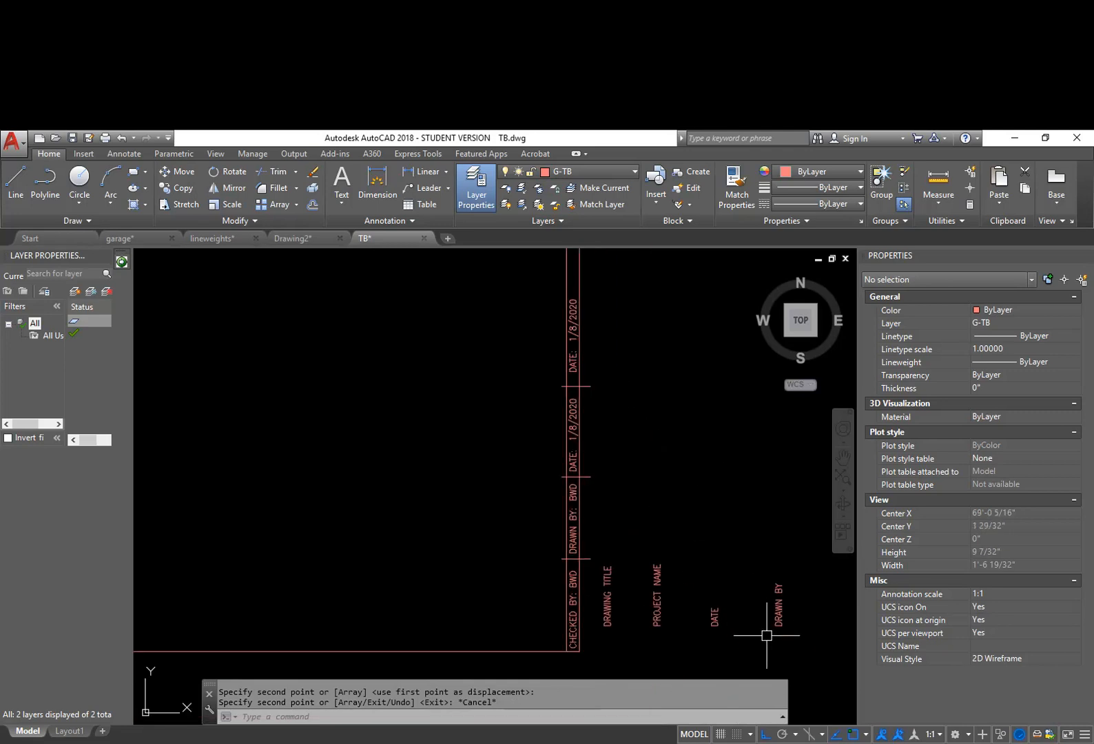
Move the copied DATE: and 1/8/2020 texts slightly down so the label starts close above the topmost divider
scroll(575, 364, "up", 4)
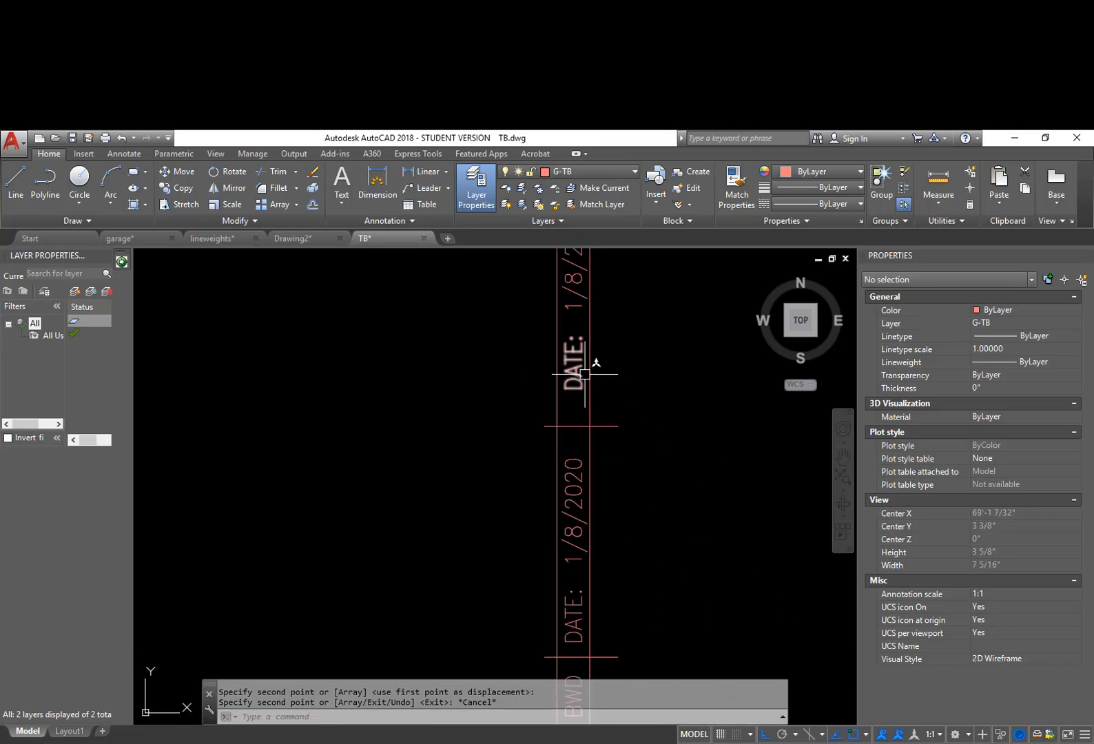
type("m")
key("Return")
left_click(583, 375)
left_click(575, 314)
key("Return")
left_click(620, 336)
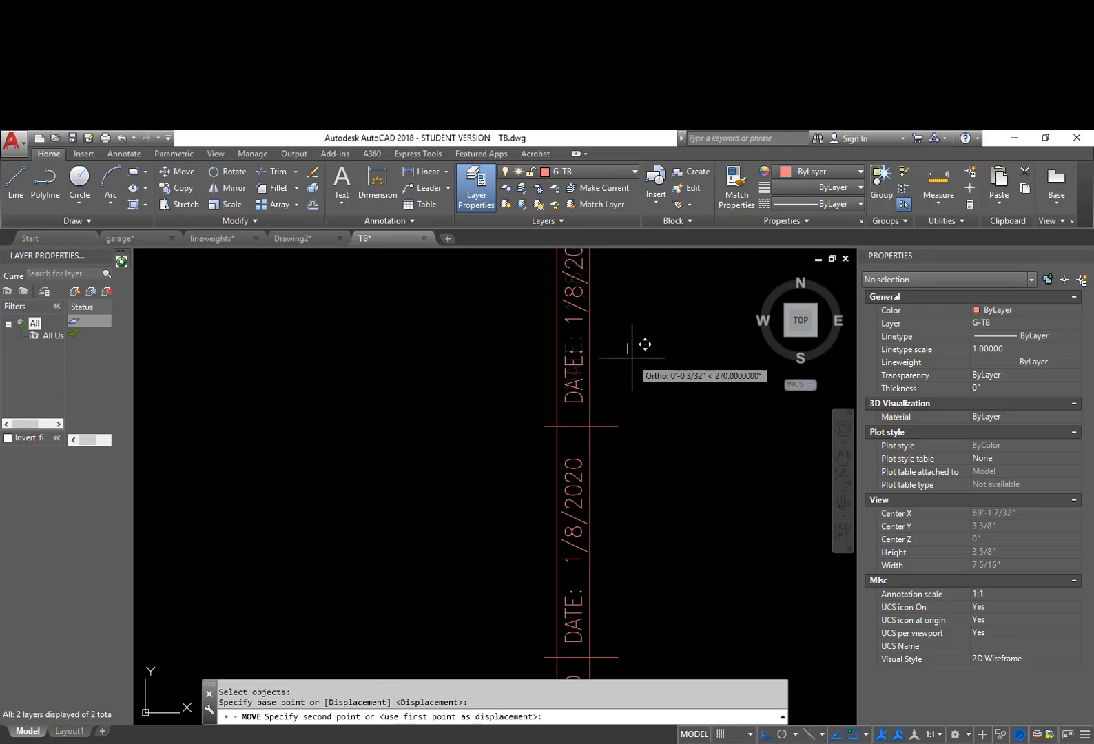
left_click(630, 362)
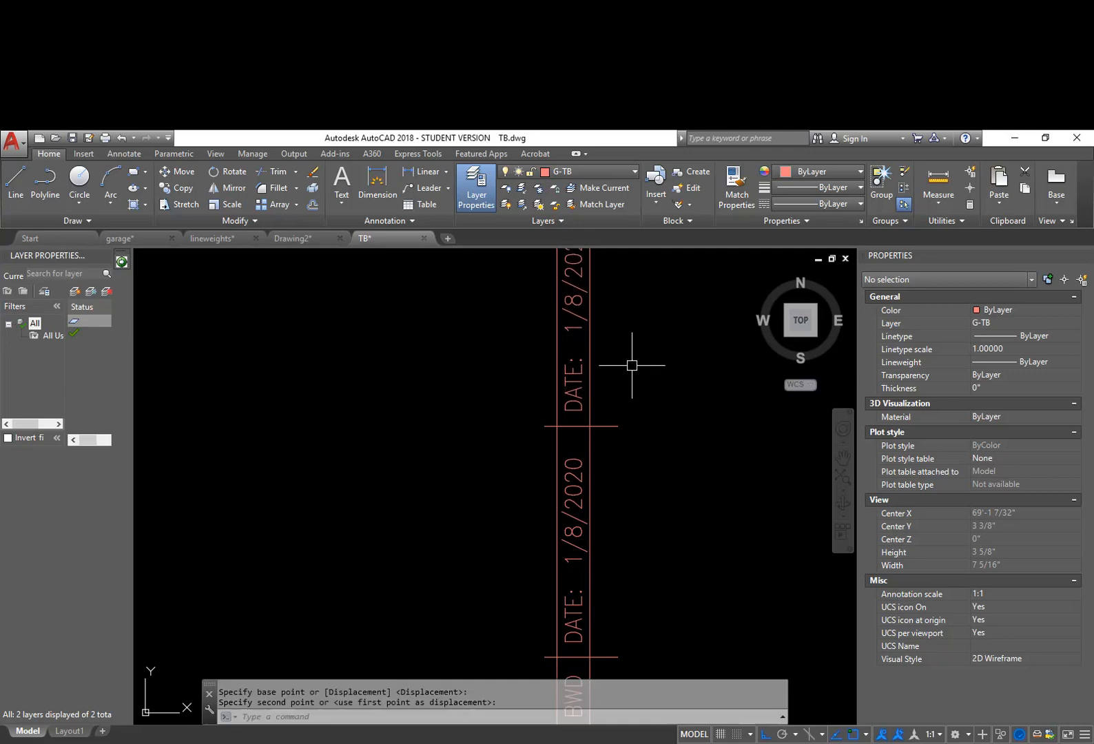
Change the topmost DATE: label in the strip to PROJECT NAME:
double_click(575, 386)
type("PROJ")
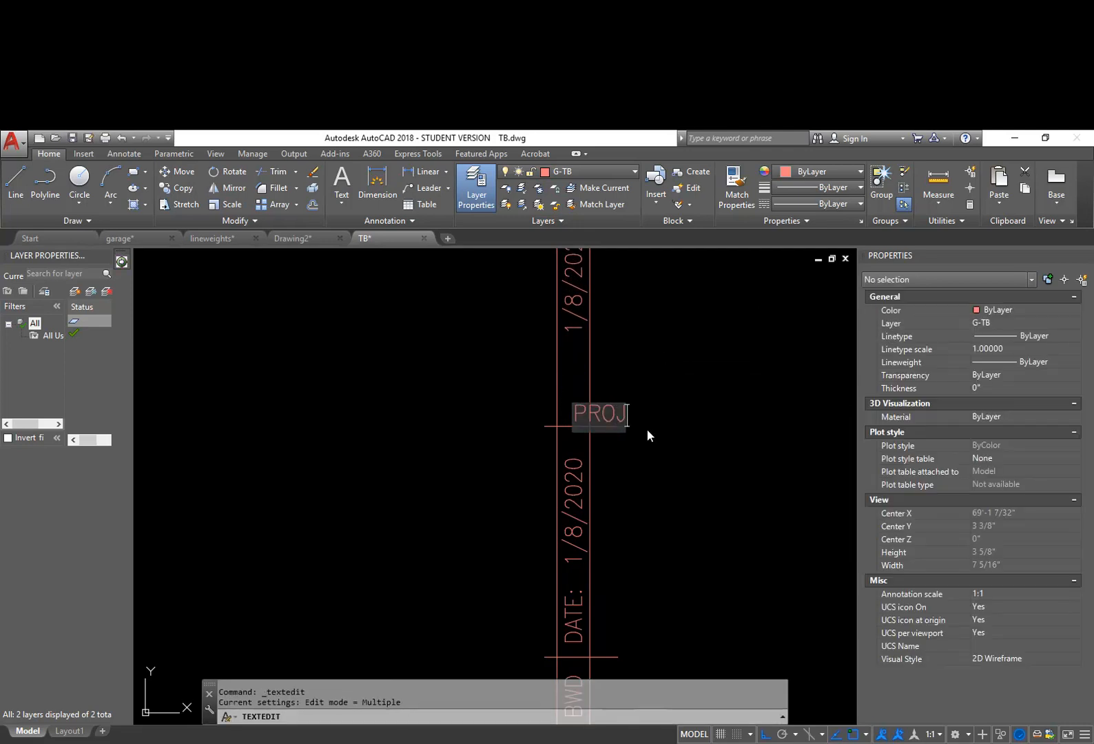
type("ECT NAME:")
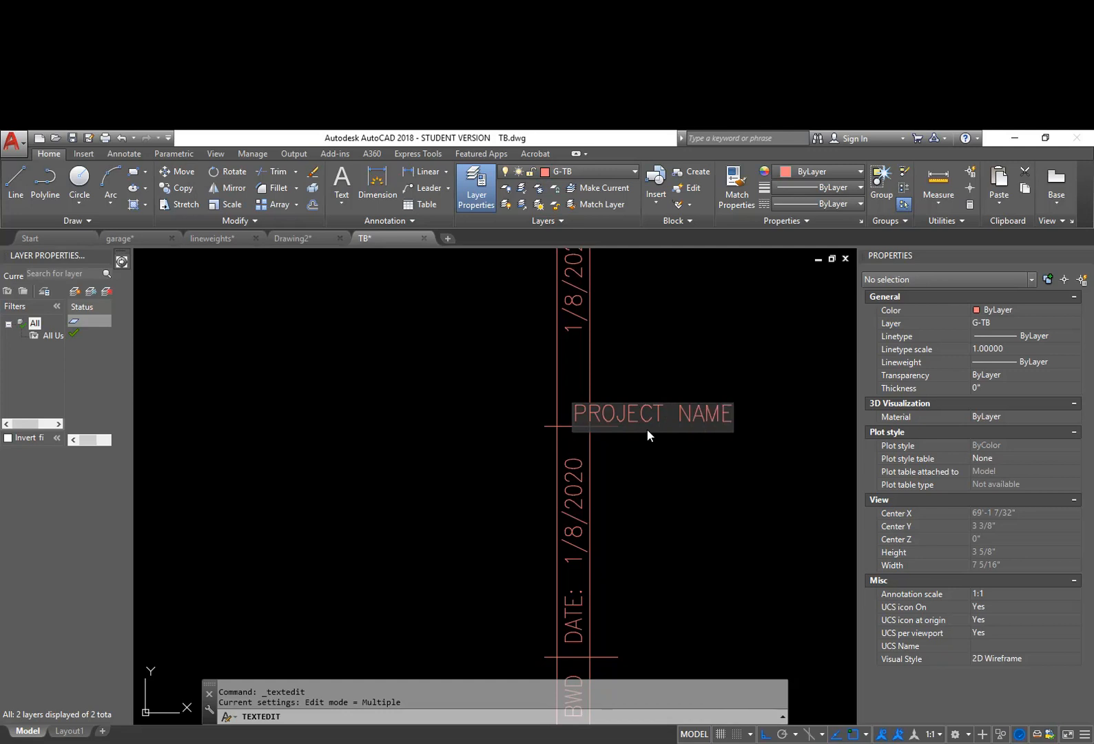
left_click(647, 429)
key("Escape")
Move the topmost 1/8/2020 text straight up about 25/32" so it clears the PROJECT NAME: label
middle_click_drag(608, 339, 585, 494)
type("m")
key("Return")
left_click(472, 488)
left_click(636, 291)
key("Return")
left_click(679, 435)
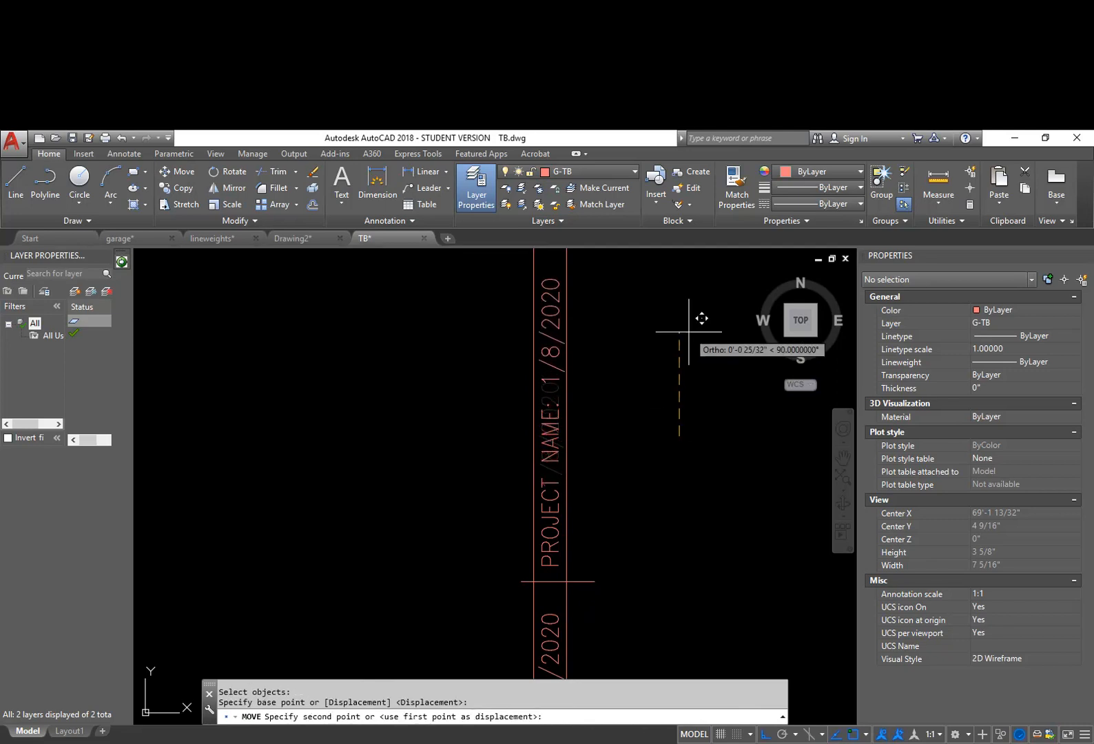
key("Escape")
Change the date text above the PROJECT NAME: label to GARAGE
left_click(552, 335)
double_click(552, 336)
type("GA")
key("Return")
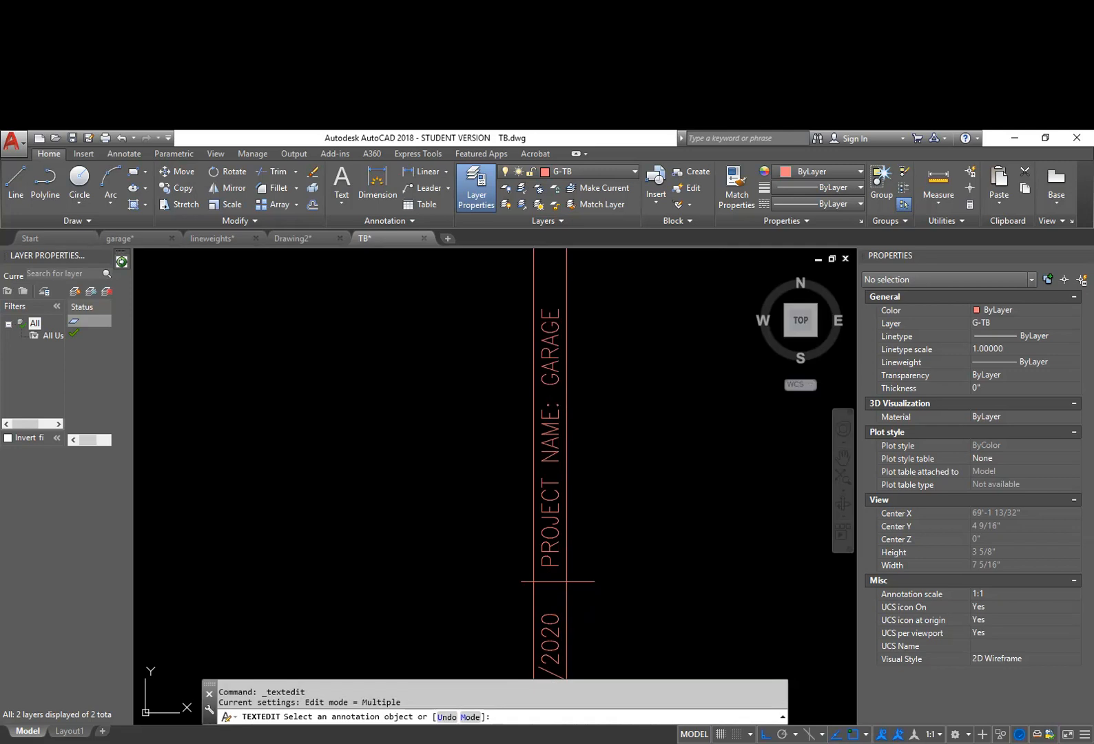
Erase the four loose labels outside the border: DRAWING TITLE, PROJECT NAME, DATE and DRAWN BY
scroll(611, 408, "down", 2)
middle_click_drag(623, 475, 511, 330)
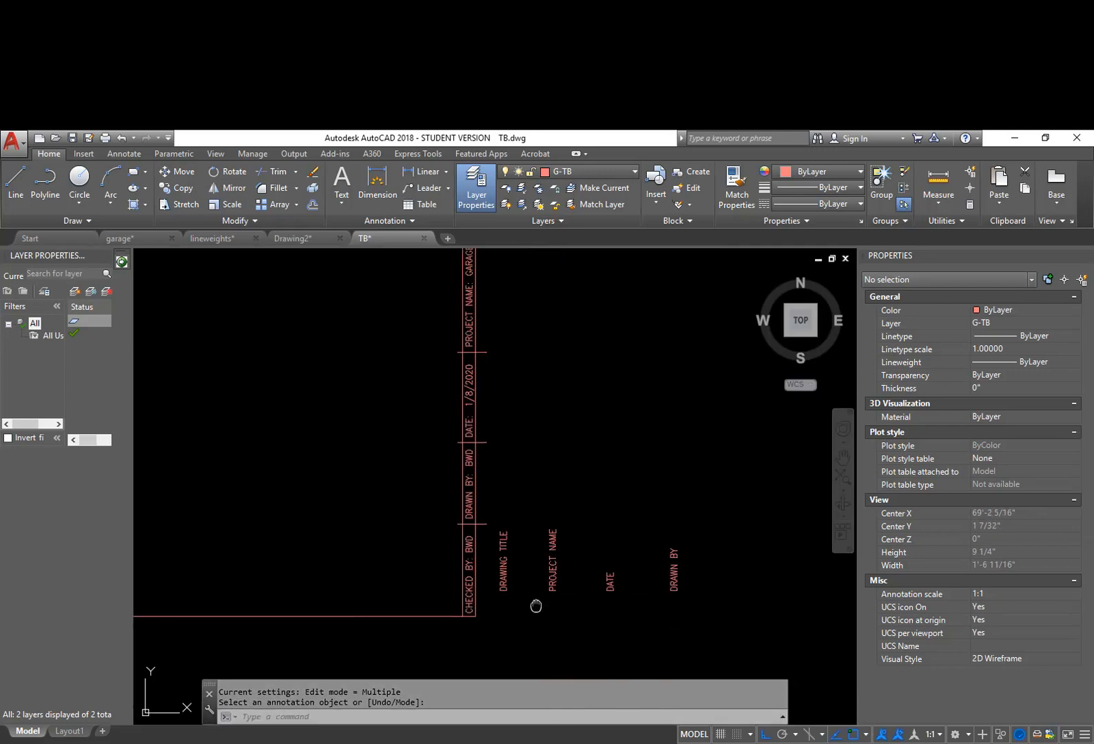
middle_click_drag(536, 605, 570, 562)
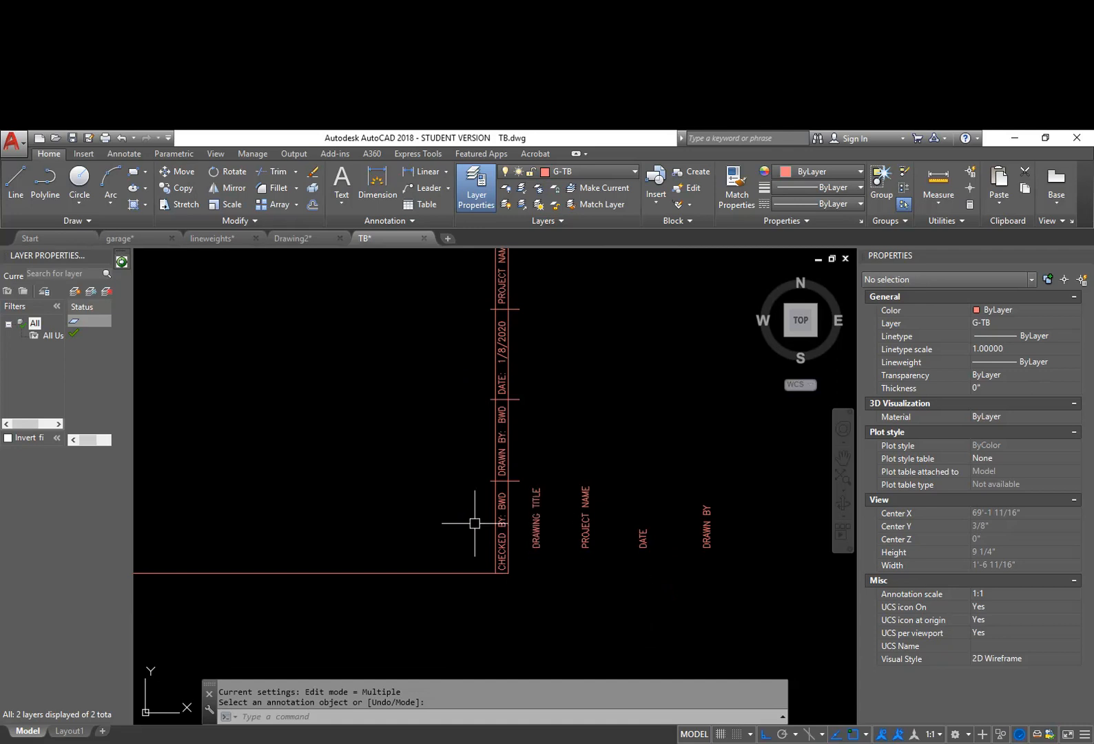
middle_click_drag(562, 501, 555, 540)
type("e")
key("Return")
left_click(709, 586)
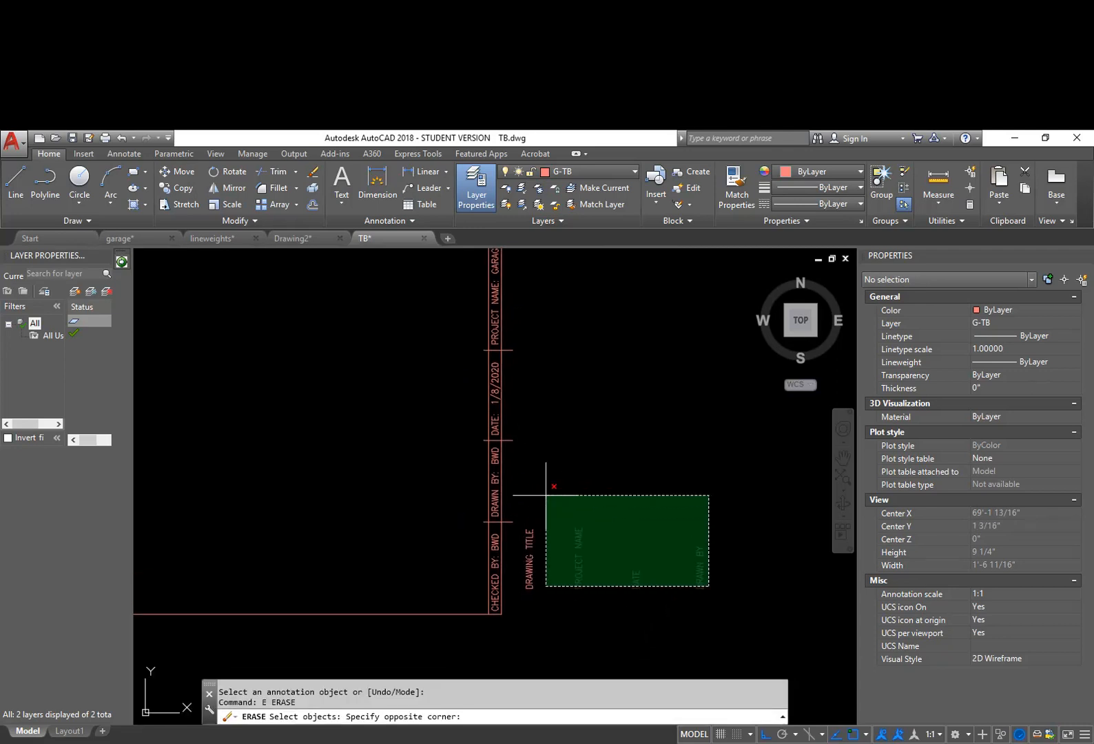
left_click(533, 476)
mouse_move(547, 390)
middle_mouse_down()
mouse_move(586, 508)
mouse_move(600, 456)
middle_mouse_up()
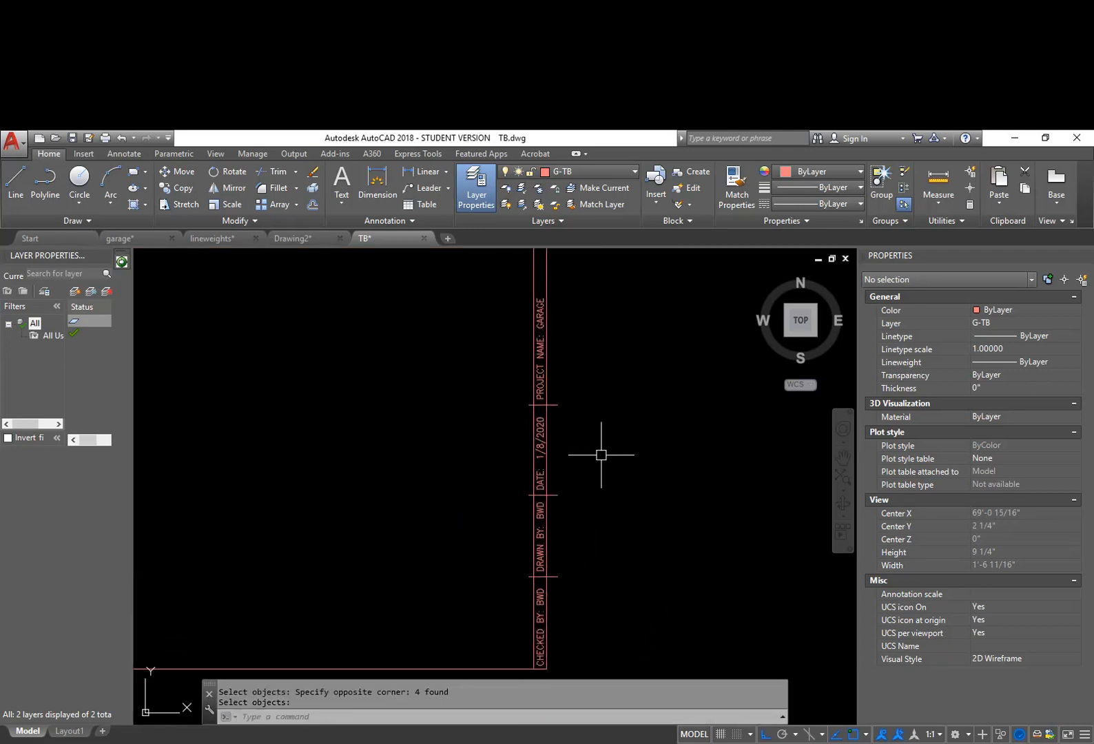
type("tr")
key("Return")
key("Return")
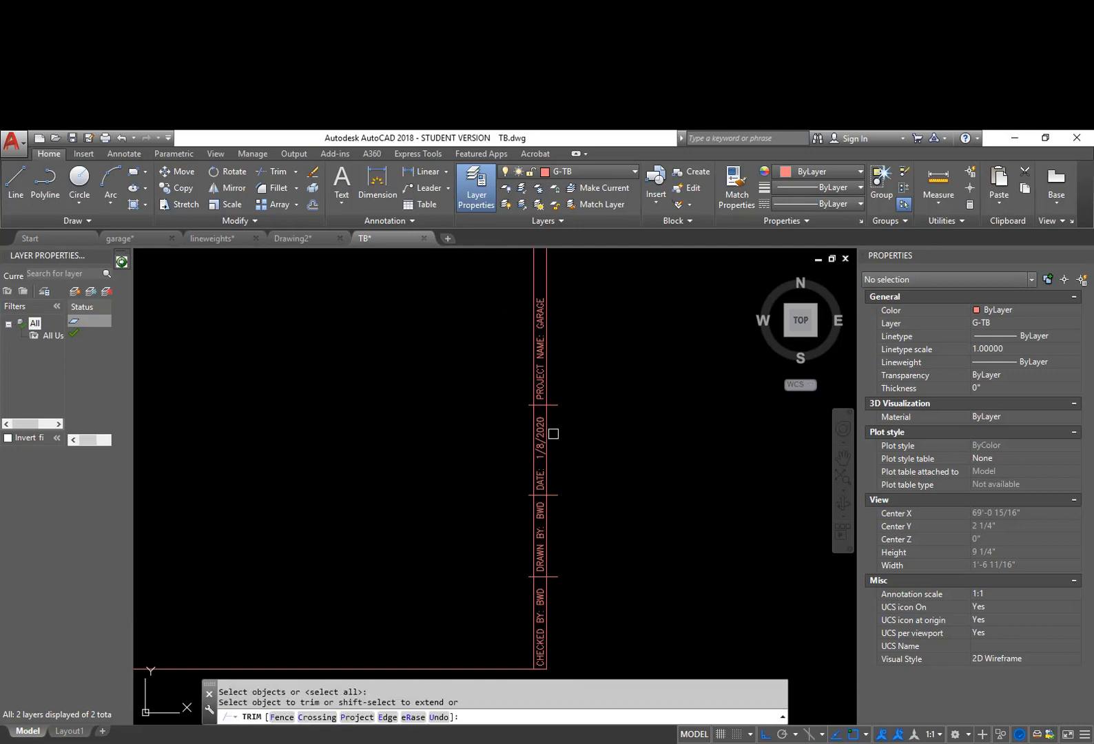
left_click(549, 430)
type("u")
key("Return")
key("Escape")
Trim the ends of the three divider lines that stick out beyond the strip's outer border line
key("Return")
key("Return")
left_click(577, 429)
left_click(518, 609)
left_click(498, 359)
Trim the ends of the three divider lines that stick out past the strip's inner line into the drawing area
scroll(524, 517, "up", 2)
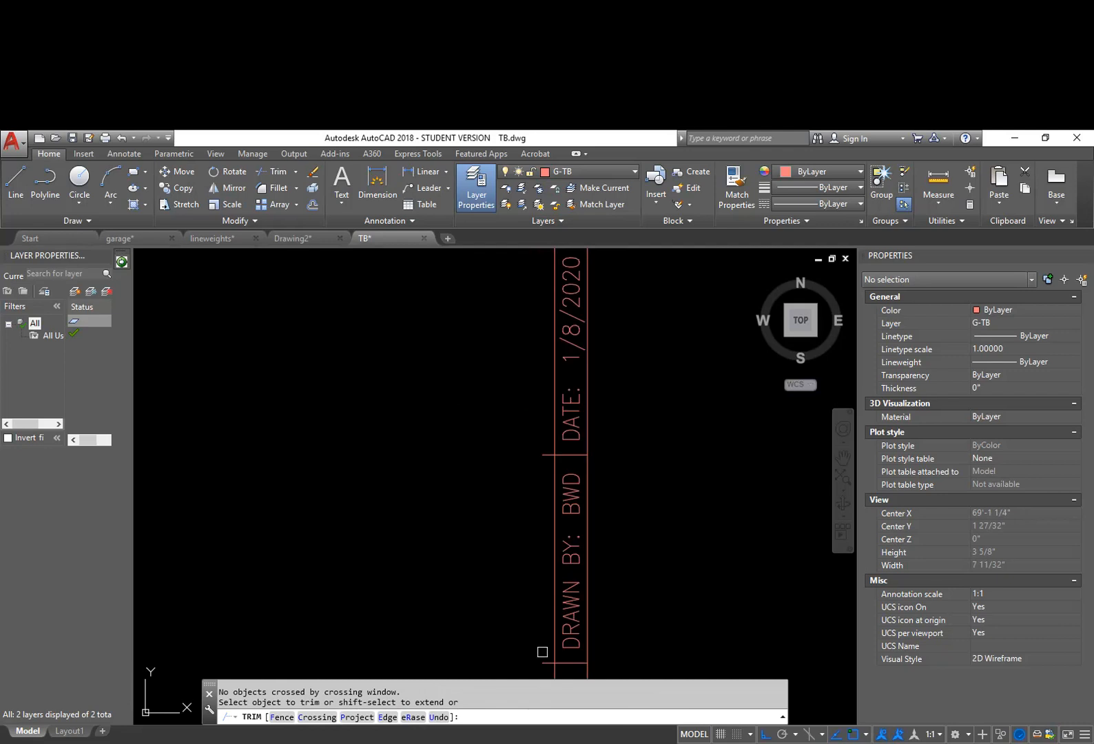
scroll(542, 648, "down", 2)
left_click(552, 627)
scroll(430, 273, "down", 2)
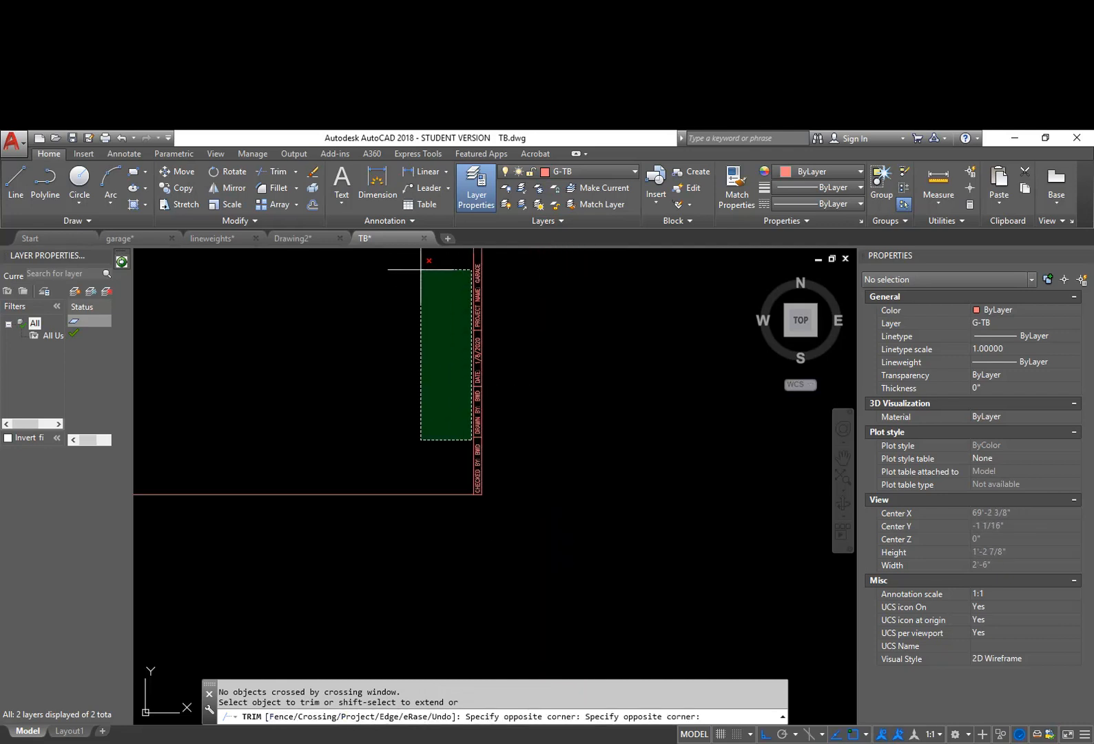
middle_click_drag(420, 269, 422, 303)
left_click(427, 294)
key("Return")
Check the trimmed dividers and field texts along the strip and view the whole title block border
scroll(479, 387, "up", 2)
scroll(496, 326, "down", 2)
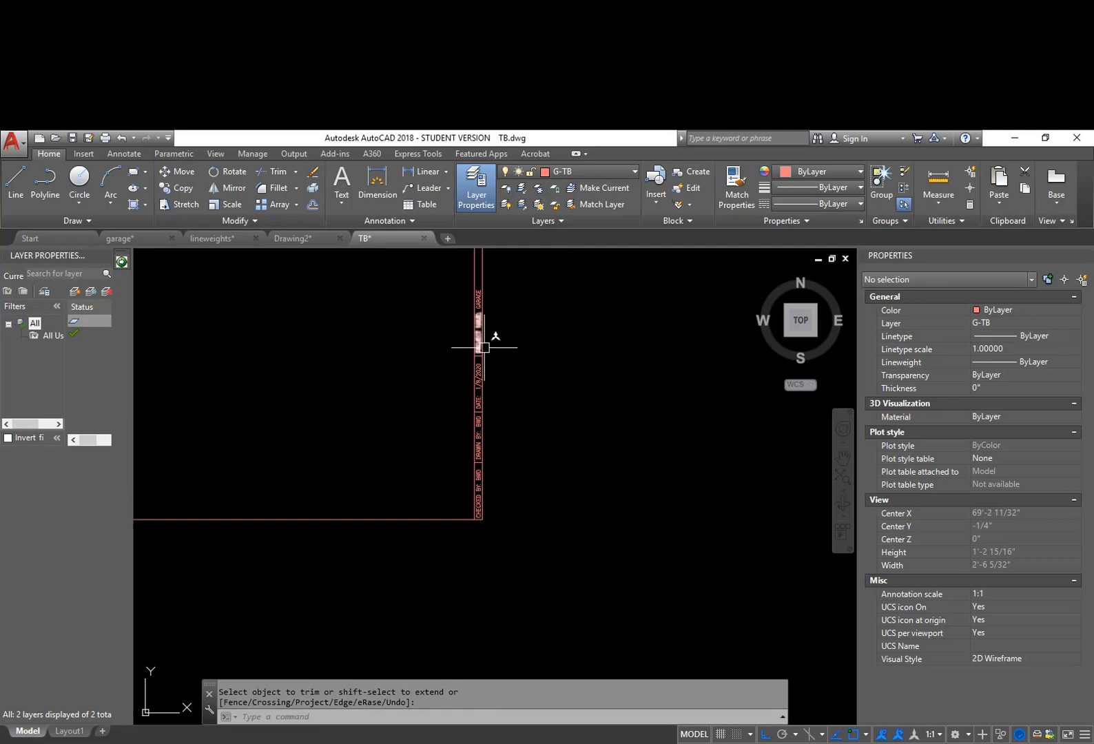
middle_click_drag(484, 348, 506, 431)
scroll(502, 373, "up", 3)
scroll(509, 364, "down", 2)
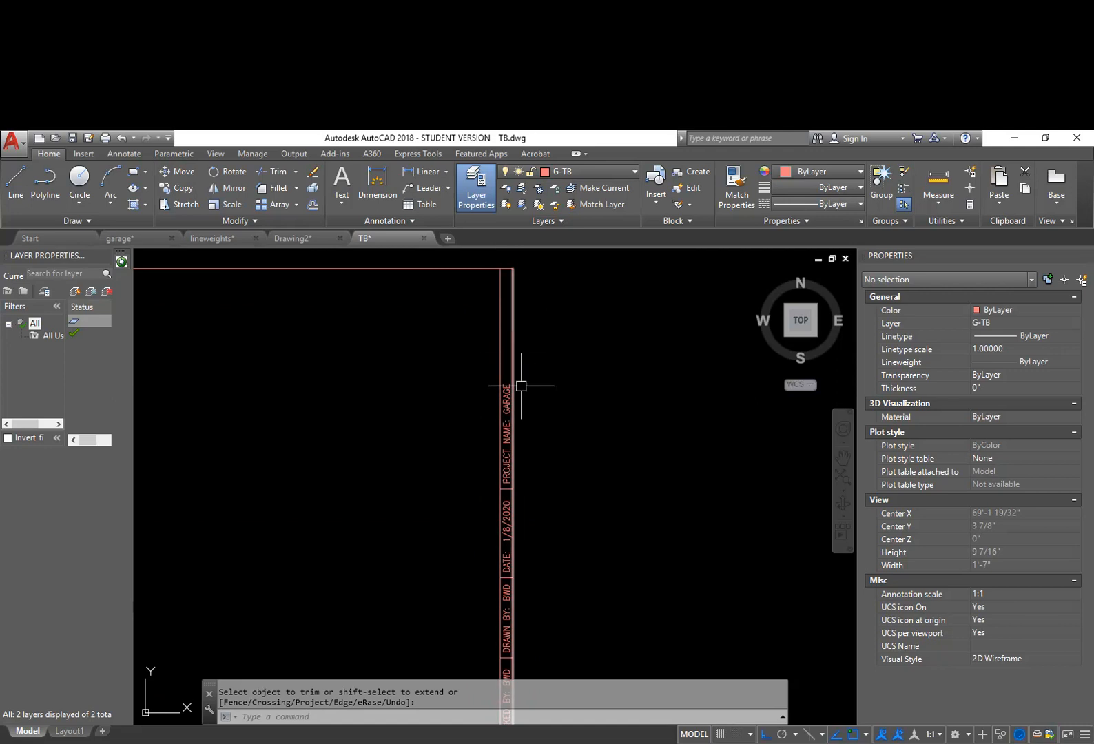
scroll(531, 400, "down", 1)
middle_click_drag(550, 444, 679, 454)
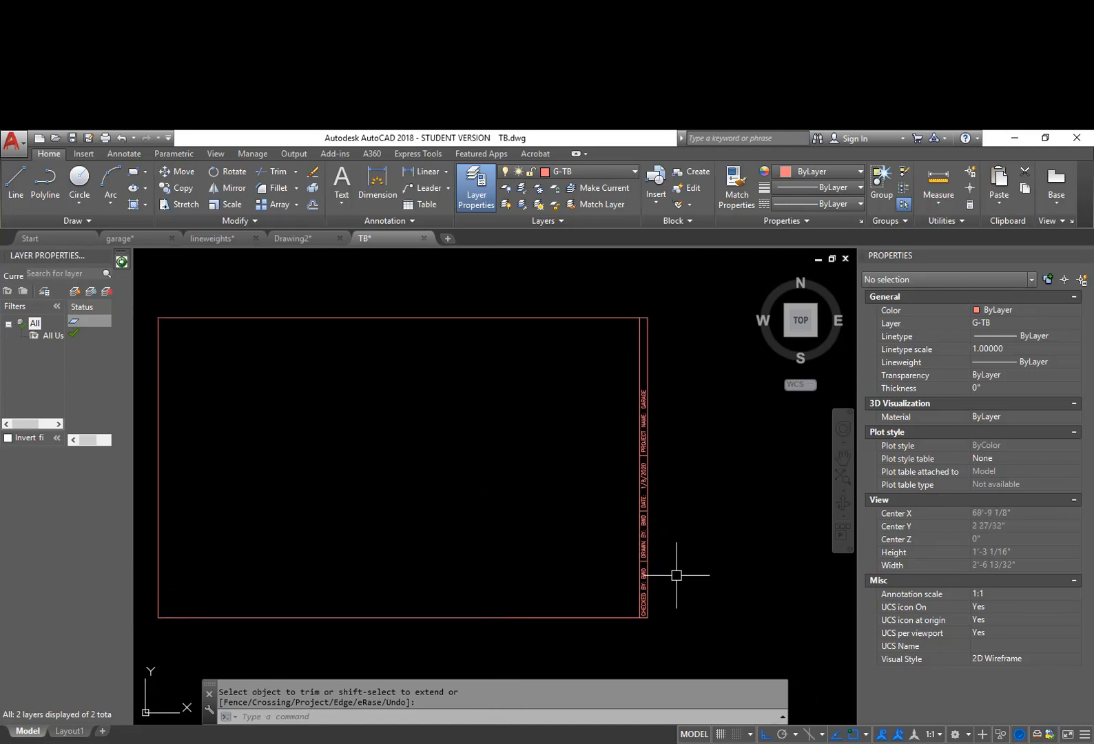
middle_click_drag(665, 584, 700, 560)
Save the TB.dwg title block drawing with QSAVE
type("QSAVE")
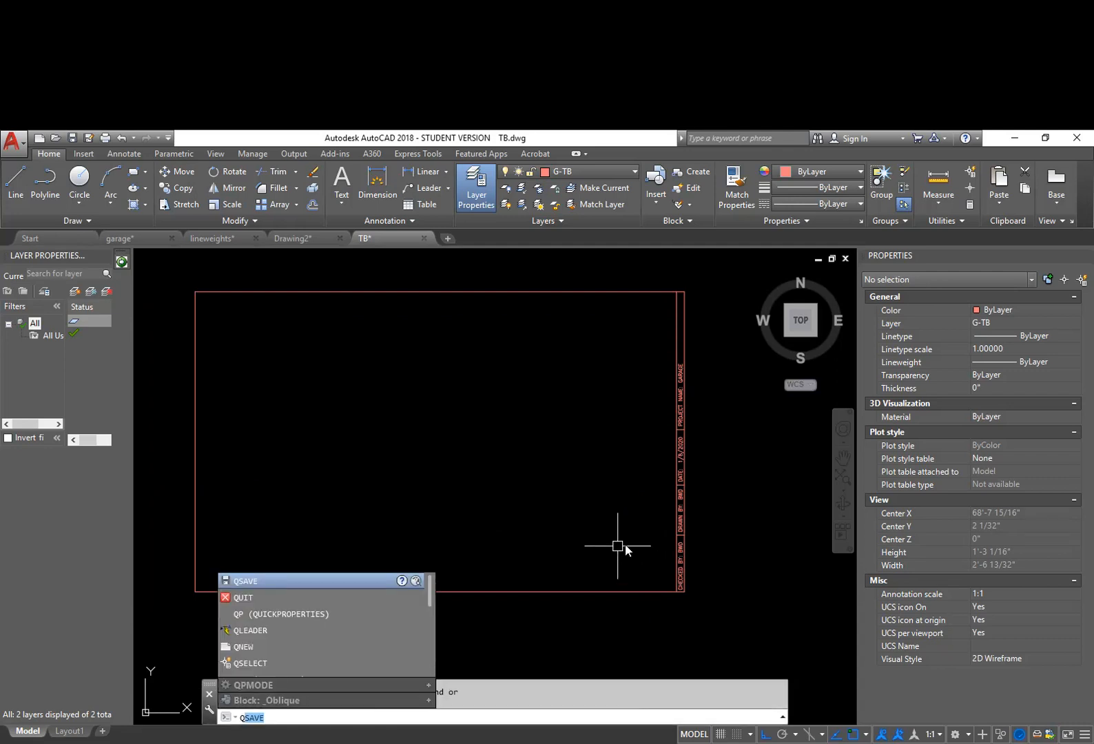
key("Escape")
key("Escape")
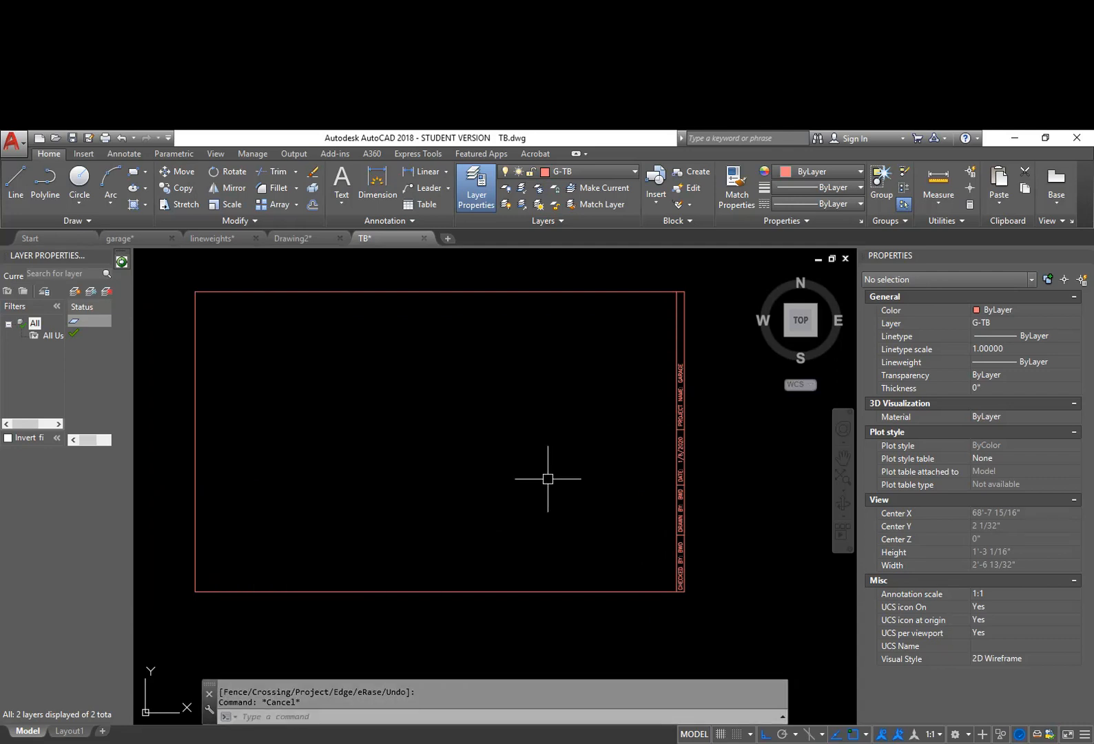
type("QSAVE")
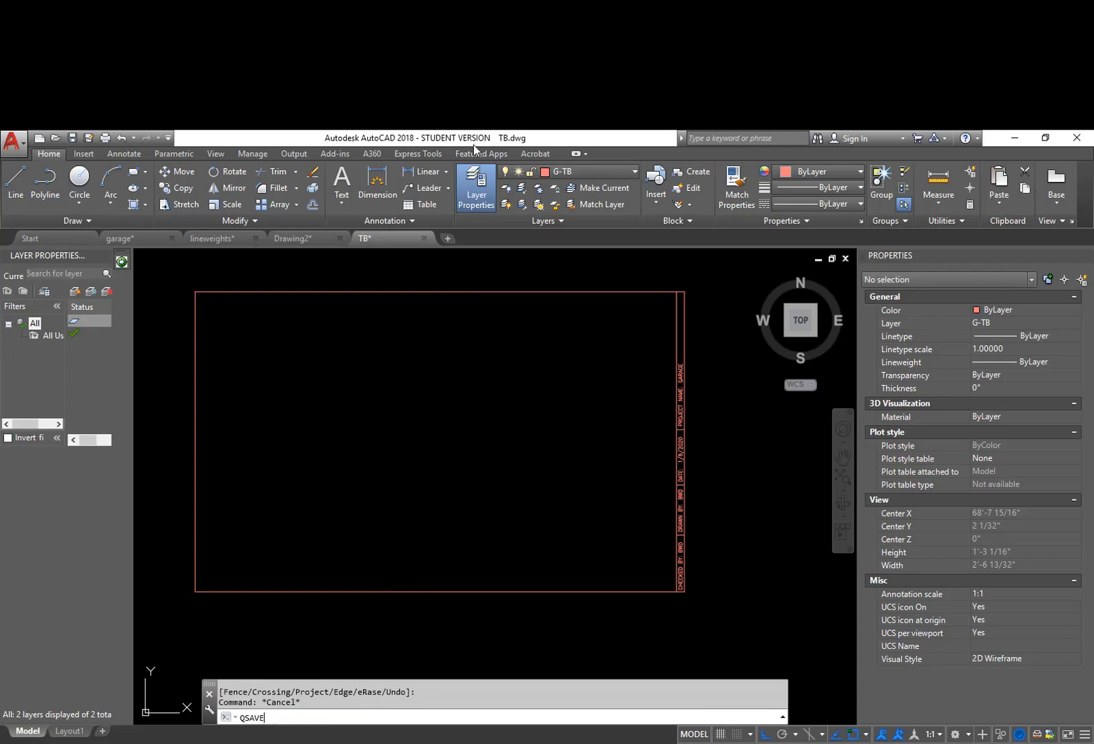
key("Return")
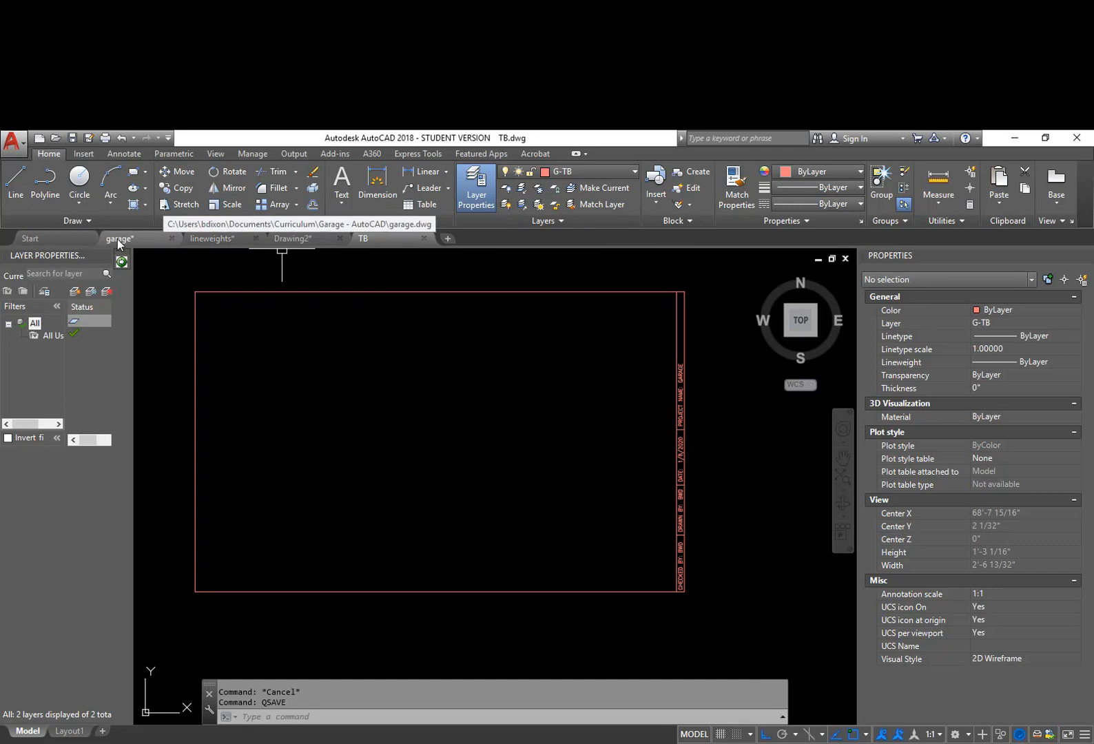
Switch to garage.dwg and open its Layout1 with the garage plan viewport in view
left_click(153, 239)
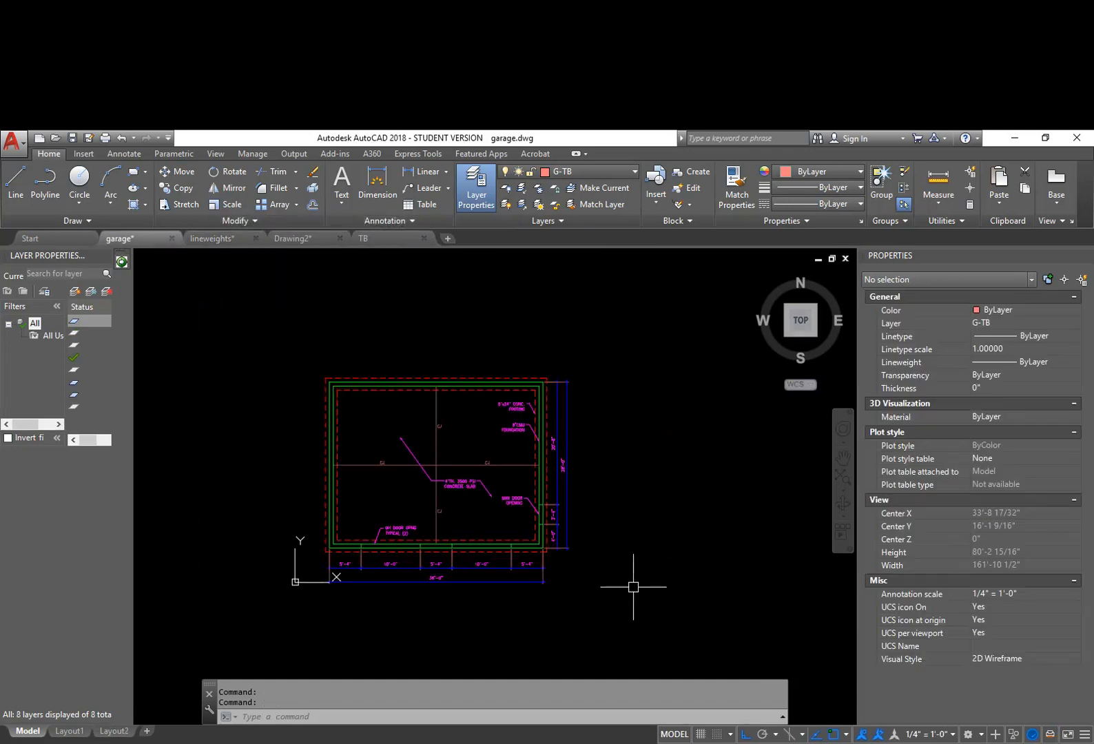
left_click(75, 731)
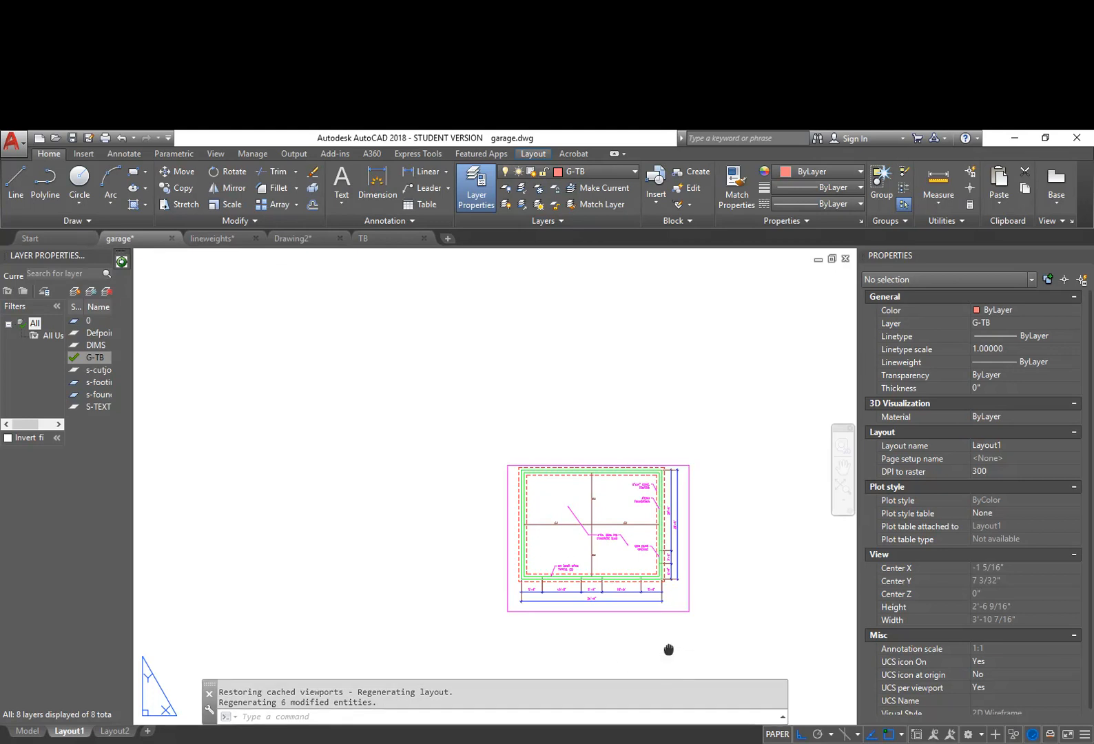
middle_click_drag(667, 647, 574, 570)
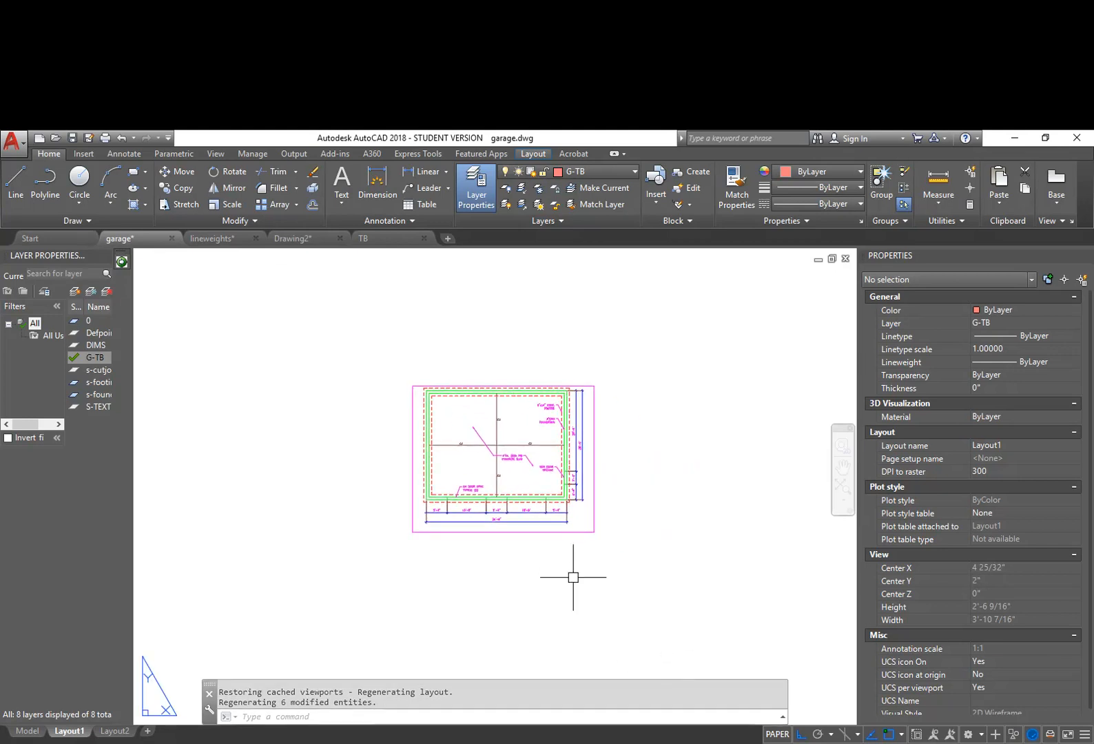
Start inserting a block into Layout1 and browse to the Documents folder for its source drawing
type("INSERT")
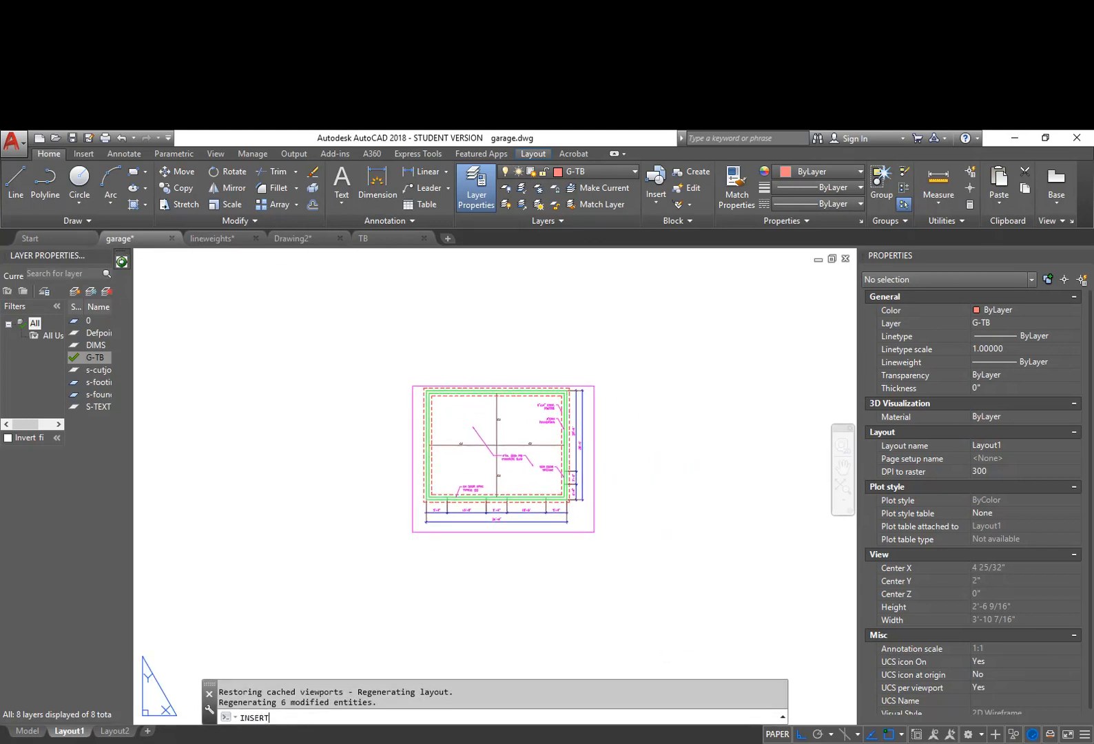
key("Return")
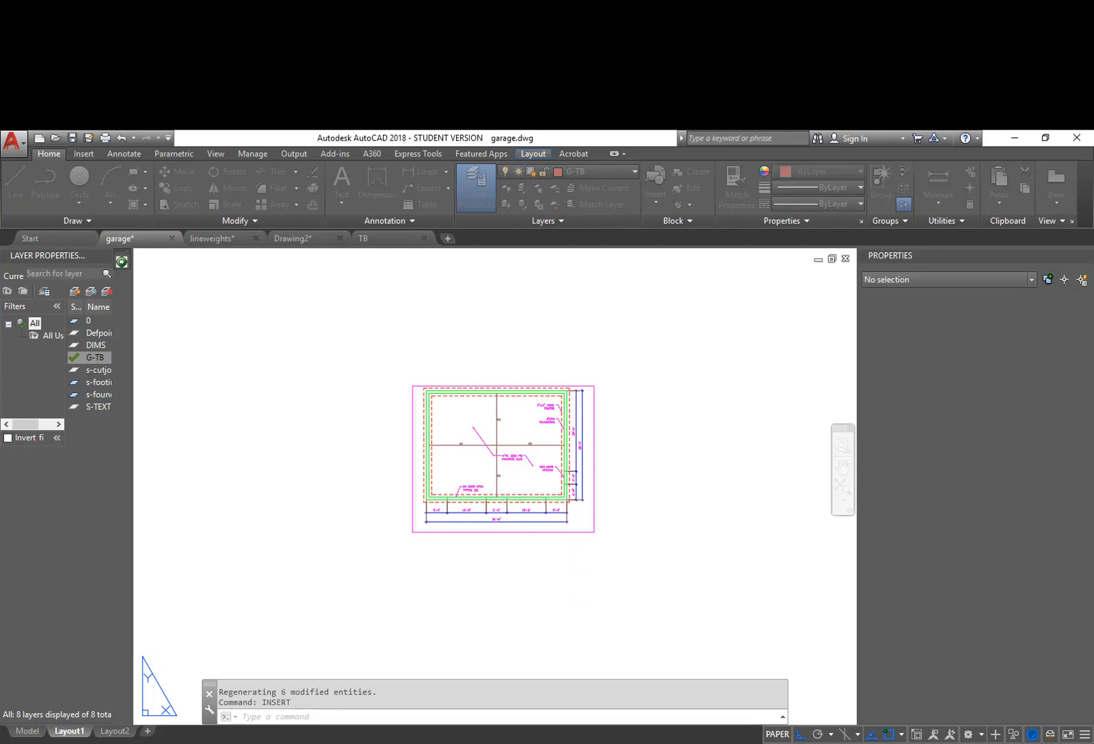
left_click_drag(631, 283, 618, 314)
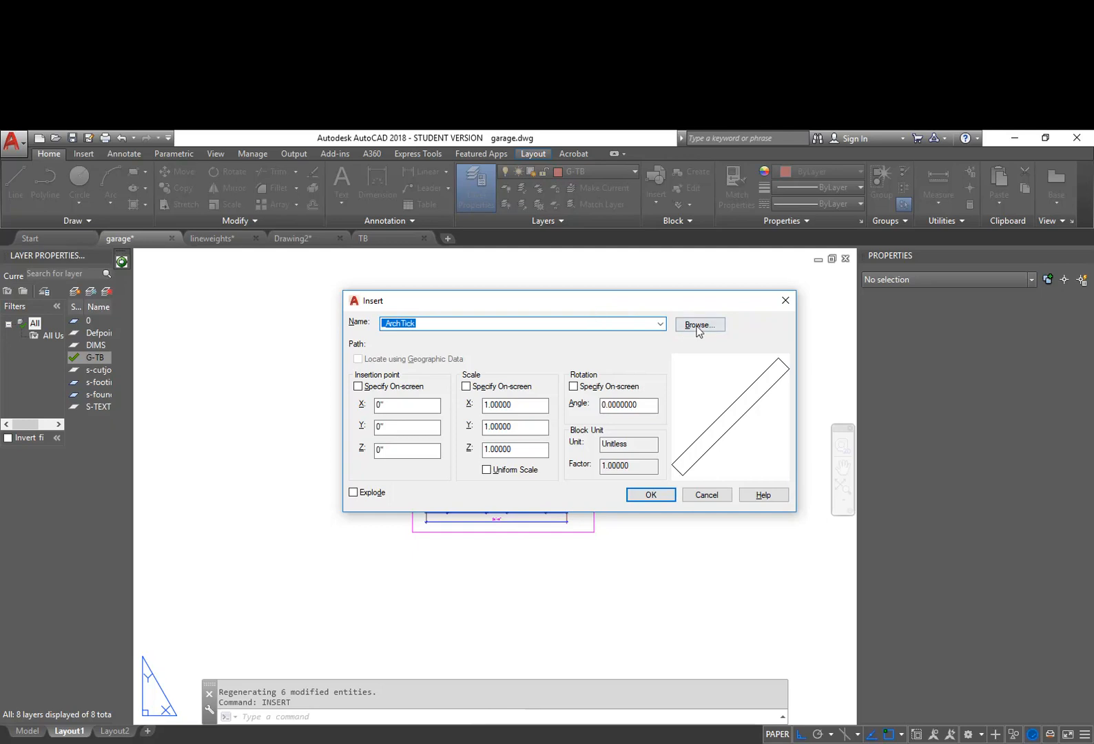
left_click(706, 327)
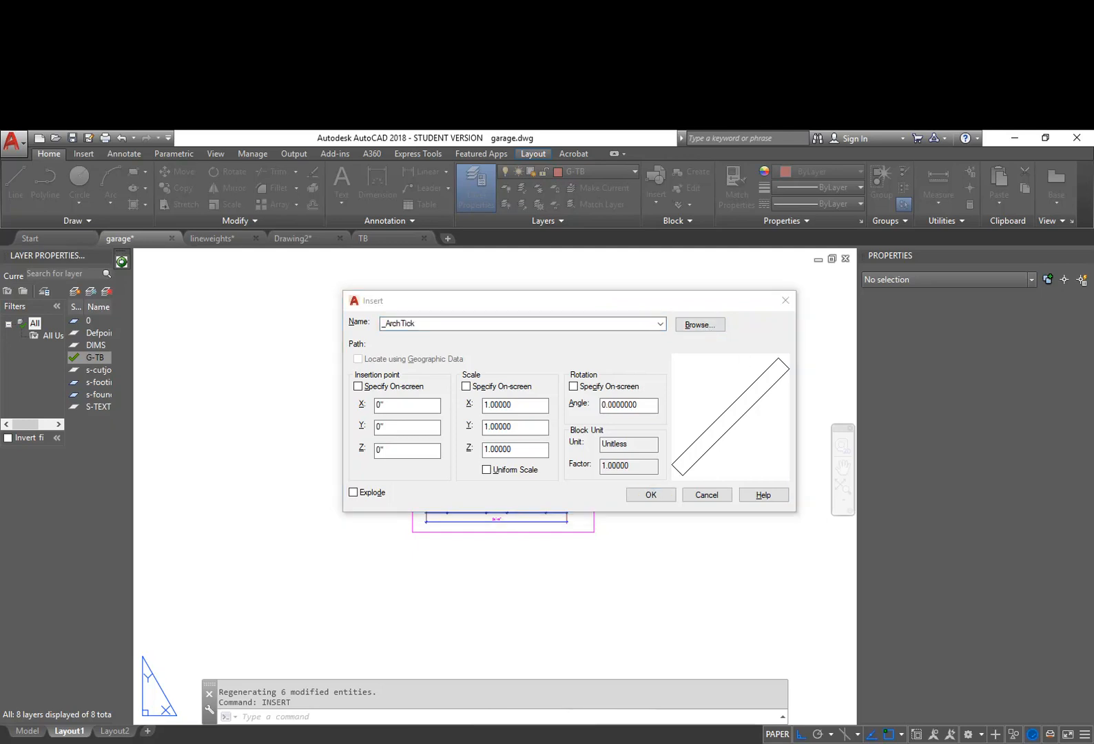
left_click(561, 323)
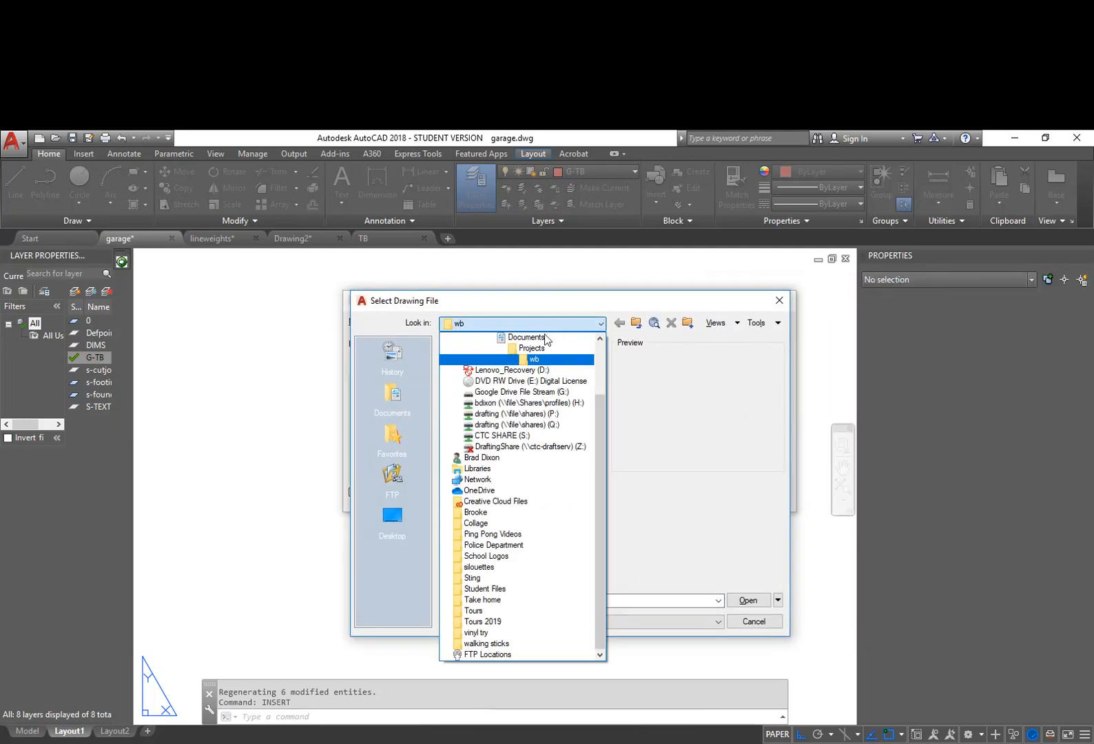
scroll(482, 379, "up", 2)
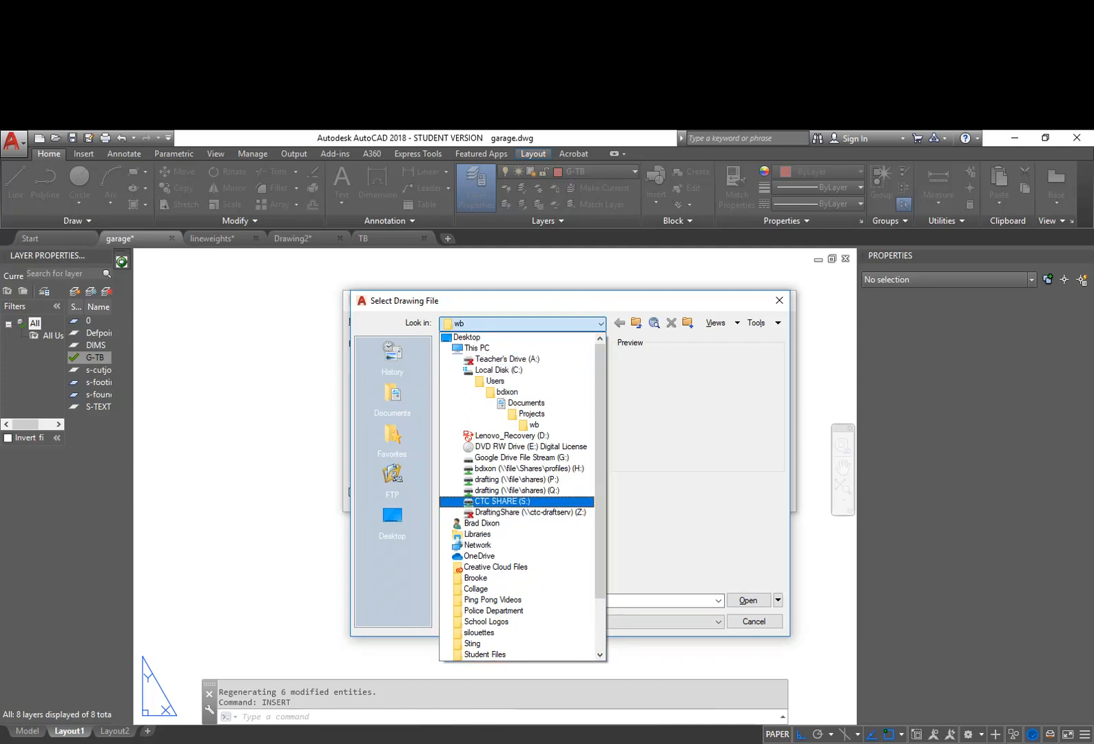
left_click(517, 501)
left_click(518, 321)
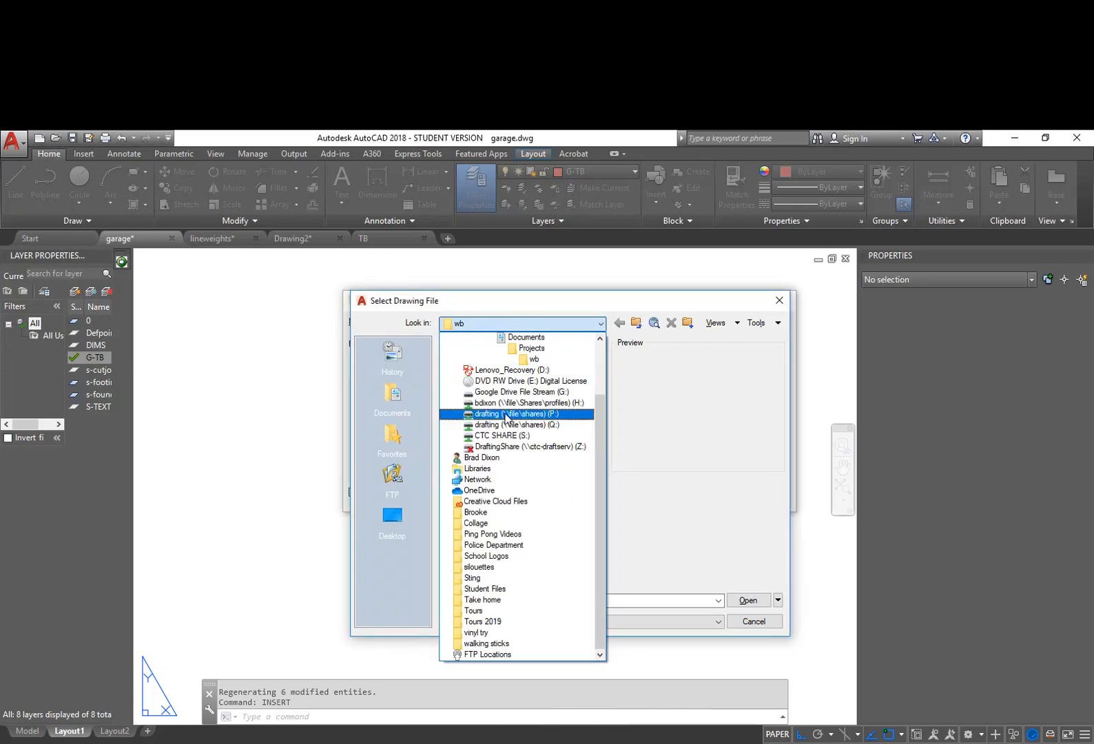
left_click(489, 468)
double_click(475, 372)
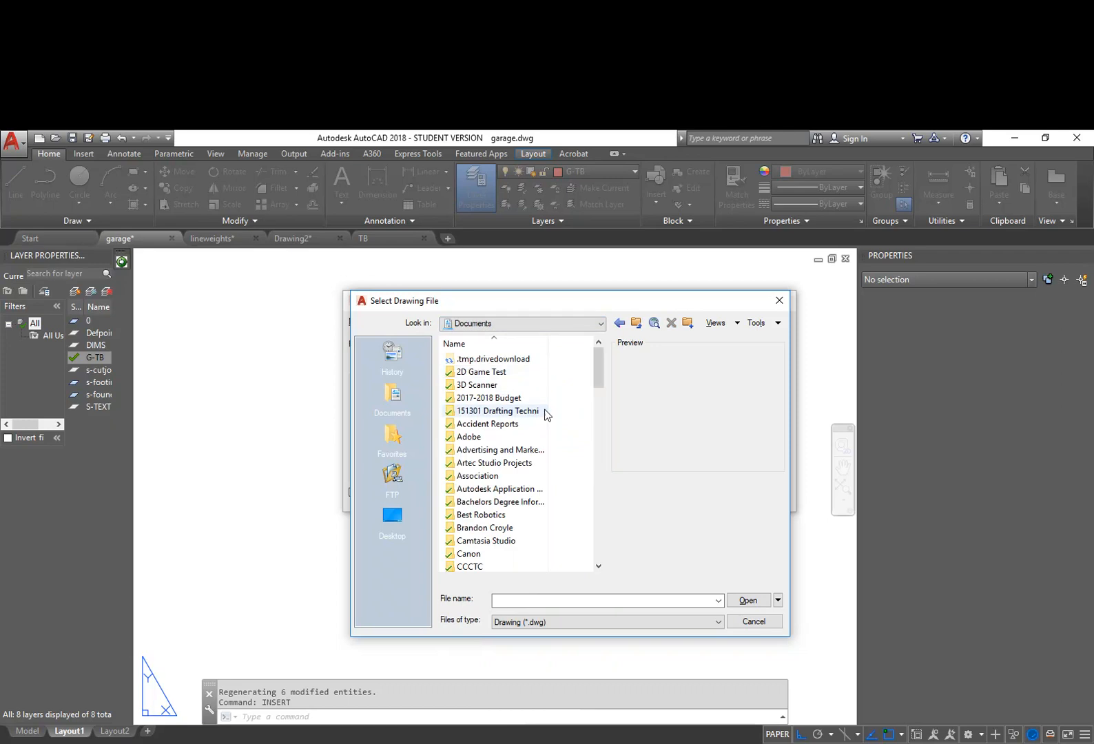
Insert TB.dwg from the Curriculum folder's Garage - AutoCAD subfolder at insertion point 0,0,0 with scale 1 and rotation 0
scroll(514, 542, "down", 3)
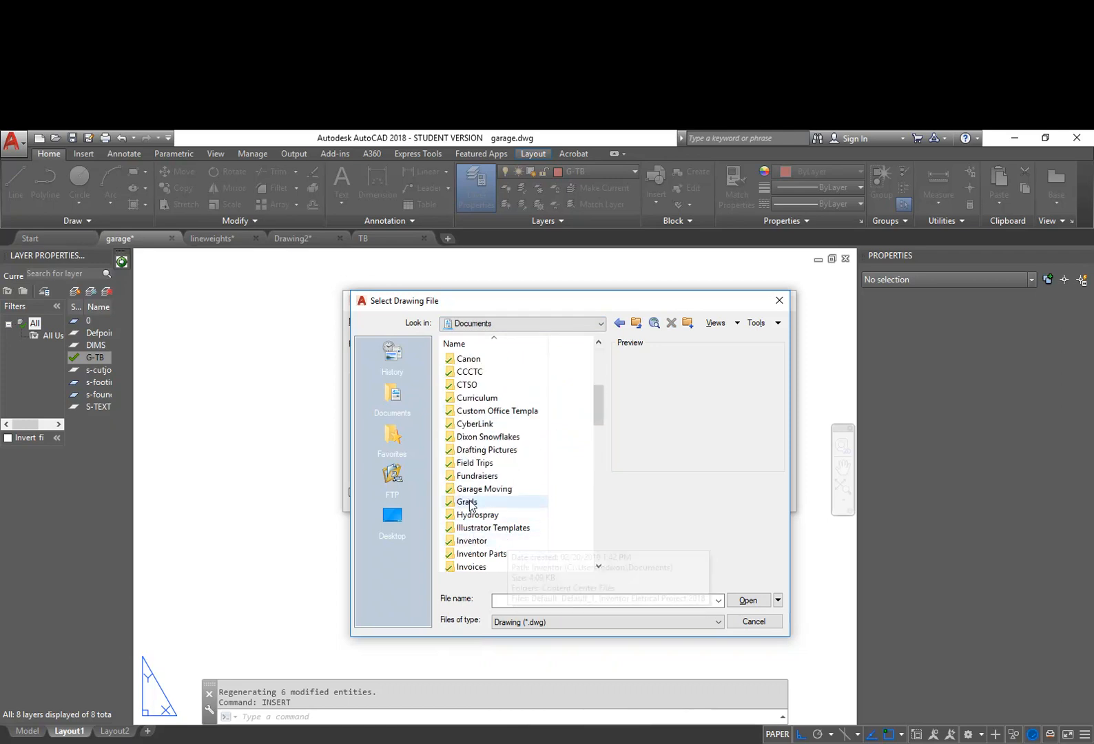
double_click(476, 398)
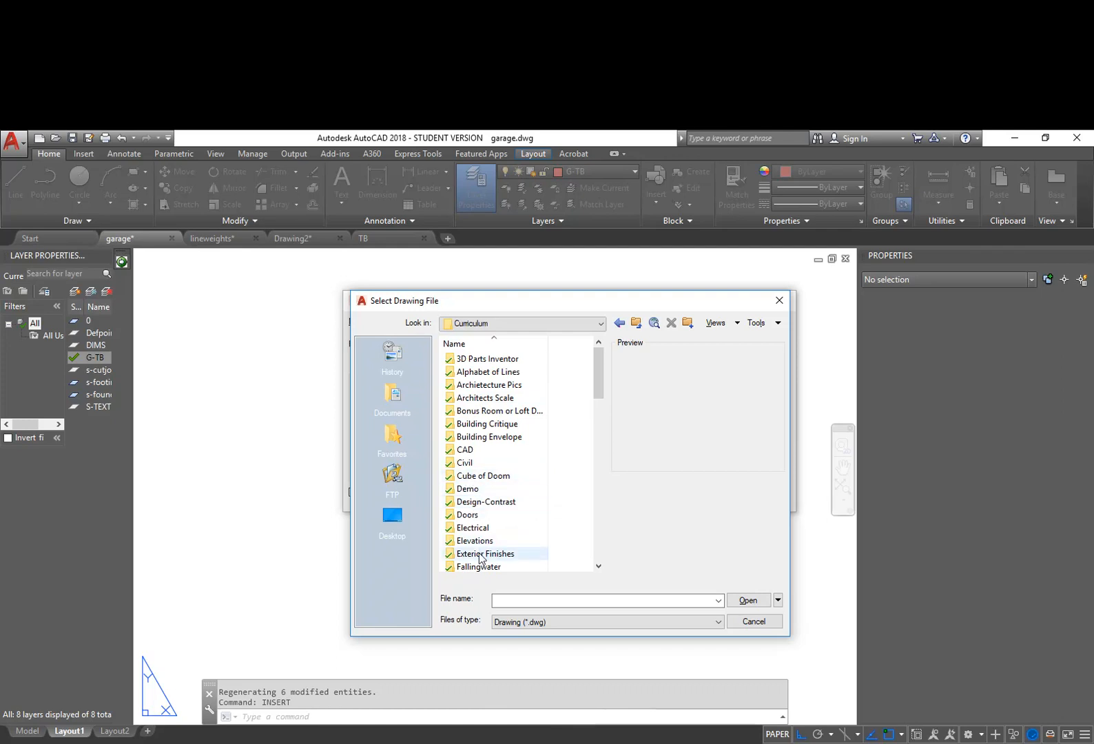
scroll(474, 508, "down", 1)
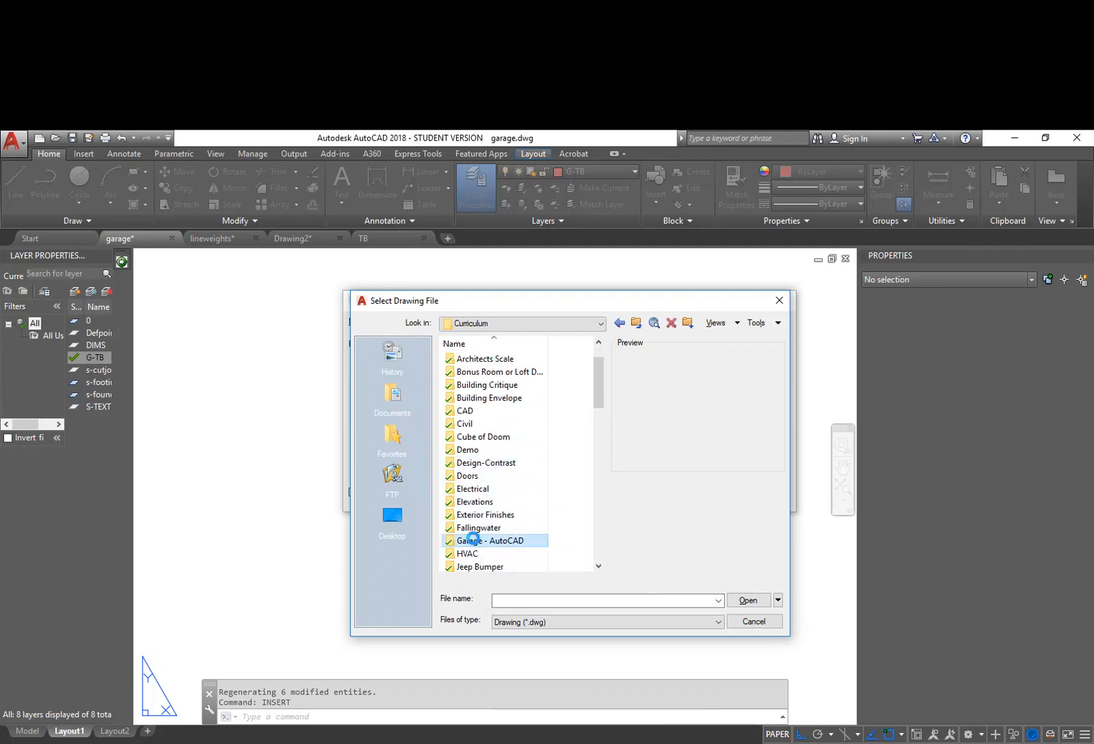
double_click(488, 541)
scroll(499, 506, "down", 1)
left_click(471, 528)
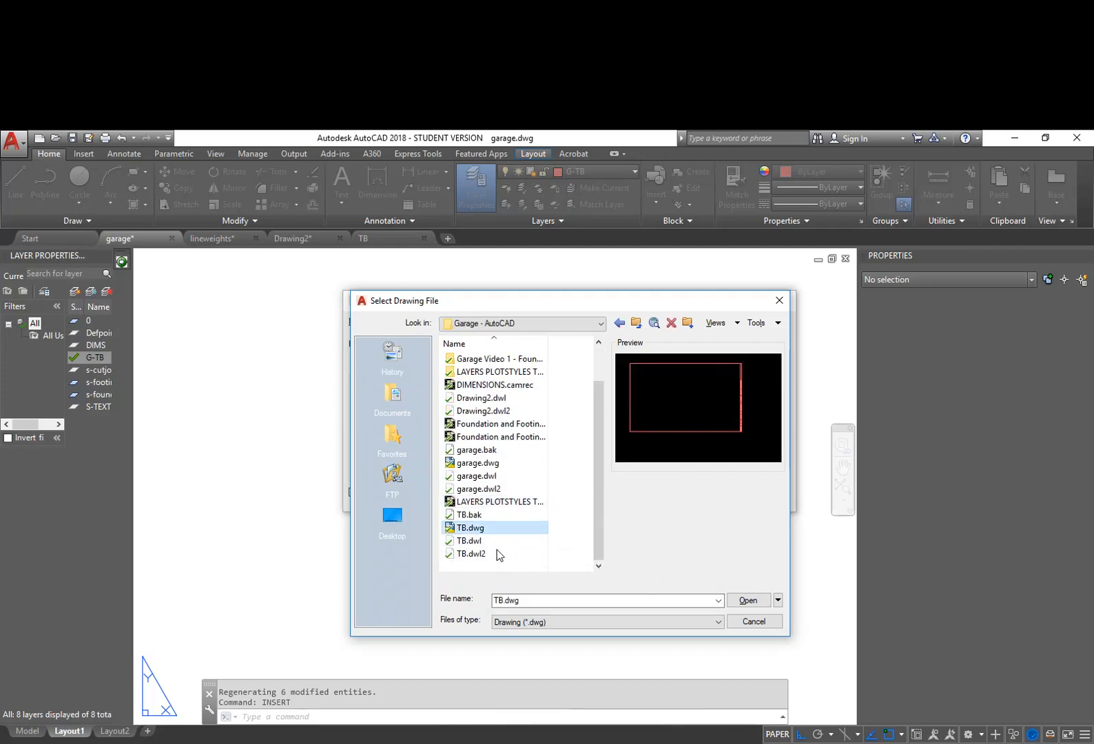
left_click(749, 602)
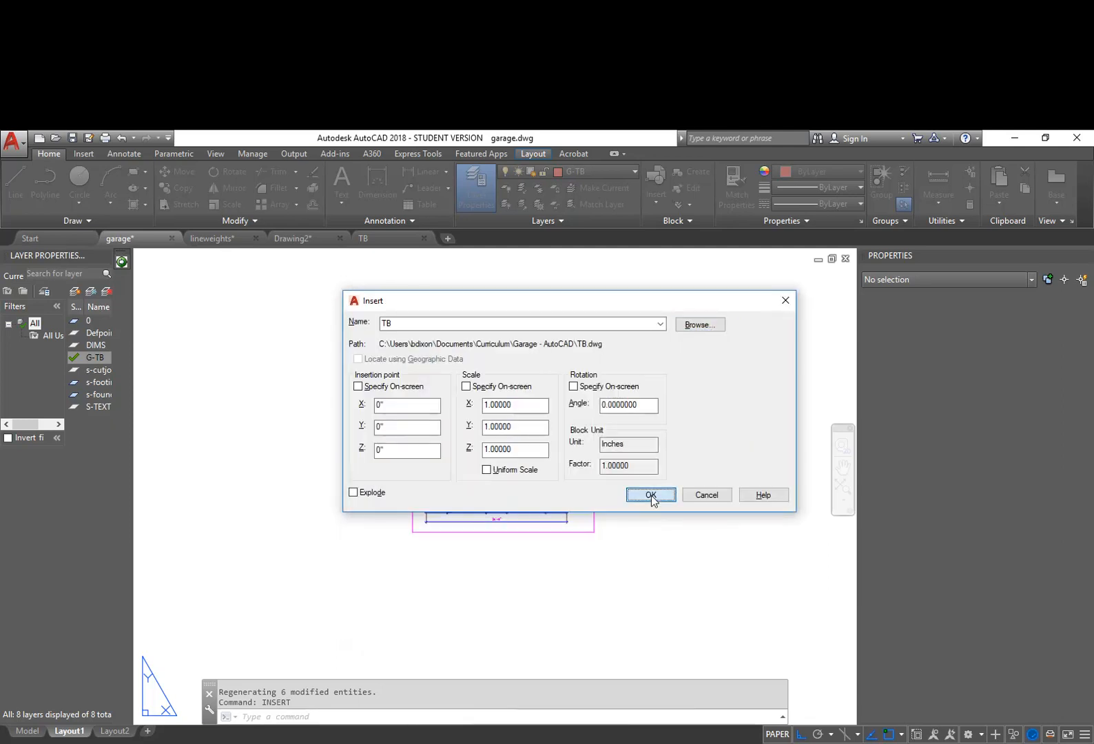
left_click(651, 496)
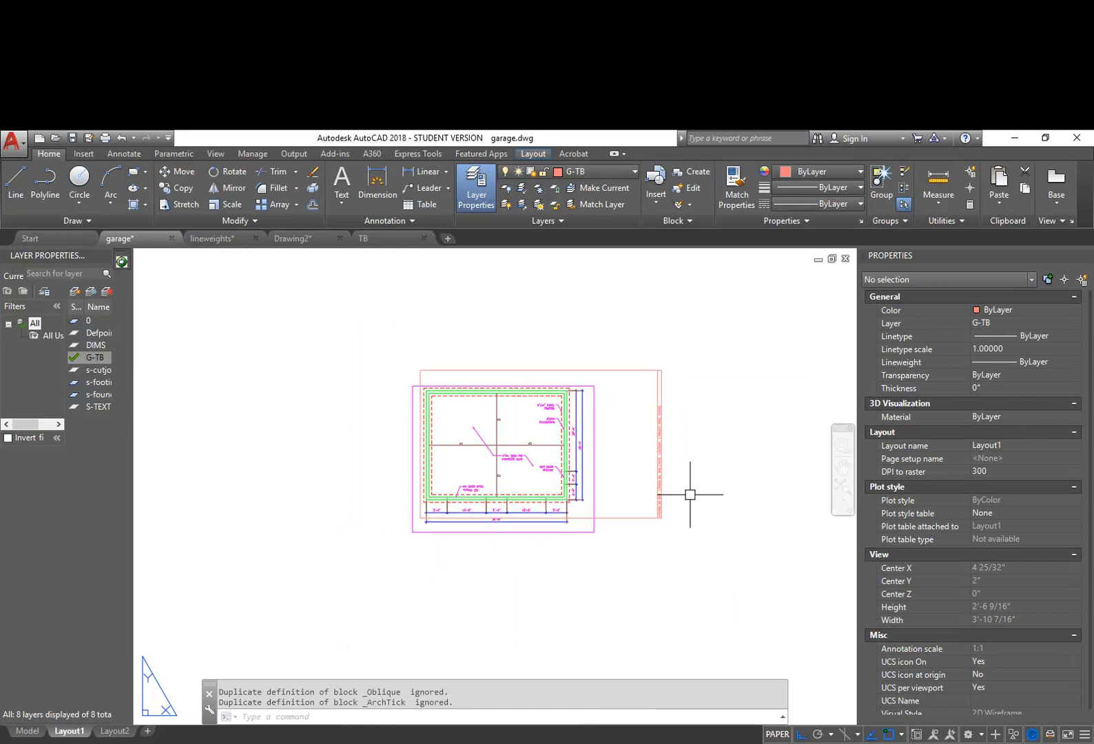
With Ortho off, move the garage plan viewport right within the title block border, close to the title strip
scroll(598, 494, "up", 4)
type("M")
key("Return")
left_click(605, 481)
left_click(591, 494)
key("Return")
left_click(591, 493)
middle_click_drag(623, 460, 629, 495)
key("F8")
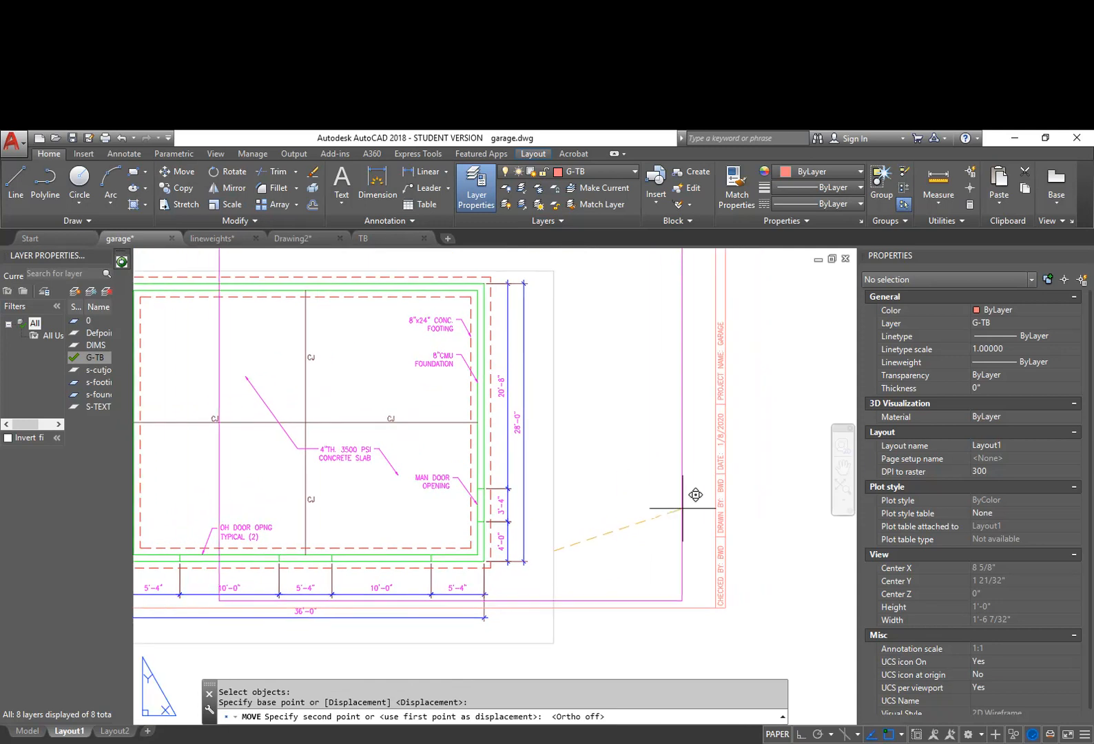
left_click(692, 508)
scroll(780, 543, "down", 4)
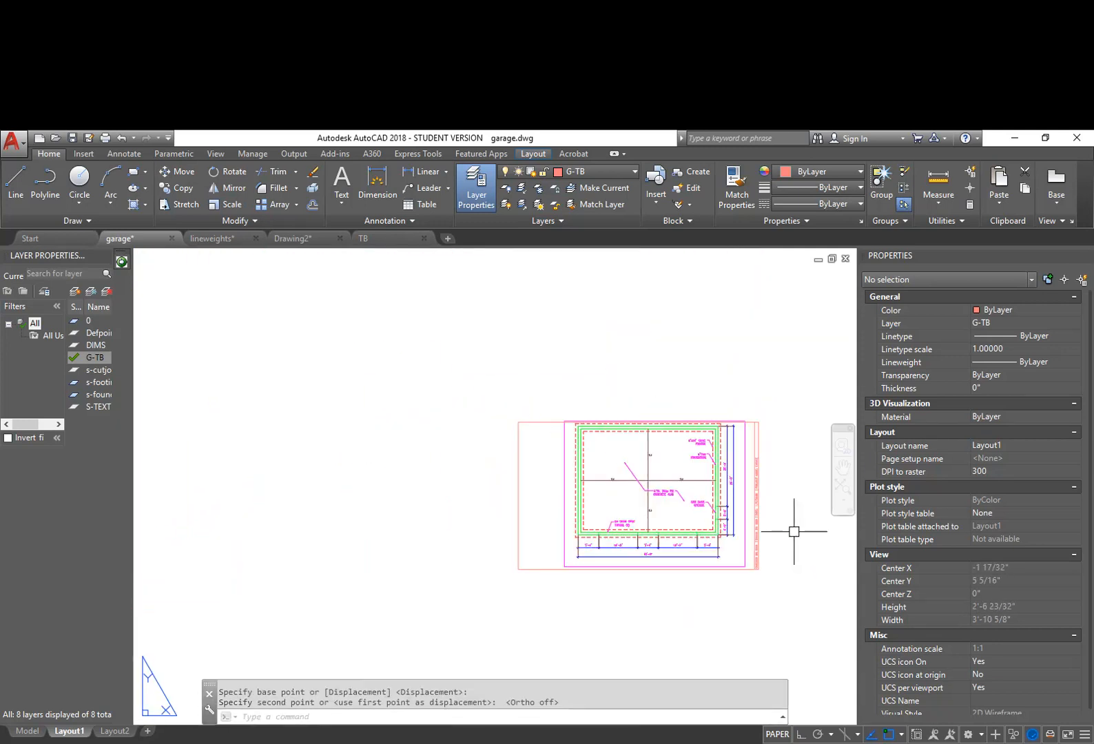
Move the viewport slightly left to widen the gap between its edge and the title strip
scroll(792, 534, "up", 2)
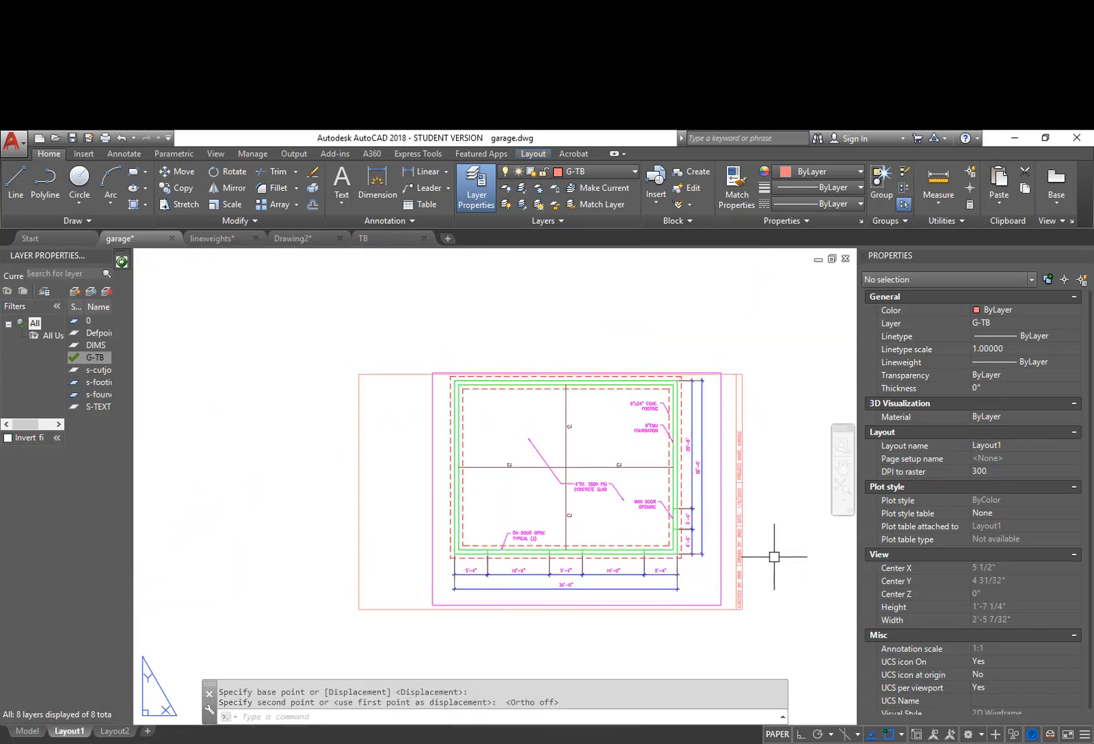
scroll(710, 539, "up", 4)
type("m")
key("Return")
left_click(746, 549)
left_click(736, 521)
key("Return")
left_click(752, 520)
left_click(741, 523)
scroll(737, 502, "down", 2)
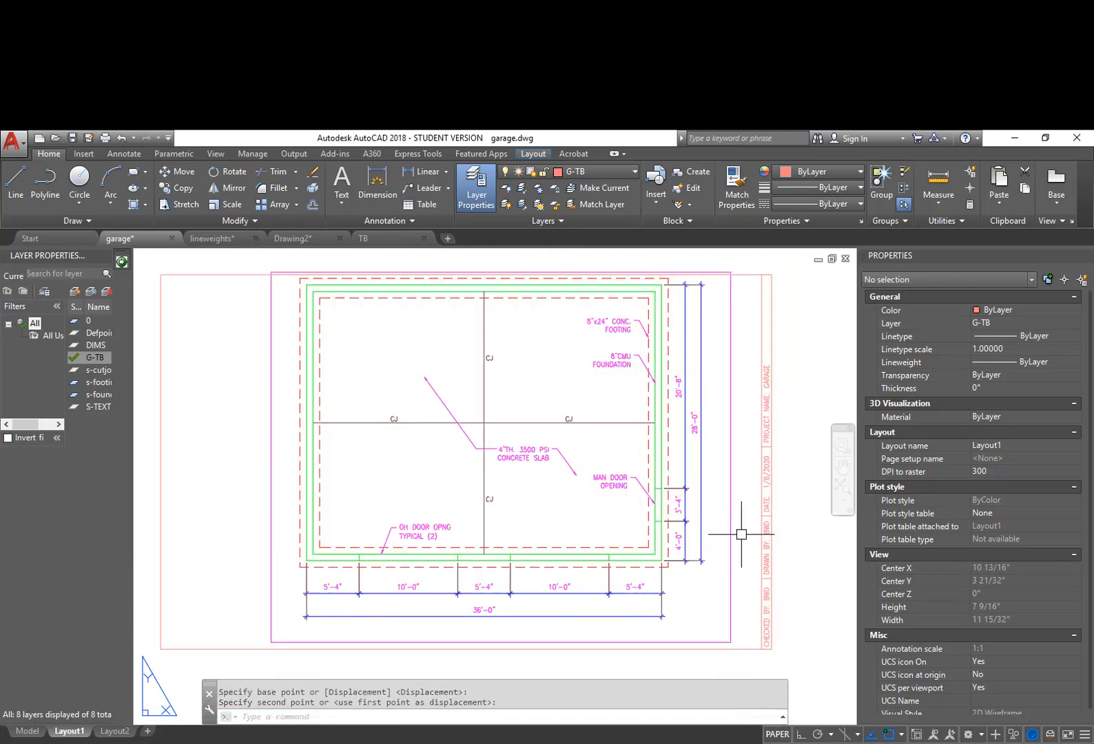
Move the viewport slightly down so that its upper edge sits inside the title block border
key("Return")
left_click(733, 513)
key("Return")
left_click(755, 507)
left_click(742, 524)
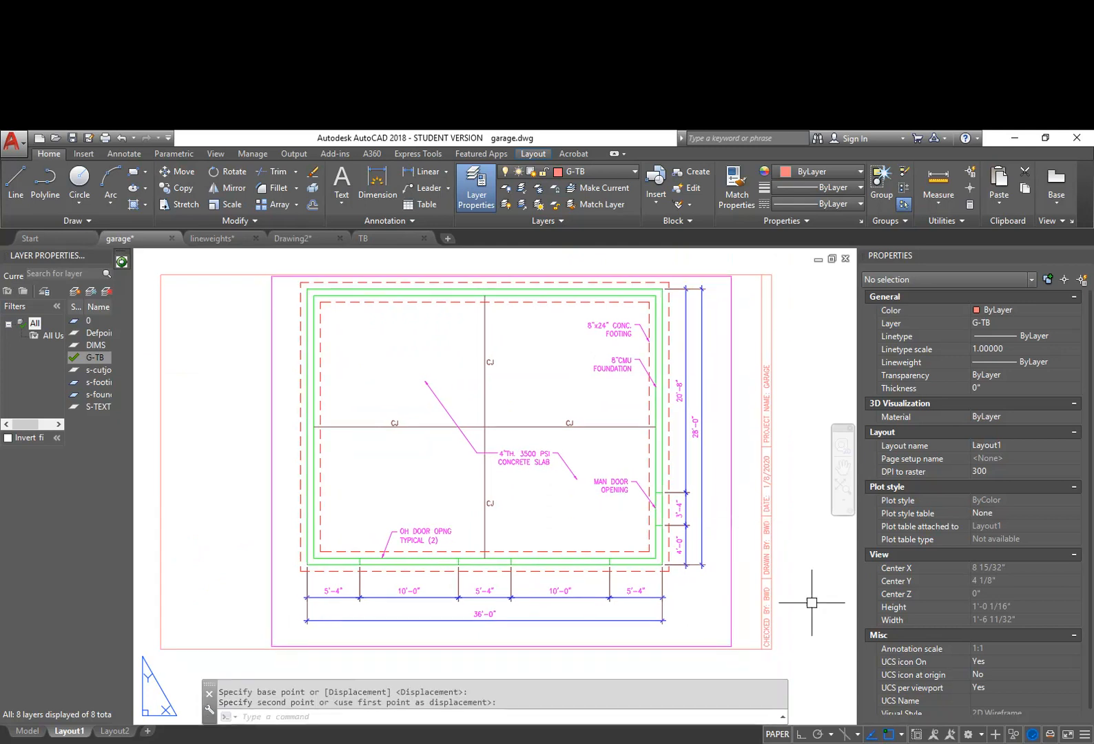
middle_click_drag(818, 600, 796, 565)
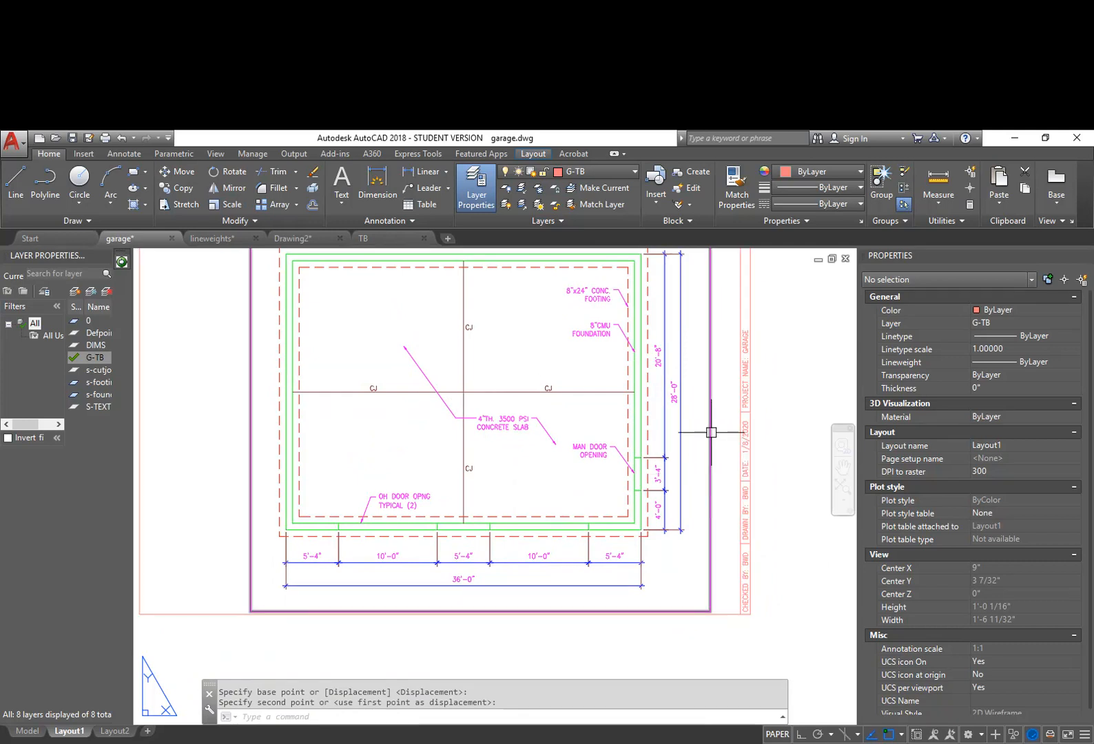
middle_click_drag(684, 477, 683, 496)
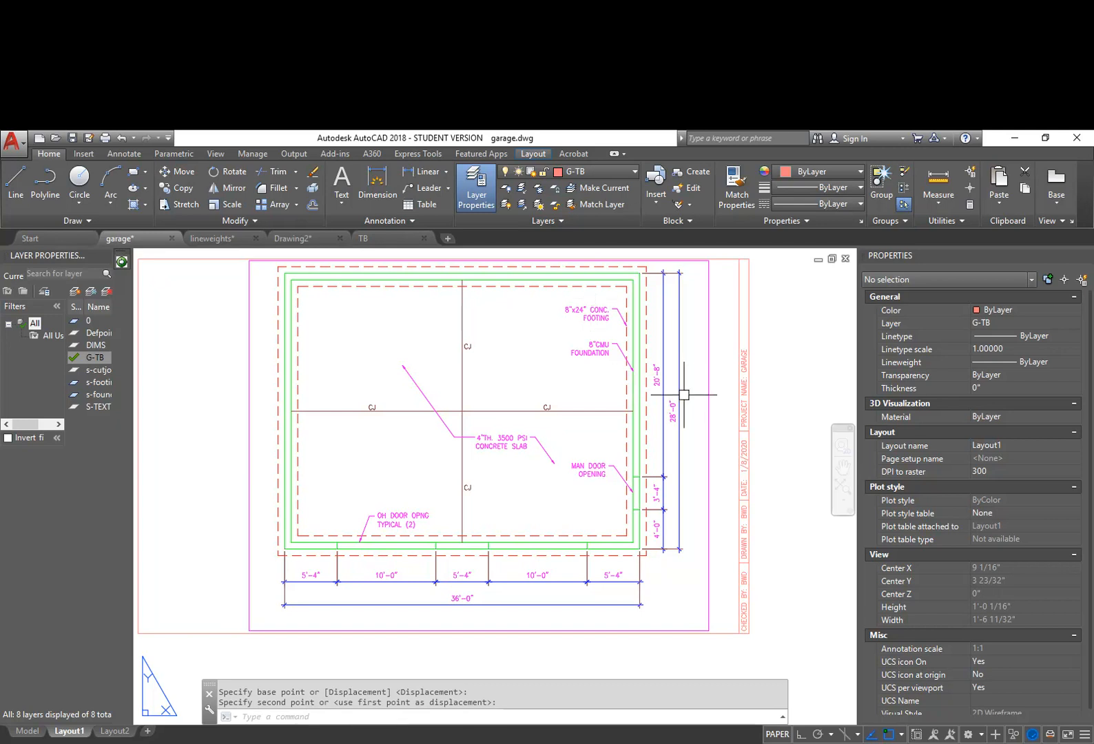
Use -LAYER to make a new current layer named VP with color 30
type("-la")
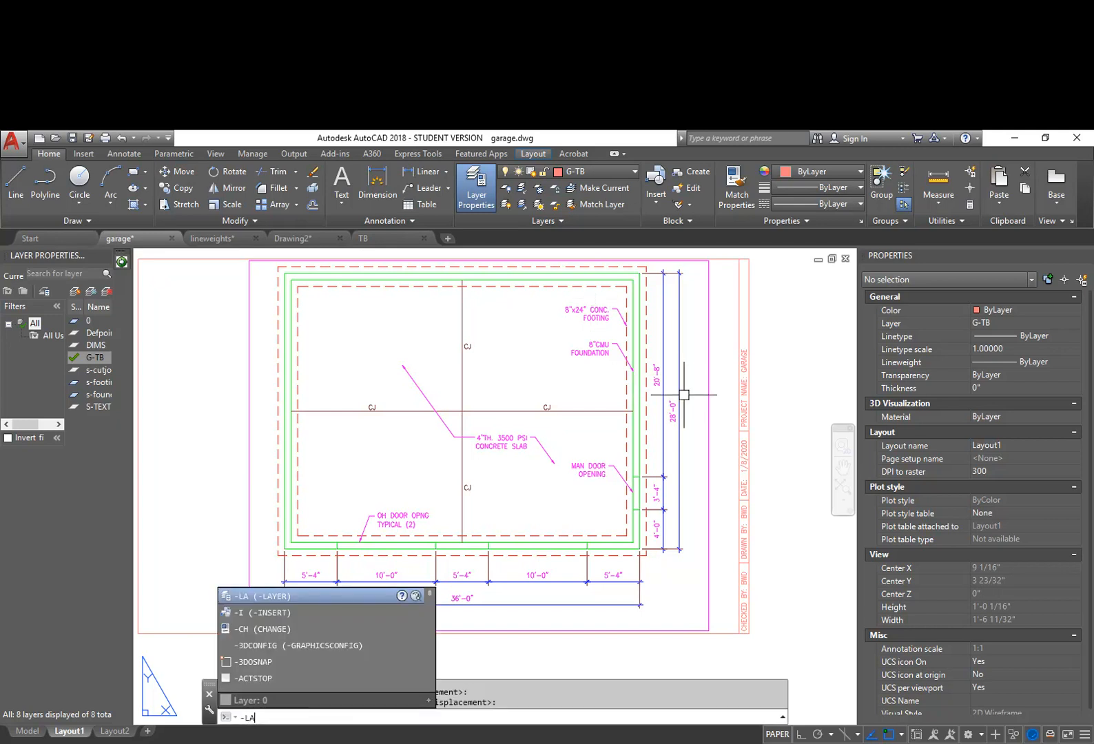
key("Return")
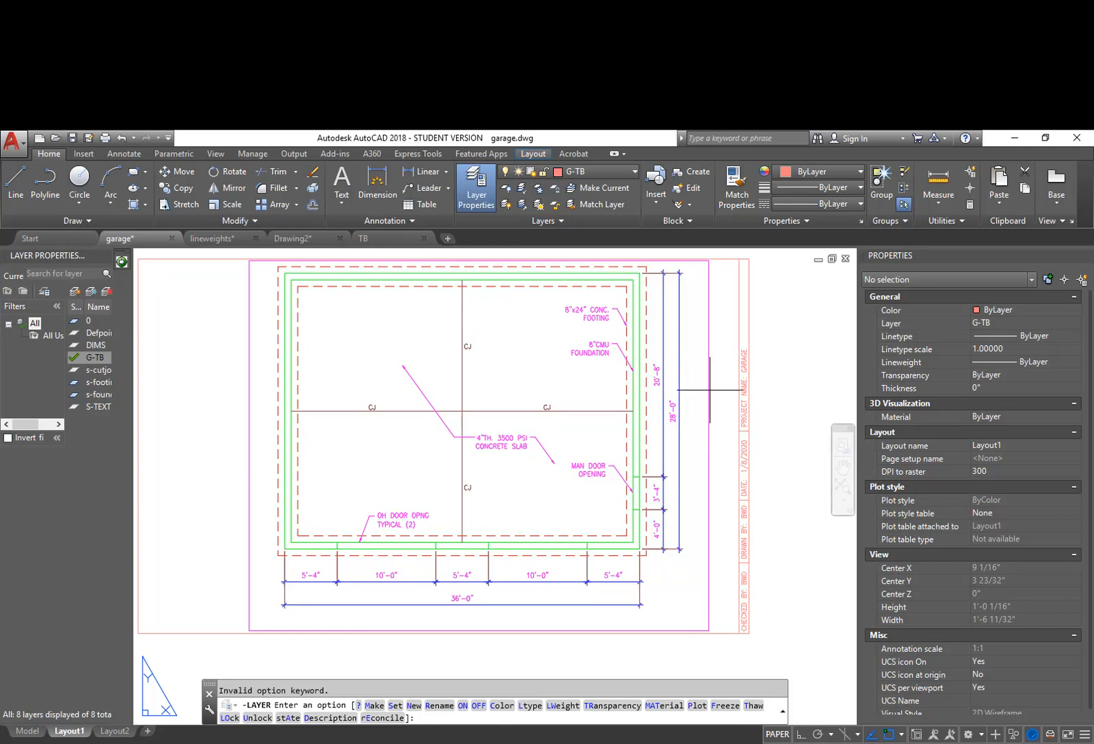
type("M")
key("Return")
type("VP")
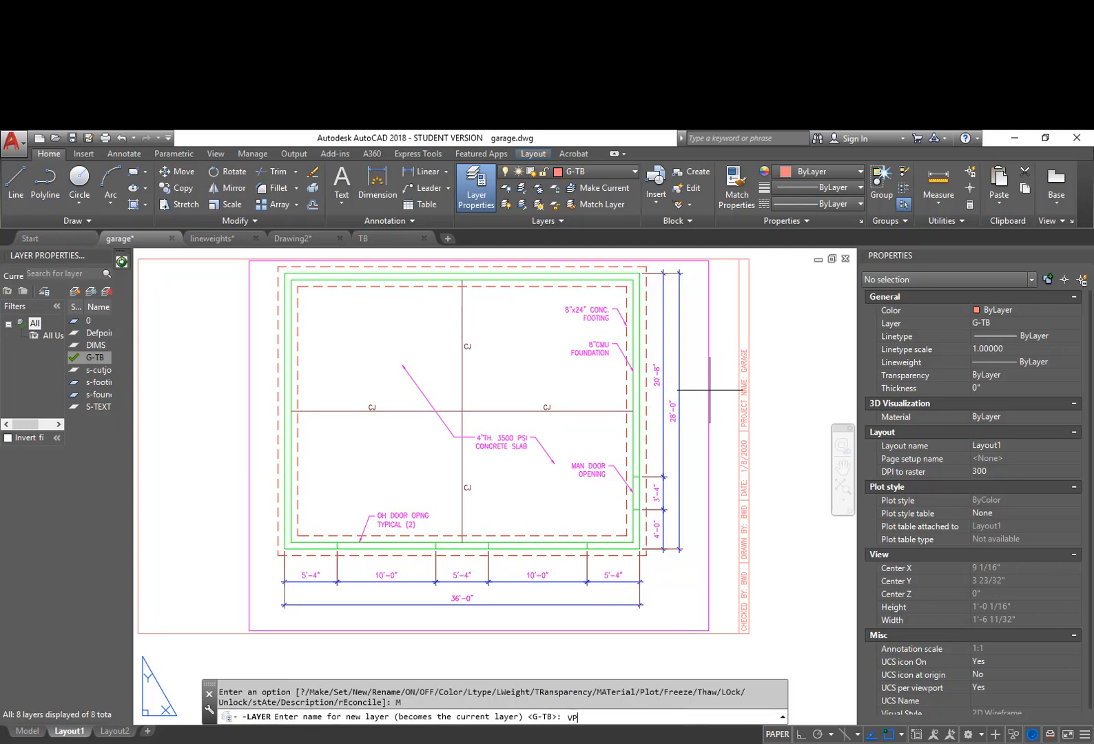
key("Return")
type("C")
key("Return")
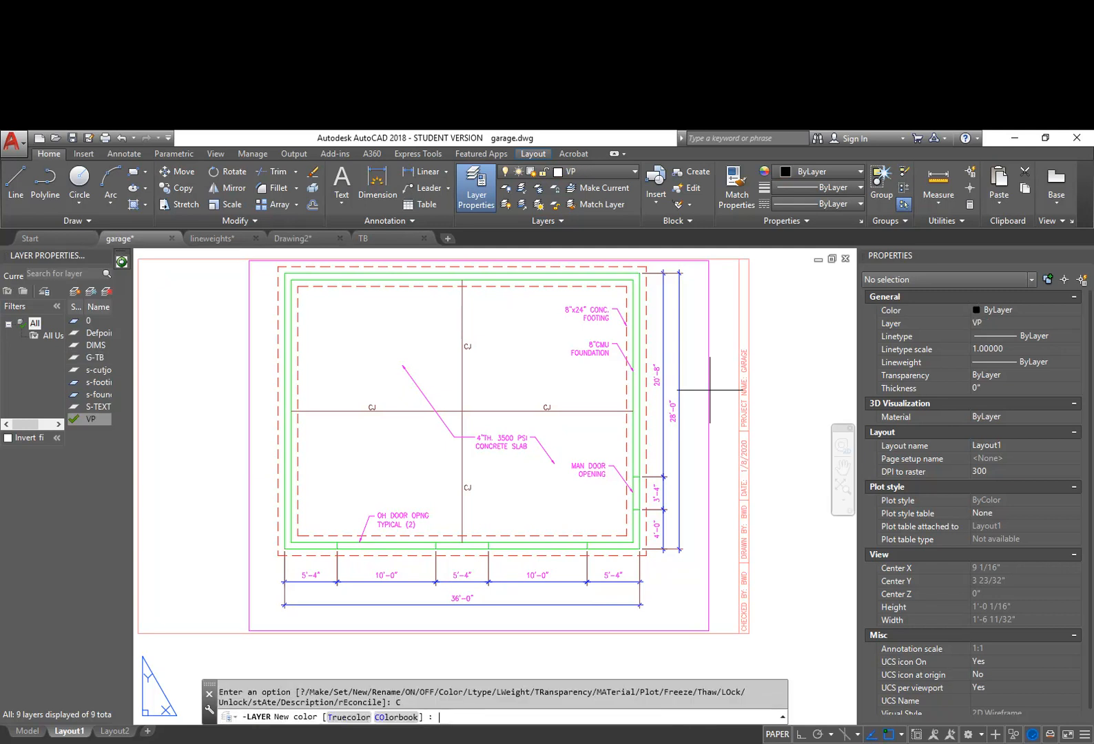
type("30")
key("Return")
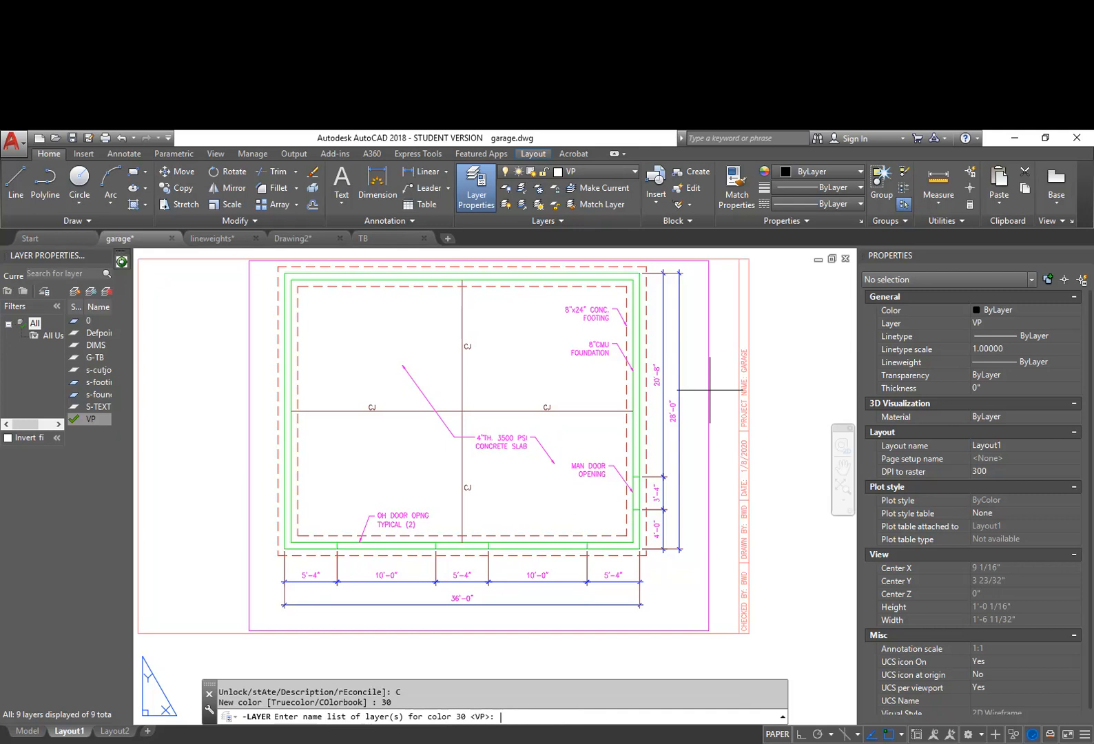
key("Return")
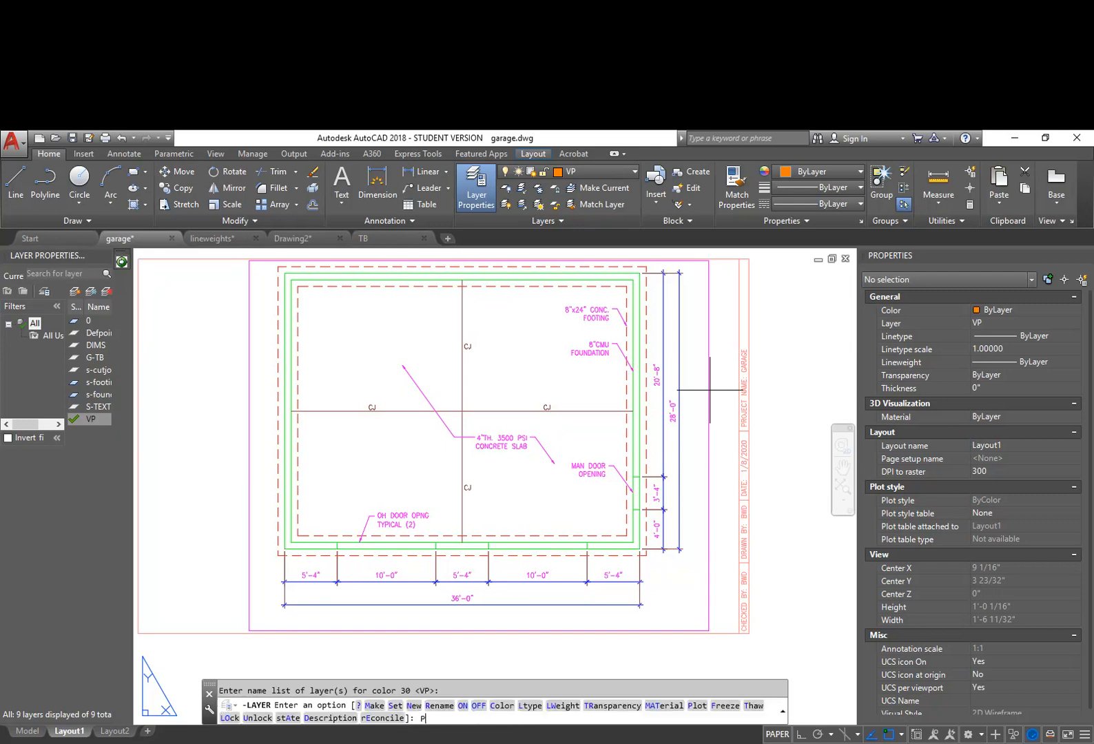
Set the VP layer's plotting preference to No plot and finish the layer command
key("Return")
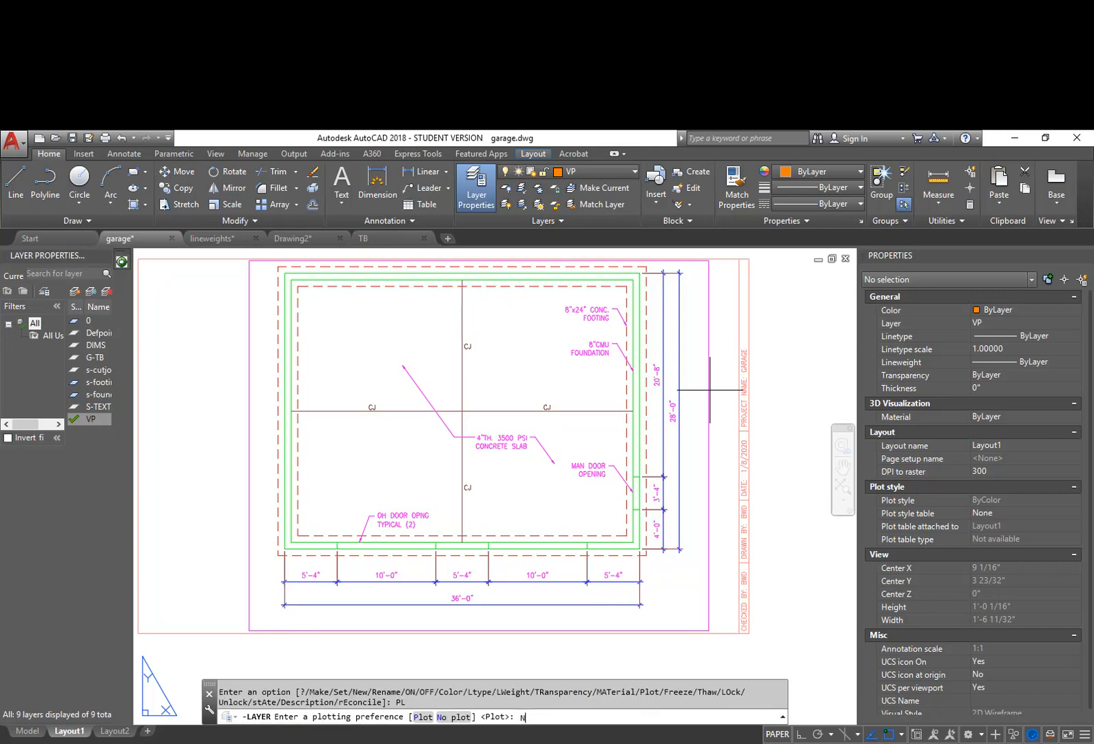
key("Return")
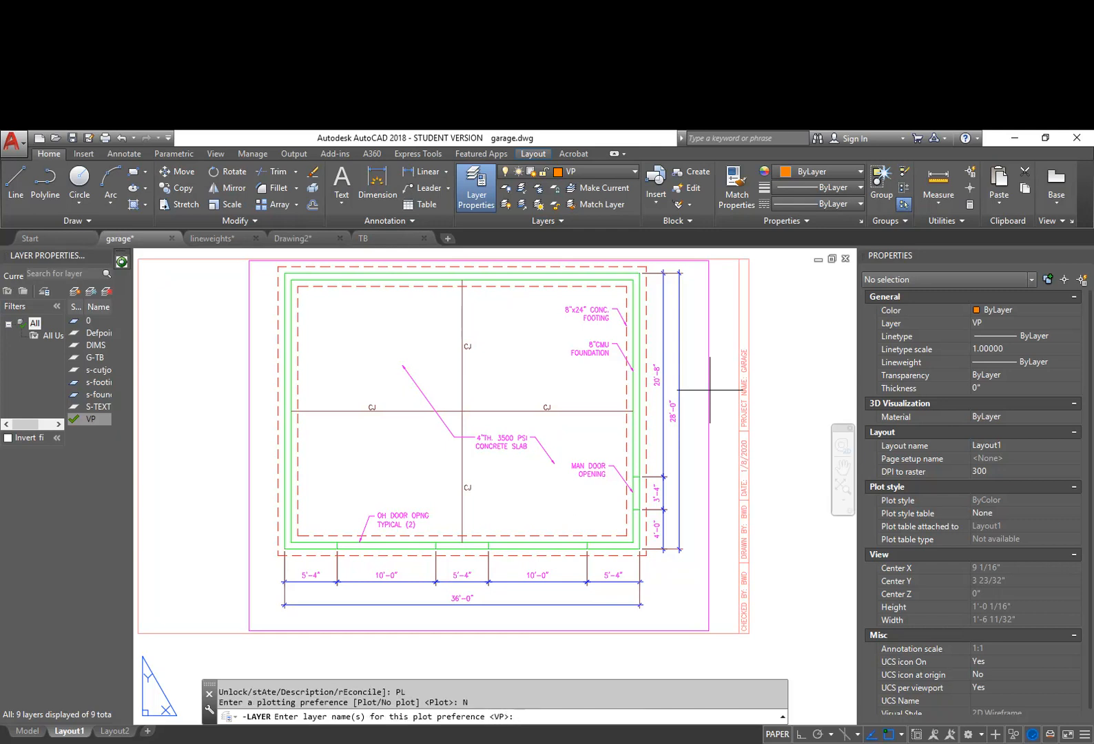
key("Return")
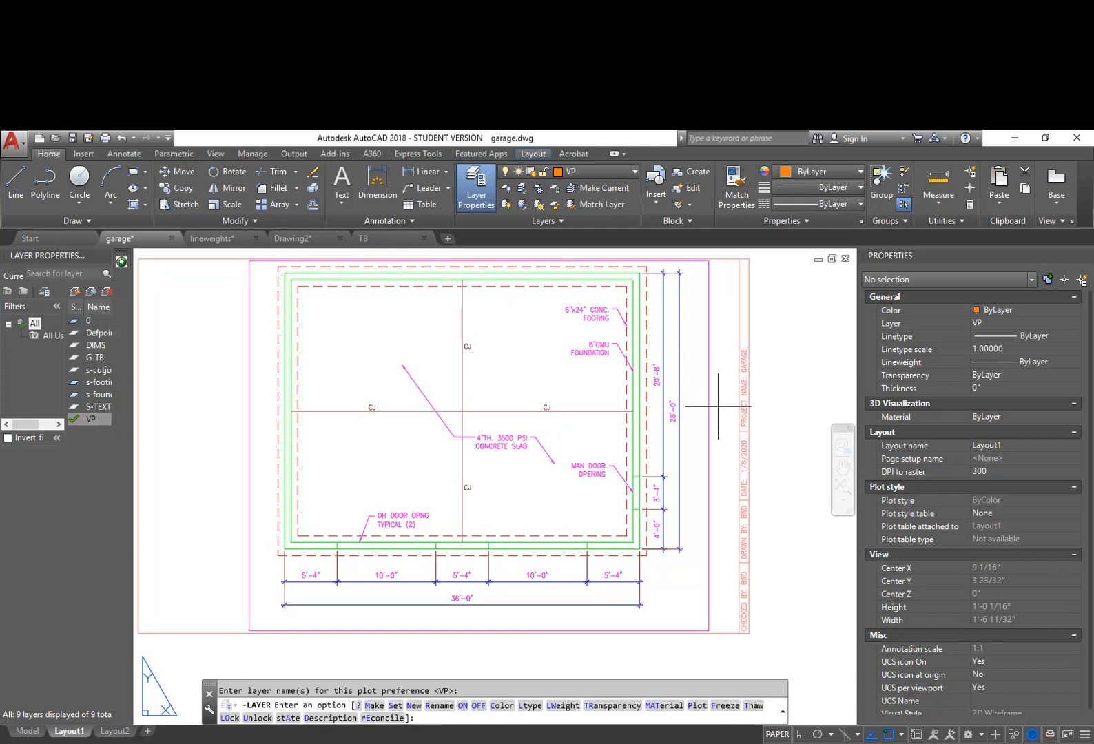
key("Return")
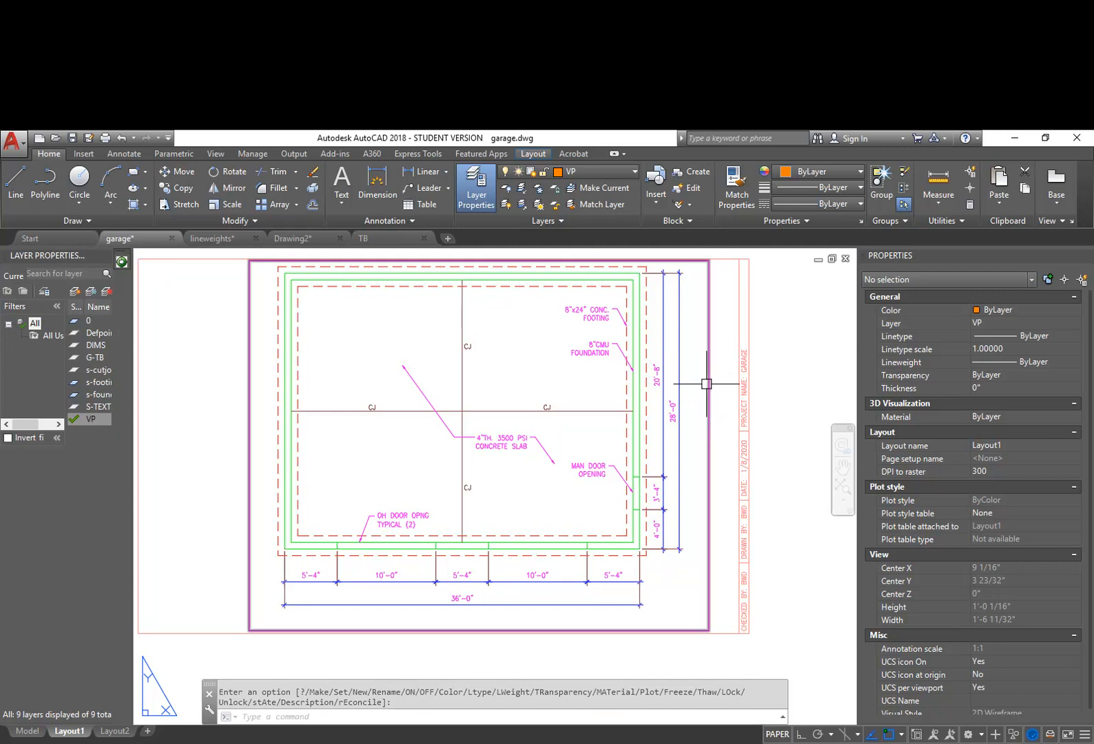
Put the garage plan viewport on the VP layer and clear the selection
left_click(709, 397)
left_click(607, 168)
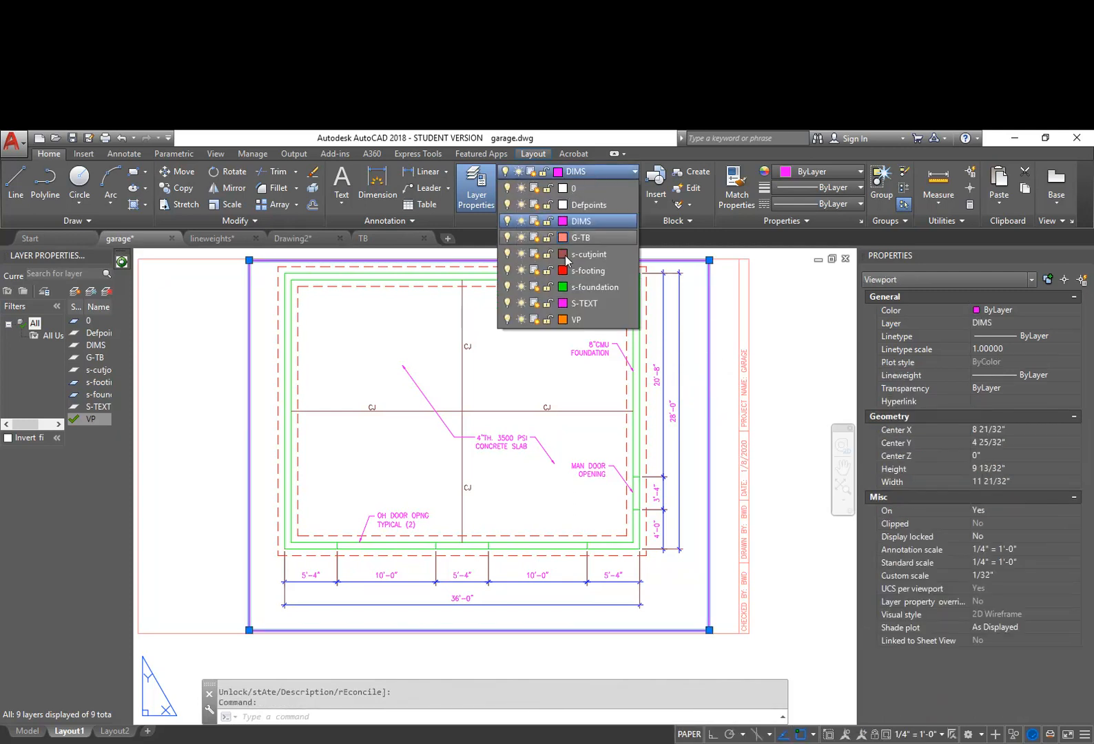
left_click(586, 320)
key("Escape")
key("Escape")
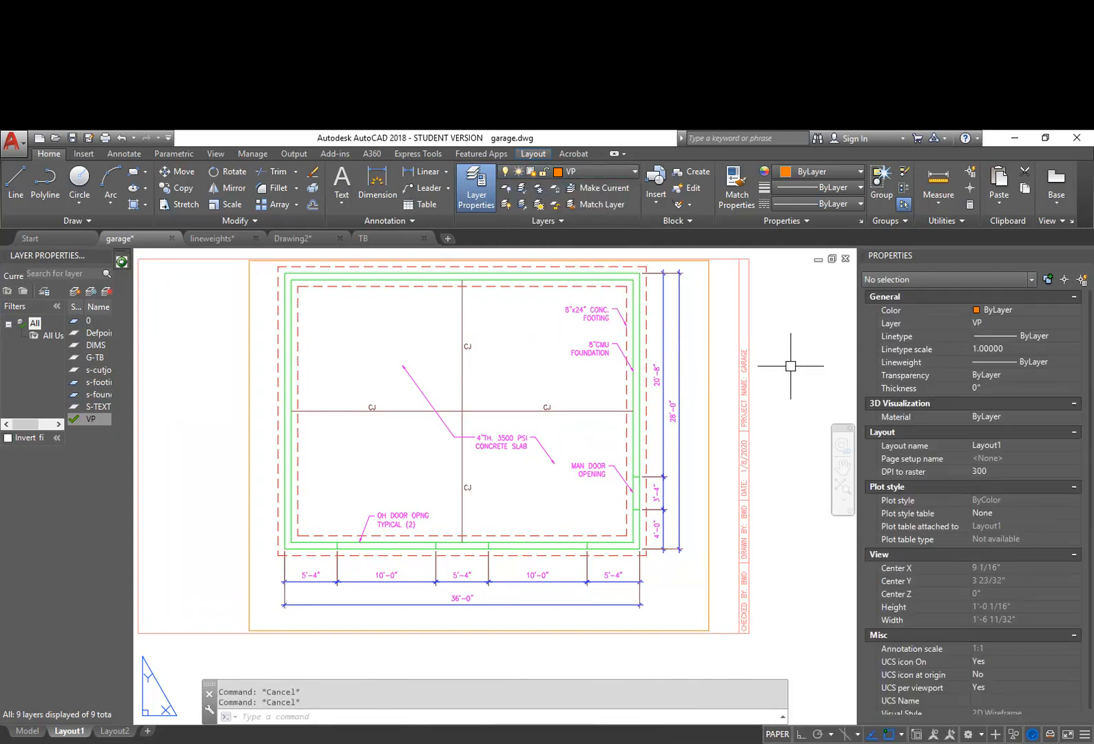
Zoom Layout1 to its extents, start PLOT and load the <Previous plot> page setup
type("z")
key("Return")
type("e")
key("Return")
type("plot")
key("Return")
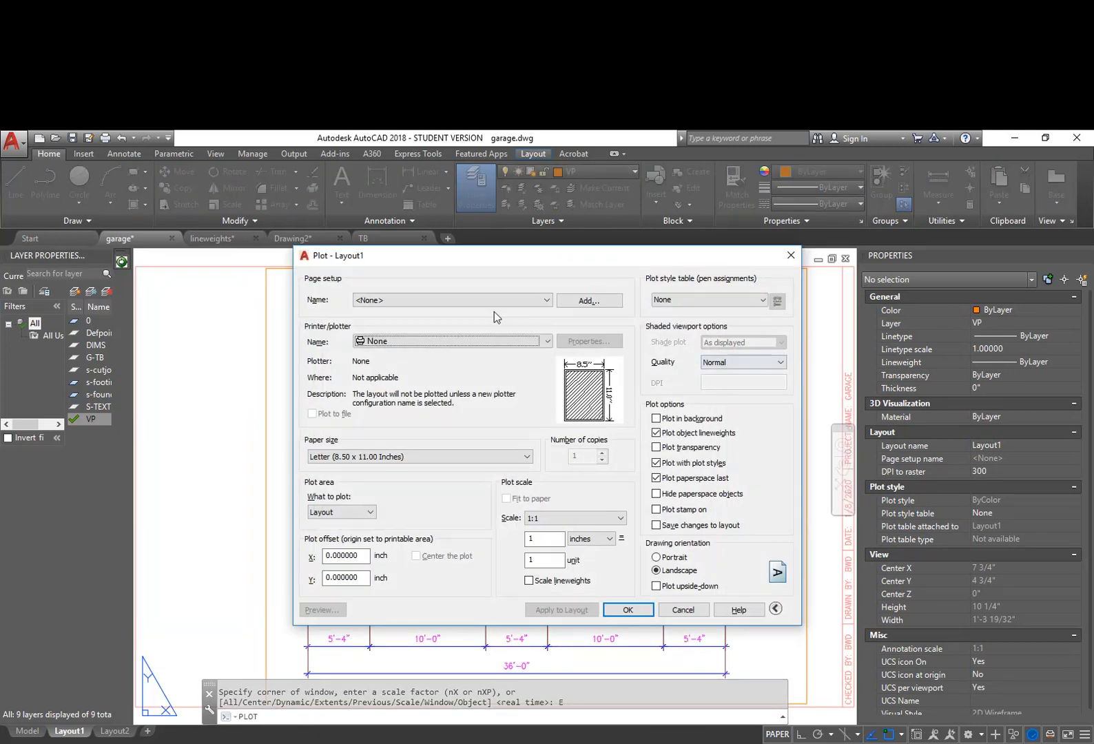
left_click(479, 304)
left_click(472, 313)
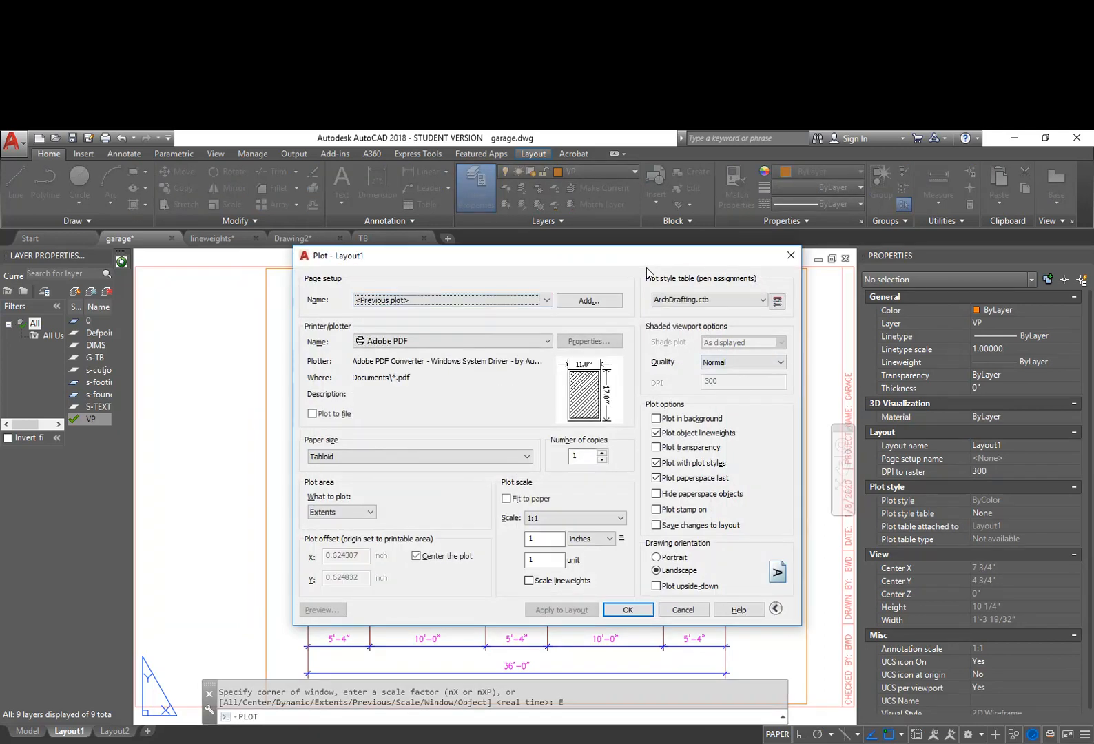
Set the plot's printer to NPI44C20E (HP Color LaserJet MFP M180nw) and the paper size to 11 x 17
left_click(411, 341)
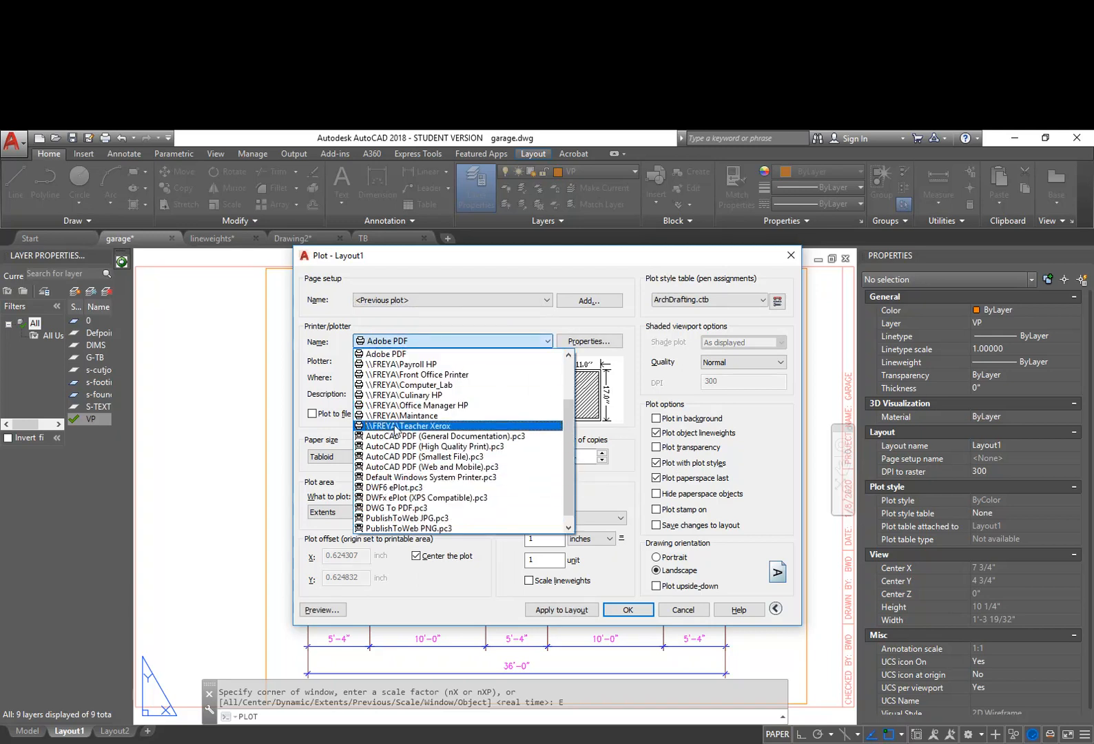
scroll(413, 517, "down", 1)
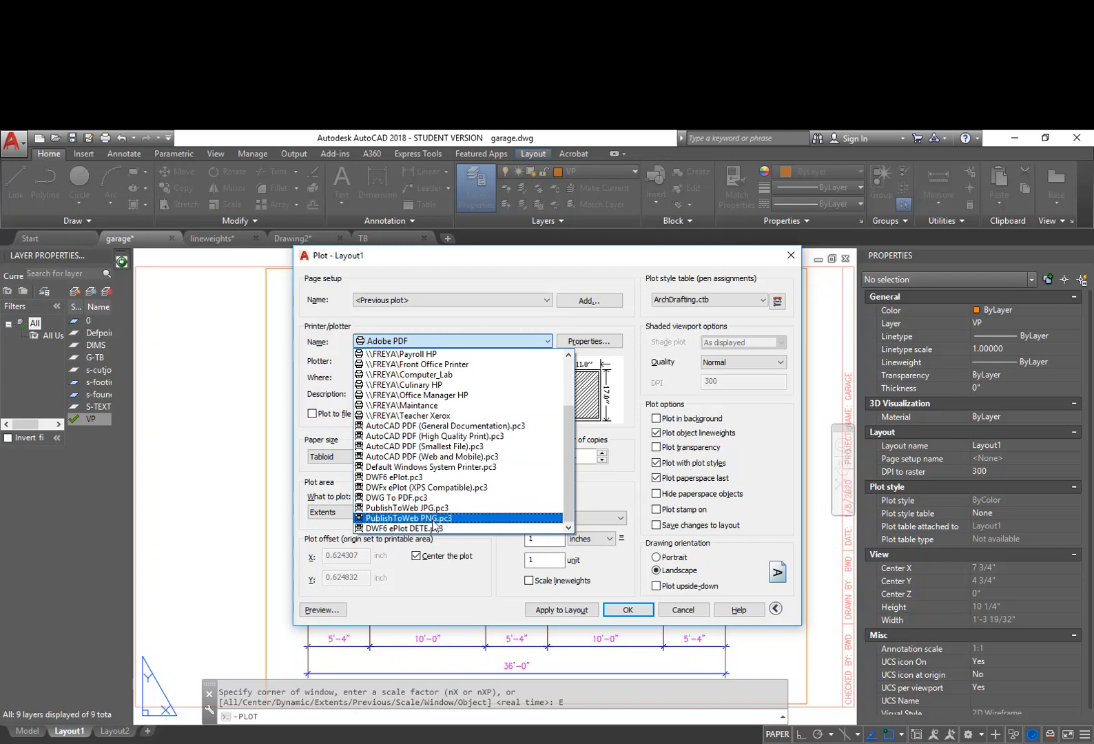
scroll(441, 506, "up", 2)
left_click(427, 363)
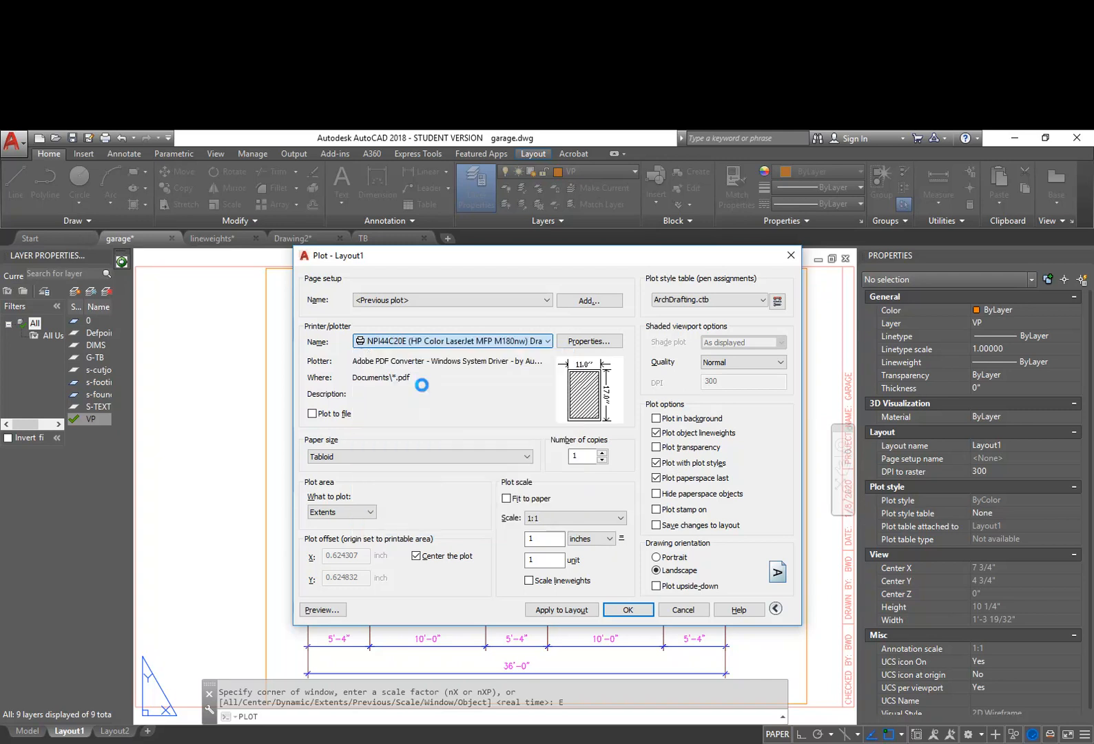
left_click(549, 483)
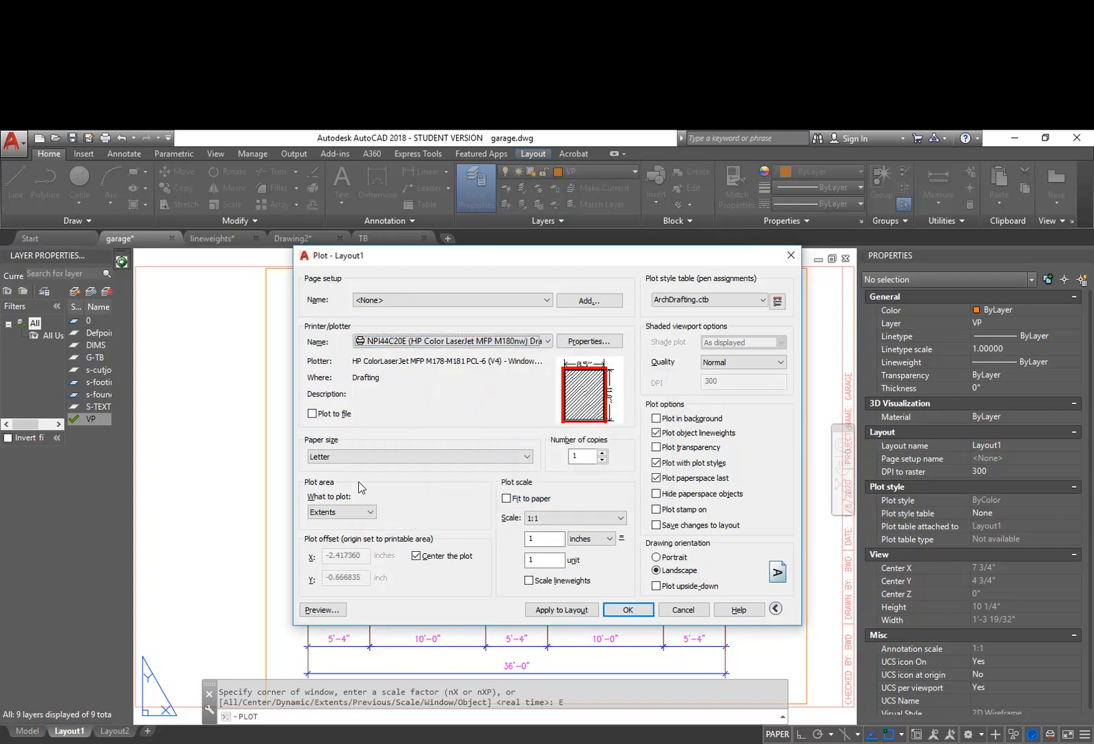
left_click(459, 456)
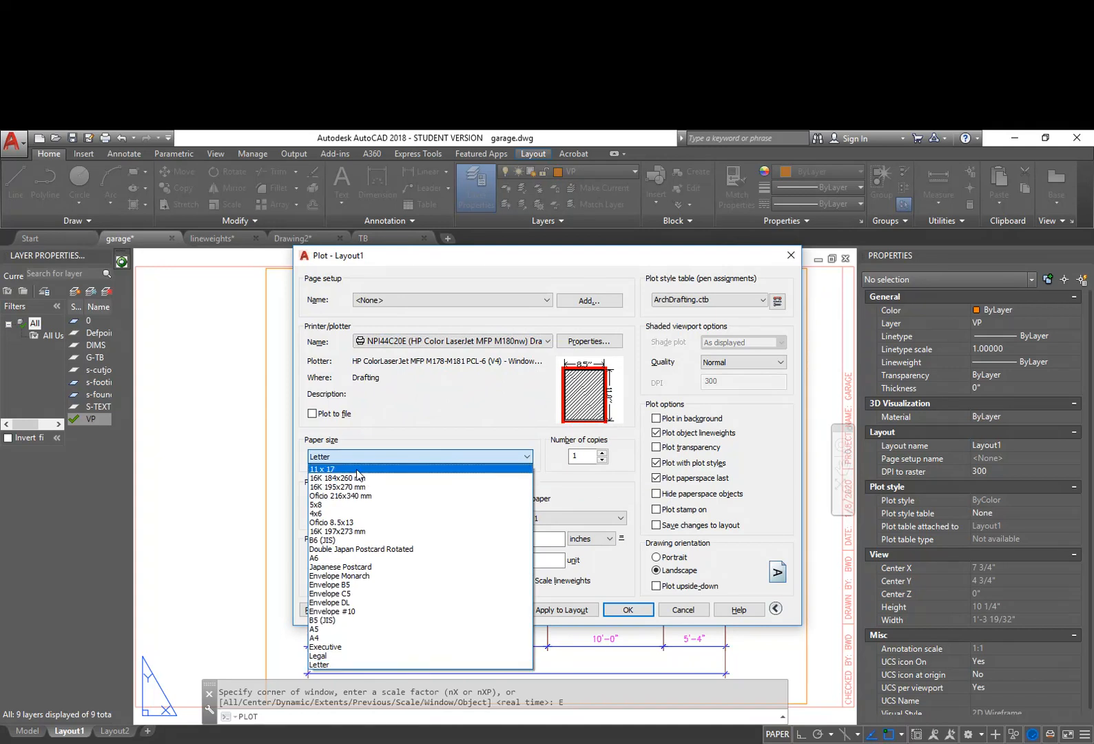
left_click(330, 469)
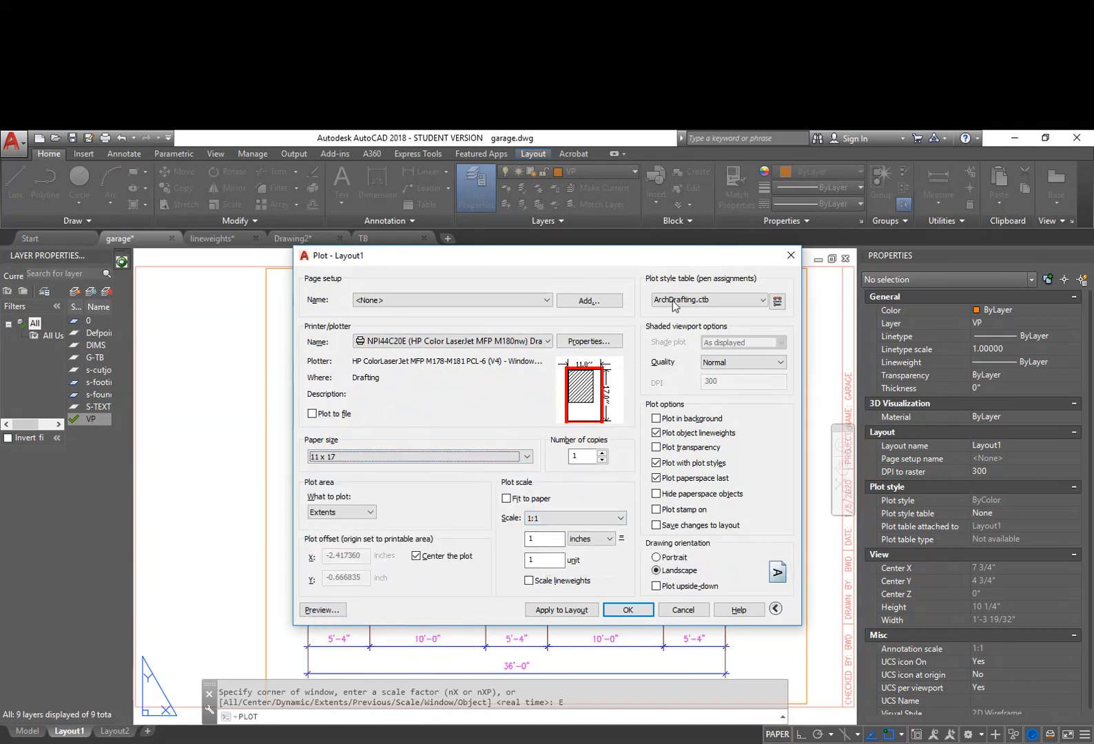
Preview the Layout1 plot on 11 x 17 paper, close the preview and exit PLOT
left_click(324, 610)
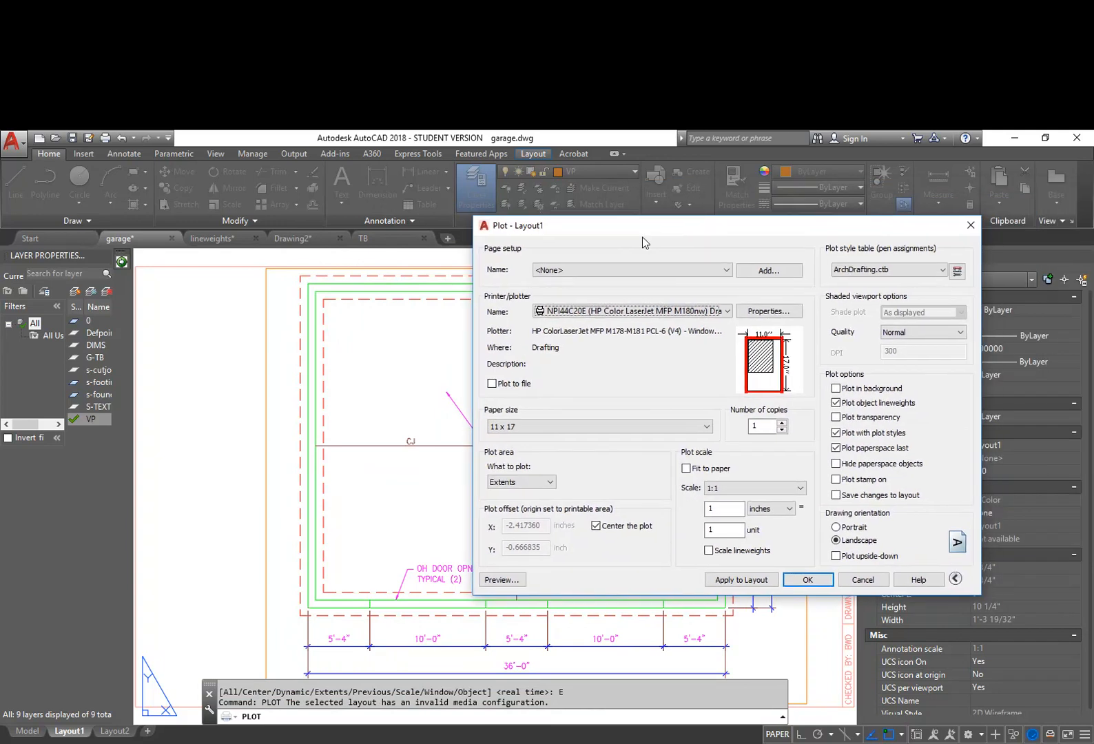
left_click(520, 585)
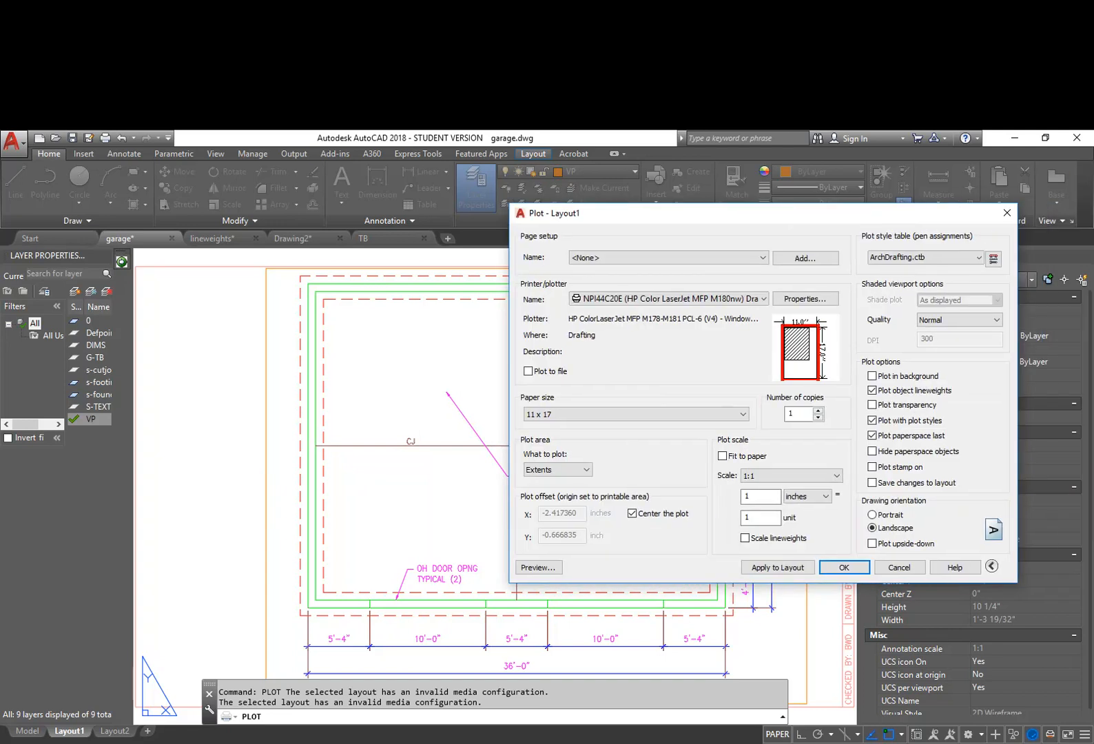
left_click(538, 567)
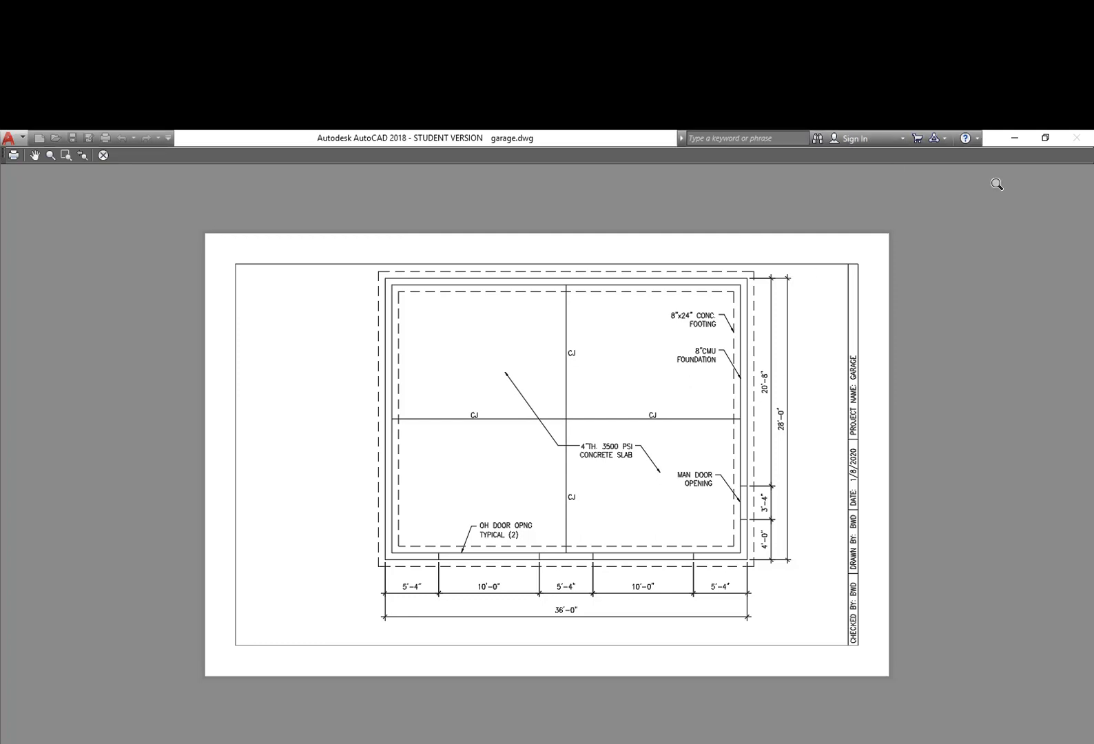
left_click(103, 155)
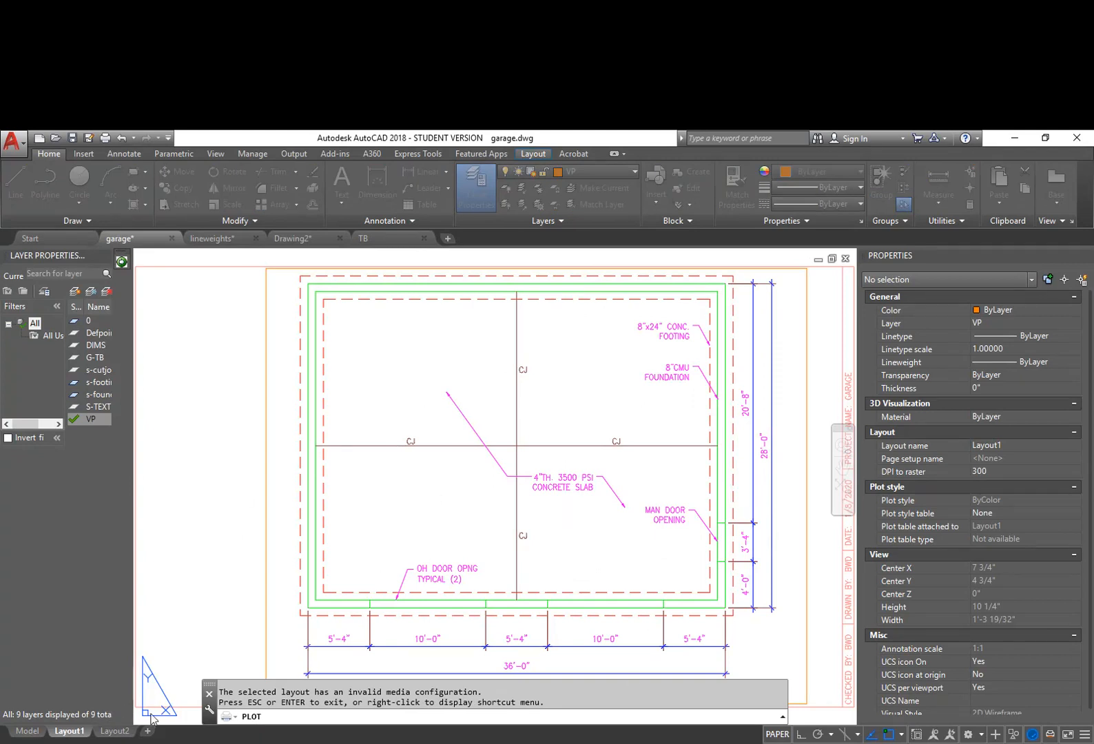
key("Escape")
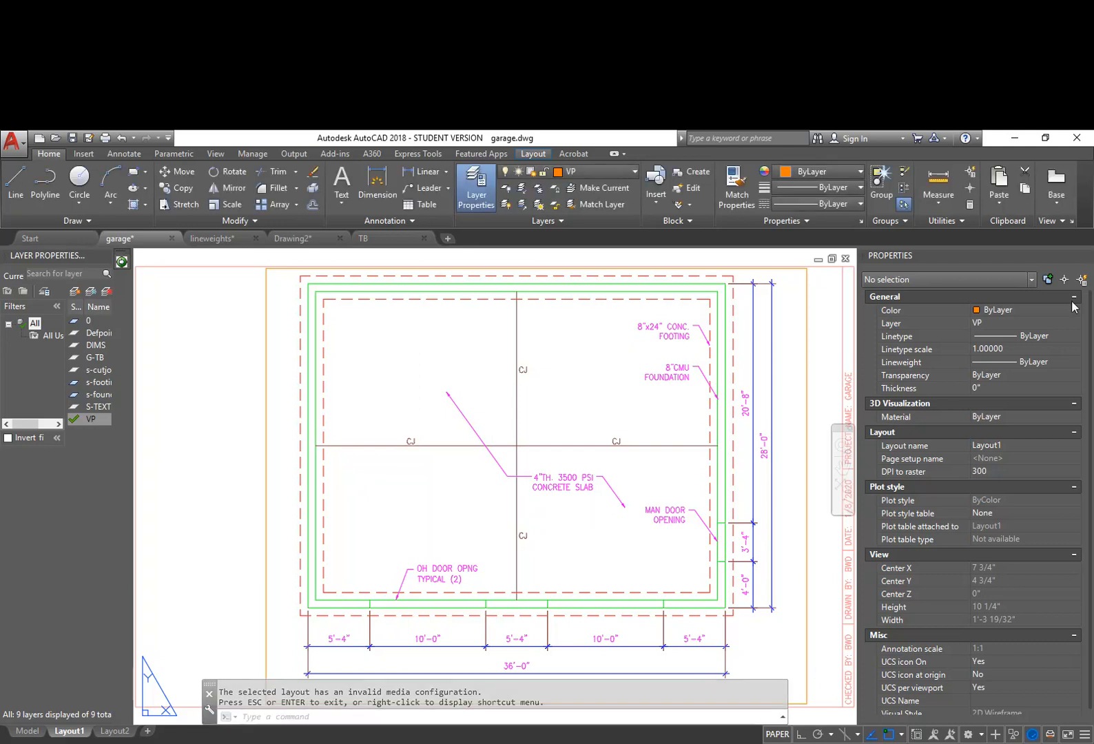
View the garage plan in model space and return to the Layout1 sheet
left_click(27, 730)
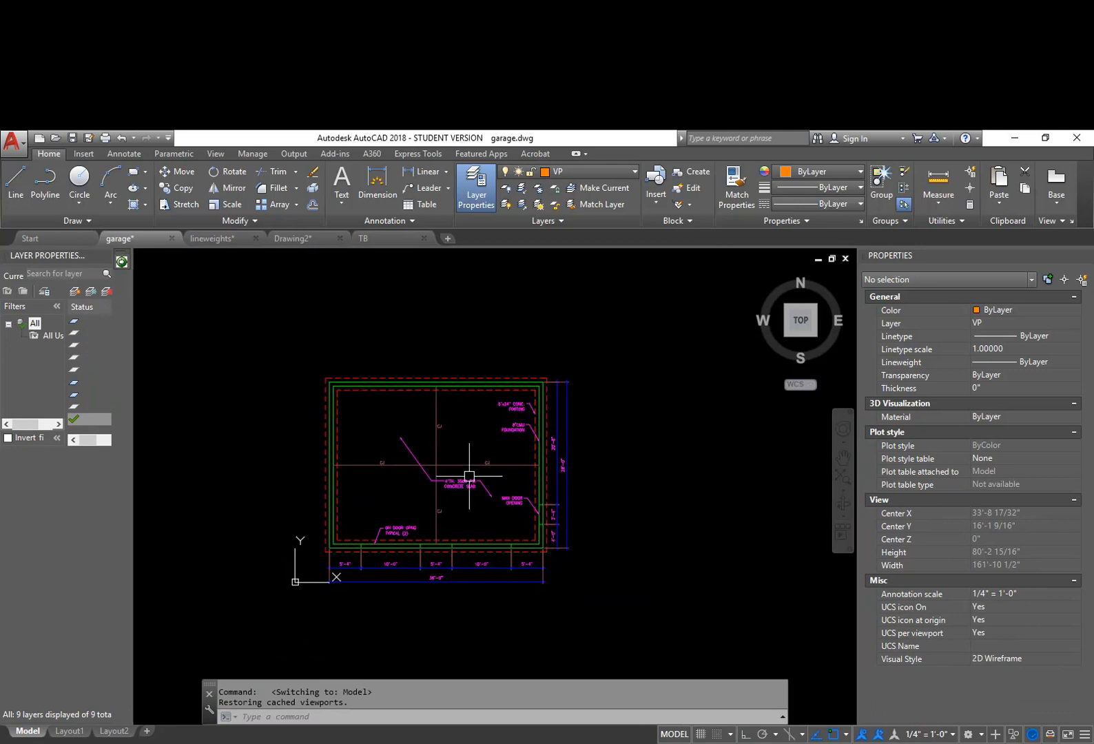
left_click(68, 731)
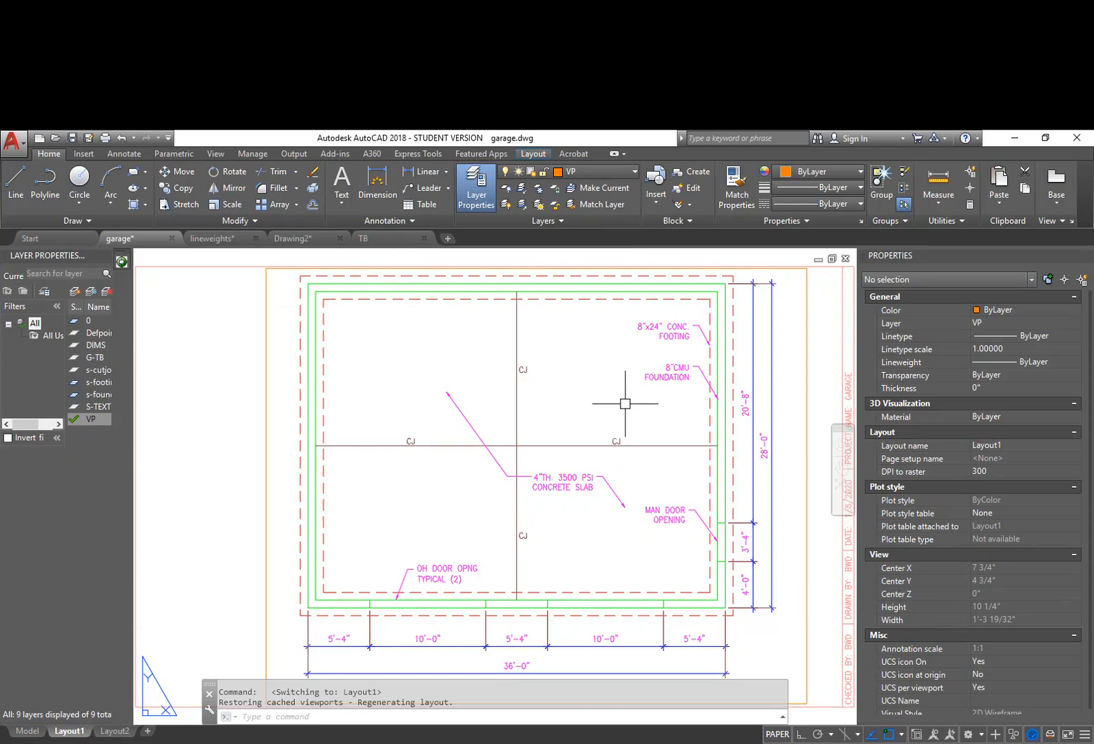
middle_click_drag(659, 419, 632, 424)
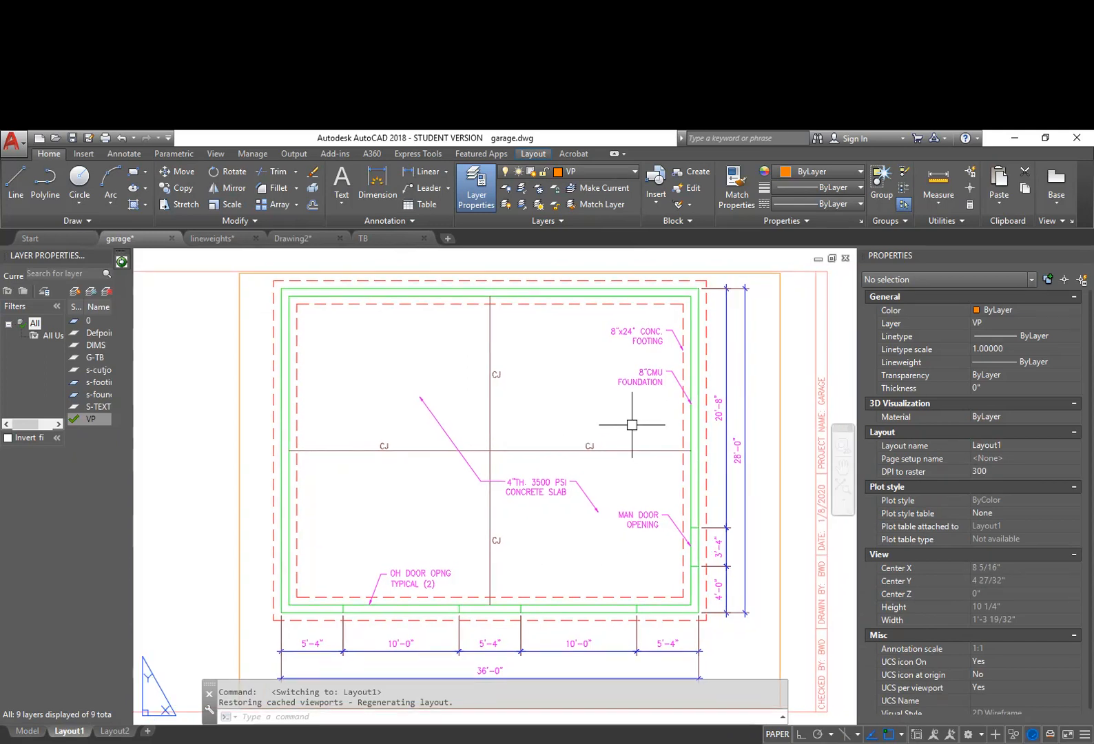